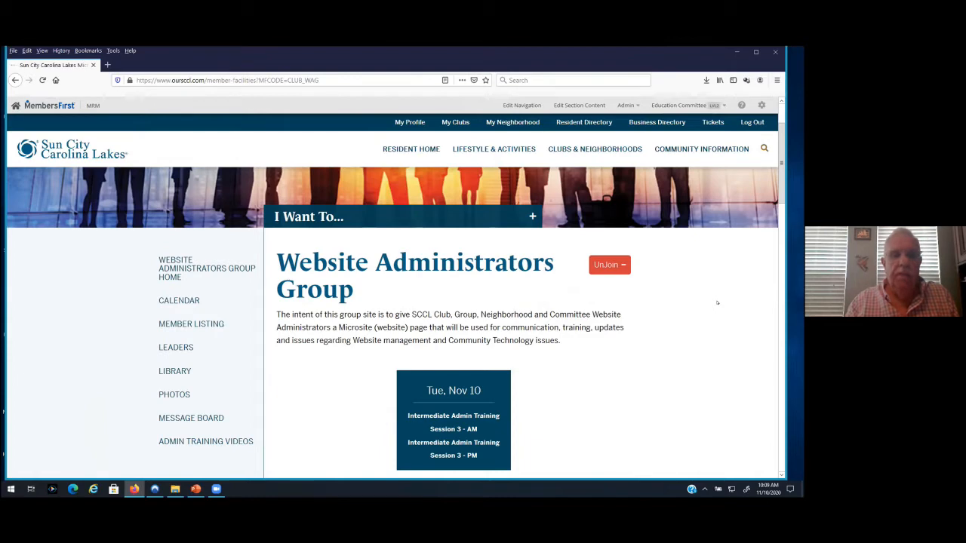
# Step: Open the How Tos folder in the library of the Website Administrators Group site
pyautogui.scroll(-2, 717, 303)
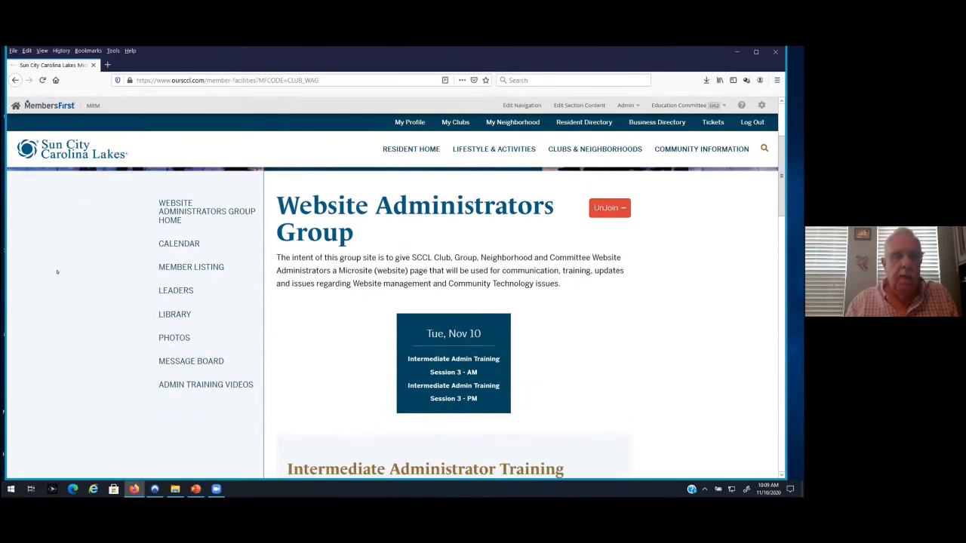
pyautogui.scroll(-1, 57, 272)
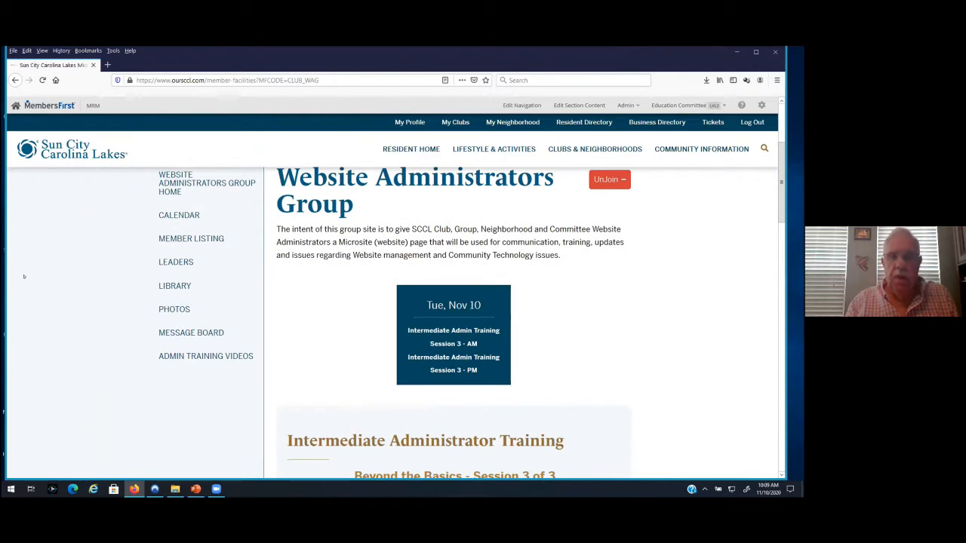
pyautogui.click(175, 286)
pyautogui.scroll(-2, 95, 277)
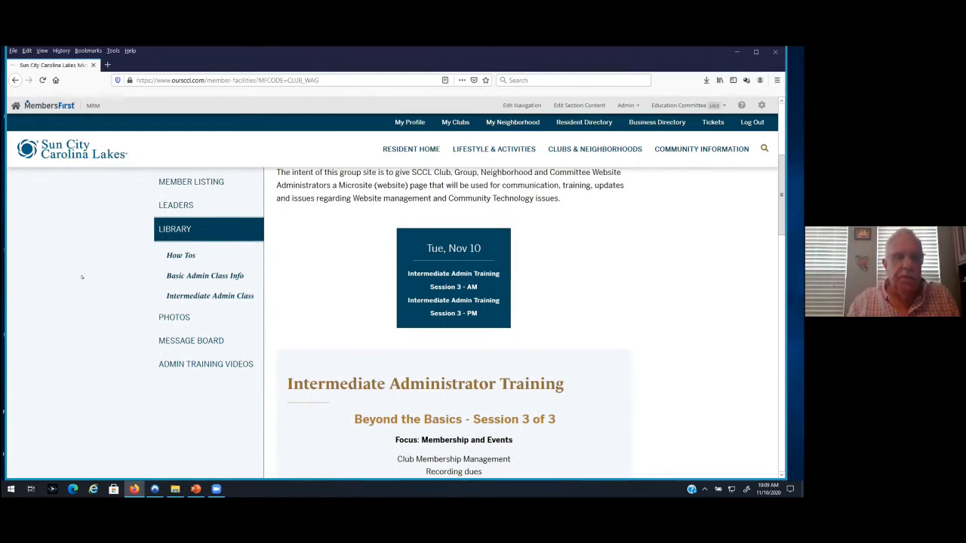
pyautogui.click(181, 255)
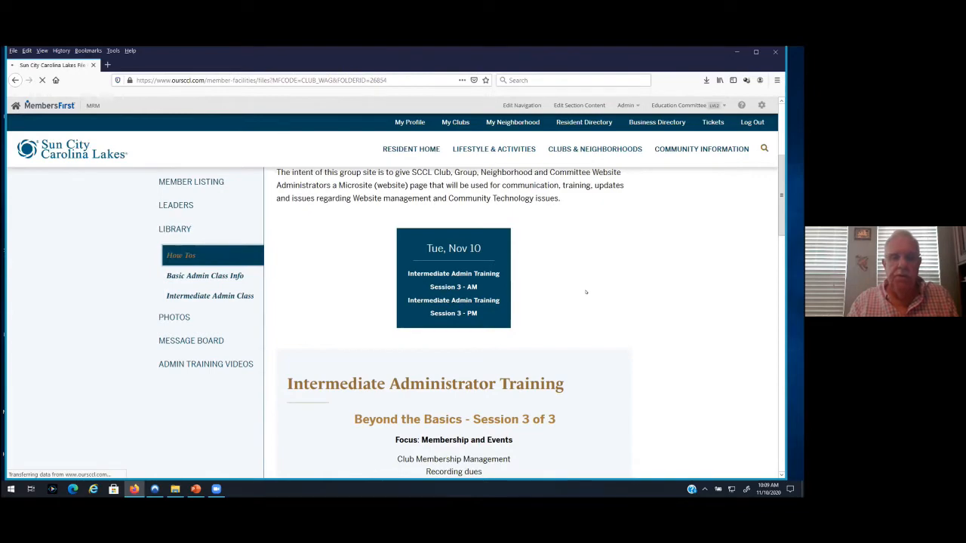
# Step: Look through the list of How To documents and their descriptions, from first-time website access to menu items with children
pyautogui.scroll(-3, 585, 292)
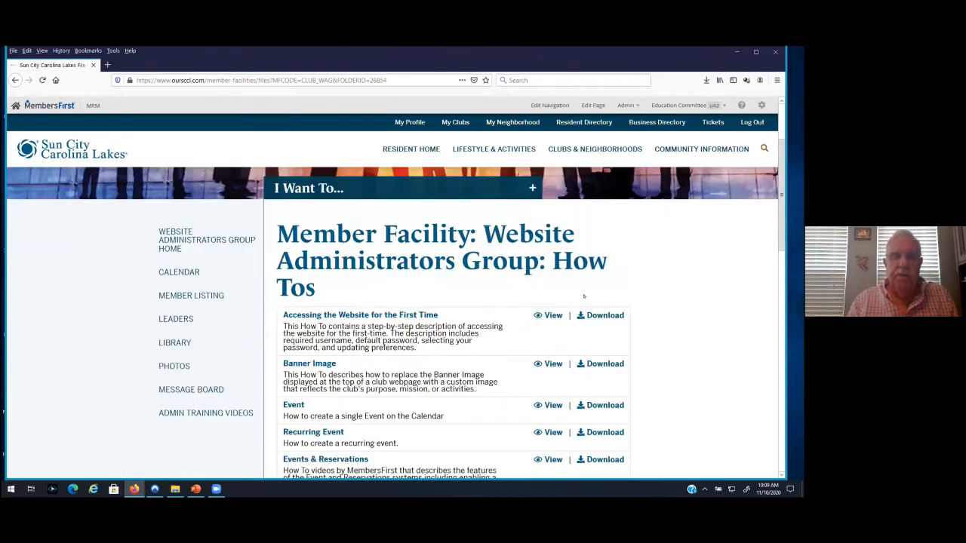
pyautogui.scroll(-2, 619, 274)
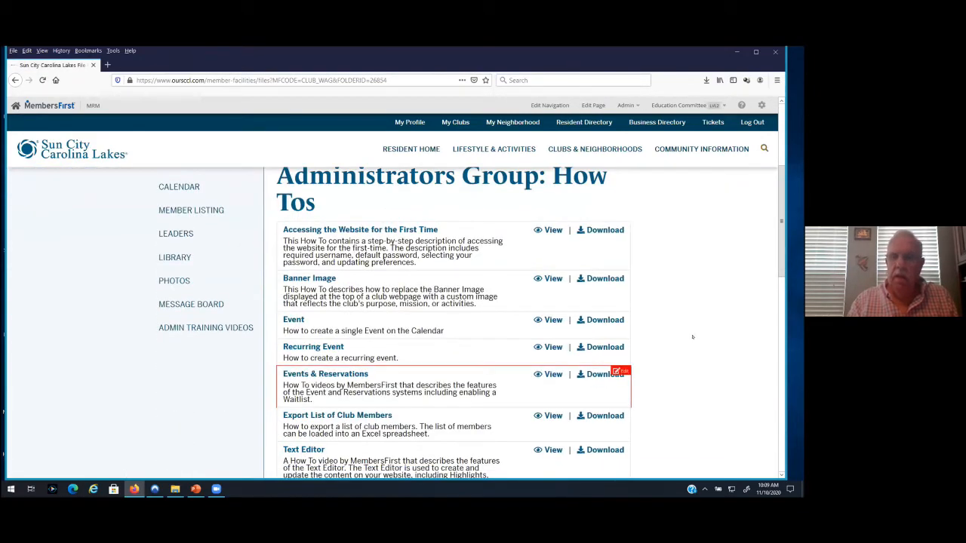
pyautogui.scroll(-1, 692, 336)
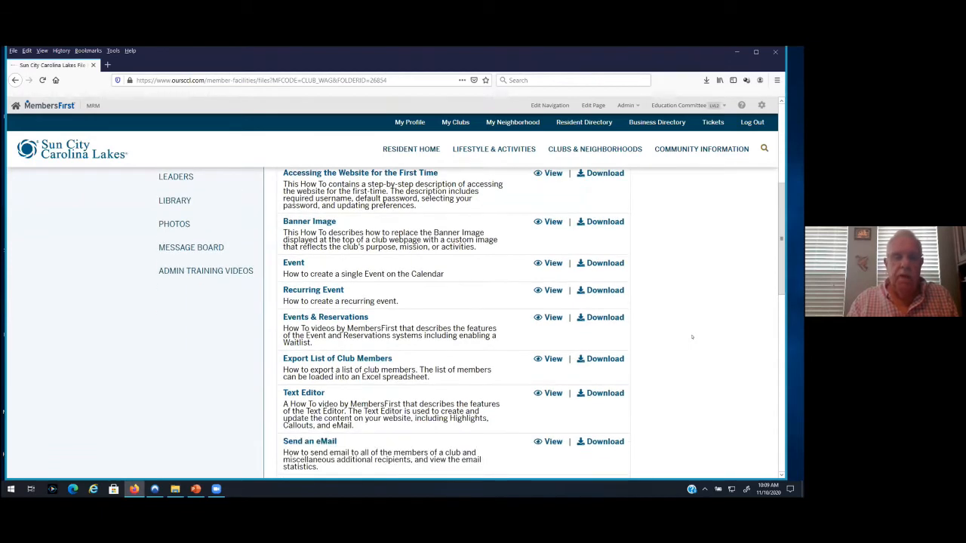
pyautogui.scroll(-1, 692, 337)
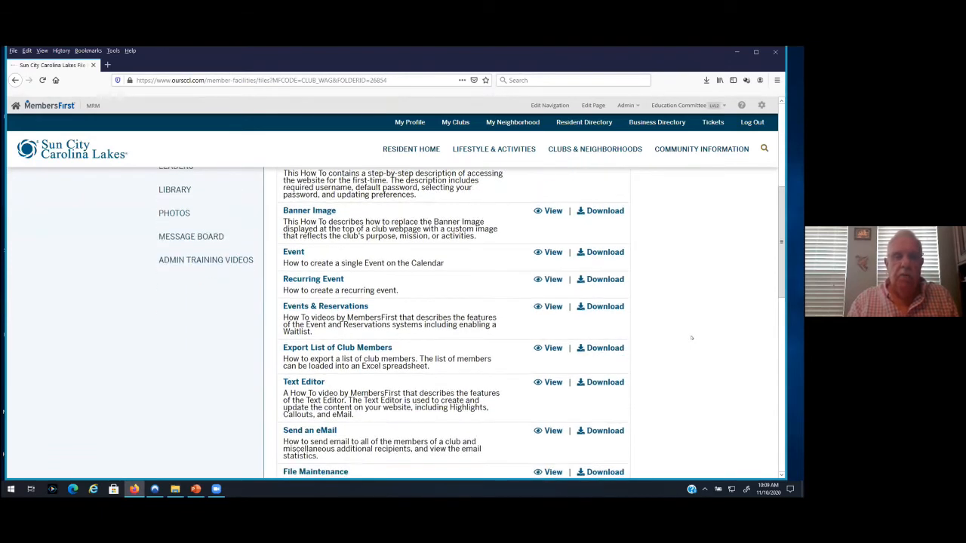
pyautogui.scroll(1, 382, 261)
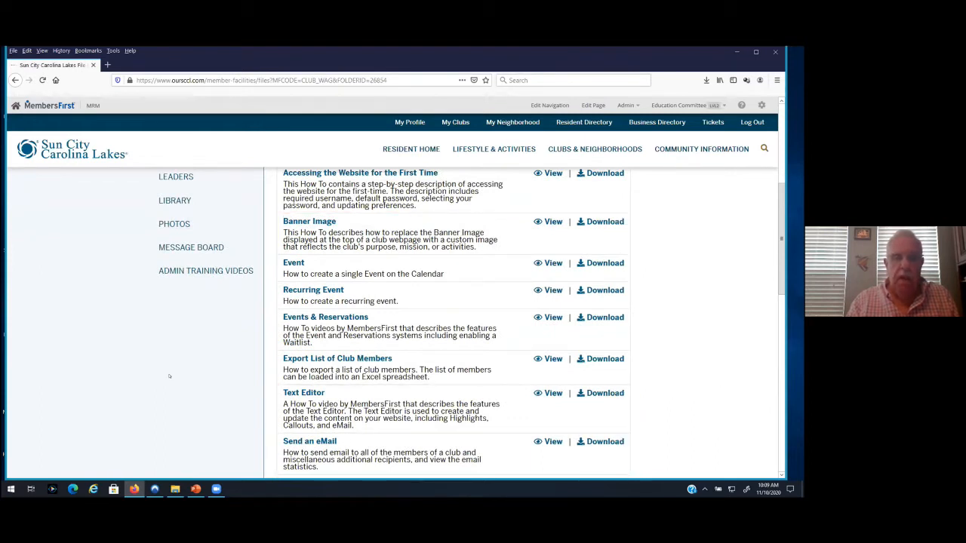
pyautogui.scroll(-5, 620, 309)
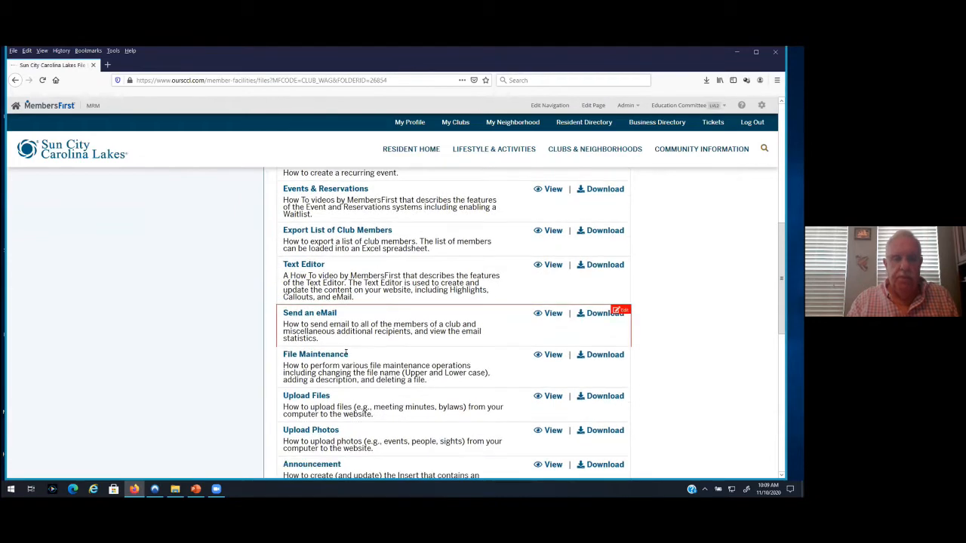
pyautogui.scroll(-3, 621, 302)
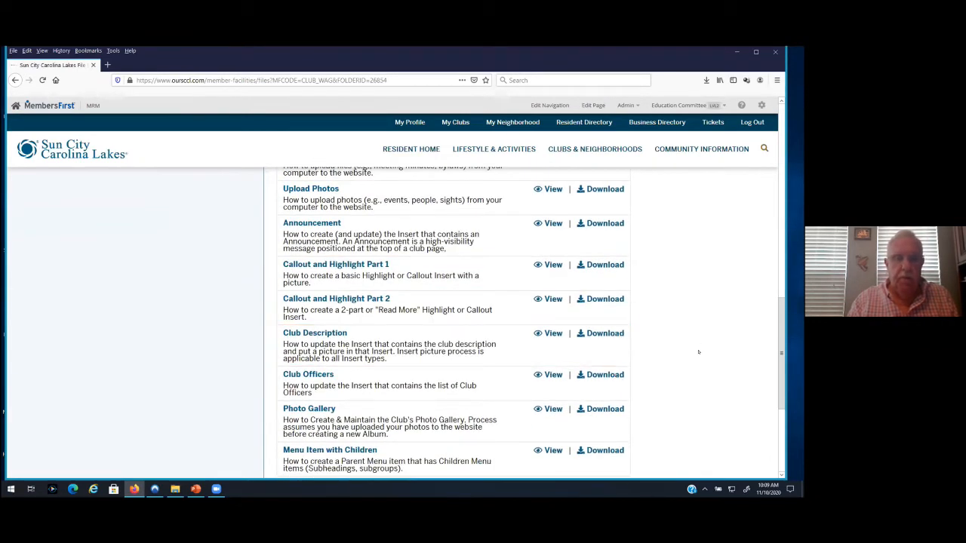
pyautogui.scroll(3, 698, 352)
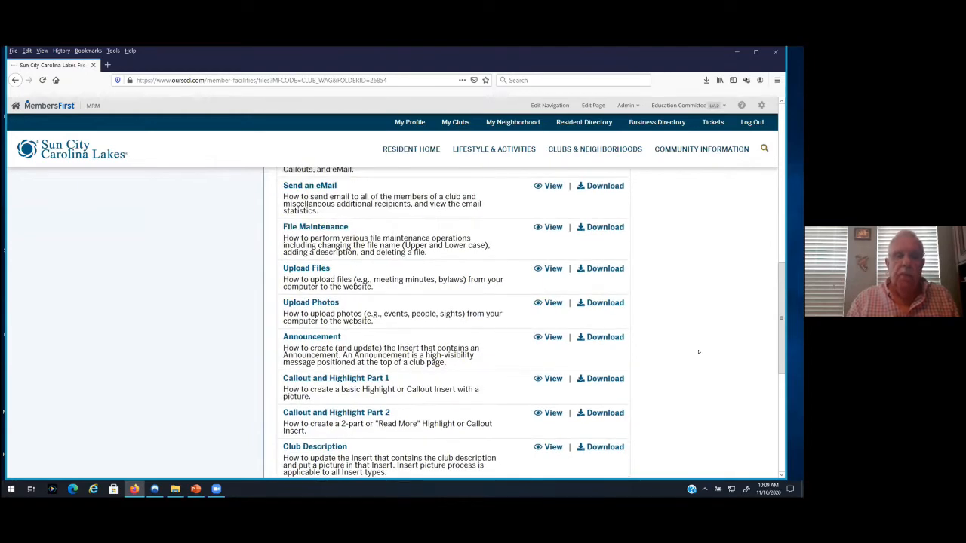
pyautogui.scroll(2, 698, 352)
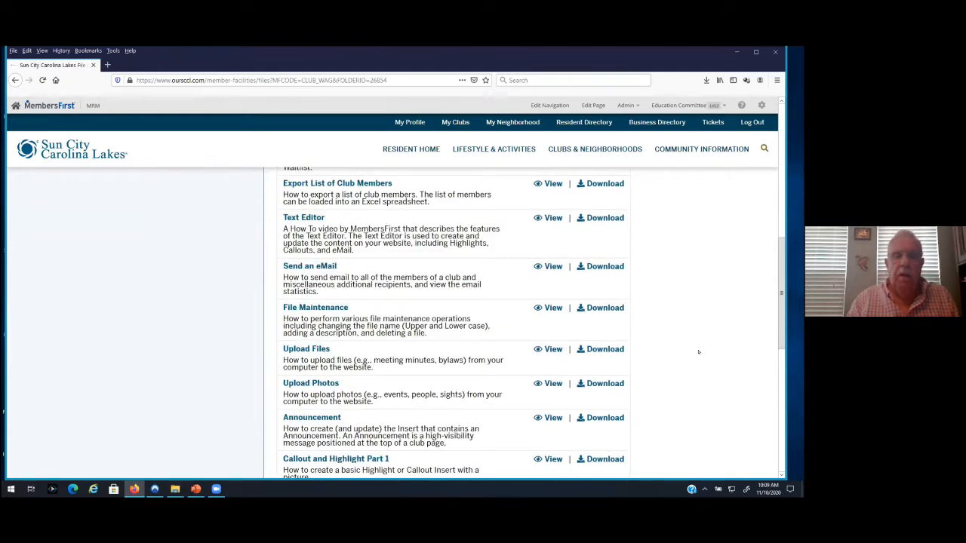
# Step: Open the Intermediate Admin Class folder in the group's library
pyautogui.scroll(2, 698, 351)
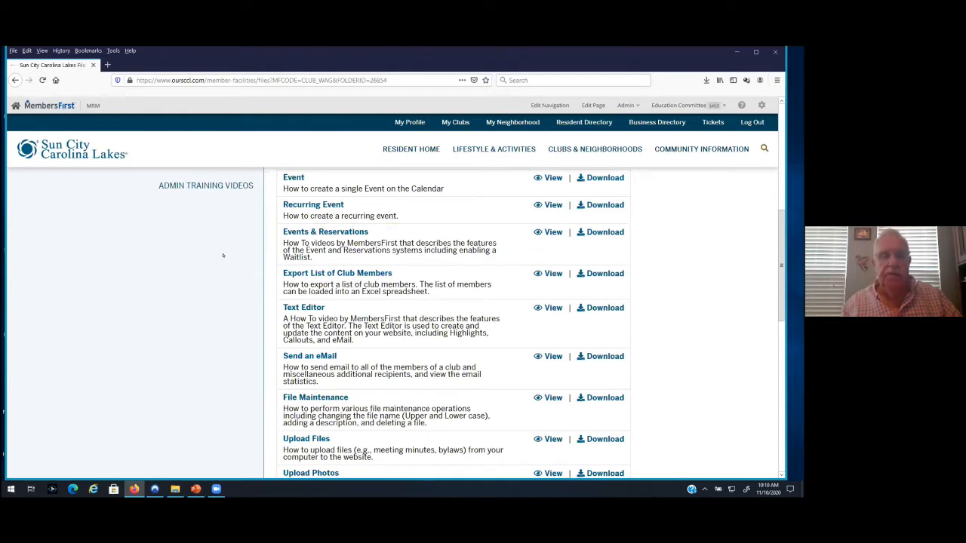
pyautogui.scroll(1, 151, 256)
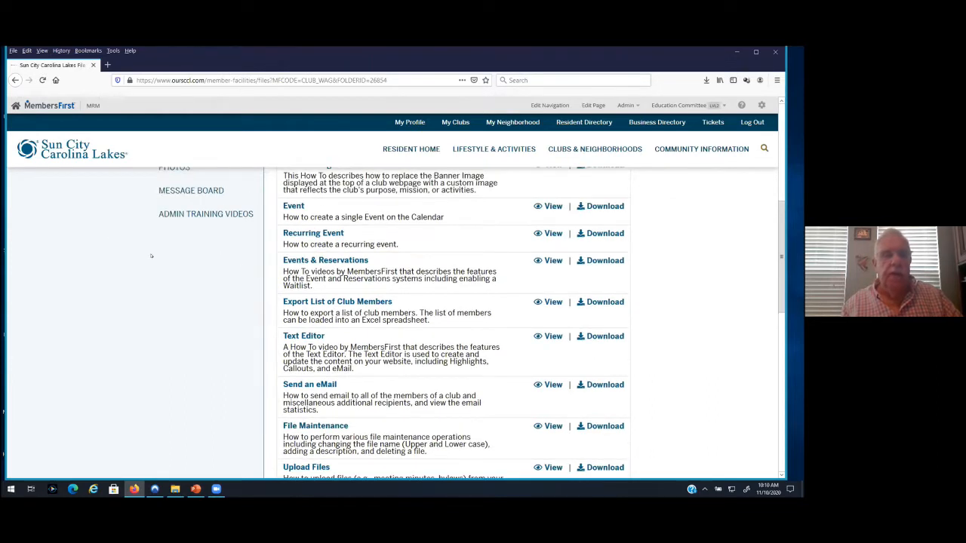
pyautogui.scroll(1, 106, 240)
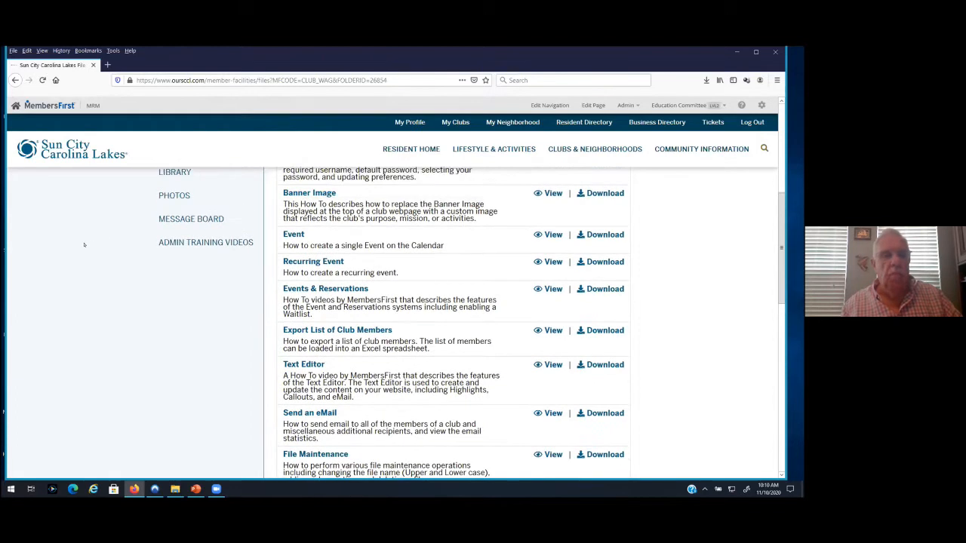
pyautogui.scroll(2, 75, 264)
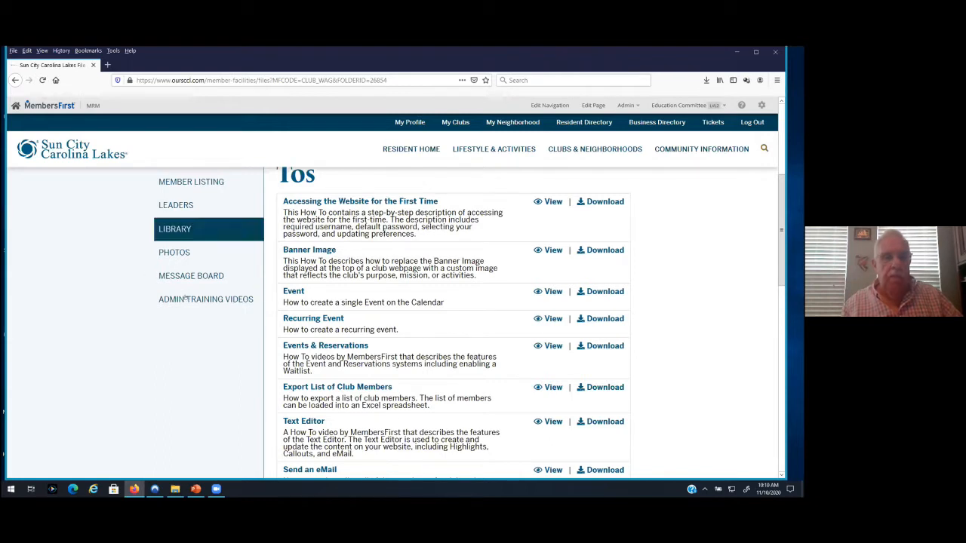
pyautogui.moveTo(183, 230)
pyautogui.click(197, 296)
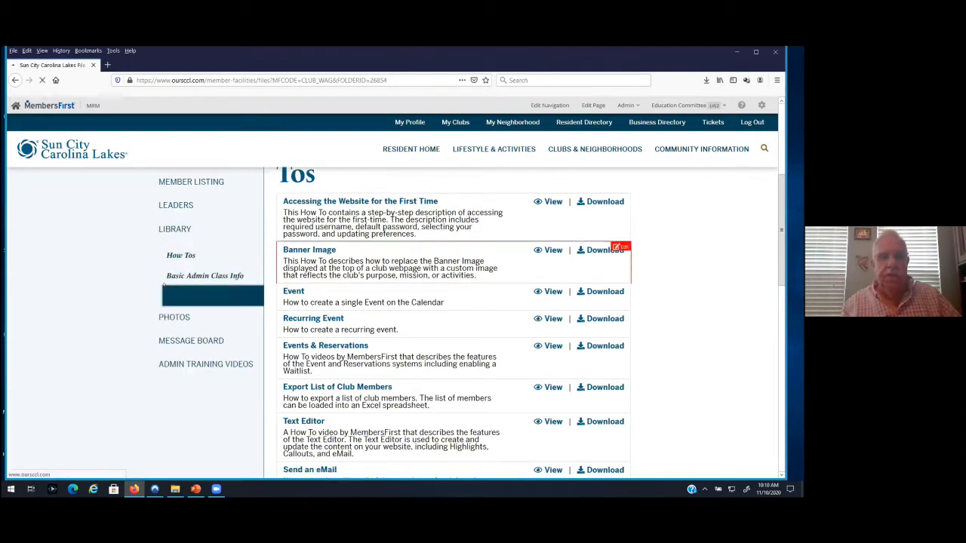
# Step: Open the Intermediate Training Q & A - Session 2 PDF, skim its questions and answers, and close it
pyautogui.scroll(-1, 453, 249)
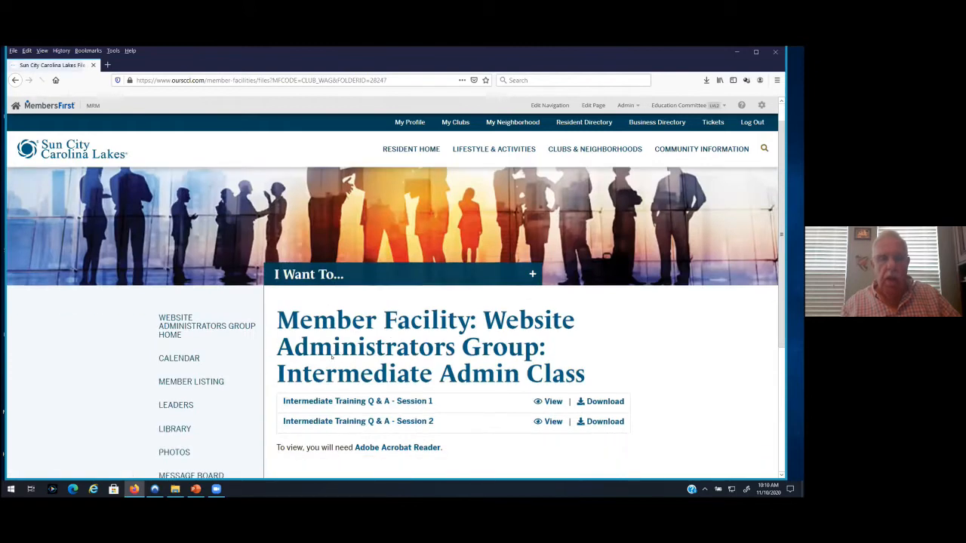
pyautogui.scroll(-1, 413, 366)
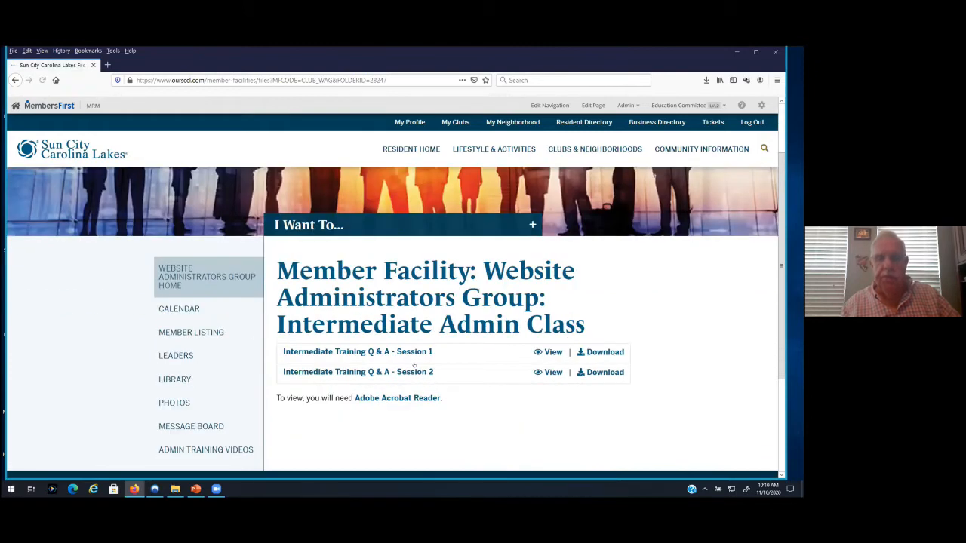
pyautogui.click(603, 364)
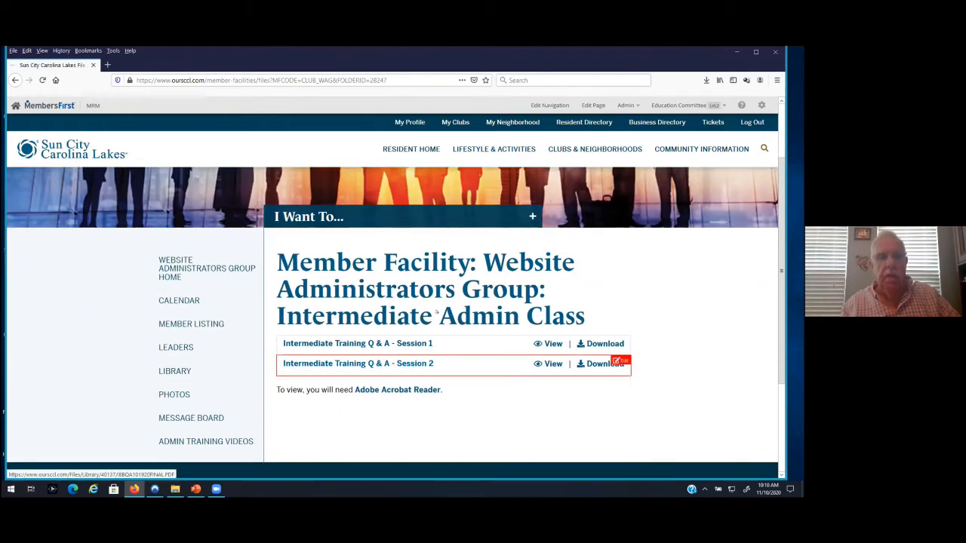
pyautogui.press('Return')
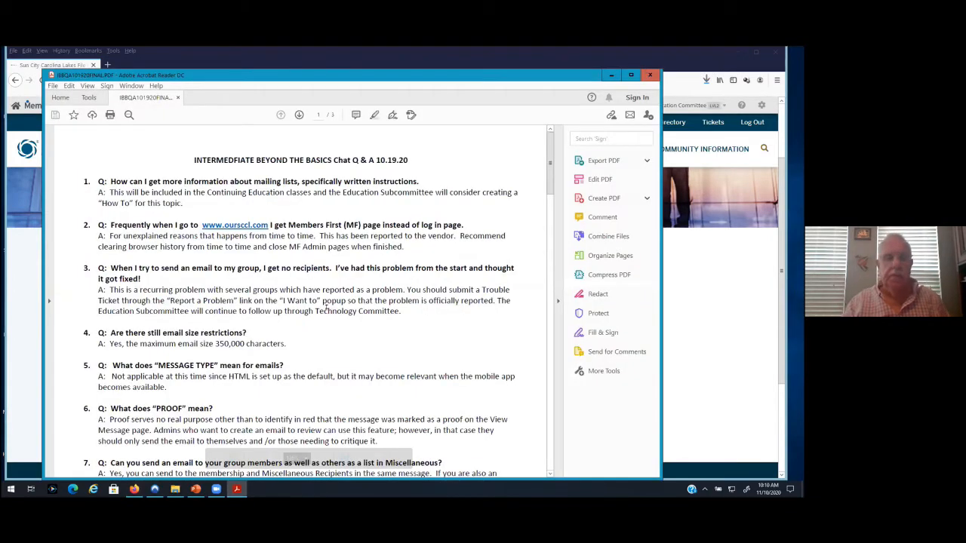
pyautogui.scroll(-5, 181, 359)
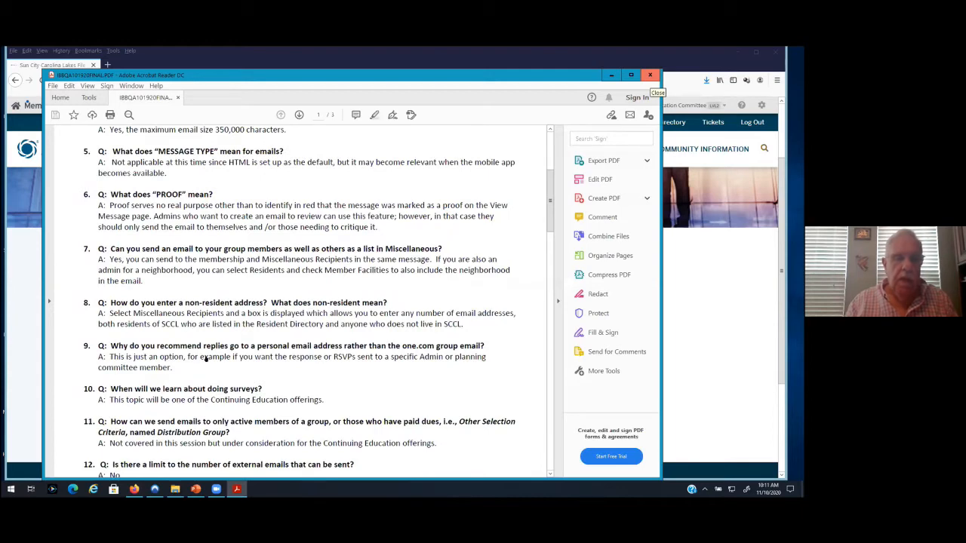
pyautogui.click(651, 75)
# Step: Go to the group's Admin Training Videos page and open the Intermediate Admin Training Videos document
pyautogui.scroll(-3, 246, 360)
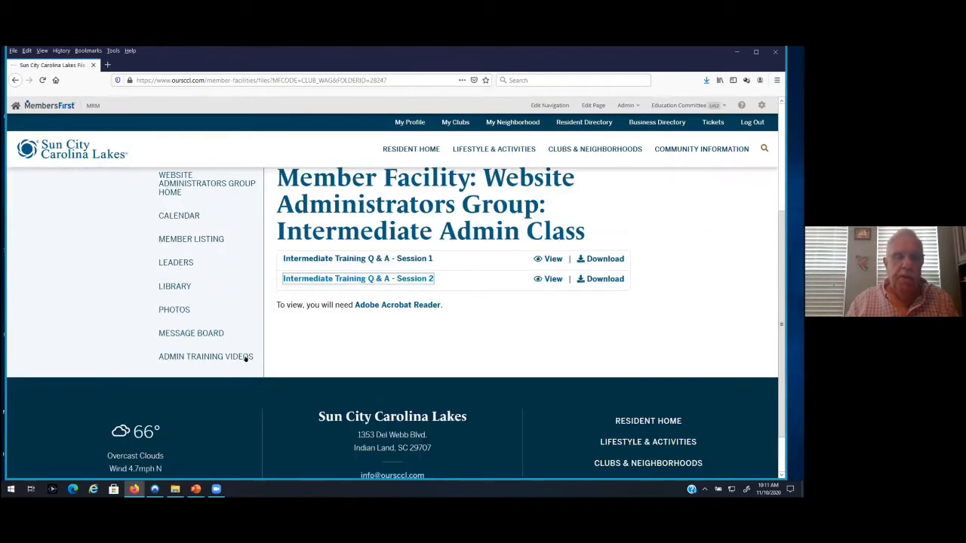
pyautogui.click(246, 358)
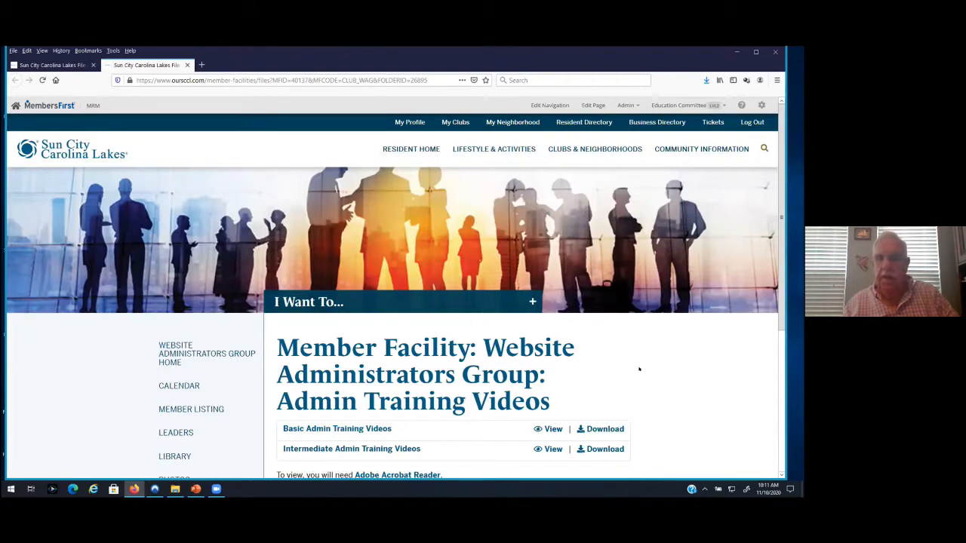
pyautogui.scroll(-3, 360, 338)
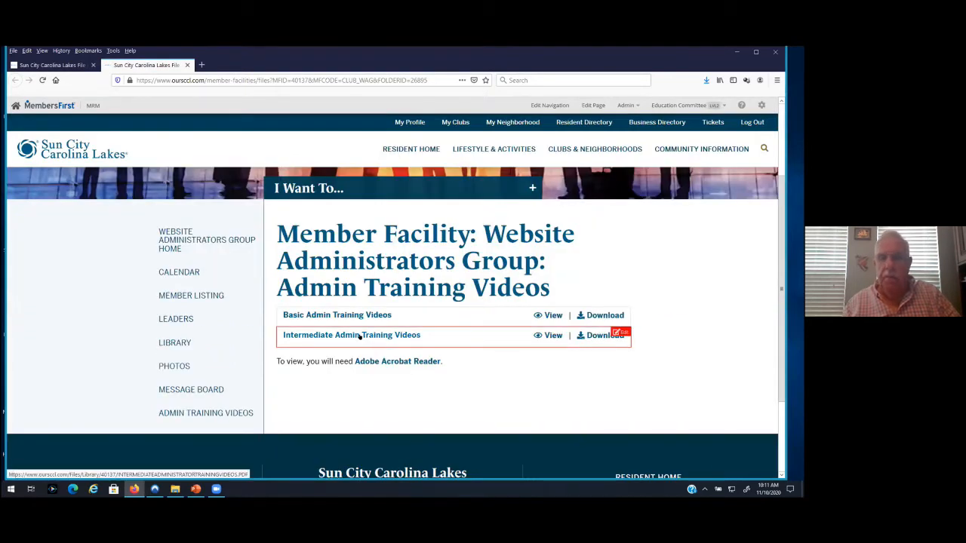
pyautogui.click(360, 337)
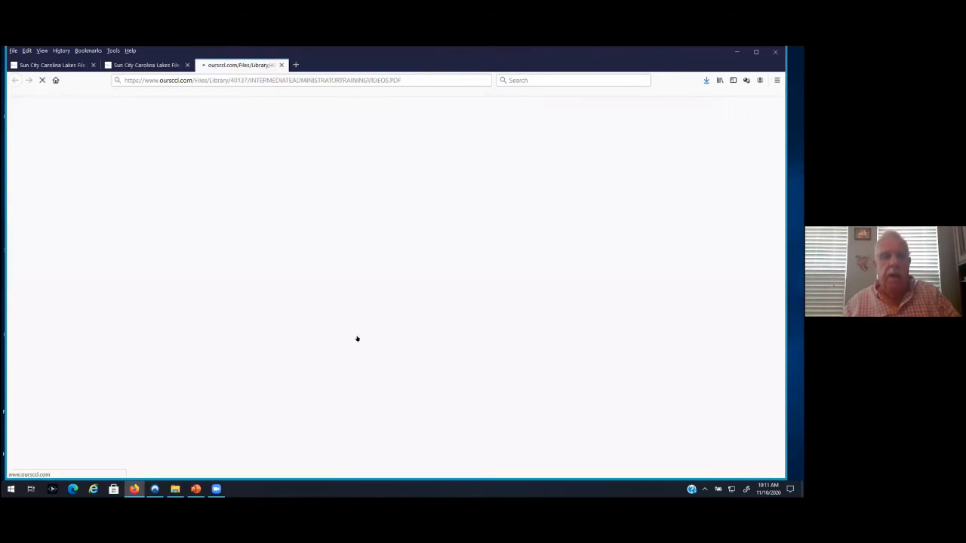
pyautogui.click(443, 309)
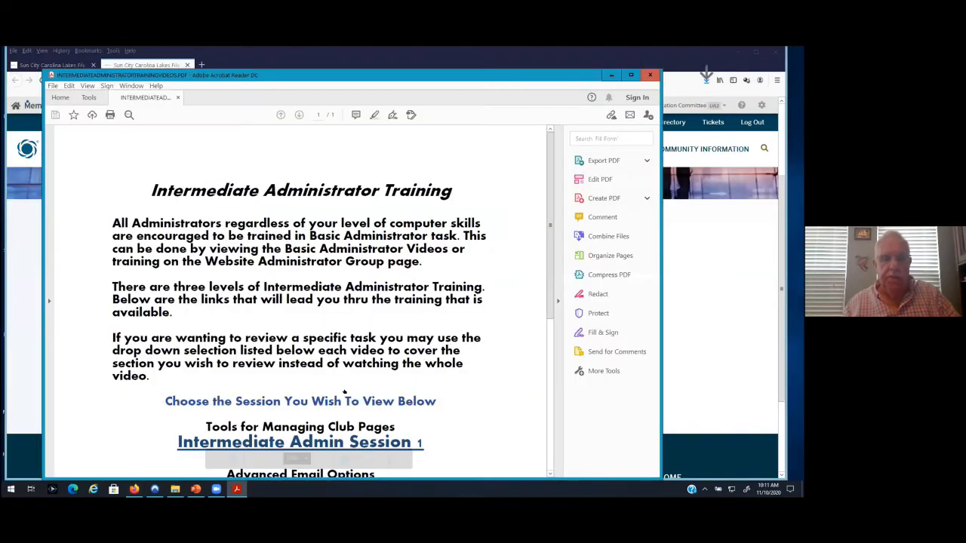
# Step: Open the linked Intermediate Admin Session 2 video, expand its description to review the timestamped topics, and close the video page
pyautogui.scroll(-2, 361, 383)
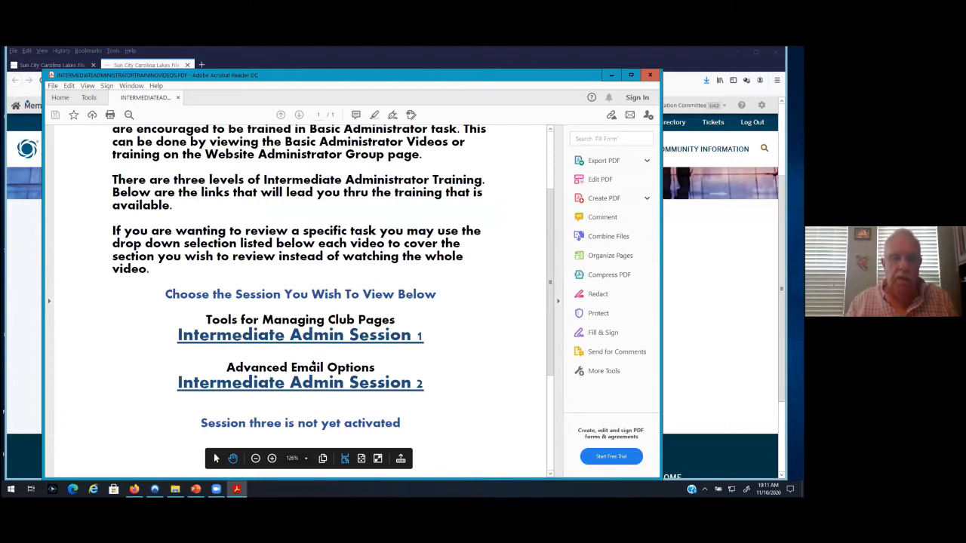
pyautogui.click(209, 382)
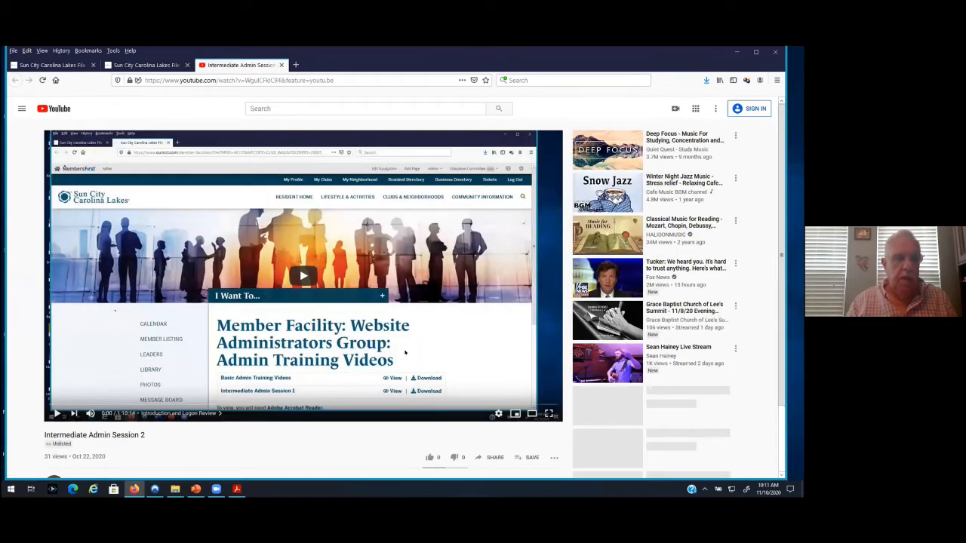
pyautogui.scroll(-1, 362, 343)
pyautogui.scroll(-1, 97, 371)
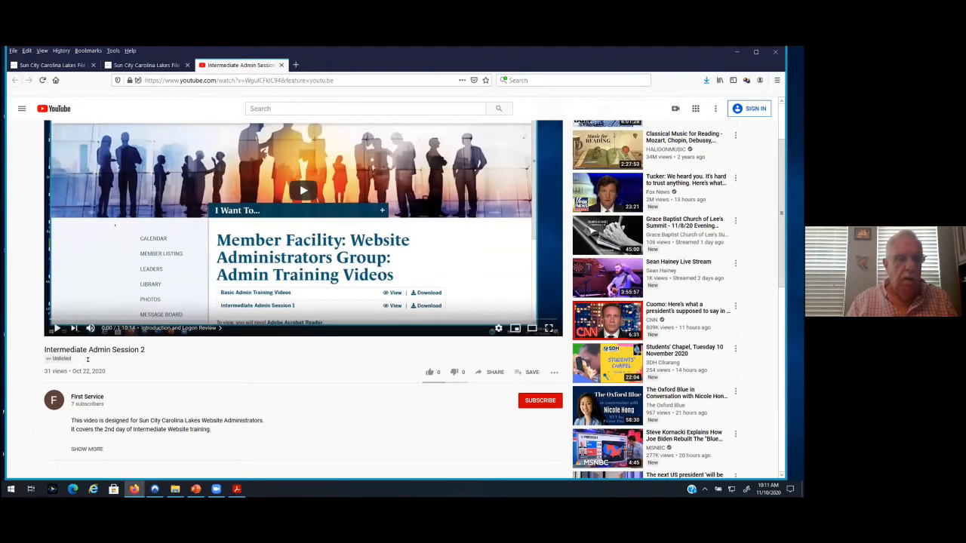
pyautogui.scroll(-2, 344, 352)
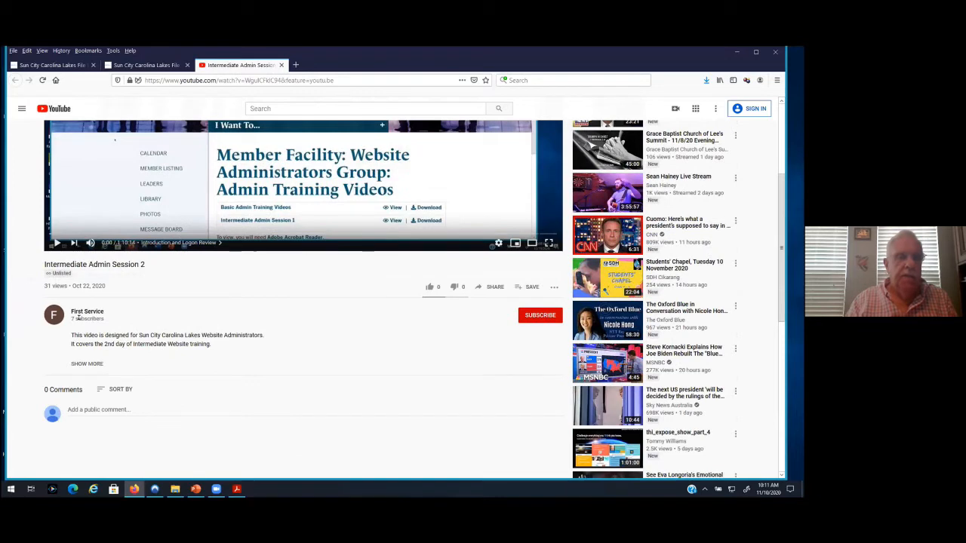
pyautogui.click(87, 364)
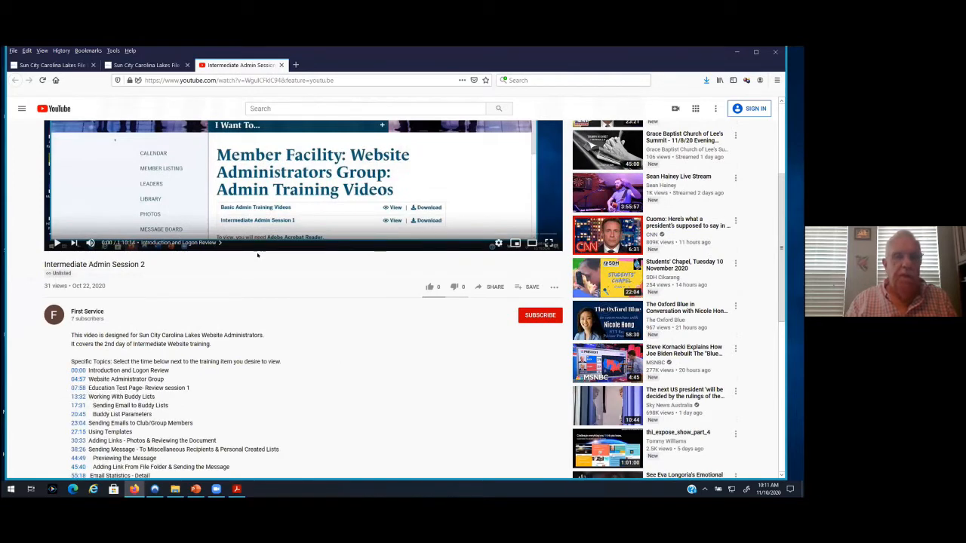
pyautogui.scroll(-1, 264, 287)
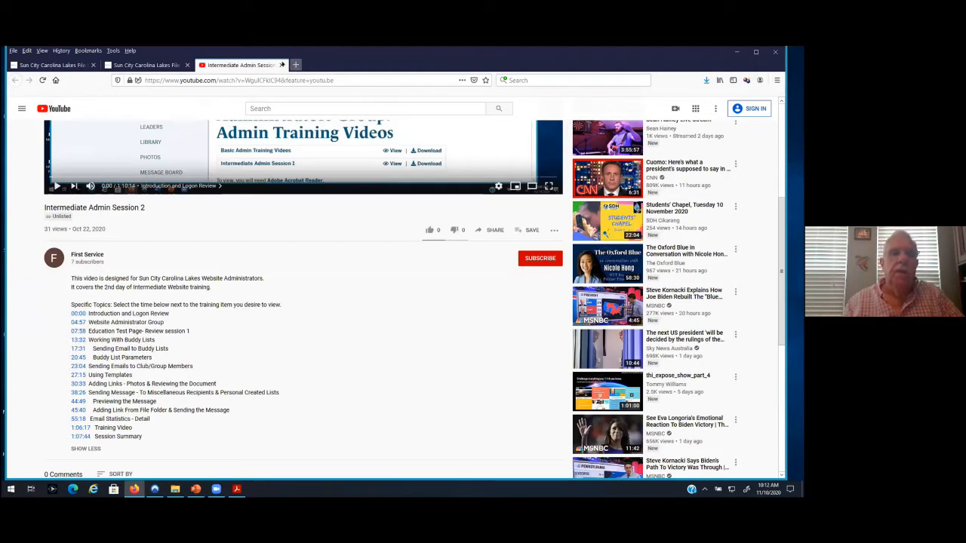
pyautogui.click(282, 65)
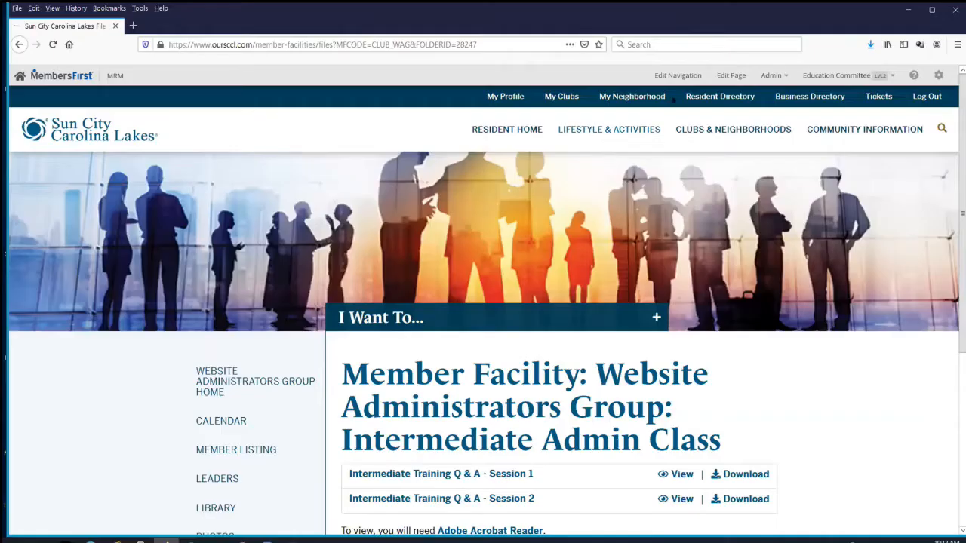
# Step: Go to the Education Test group page and review its description, upcoming events, Featured Highlight and the inserts below it
pyautogui.moveTo(824, 79)
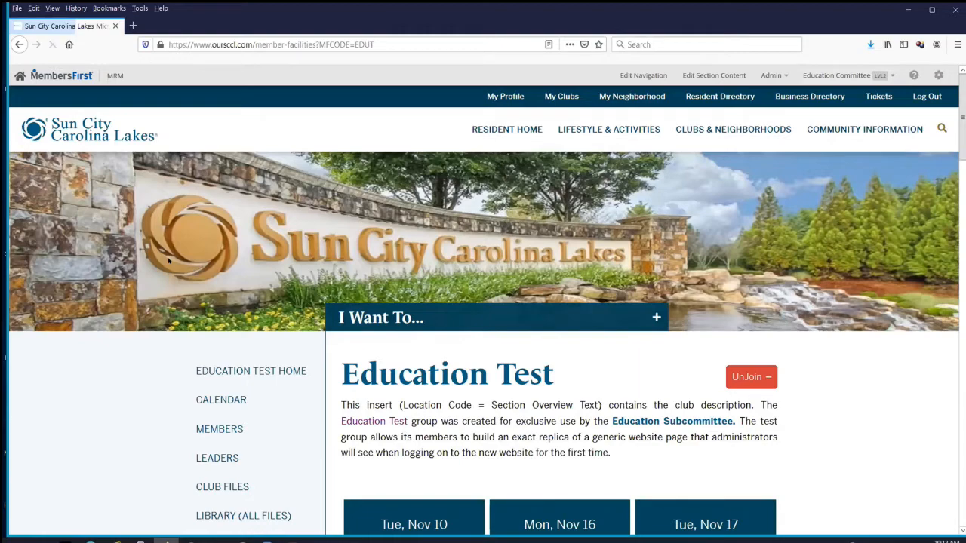
pyautogui.scroll(-2, 169, 260)
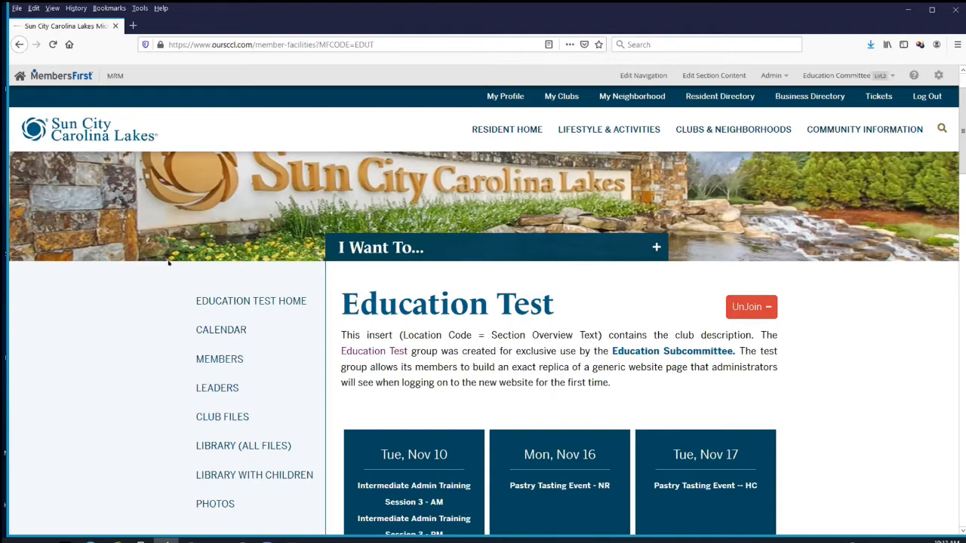
pyautogui.scroll(-1, 145, 296)
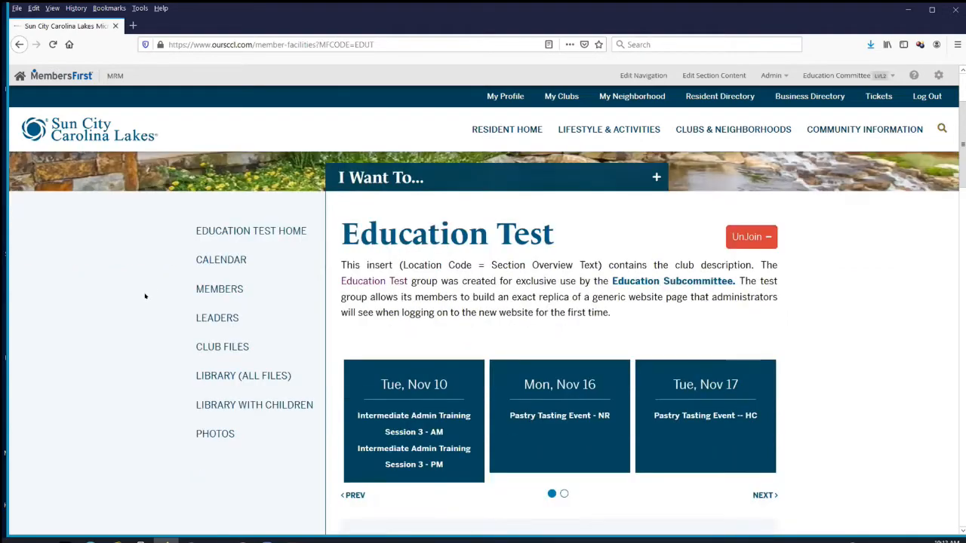
pyautogui.scroll(-1, 145, 296)
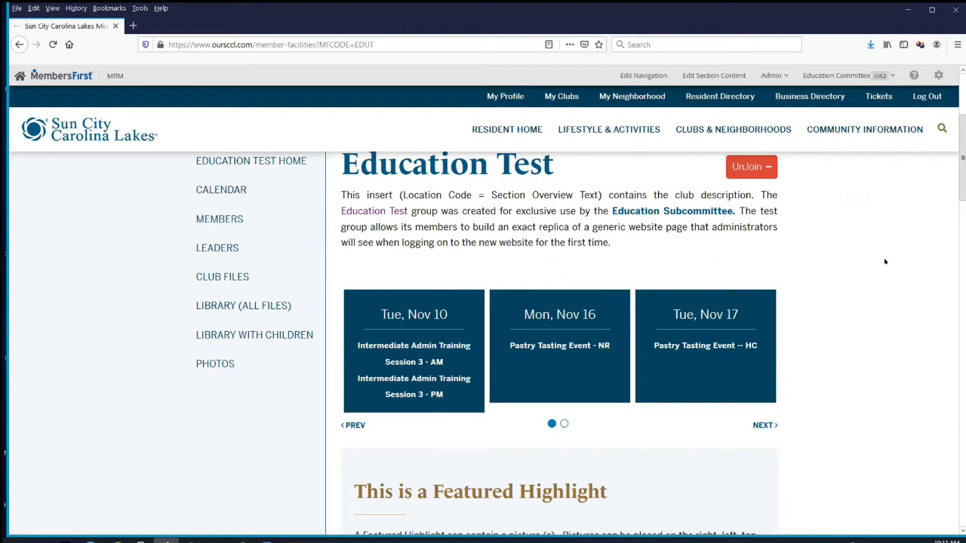
pyautogui.scroll(-2, 885, 262)
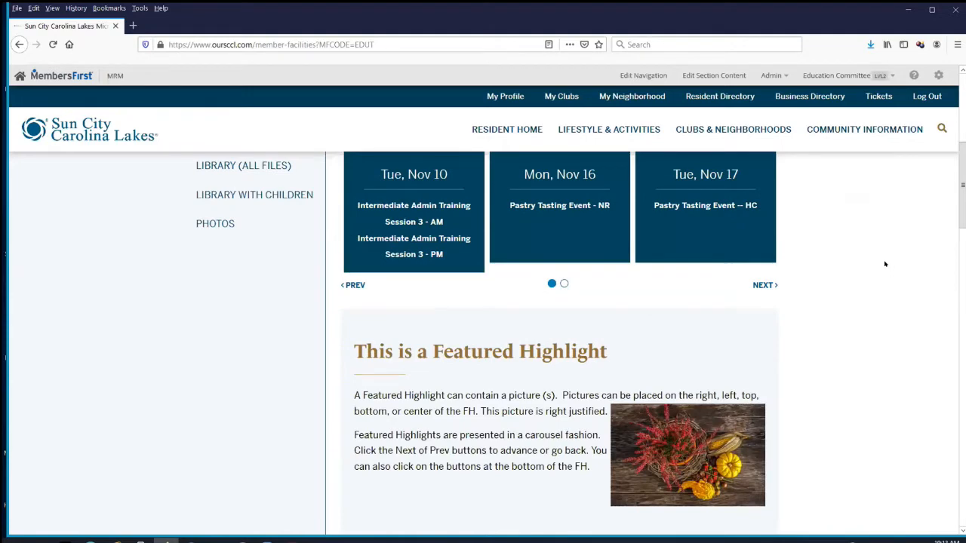
pyautogui.scroll(-2, 885, 264)
pyautogui.scroll(-1, 886, 263)
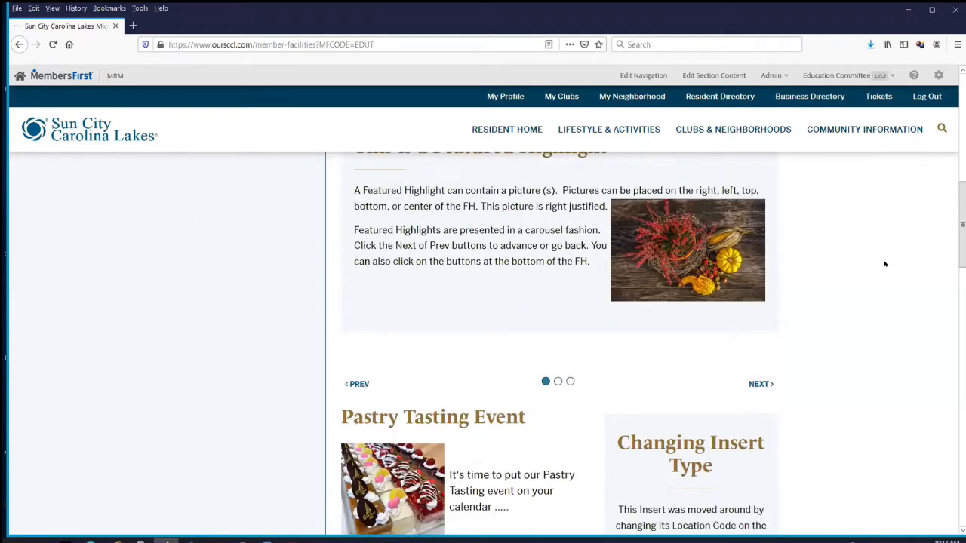
pyautogui.scroll(-1, 885, 263)
pyautogui.scroll(-1, 885, 264)
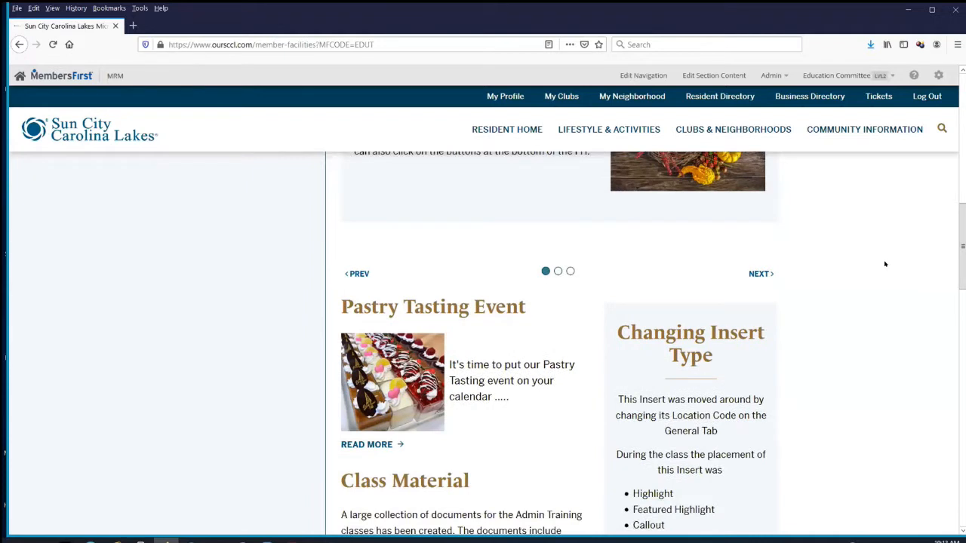
pyautogui.scroll(-2, 885, 264)
# Step: Open the full Pastry Tasting Event article from the Education Test home page and read through it
pyautogui.moveTo(511, 320)
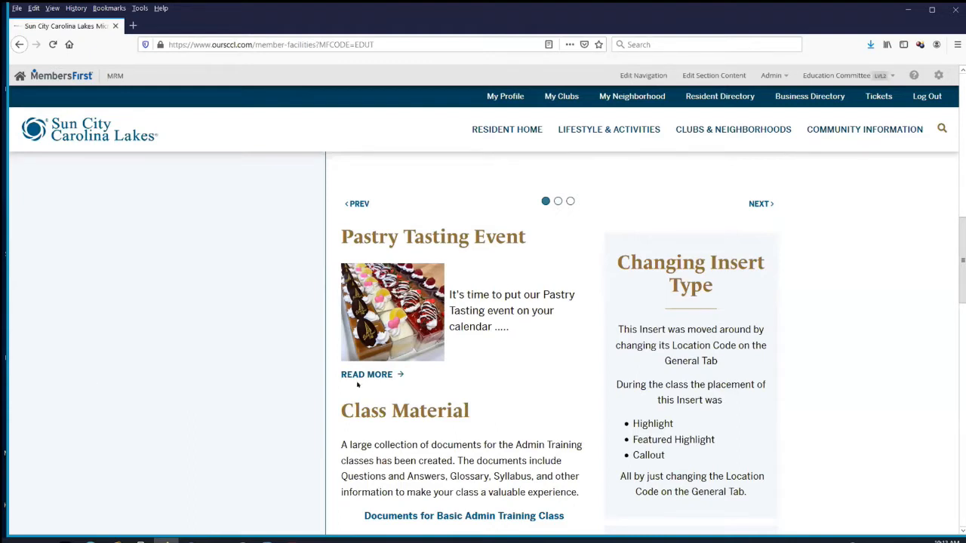
pyautogui.moveTo(434, 307)
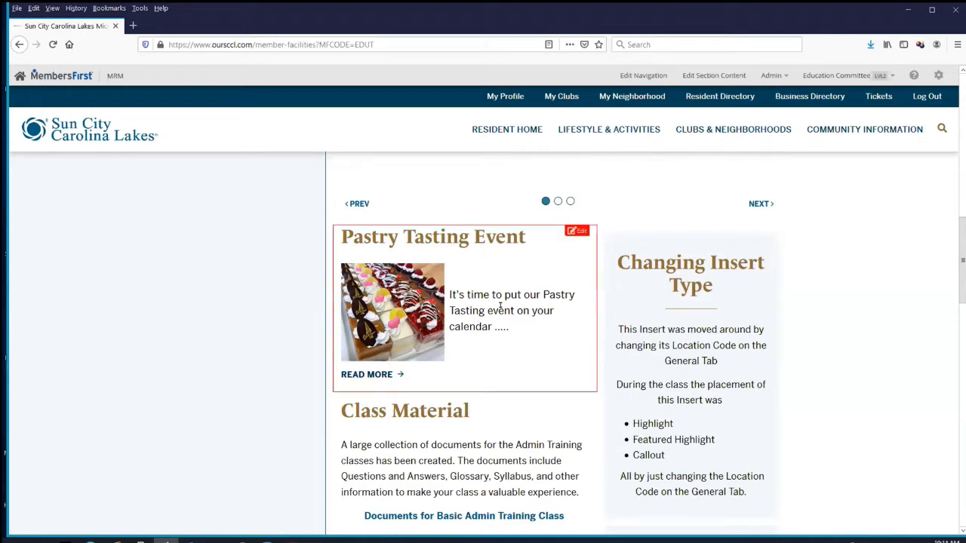
pyautogui.click(377, 375)
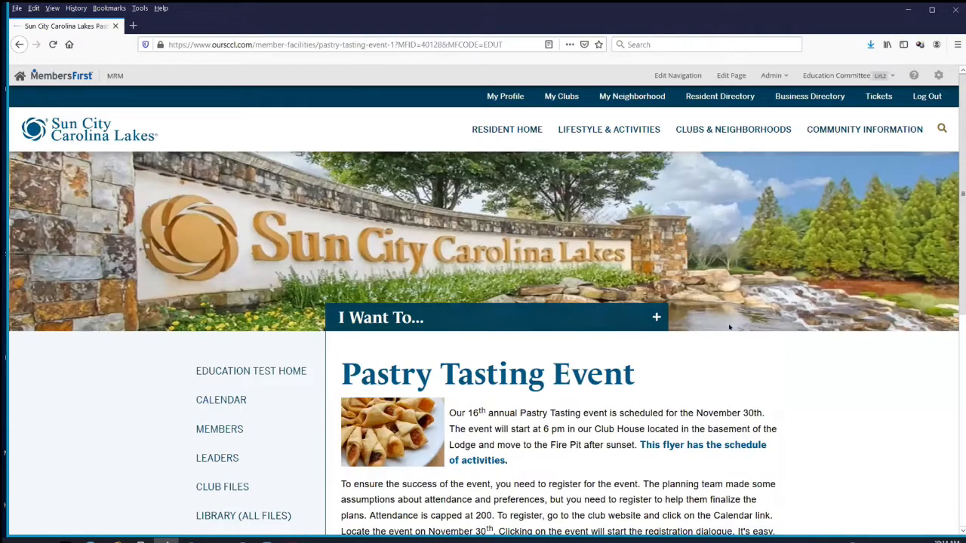
pyautogui.scroll(-1, 880, 347)
pyautogui.scroll(-2, 878, 347)
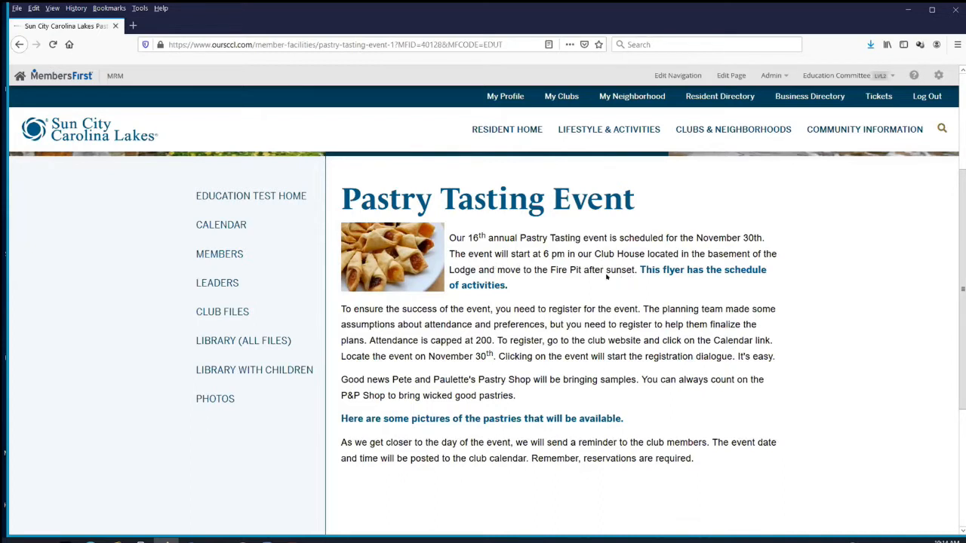
# Step: Open the flyer PTE-FLYER3.PDF linked in the article in Adobe Acrobat Reader, skim its schedule of activities, and close it
pyautogui.click(666, 271)
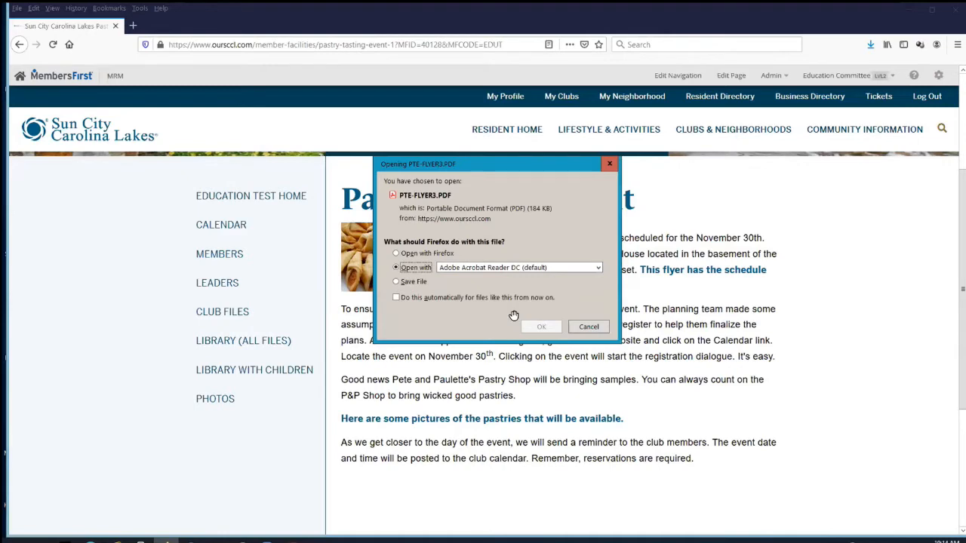
pyautogui.press('Return')
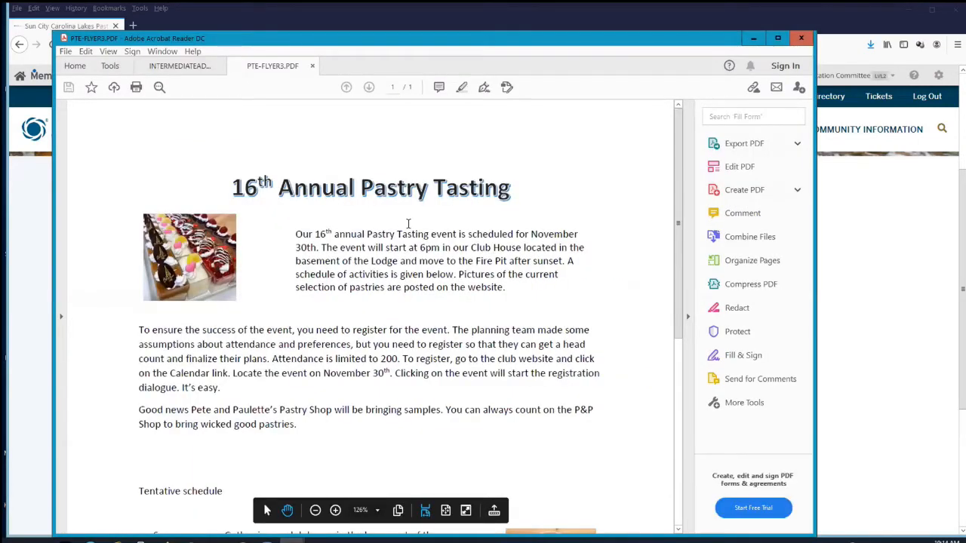
pyautogui.scroll(-2, 405, 225)
pyautogui.scroll(-3, 404, 229)
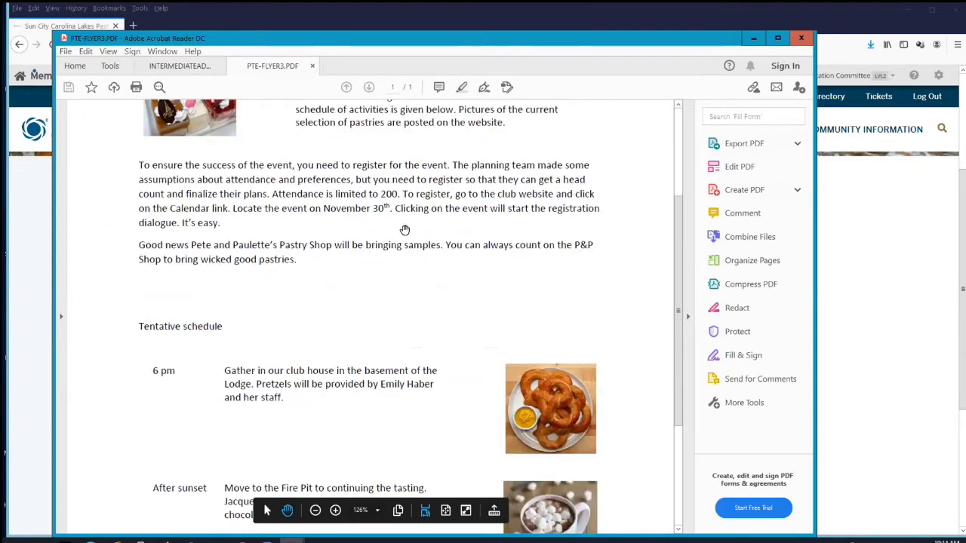
pyautogui.scroll(-2, 405, 229)
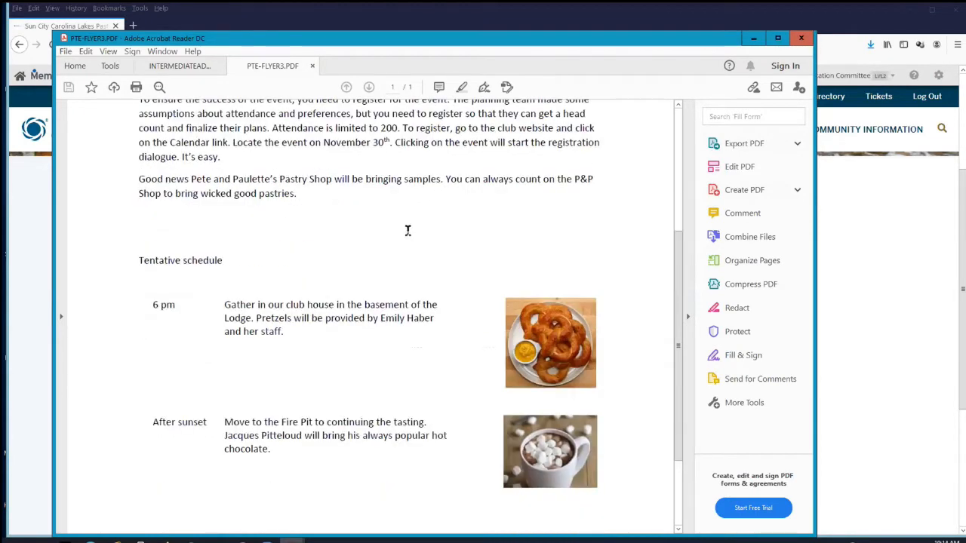
pyautogui.scroll(2, 395, 238)
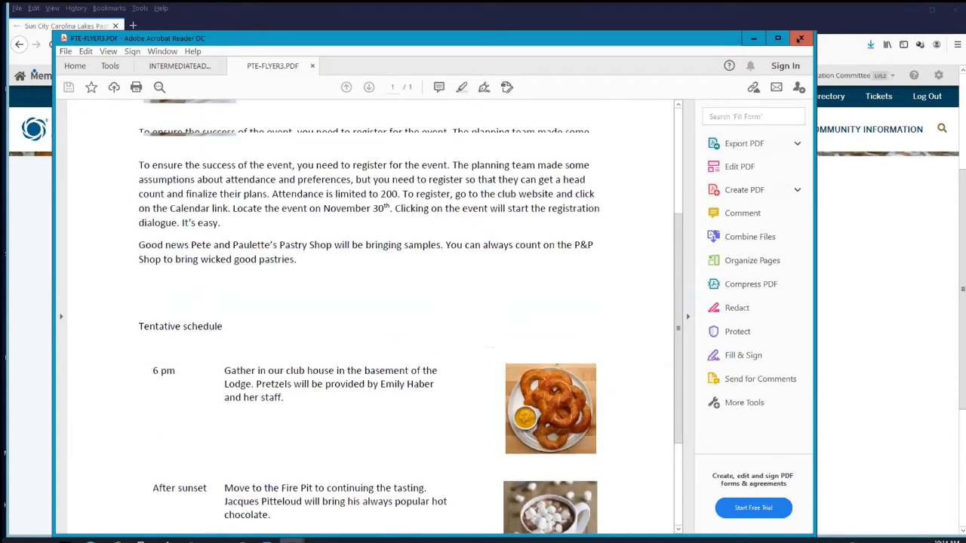
pyautogui.scroll(3, 800, 39)
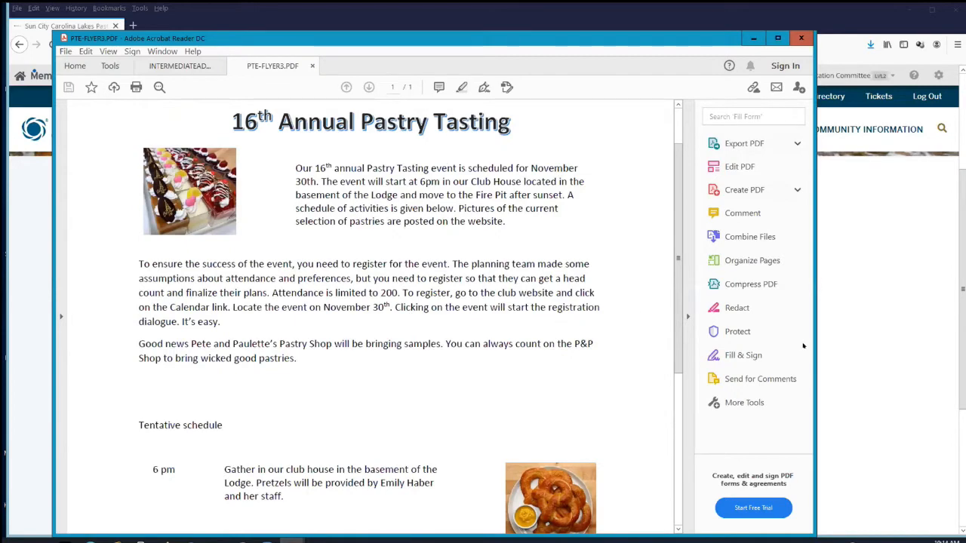
pyautogui.hotkey('alt', 'F4')
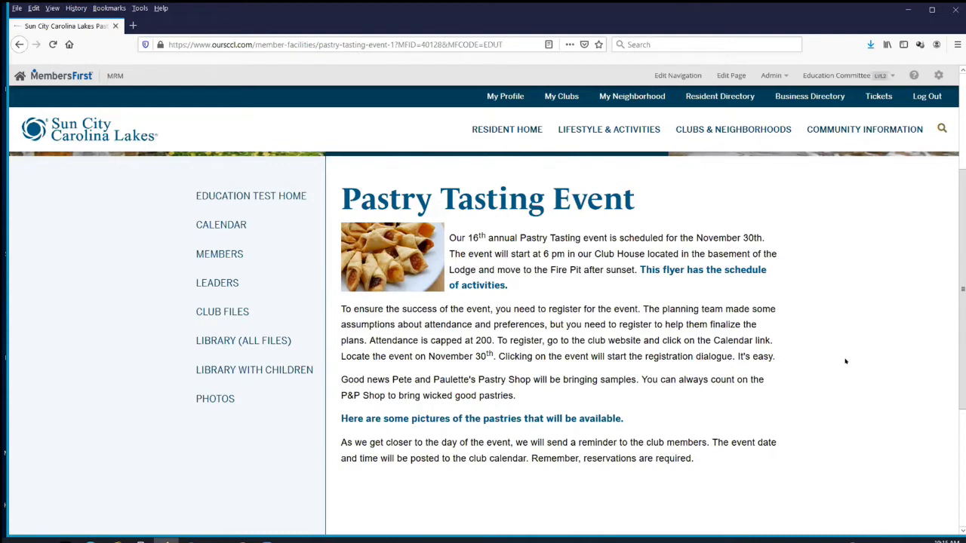
# Step: Open the linked pictures of the available pastries and look through the Pastries photo album
pyautogui.scroll(-1, 845, 368)
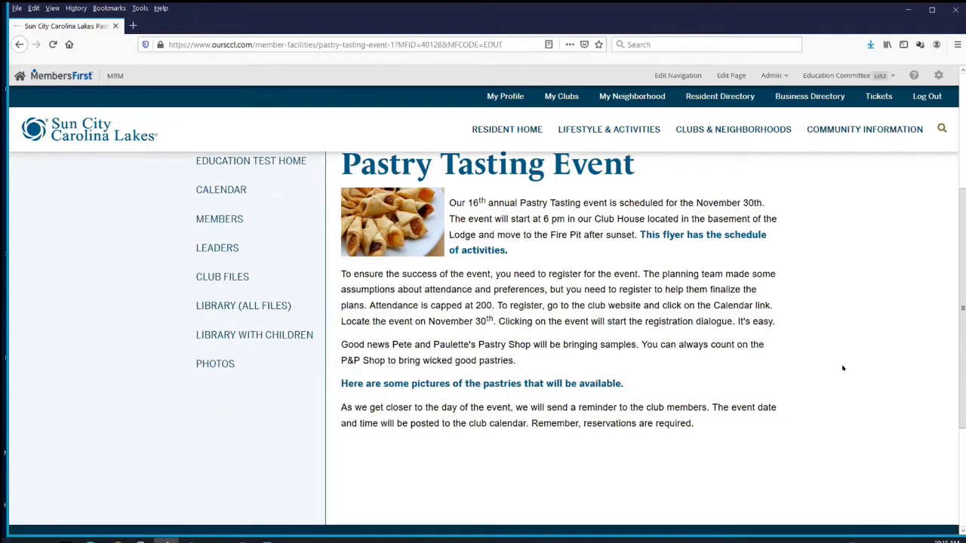
pyautogui.click(534, 386)
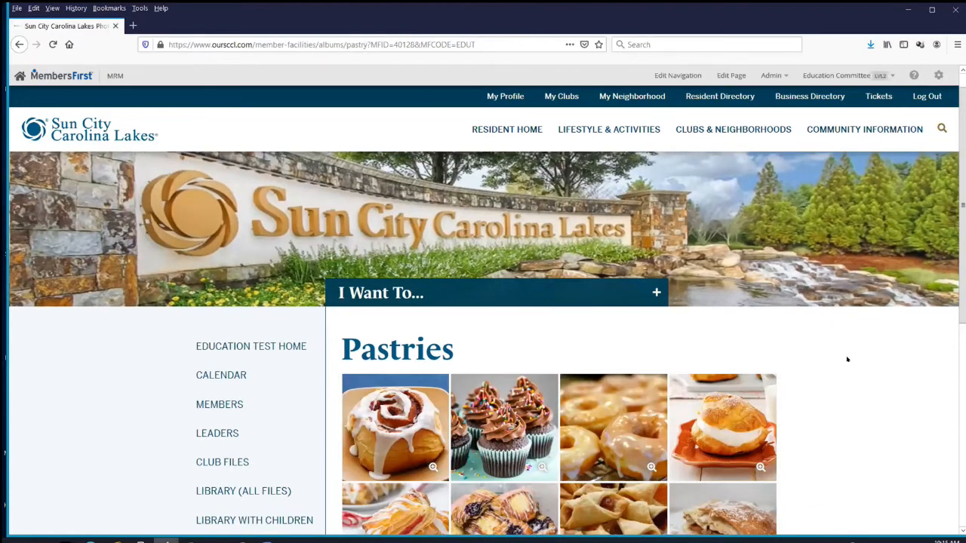
pyautogui.scroll(-2, 845, 363)
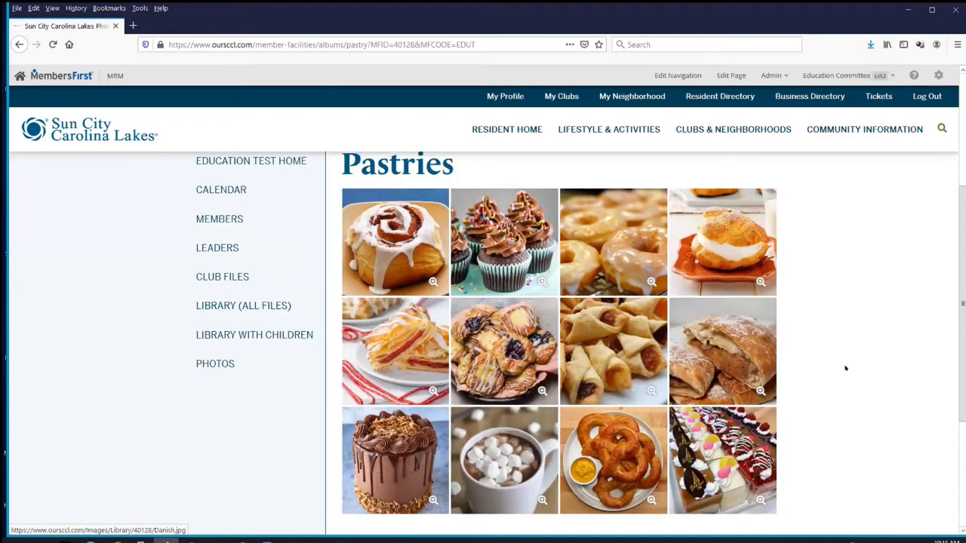
pyautogui.scroll(-2, 845, 368)
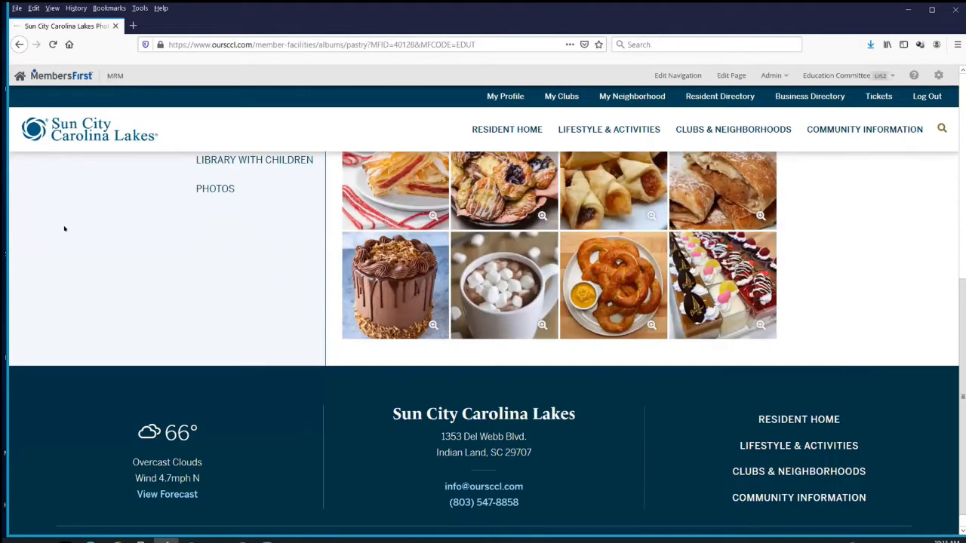
pyautogui.scroll(2, 211, 220)
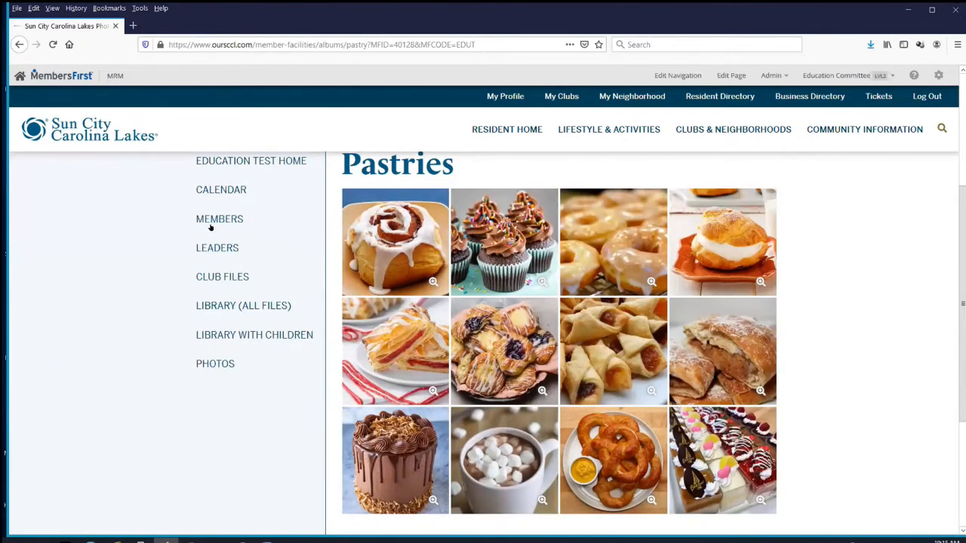
pyautogui.scroll(1, 204, 228)
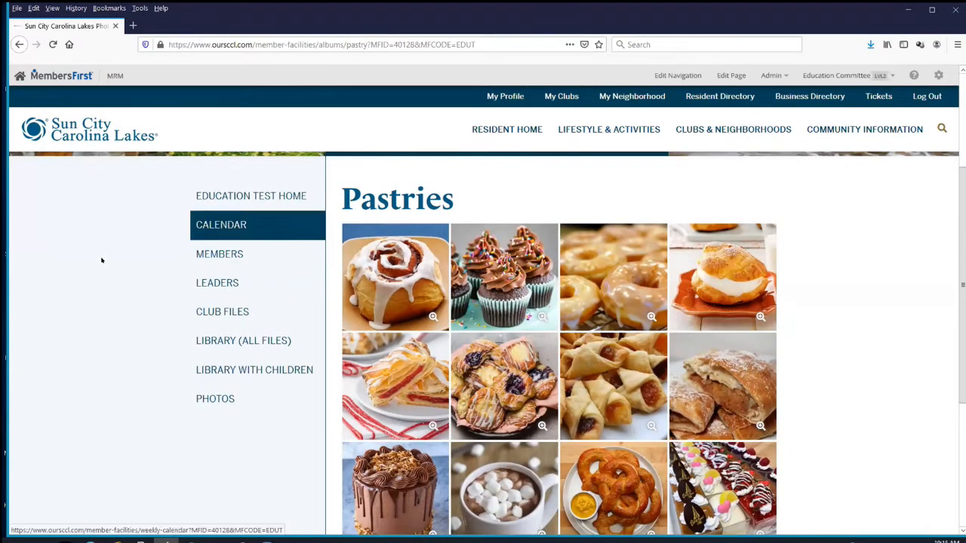
# Step: Open the Education Test calendar and examine the Pastry Tasting Event entries on November 16 to 19, 2020
pyautogui.scroll(-10, 861, 304)
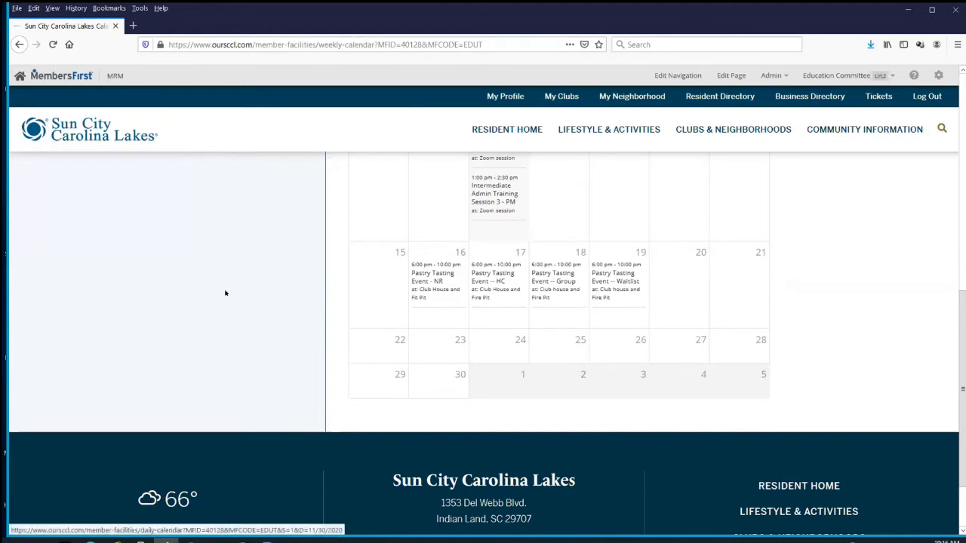
pyautogui.moveTo(428, 284)
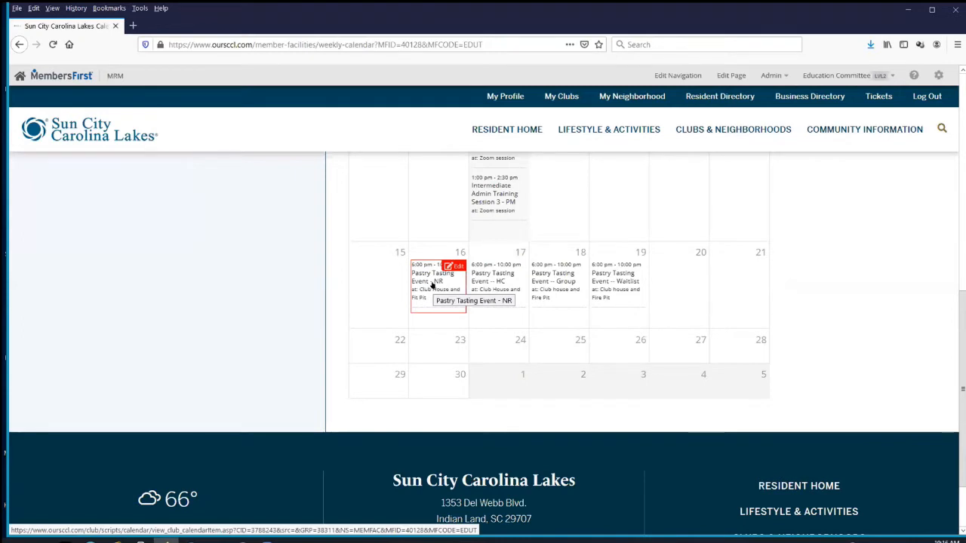
pyautogui.moveTo(571, 296)
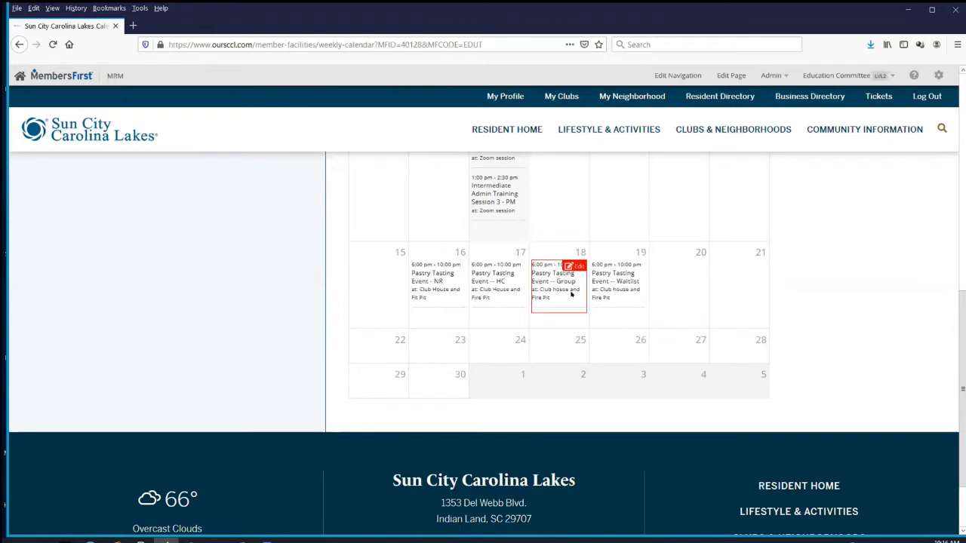
pyautogui.moveTo(593, 281)
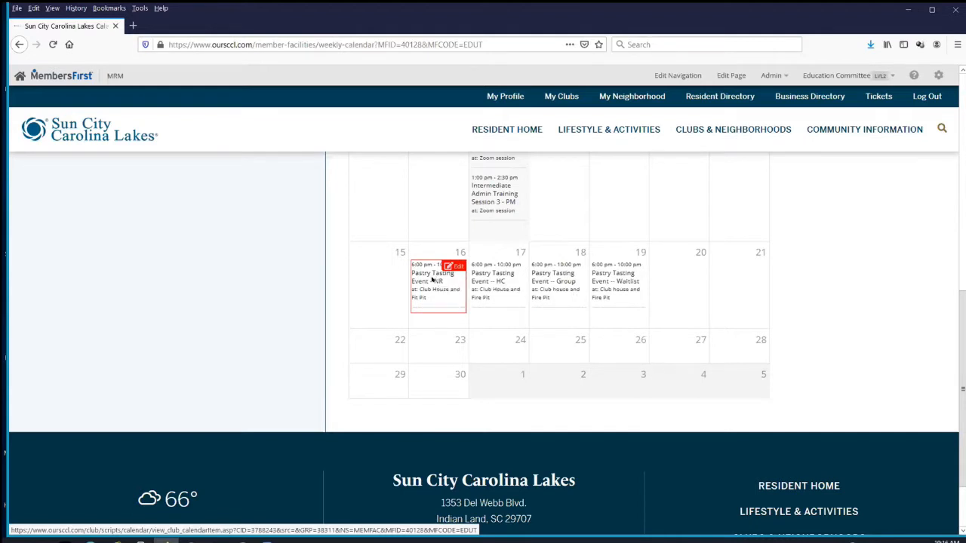
# Step: Delete the Pastry Tasting Event - NR calendar item on November 16, close its editing window, and check the November calendar
pyautogui.click(451, 266)
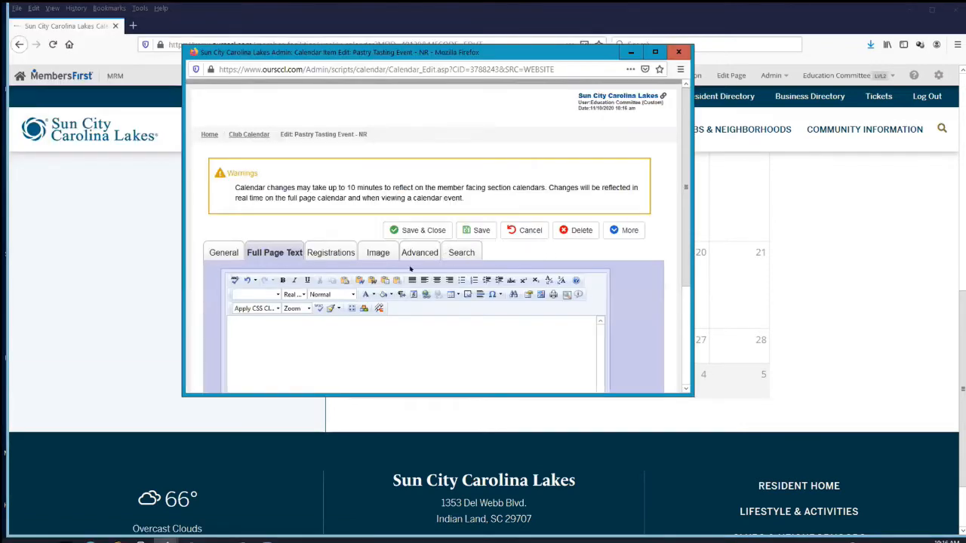
pyautogui.click(577, 230)
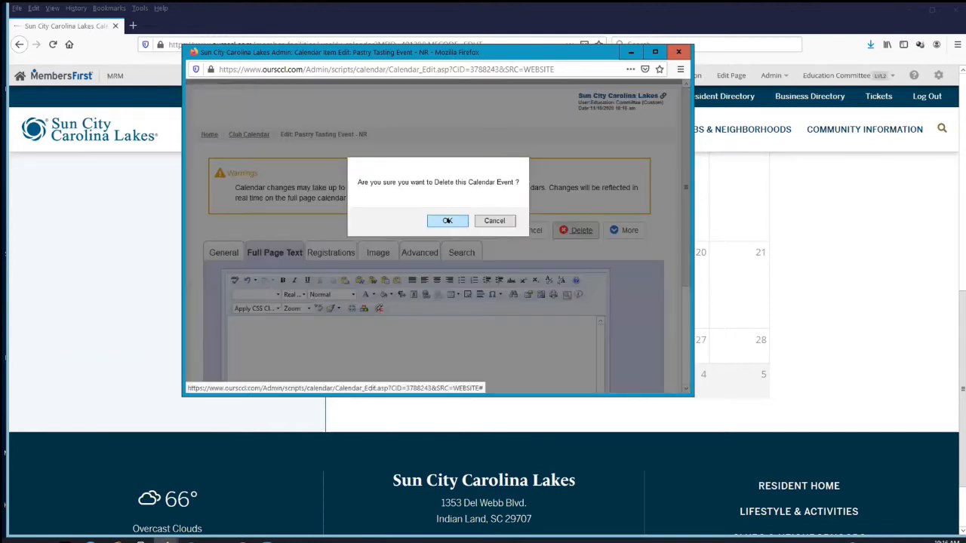
pyautogui.click(445, 221)
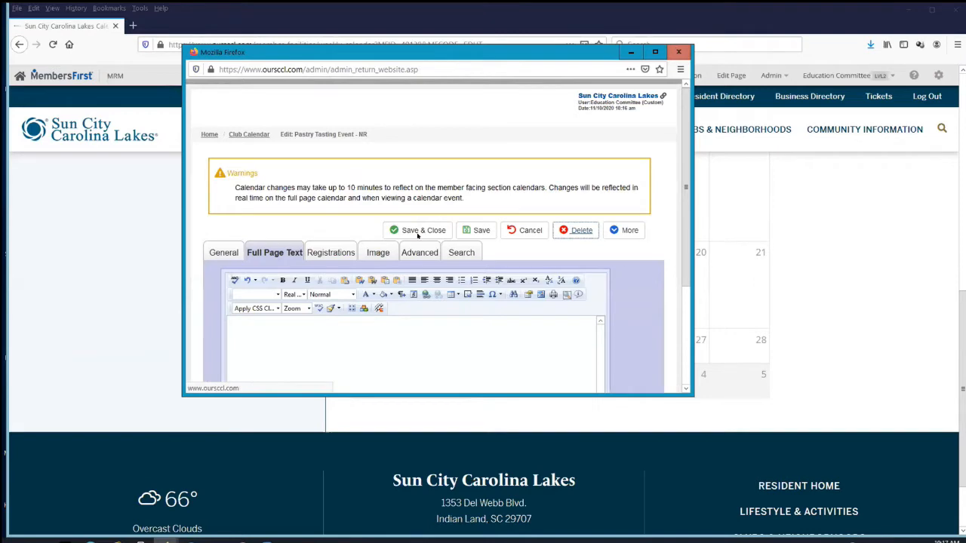
pyautogui.click(675, 48)
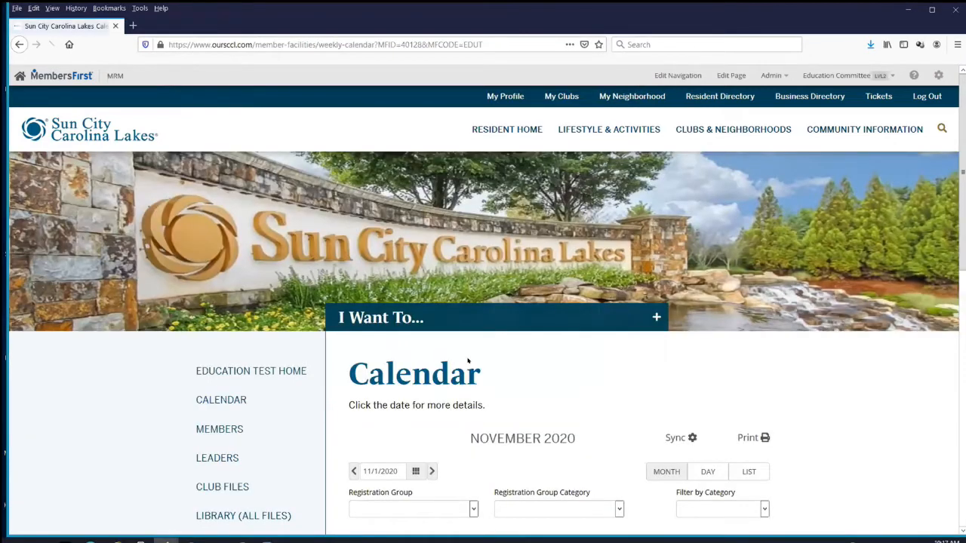
pyautogui.scroll(-4, 443, 347)
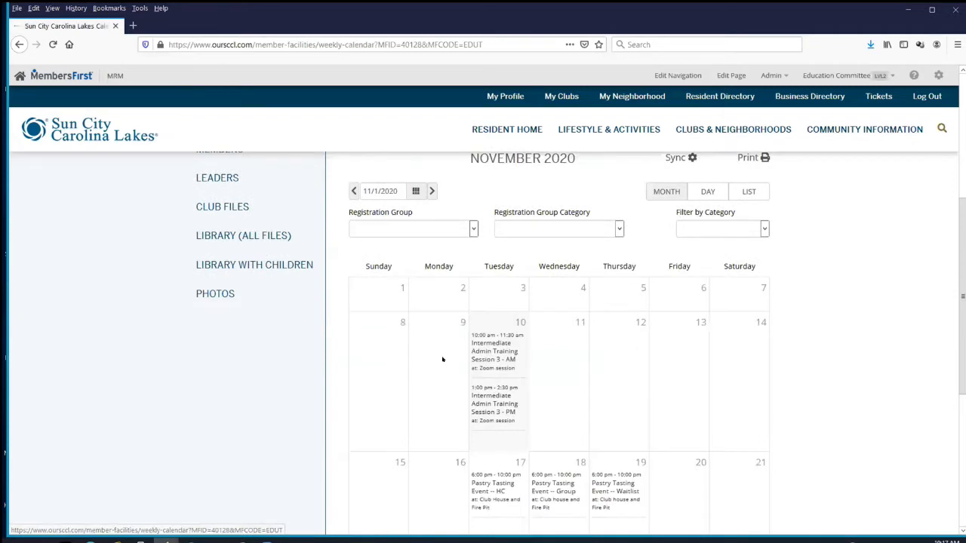
pyautogui.scroll(-2, 443, 359)
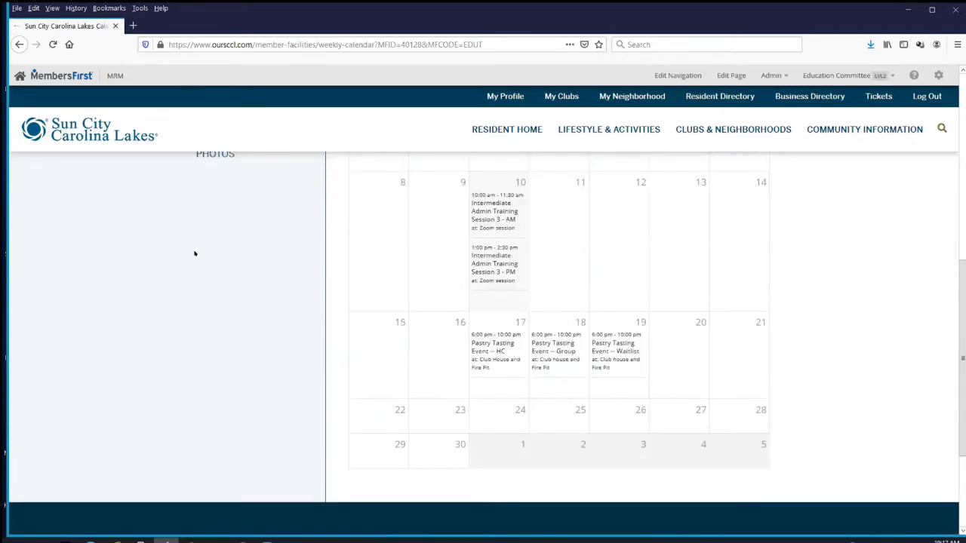
# Step: Open the Admin Home page and collapse its Recent Activity section
pyautogui.click(761, 78)
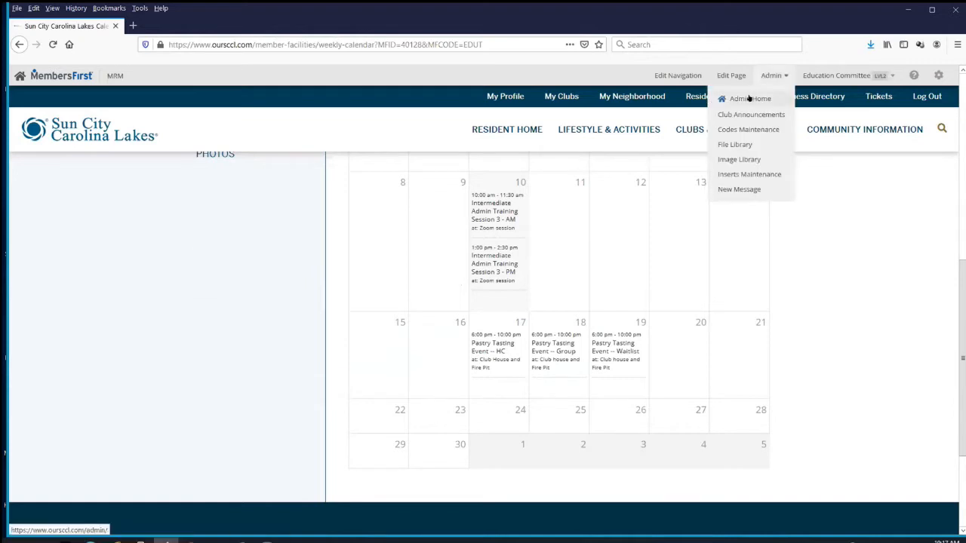
pyautogui.click(758, 73)
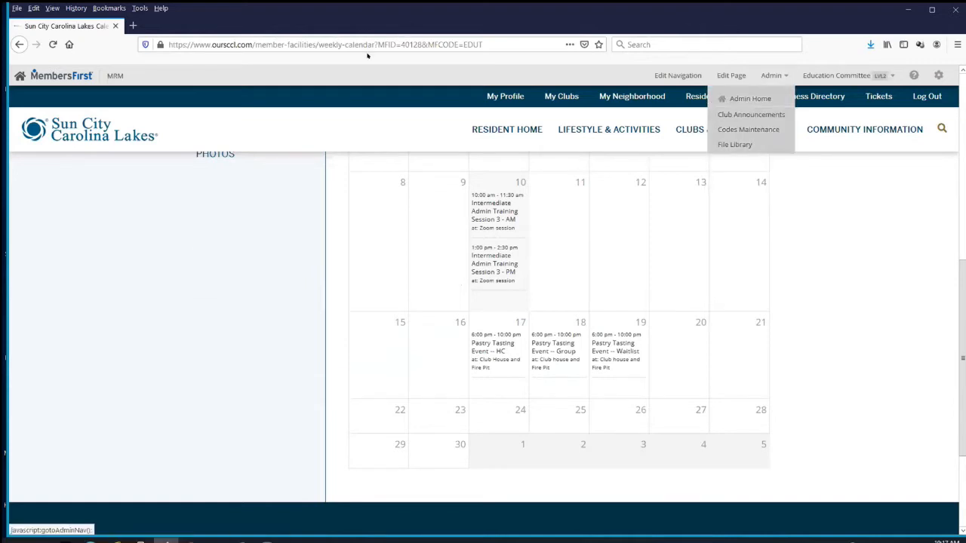
pyautogui.click(759, 73)
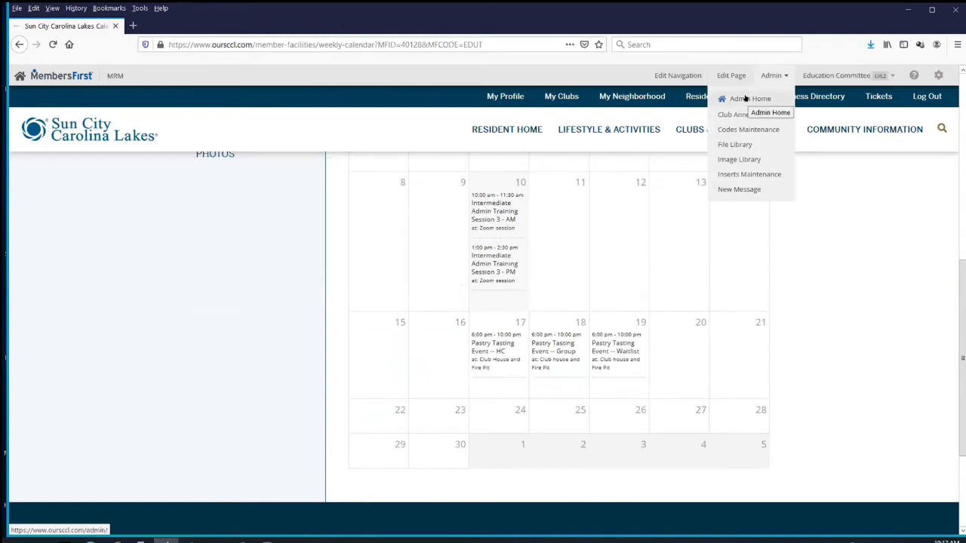
pyautogui.click(745, 98)
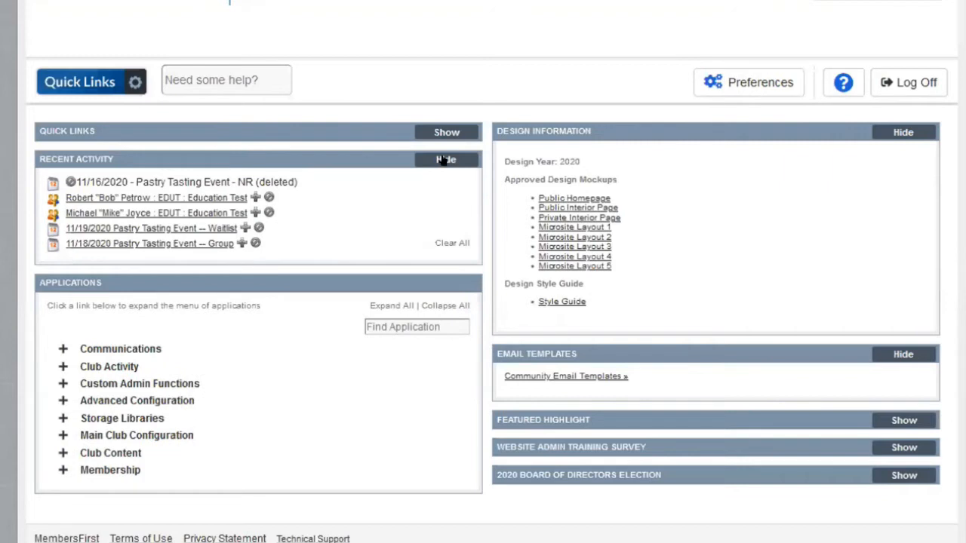
pyautogui.click(444, 161)
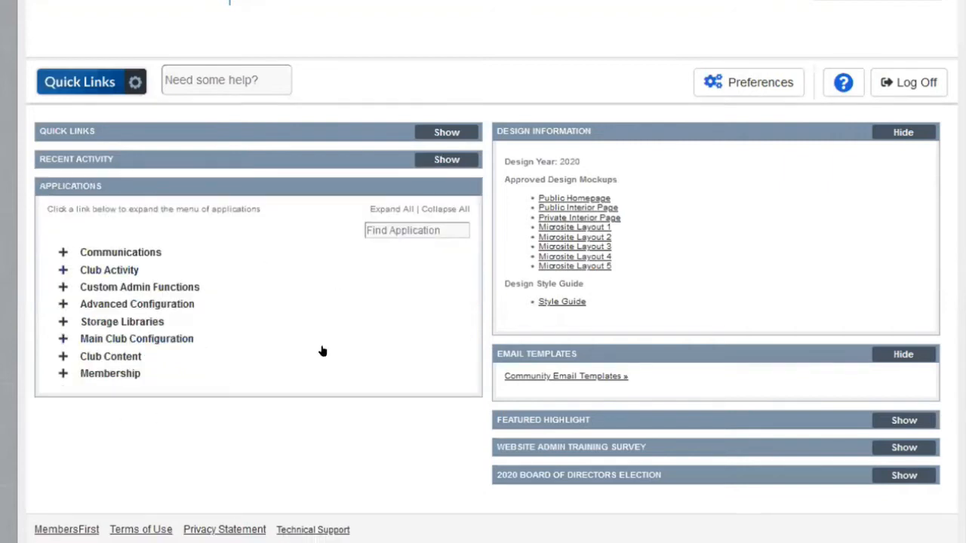
# Step: Find applications matching "eve" and open the Club Calendar of Events
pyautogui.click(379, 223)
pyautogui.write('ev')
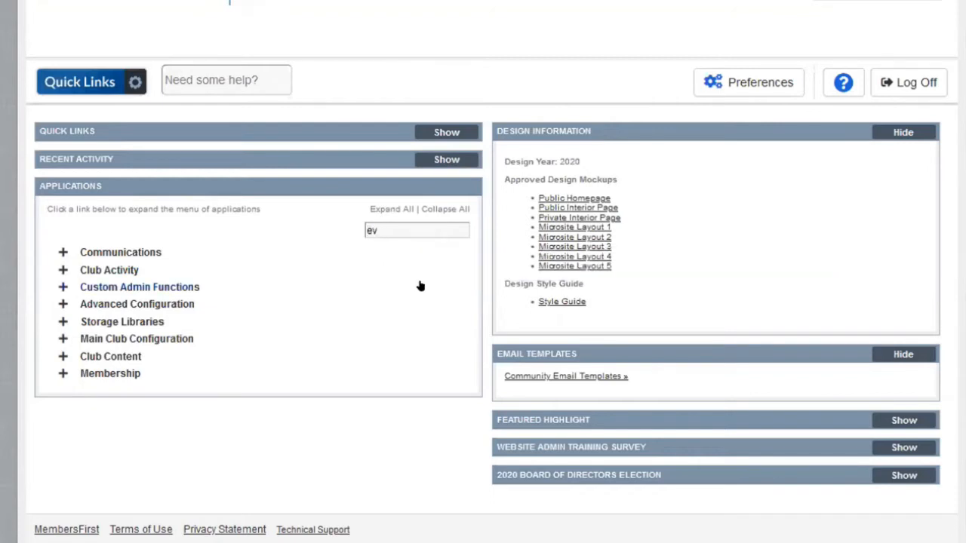
pyautogui.write('e')
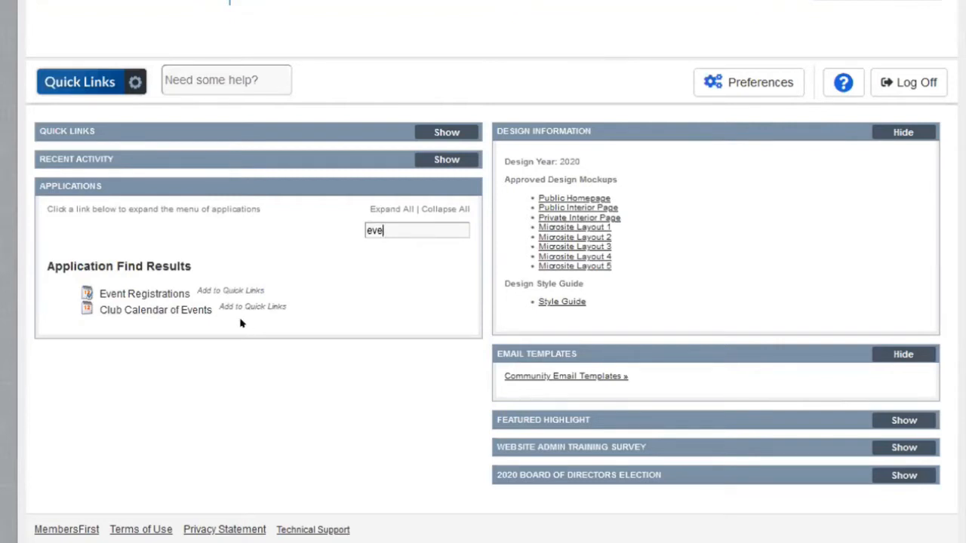
pyautogui.click(144, 310)
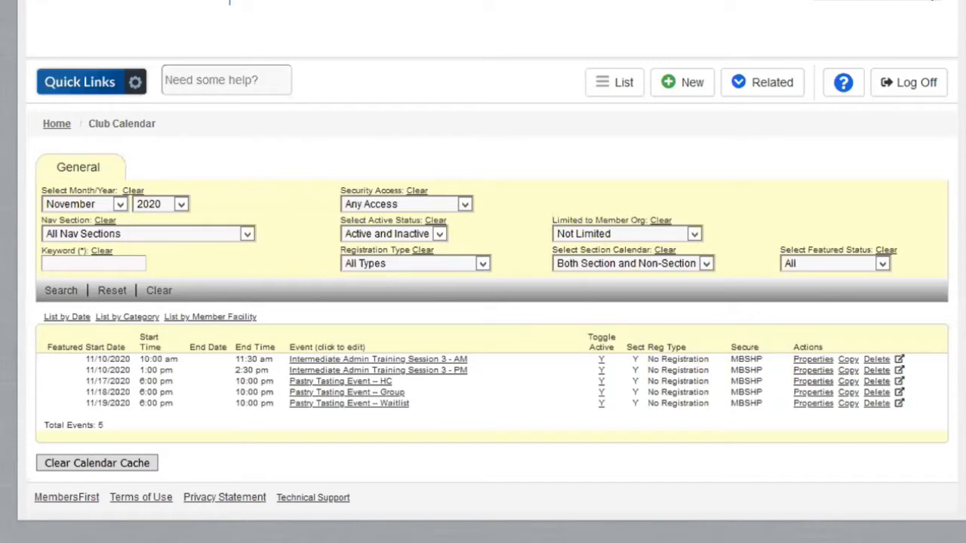
# Step: Start a new club calendar event with the description "Pastry Tasting Event - NR"
pyautogui.click(933, 0)
pyautogui.click(933, 0)
pyautogui.click(664, 80)
pyautogui.click(230, 185)
pyautogui.write('Pastry Tasti')
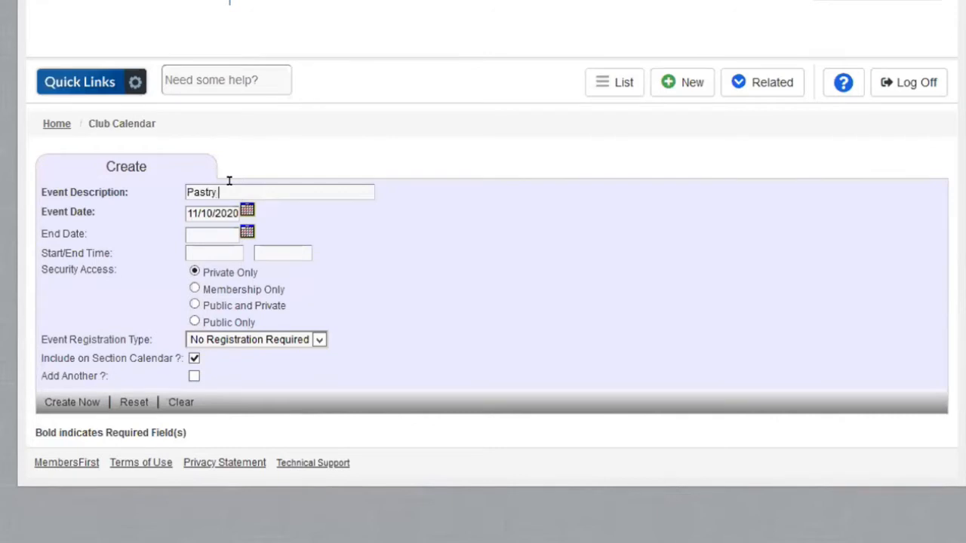
pyautogui.write('ng Event -NR')
pyautogui.press('Left')
pyautogui.press('Left')
# Step: Set the new event's date to 11/16/2020 using the date picker
pyautogui.click(231, 216)
pyautogui.click(246, 211)
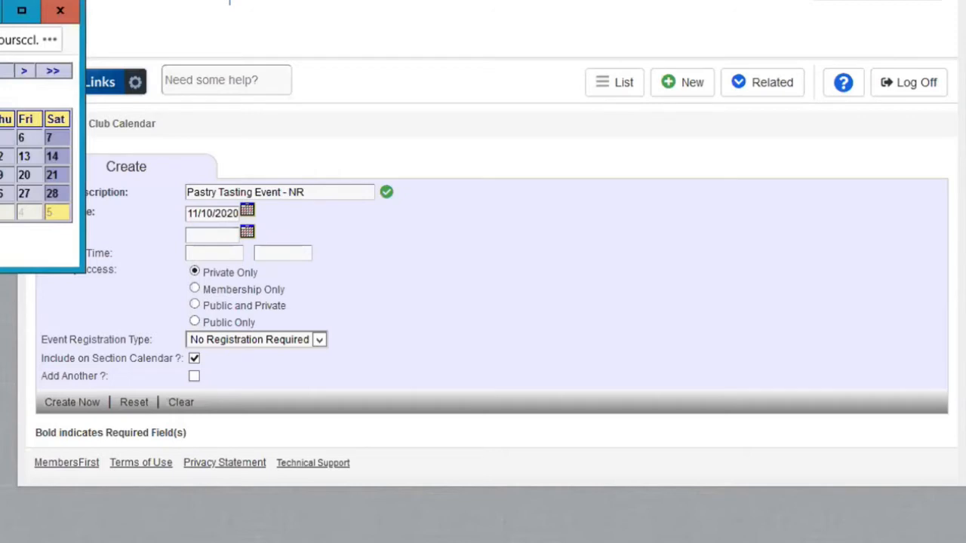
pyautogui.click(0, 175)
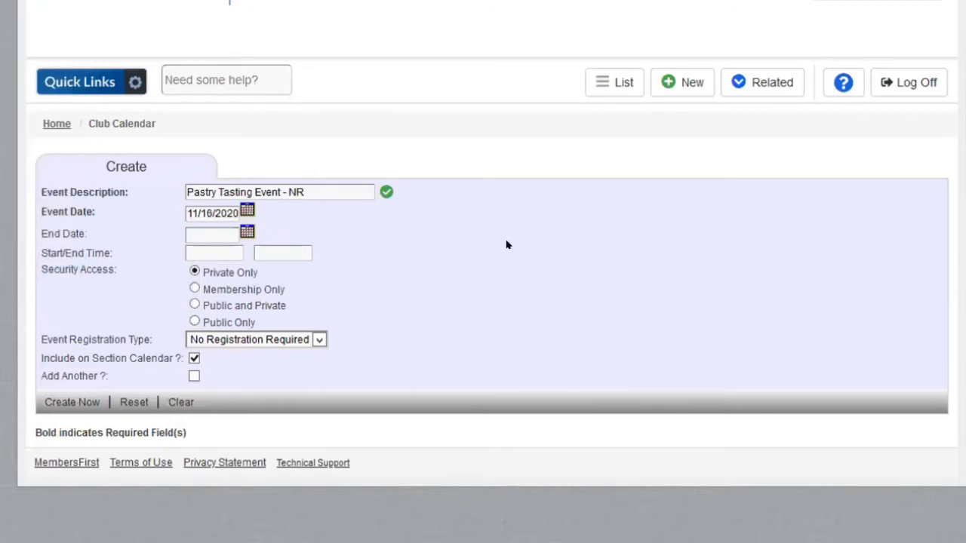
# Step: Set the event's time from 6:00 pm to 10:00 pm and create it with no registration required
pyautogui.click(199, 246)
pyautogui.write('6:00 ')
pyautogui.write('pm')
pyautogui.press('Tab')
pyautogui.write('10pm')
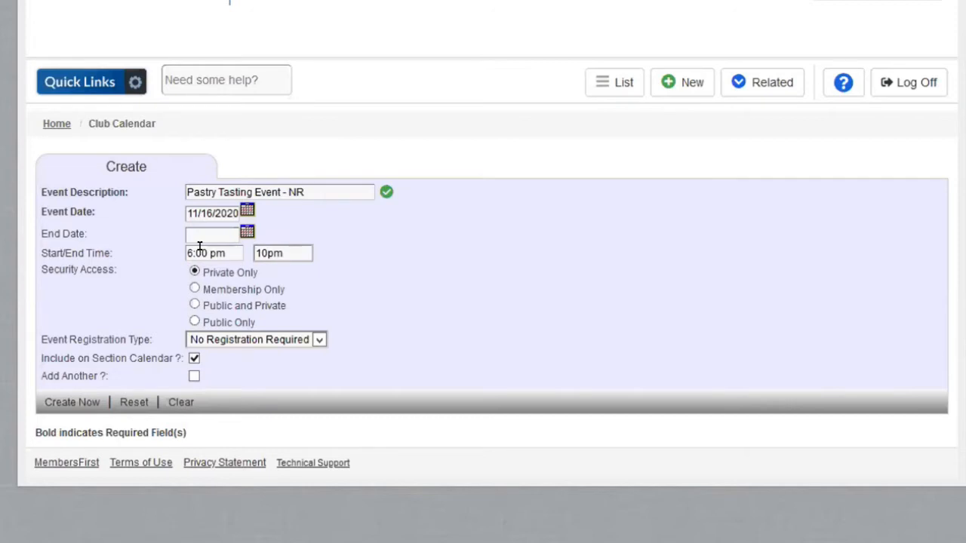
pyautogui.click(467, 293)
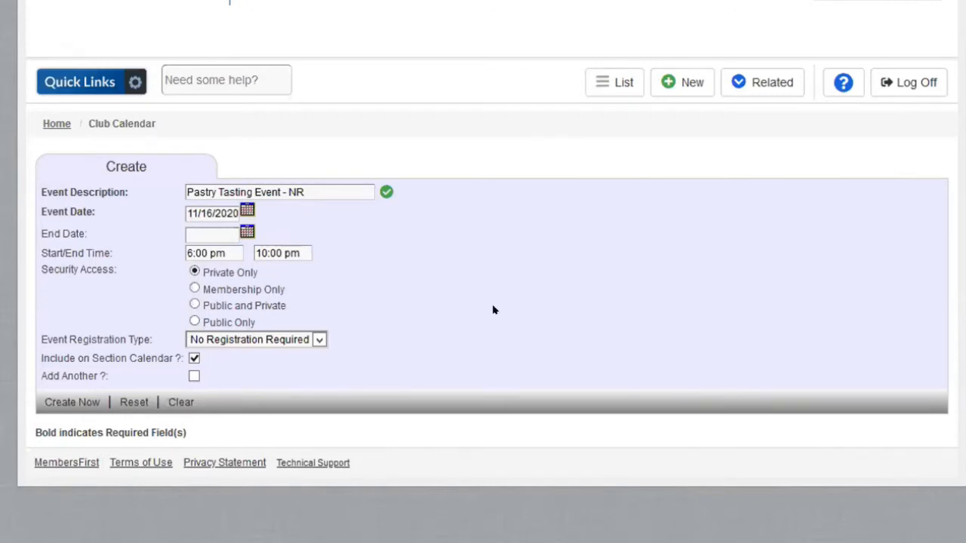
pyautogui.press('Down')
pyautogui.click(78, 405)
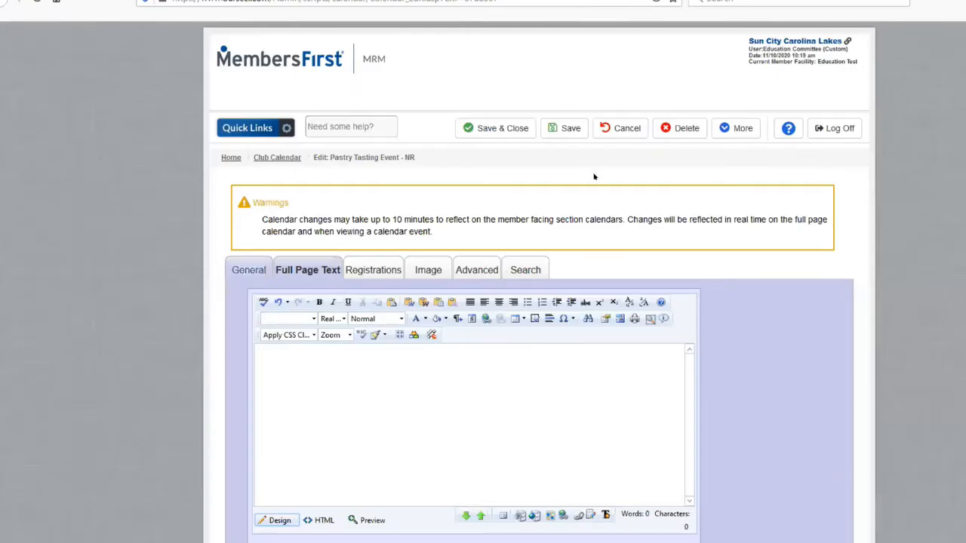
# Step: Insert the Gingerbread House 1 header template from the Holidays - Winter group into the event's full page text
pyautogui.scroll(-1, 595, 180)
pyautogui.click(481, 366)
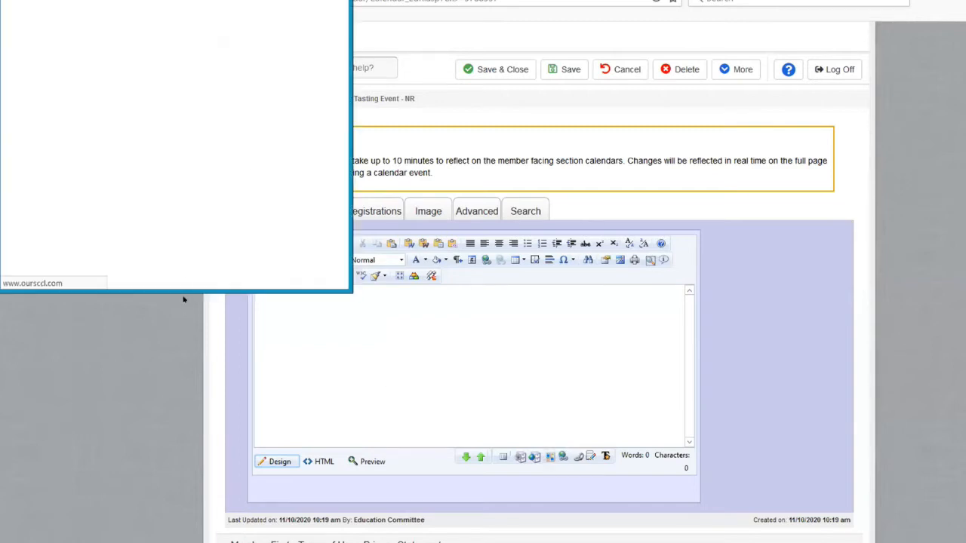
pyautogui.moveTo(186, 283); pyautogui.dragTo(205, 394)
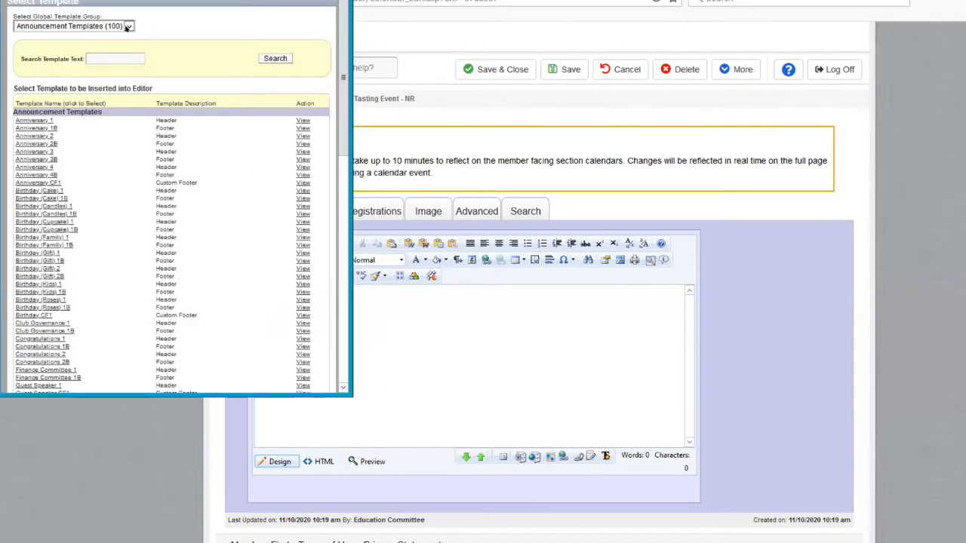
pyautogui.click(129, 27)
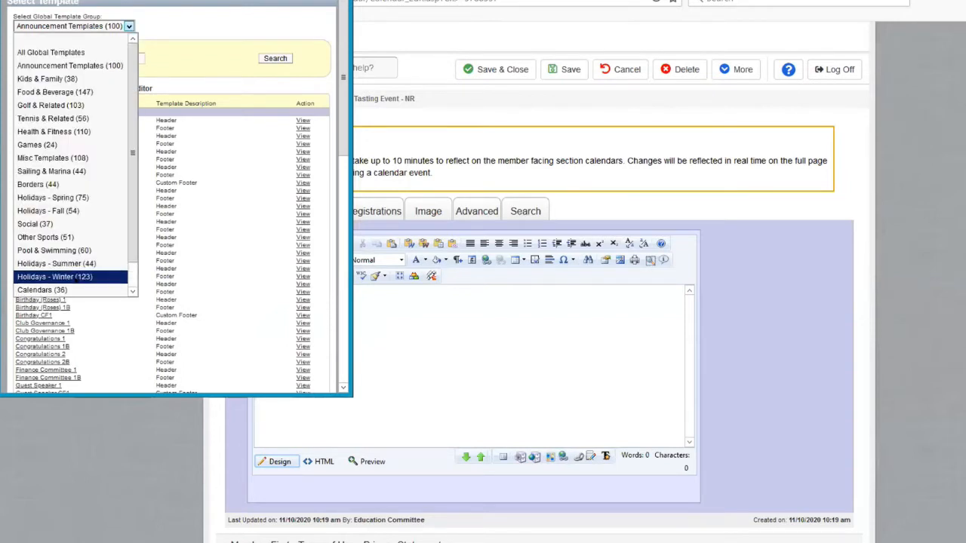
pyautogui.click(114, 277)
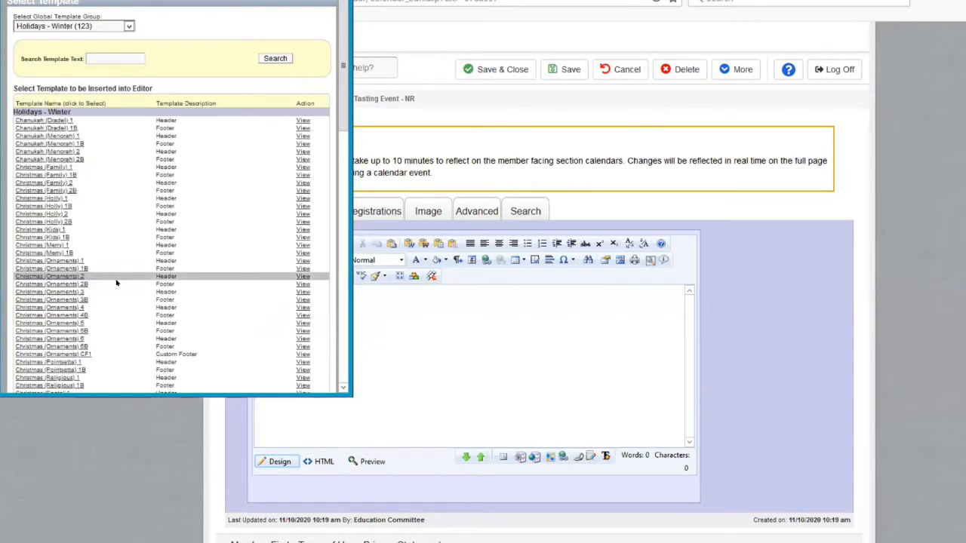
pyautogui.scroll(-5, 68, 212)
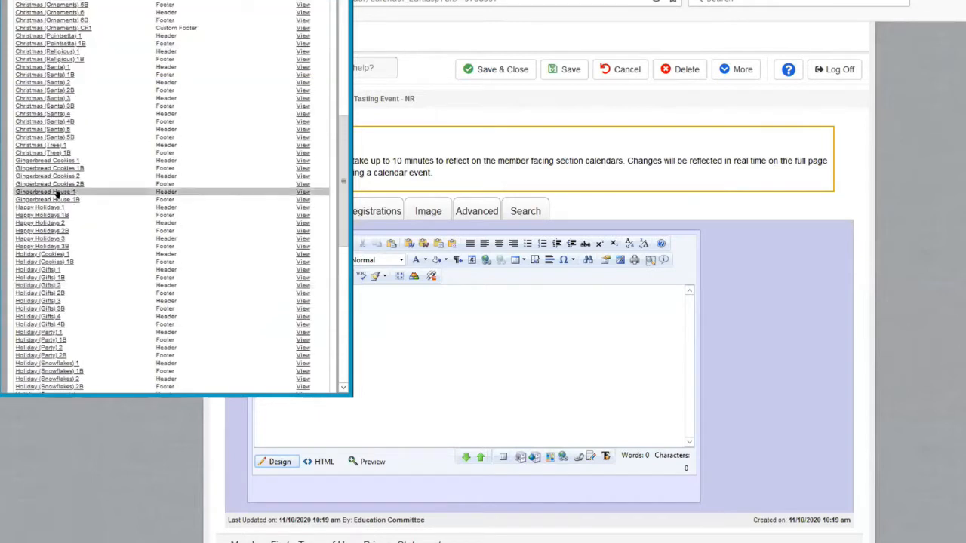
pyautogui.click(52, 193)
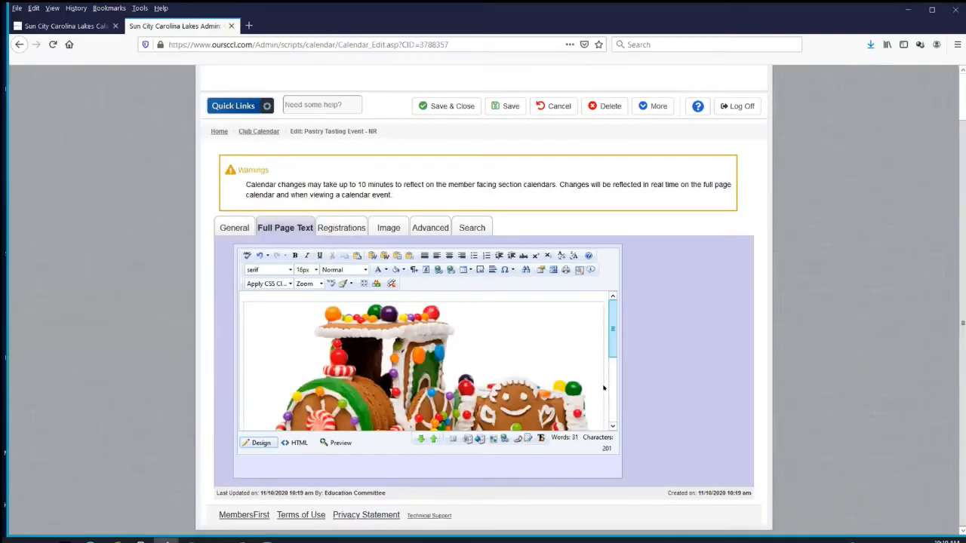
# Step: Replace the template's placeholder title with "Pastry Tasting Event -- NR"
pyautogui.scroll(-1, 679, 402)
pyautogui.scroll(-1, 606, 375)
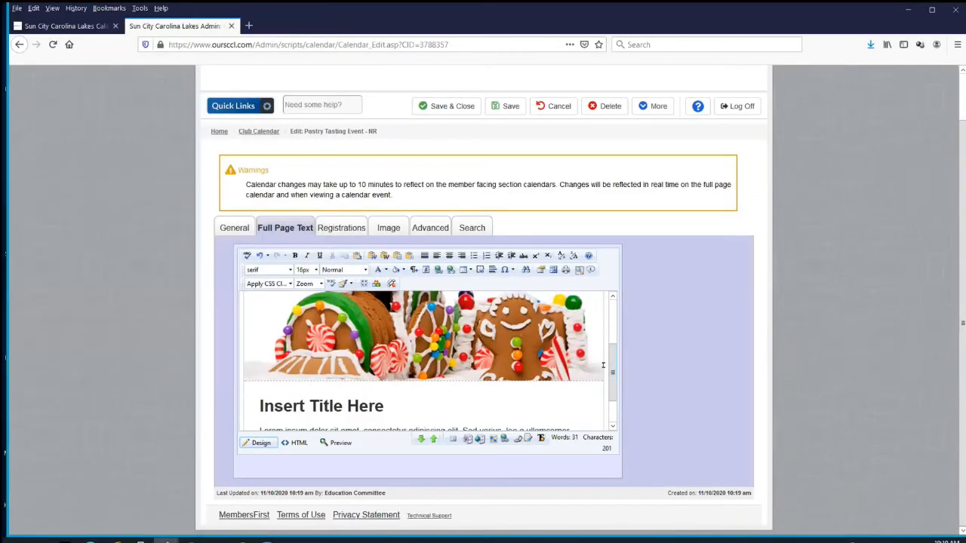
pyautogui.scroll(-1, 385, 394)
pyautogui.moveTo(383, 393); pyautogui.dragTo(259, 394)
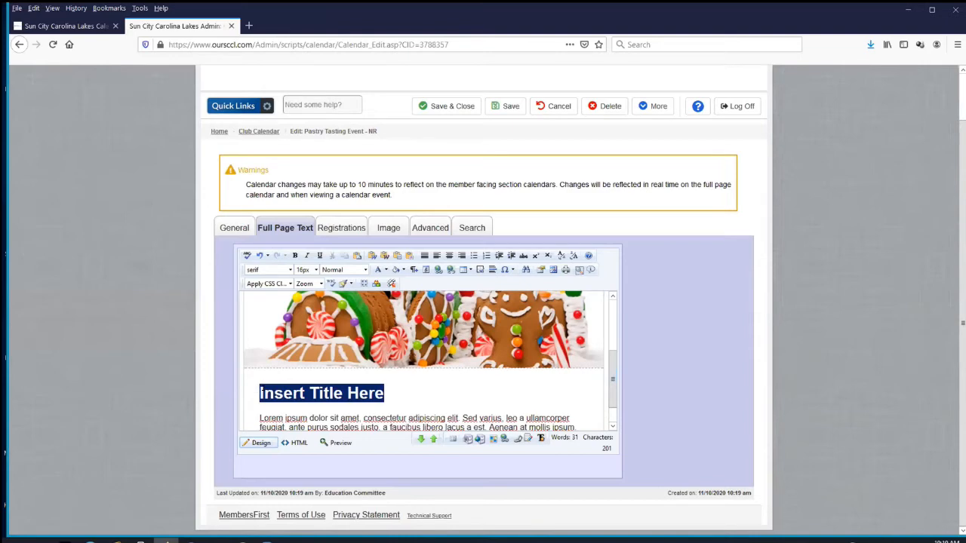
pyautogui.write('Pastry Tasting Event -')
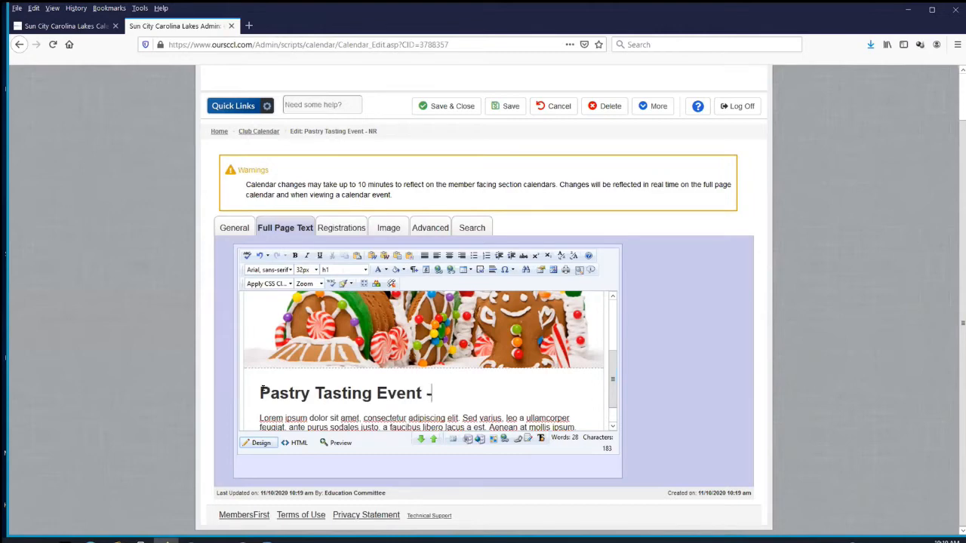
pyautogui.write('- NR')
# Step: Copy the event announcement paragraphs from Fodder.docx in Word and paste them over the Lorem ipsum placeholder in the event text
pyautogui.click(216, 541)
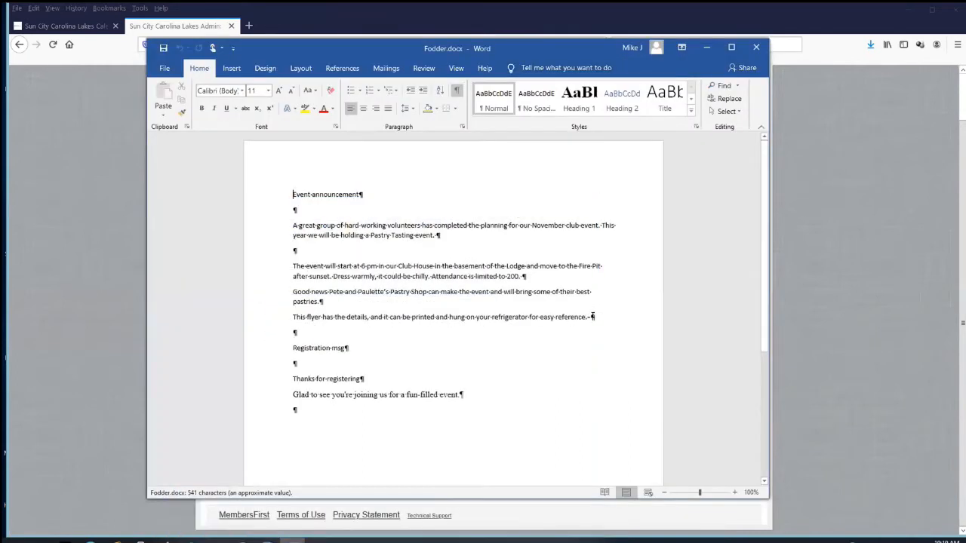
pyautogui.moveTo(293, 225)
pyautogui.mouseDown()
pyautogui.moveTo(399, 276)
pyautogui.moveTo(592, 321)
pyautogui.mouseUp()
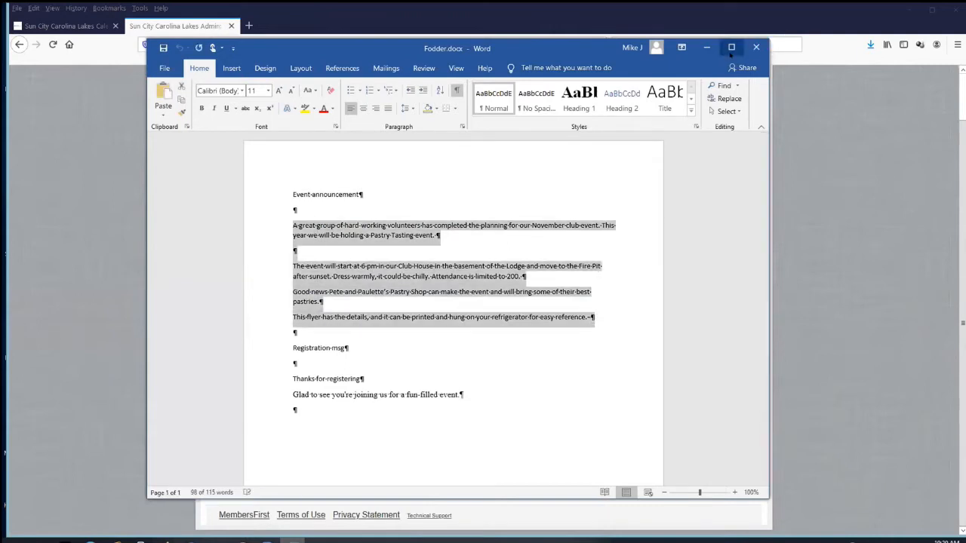
pyautogui.click(707, 47)
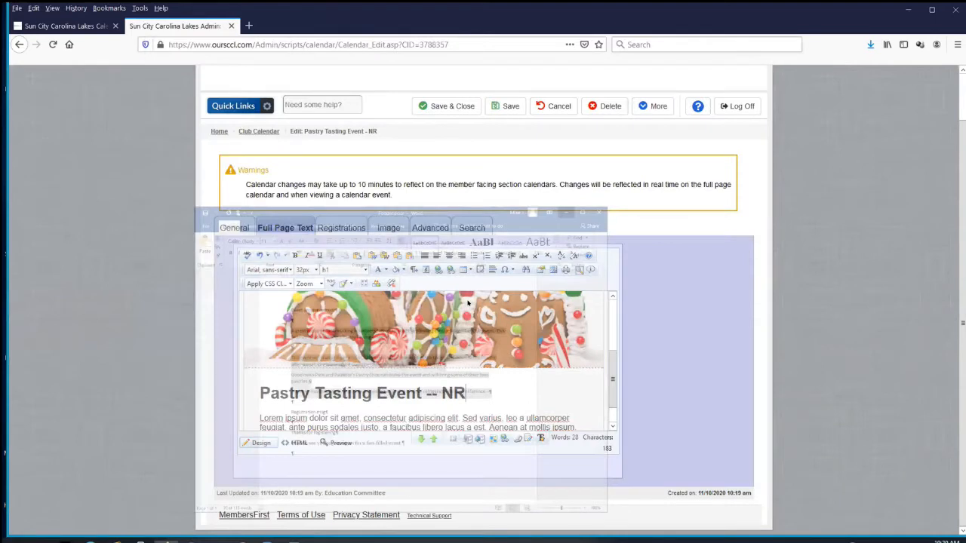
pyautogui.scroll(-1, 440, 402)
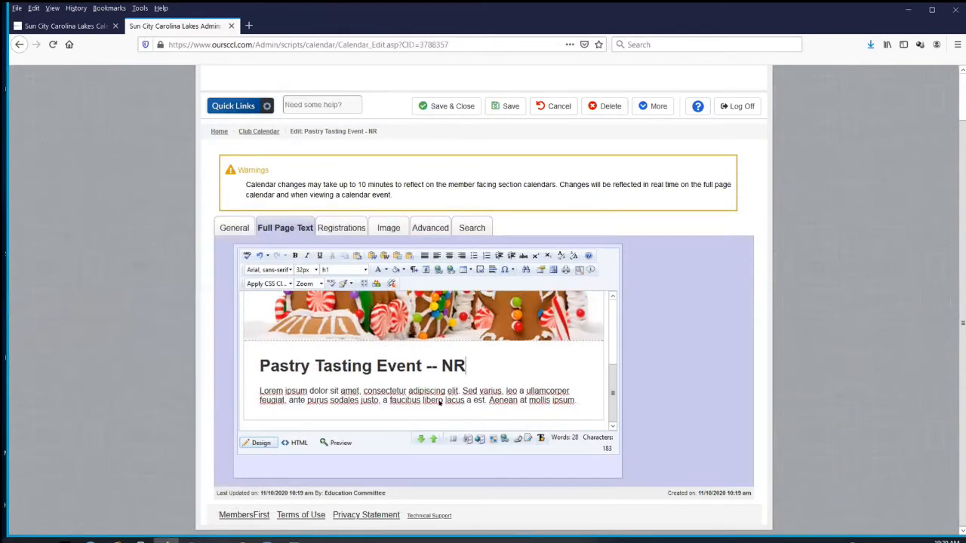
pyautogui.keyDown('shift'); pyautogui.click(573, 402); pyautogui.keyUp('shift')
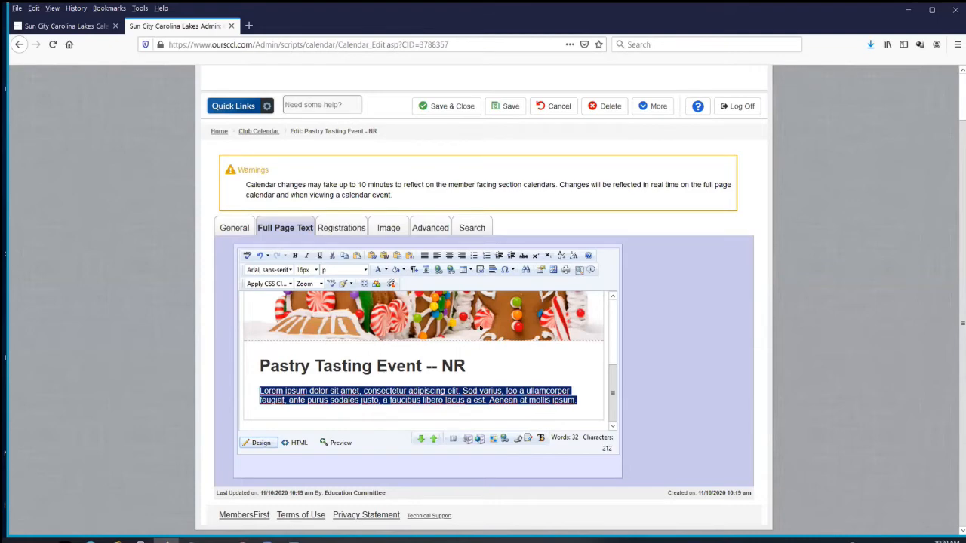
pyautogui.hotkey('ctrl', 'v')
pyautogui.press('Return')
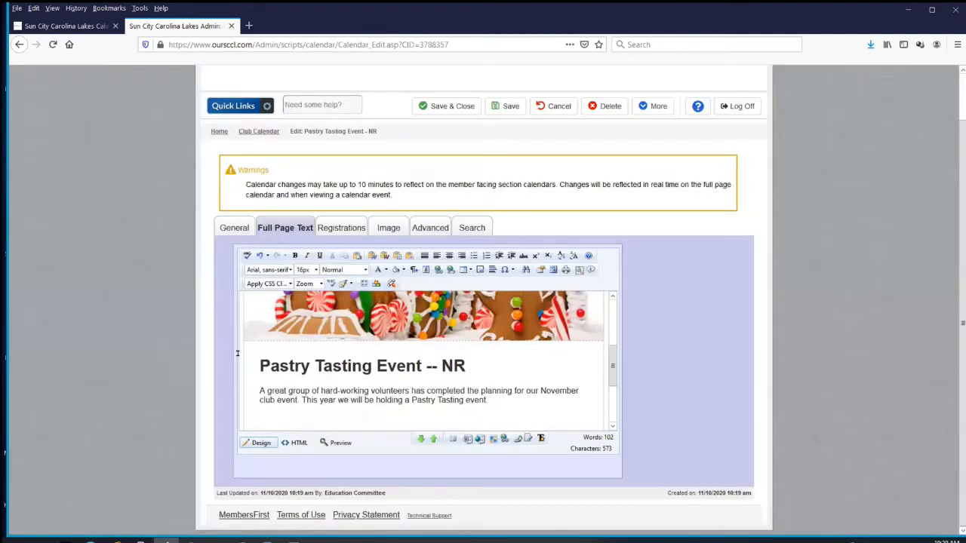
# Step: Insert the FirePit image from the Pastry Tasting Event folder on the blank line below the first announcement paragraph
pyautogui.scroll(-2, 249, 335)
pyautogui.scroll(1, 477, 389)
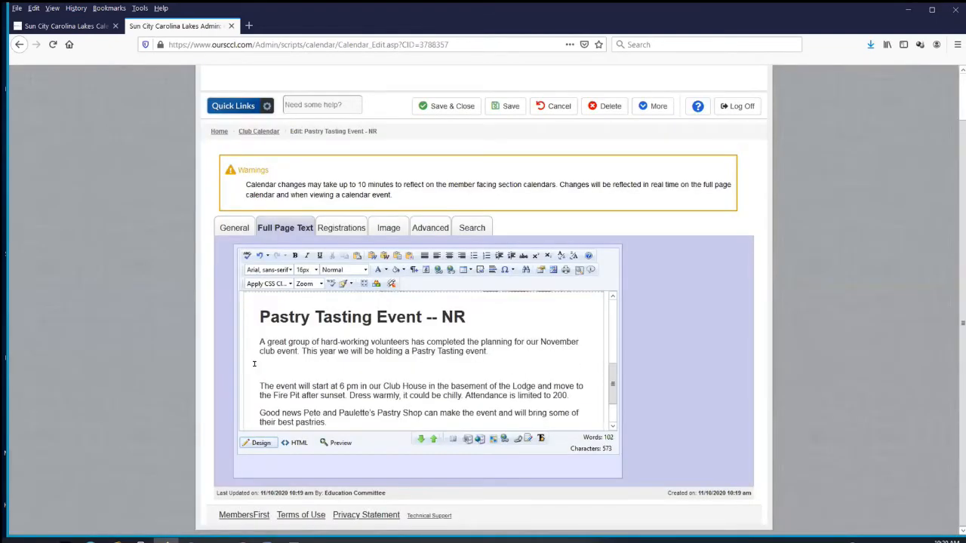
pyautogui.scroll(1, 344, 386)
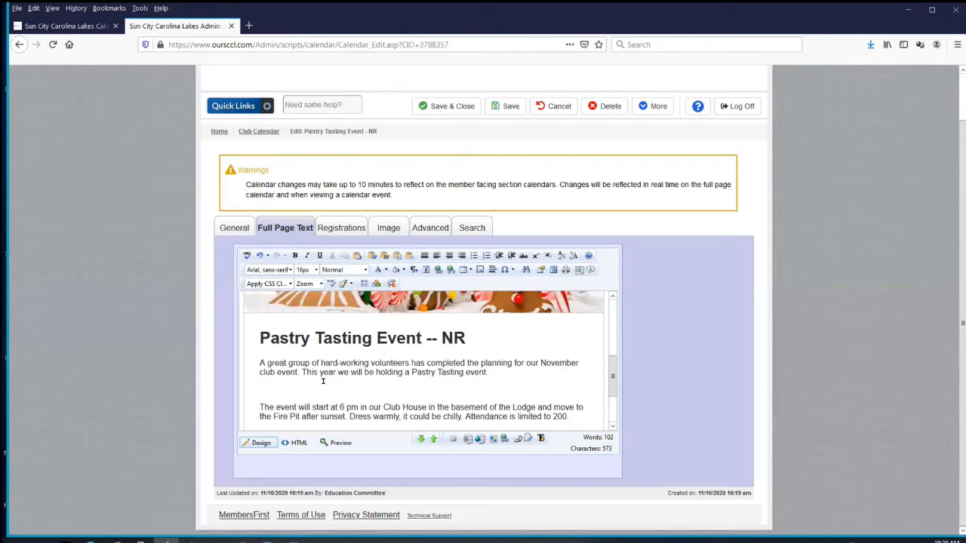
pyautogui.click(323, 381)
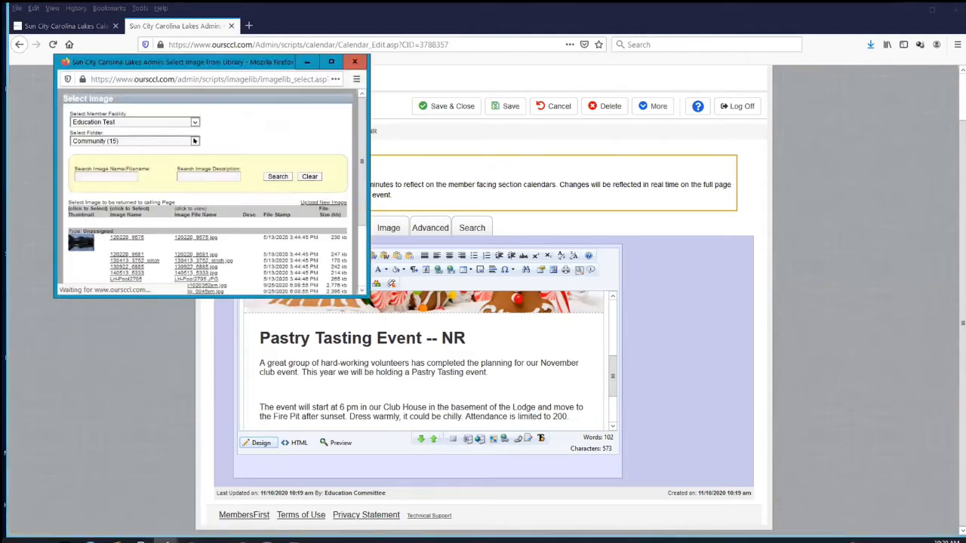
pyautogui.click(138, 141)
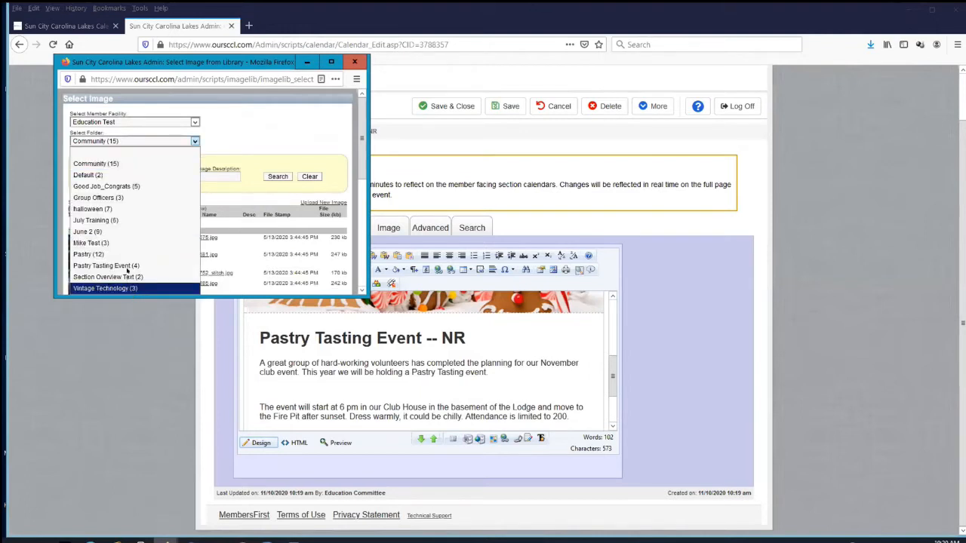
pyautogui.click(124, 265)
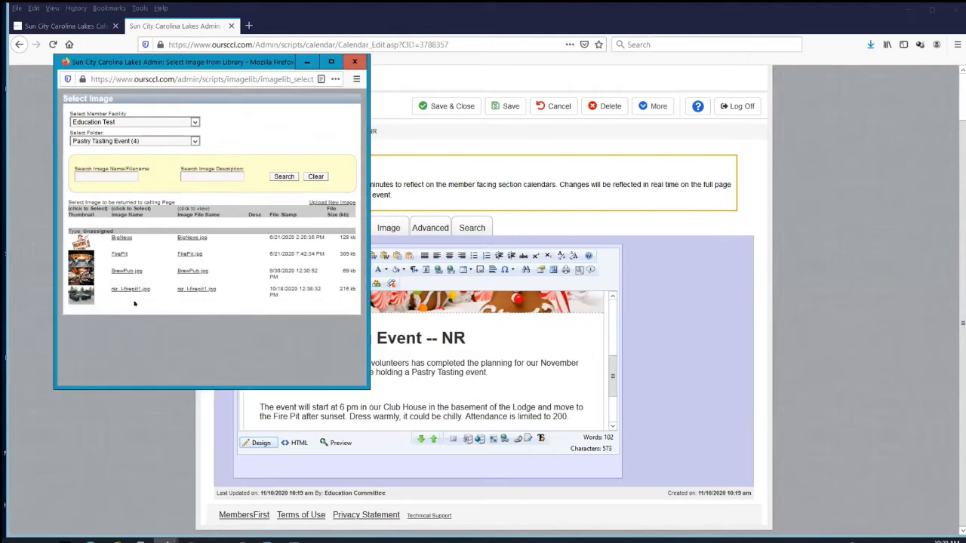
pyautogui.click(117, 255)
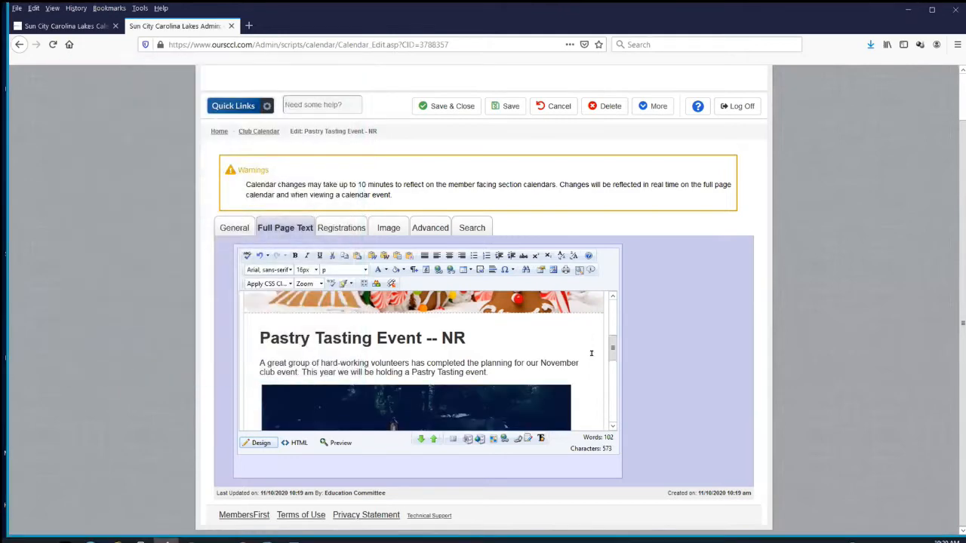
# Step: Set the FirePit image's width to 300 px and align it to the left of the text
pyautogui.moveTo(612, 352); pyautogui.dragTo(612, 370)
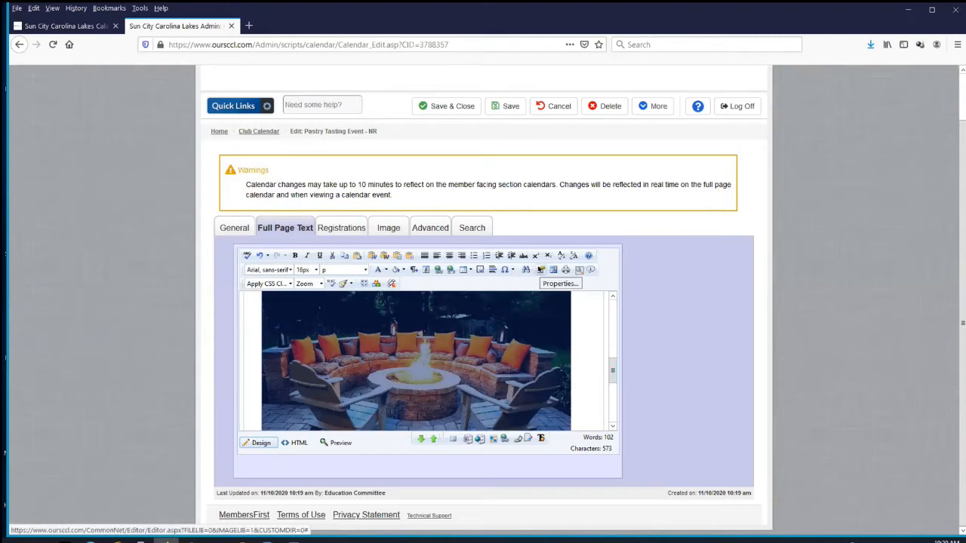
pyautogui.click(540, 269)
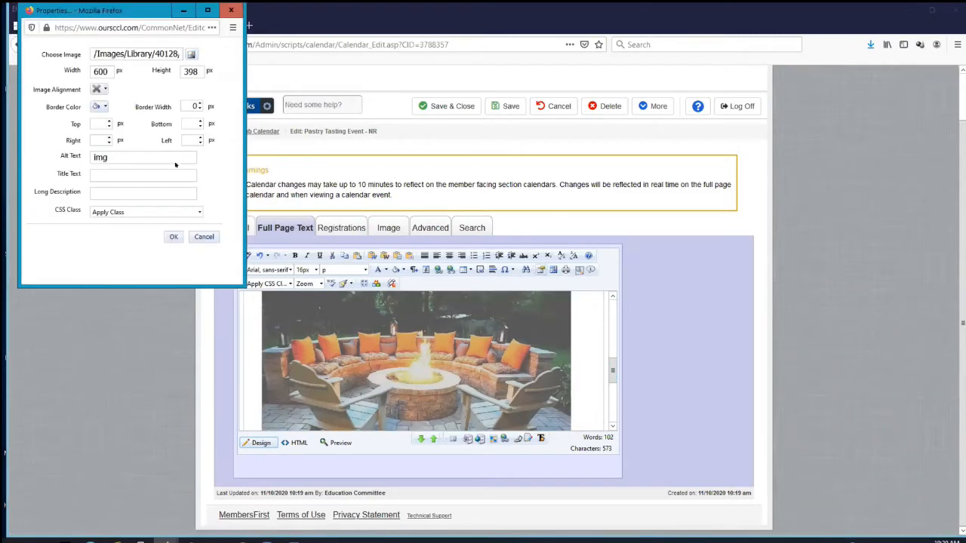
pyautogui.moveTo(108, 71); pyautogui.dragTo(81, 65)
pyautogui.write('300')
pyautogui.click(104, 89)
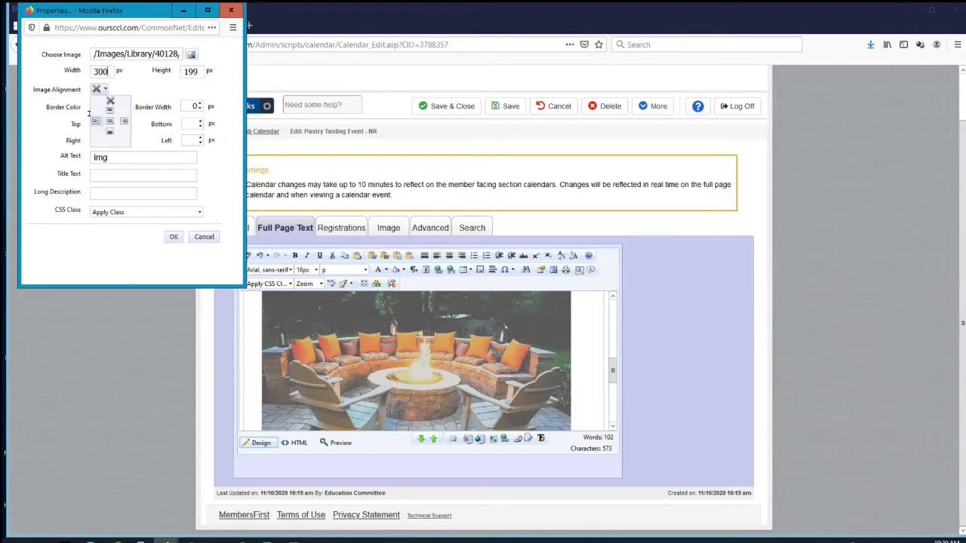
pyautogui.click(95, 120)
# Step: Set the FirePit image's right margin to 11 px and apply the image properties
pyautogui.click(110, 138)
pyautogui.click(110, 139)
pyautogui.click(109, 139)
pyautogui.click(109, 139)
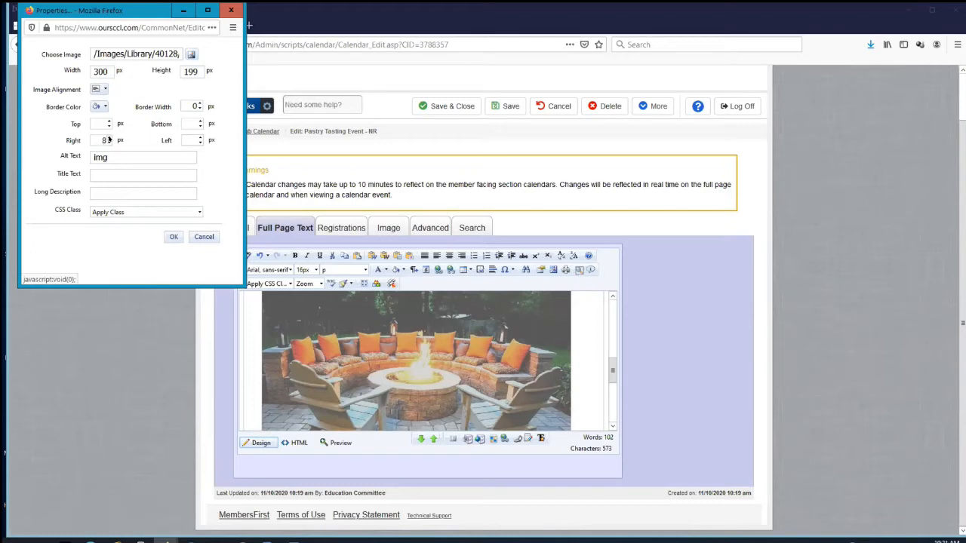
pyautogui.click(110, 139)
pyautogui.click(110, 139)
pyautogui.click(109, 139)
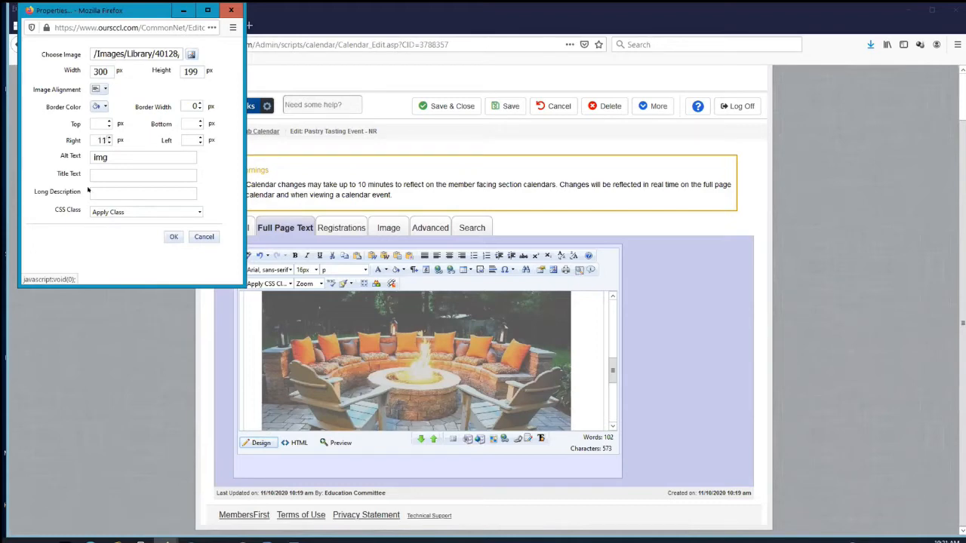
pyautogui.click(172, 237)
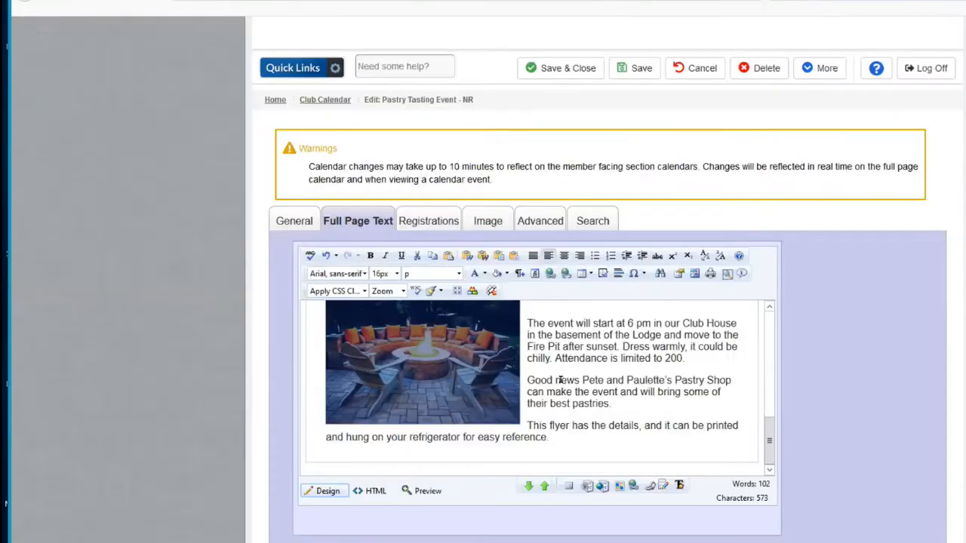
# Step: Move the flyer paragraph below the image and link "This flyer has the details" to a viewable library file from the Pastry Tasting Event folder
pyautogui.click(644, 404)
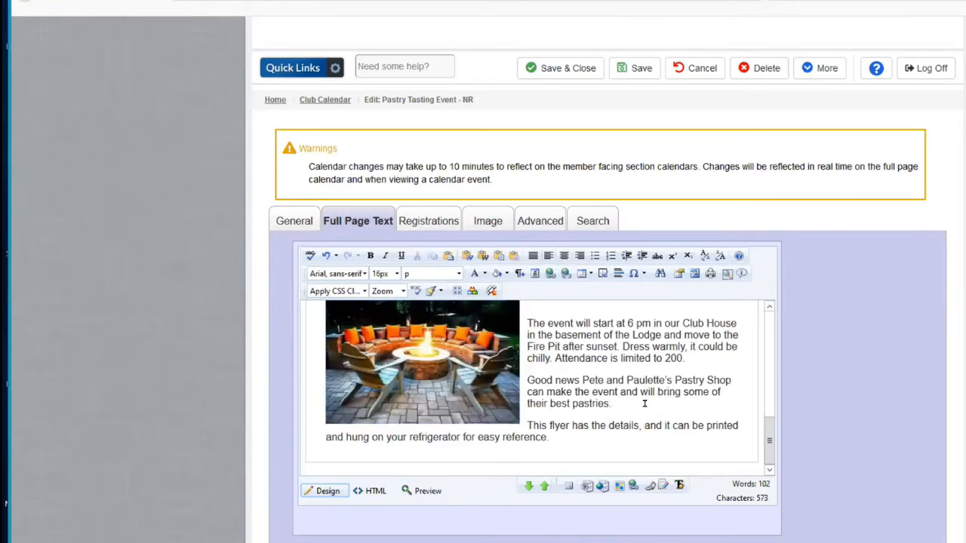
pyautogui.press('Return')
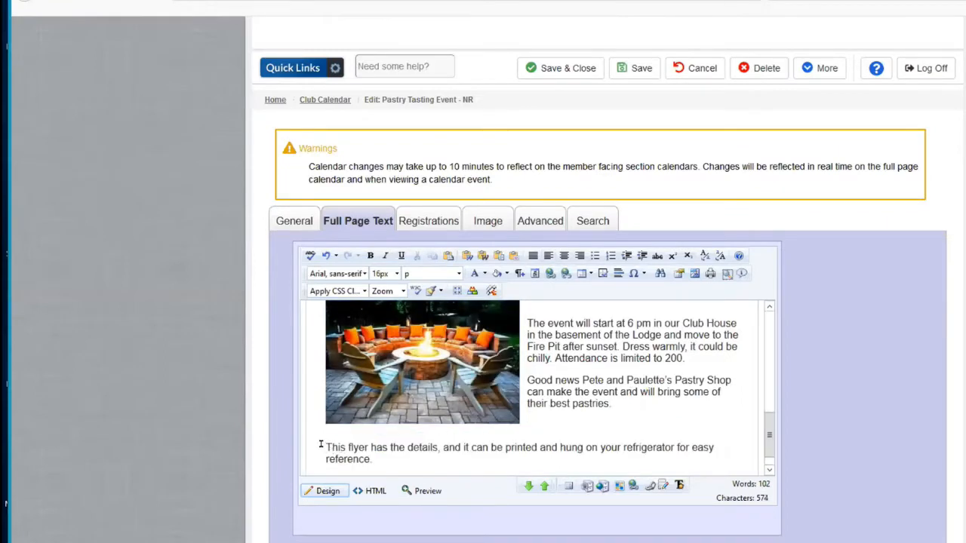
pyautogui.moveTo(323, 446); pyautogui.dragTo(436, 447)
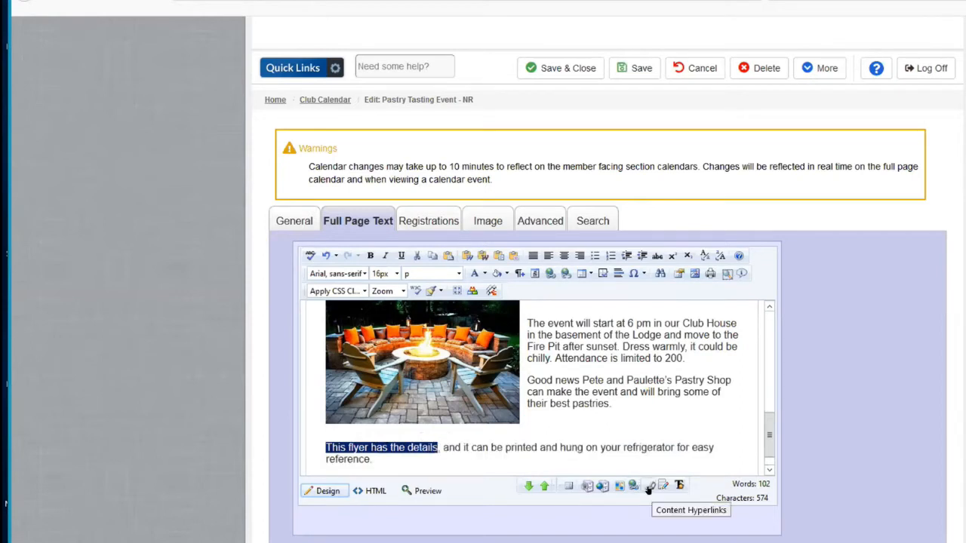
pyautogui.click(648, 489)
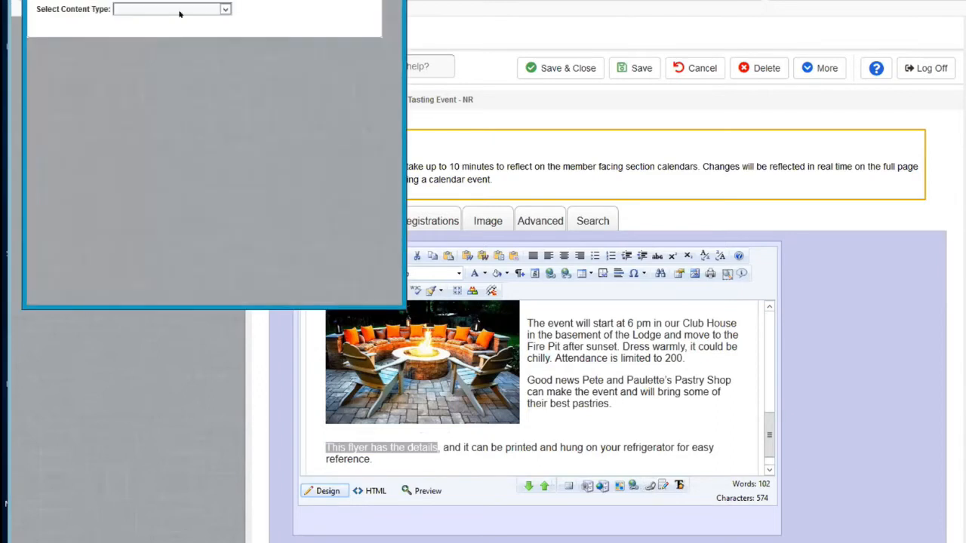
pyautogui.click(224, 8)
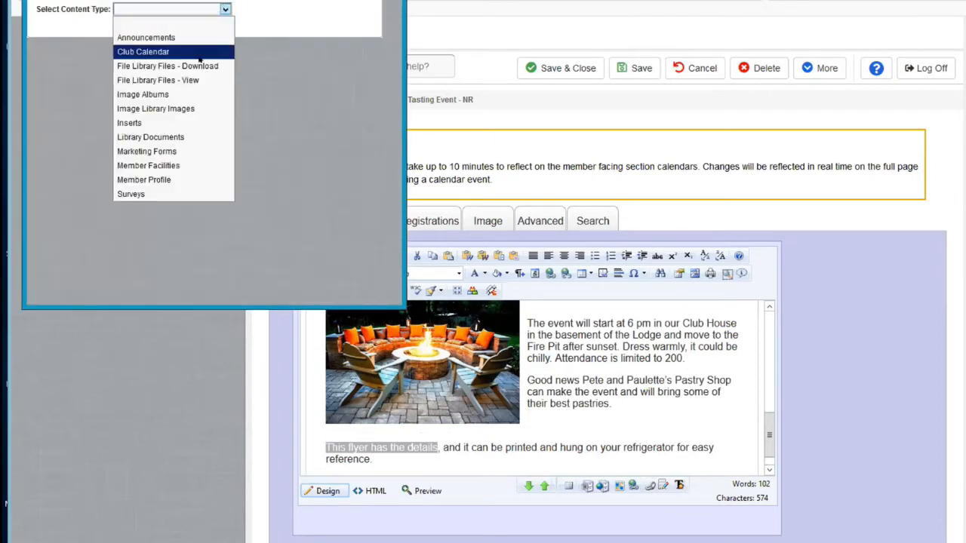
pyautogui.click(191, 80)
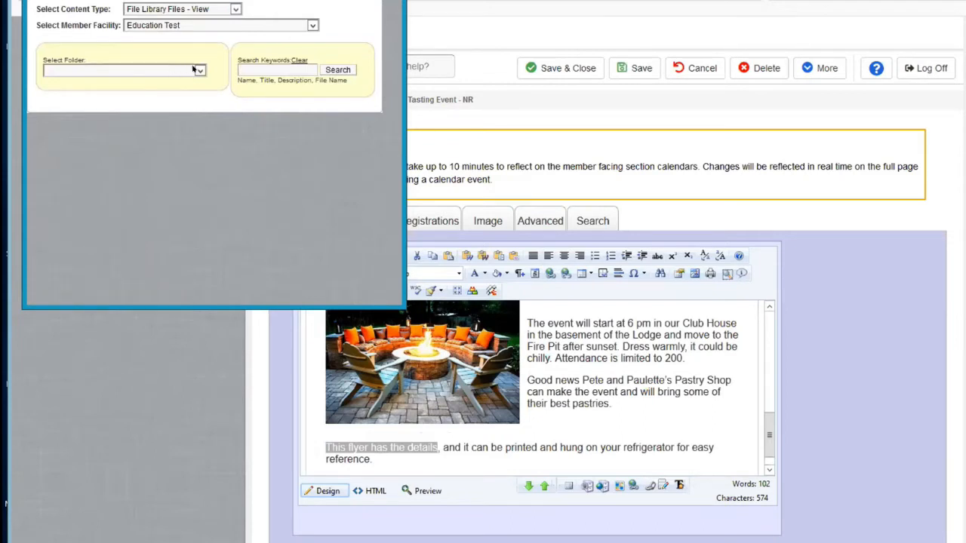
pyautogui.click(198, 70)
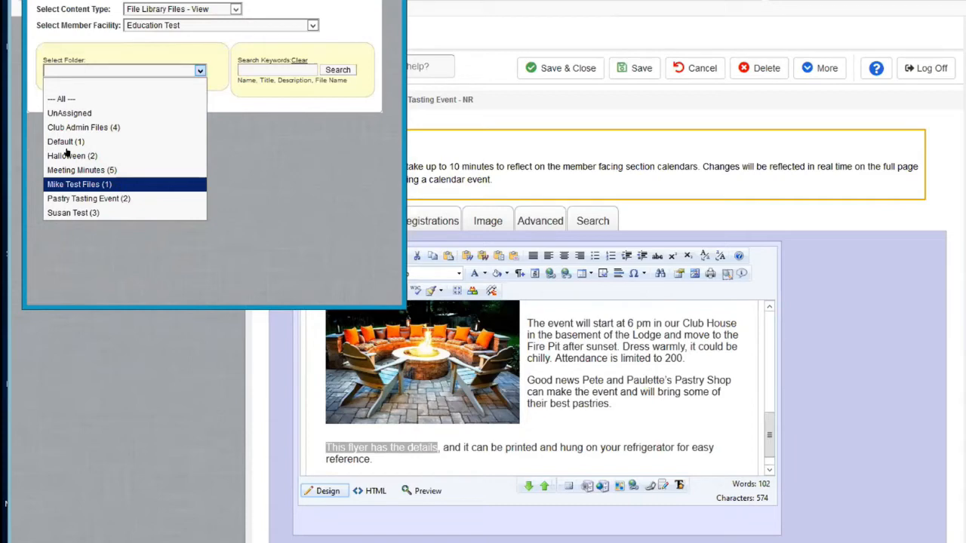
pyautogui.click(89, 199)
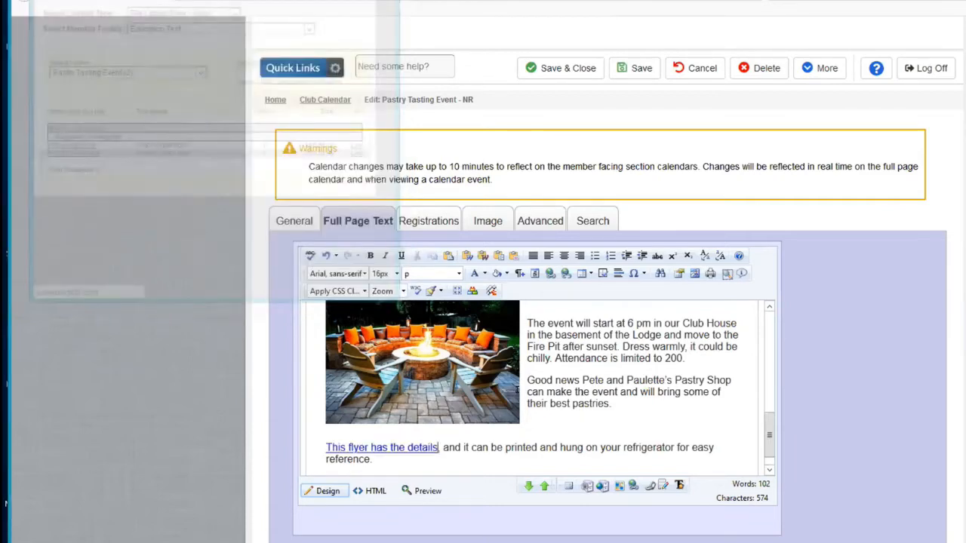
# Step: Set the font size of the "Pastry Tasting Event -- NR" heading in the event text to 22px
pyautogui.scroll(2, 641, 372)
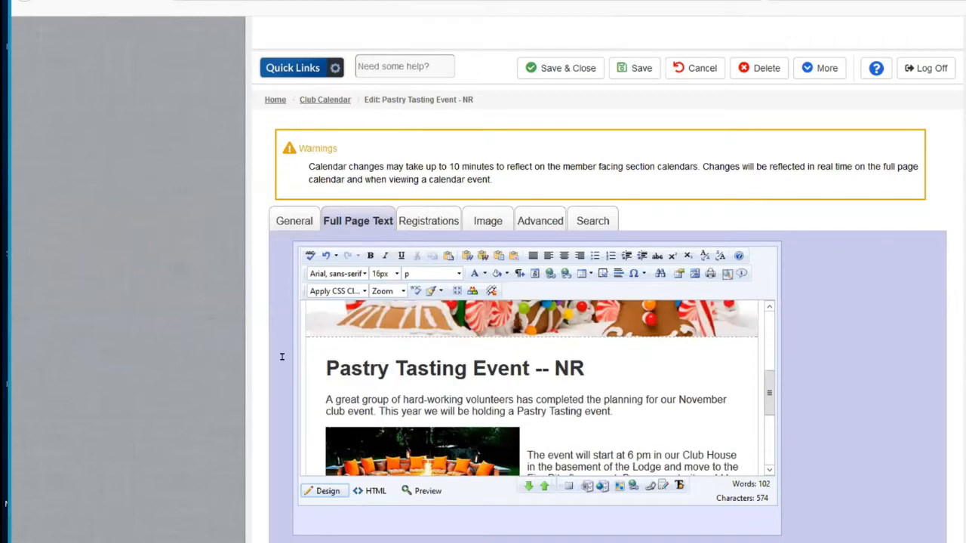
pyautogui.moveTo(585, 370); pyautogui.dragTo(324, 370)
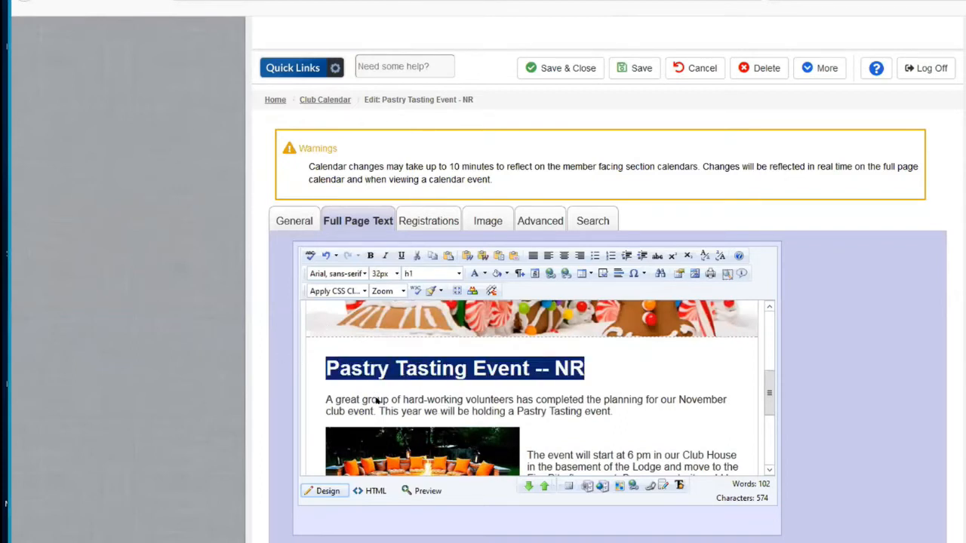
pyautogui.click(396, 274)
pyautogui.click(378, 404)
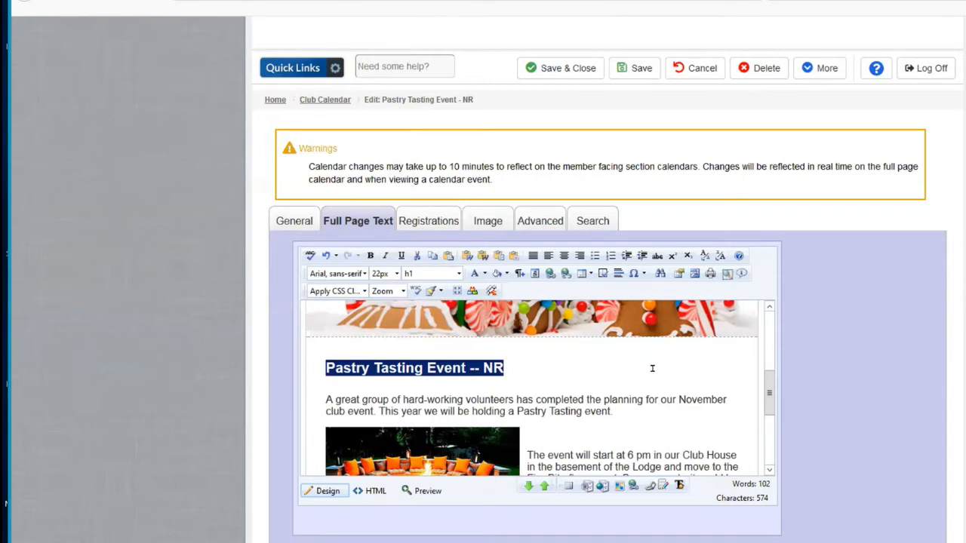
pyautogui.click(652, 368)
# Step: Set the event location in the event's general settings to "Club House and Fire Pit"
pyautogui.scroll(-2, 629, 393)
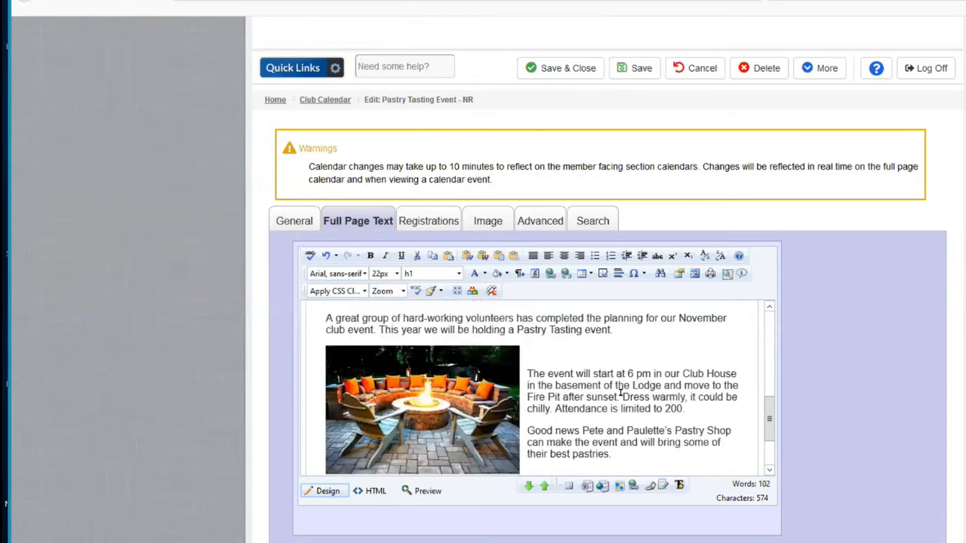
pyautogui.scroll(-2, 418, 379)
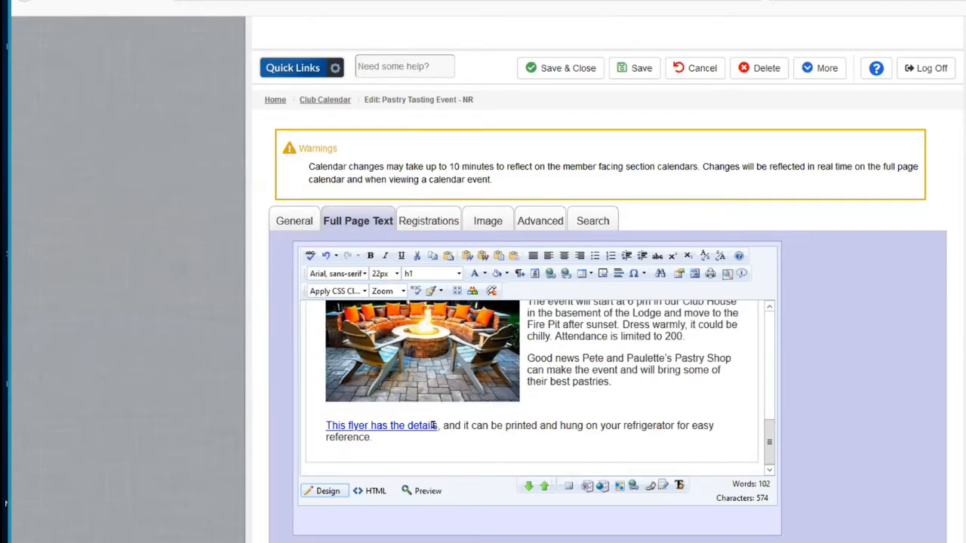
pyautogui.scroll(2, 438, 430)
pyautogui.scroll(-1, 557, 421)
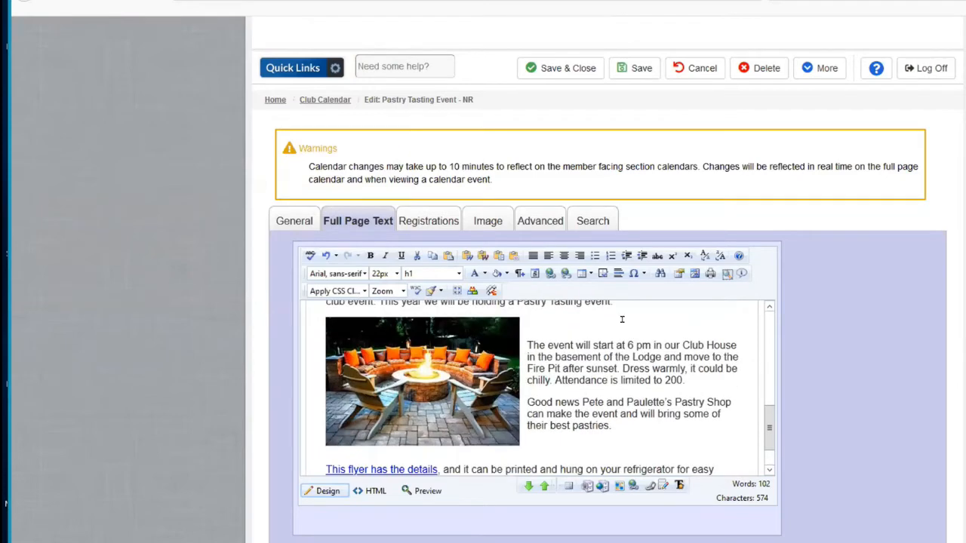
pyautogui.scroll(-1, 655, 402)
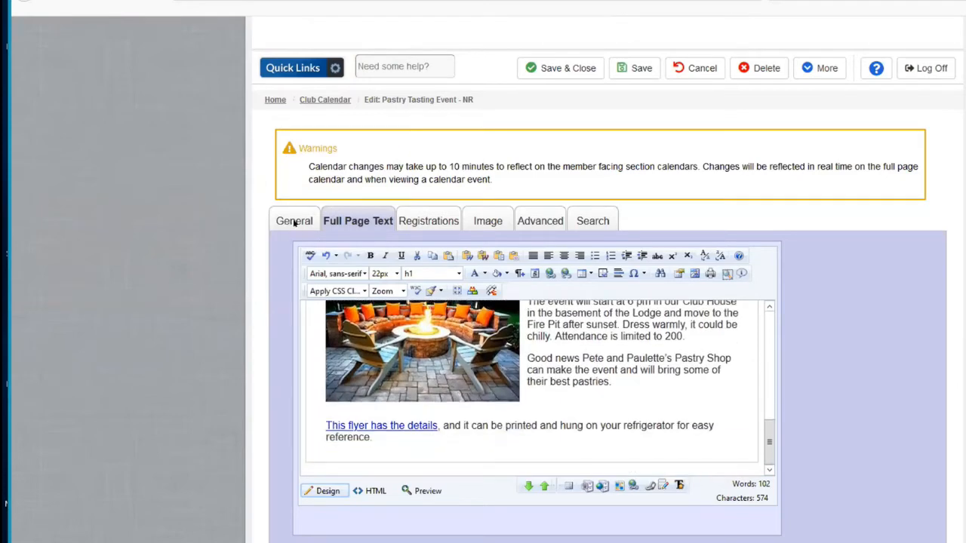
pyautogui.click(294, 221)
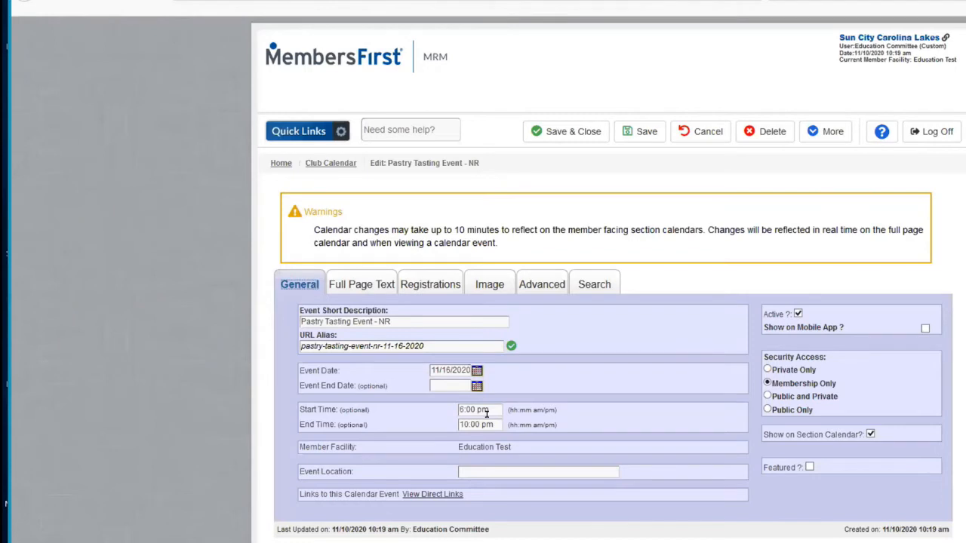
pyautogui.click(522, 464)
pyautogui.write('Club House')
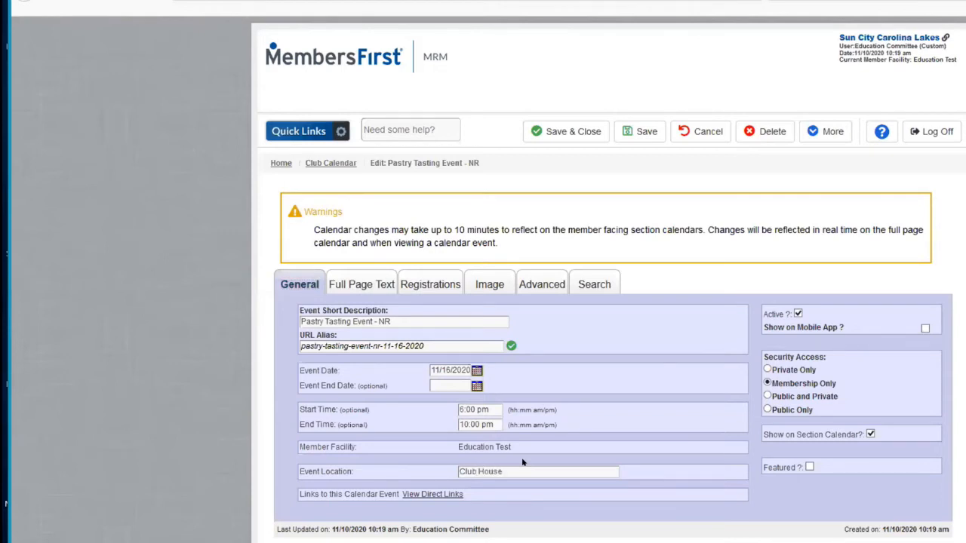
pyautogui.write(' and Fire Pit')
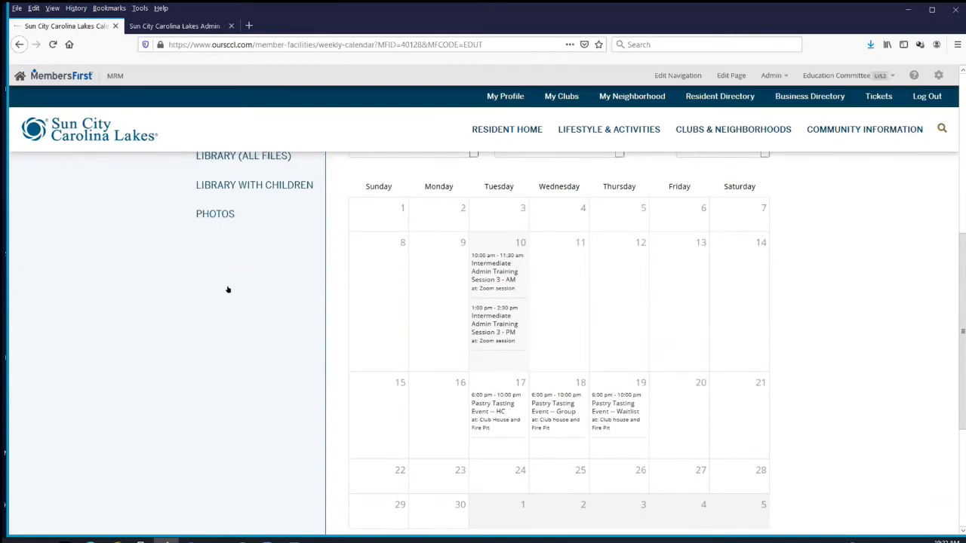
# Step: Open the Education Test home page and check the upcoming events for the Pastry Tasting Event - NR entry
pyautogui.scroll(3, 227, 290)
pyautogui.scroll(2, 249, 264)
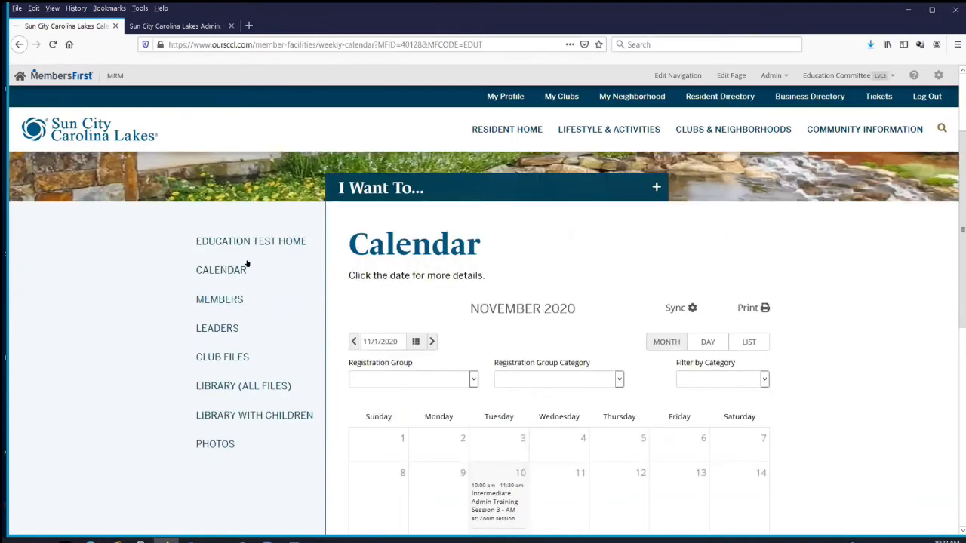
pyautogui.scroll(1, 247, 264)
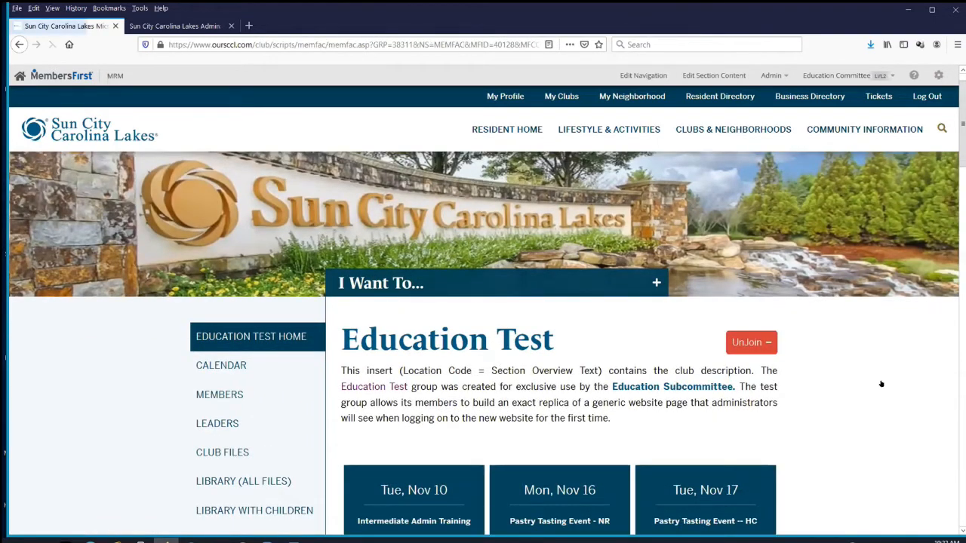
pyautogui.scroll(-3, 884, 384)
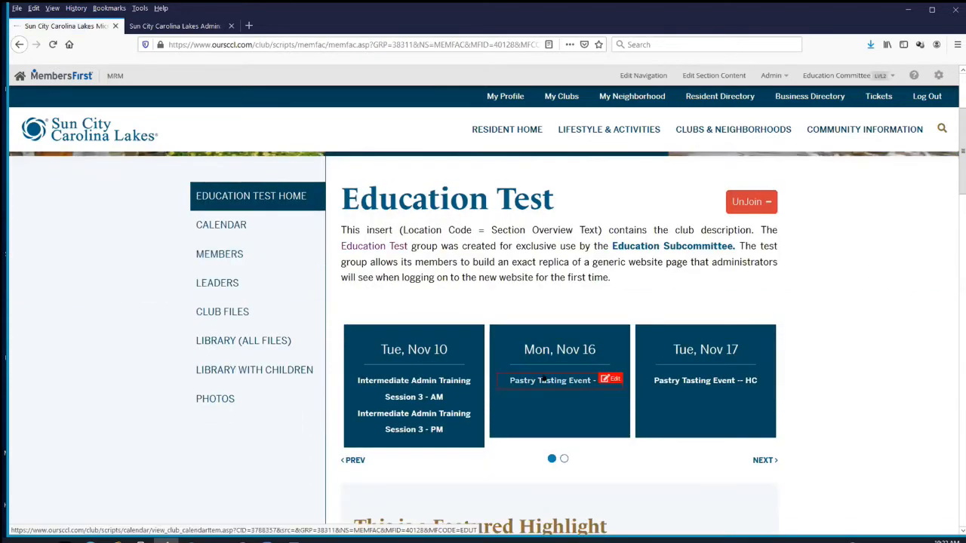
# Step: Open the Education Test calendar and check the Pastry Tasting Event - NR entry on November 16, 2020
pyautogui.click(221, 223)
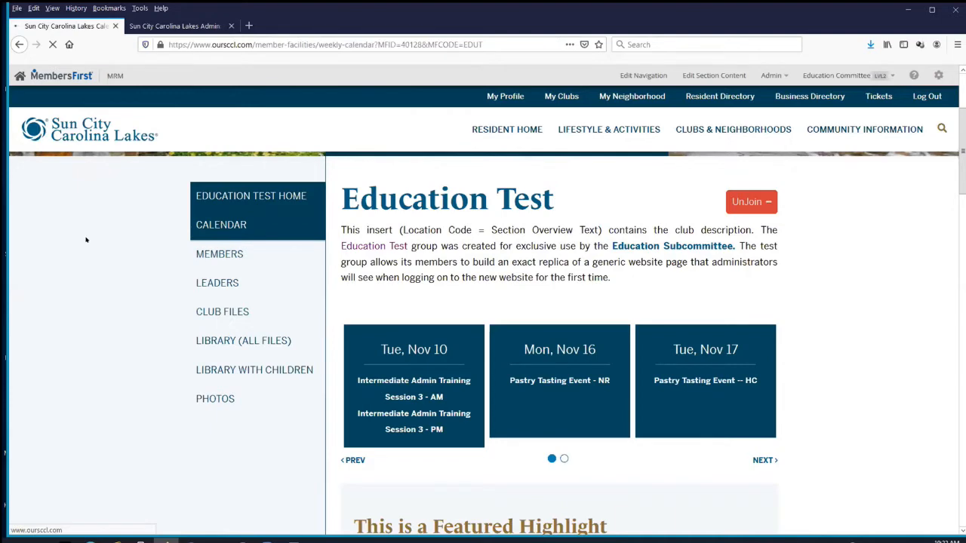
pyautogui.scroll(-5, 434, 346)
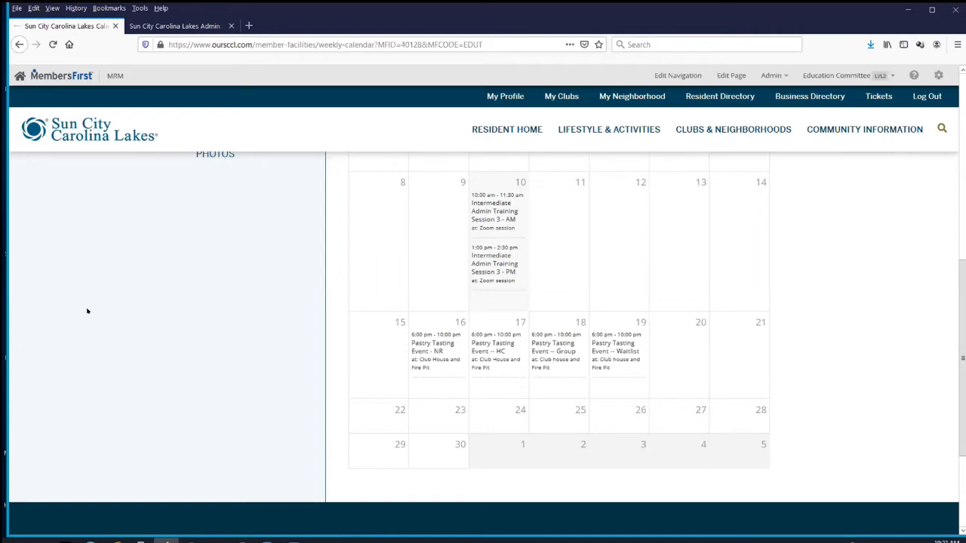
pyautogui.scroll(3, 87, 312)
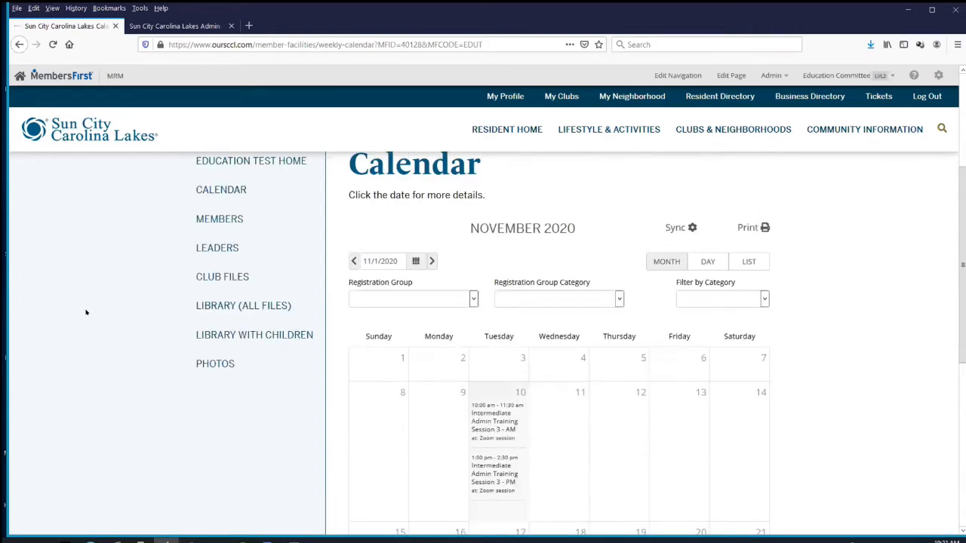
pyautogui.scroll(1, 130, 272)
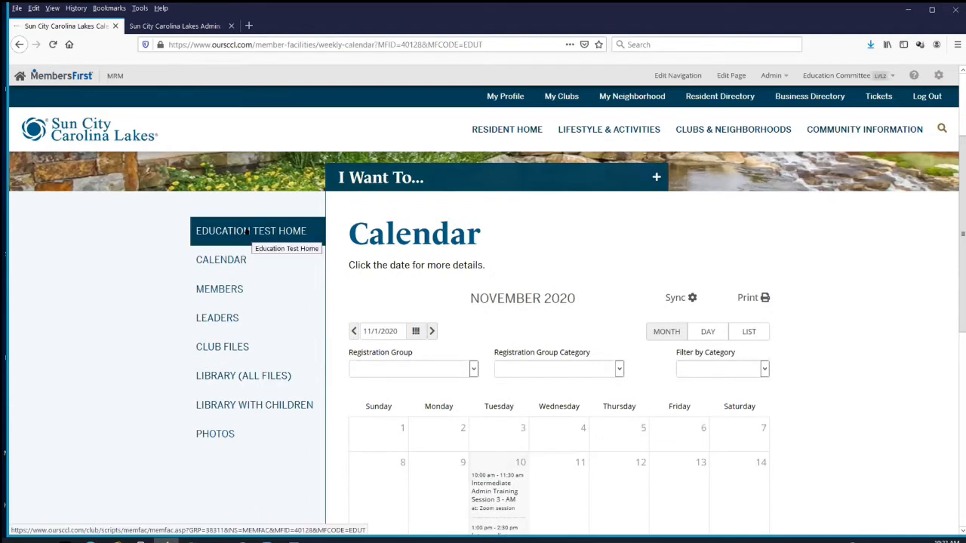
pyautogui.scroll(-3, 80, 314)
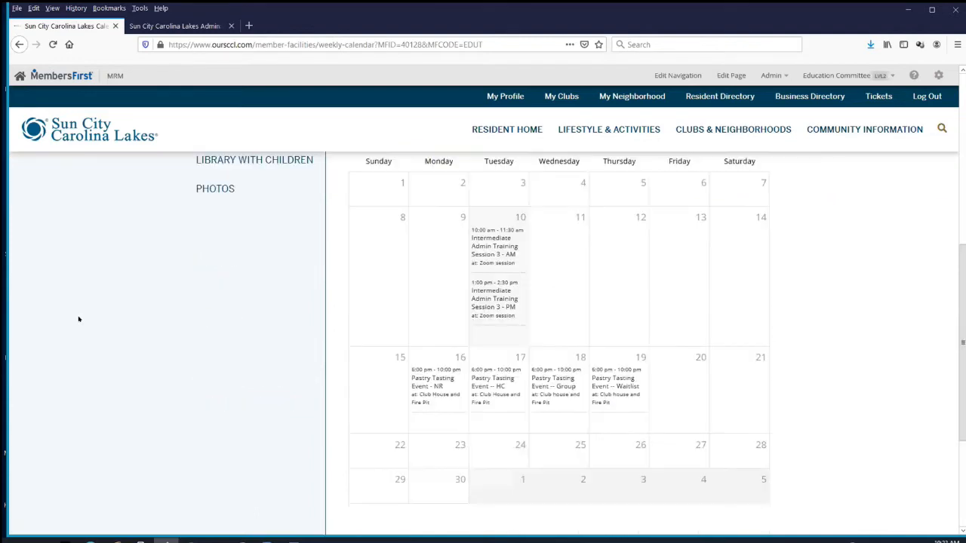
# Step: Open the Pastry Tasting Event - NR entry from the calendar and examine its date, time, location and header image
pyautogui.click(420, 378)
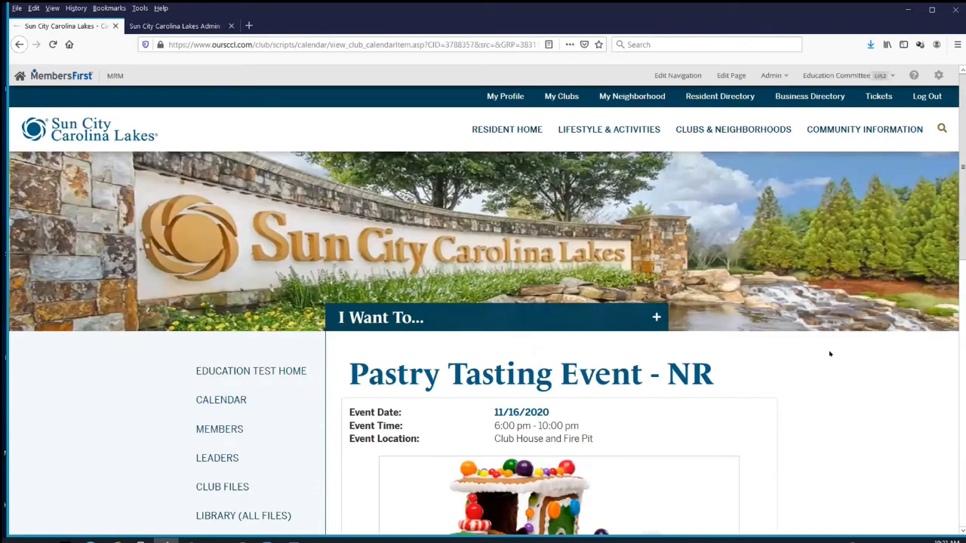
pyautogui.scroll(-1, 829, 360)
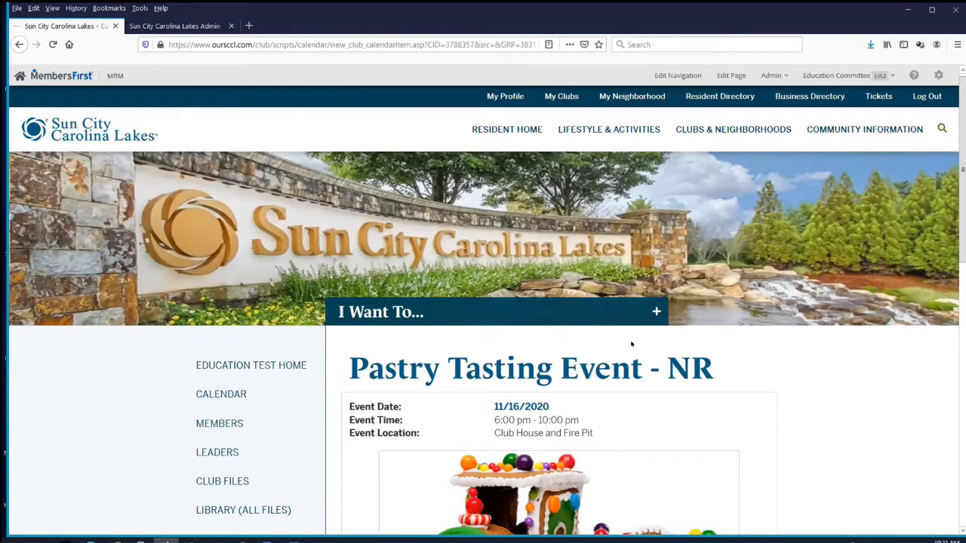
pyautogui.scroll(-2, 800, 299)
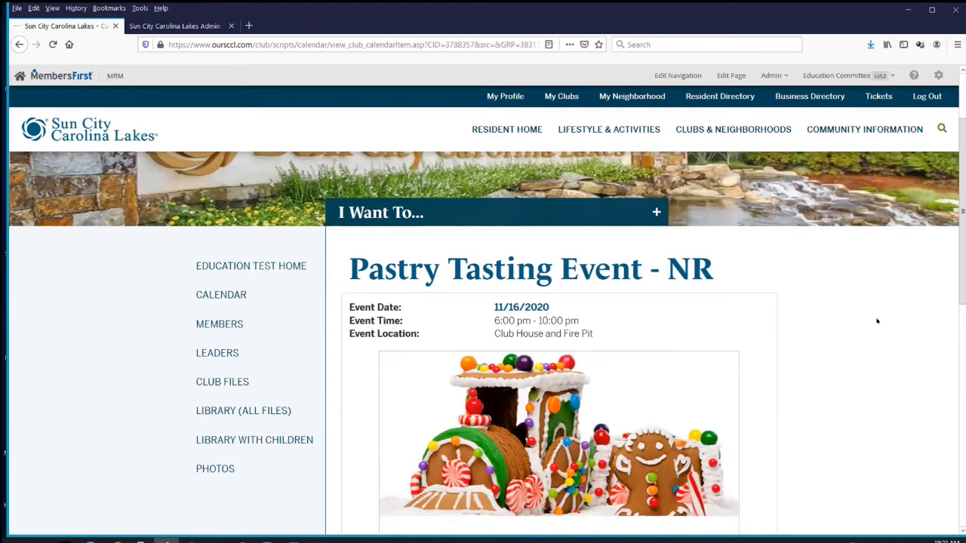
# Step: Examine the Pastry Tasting Event - NR page's header image, description, fire pit picture and flyer link
pyautogui.scroll(-1, 860, 289)
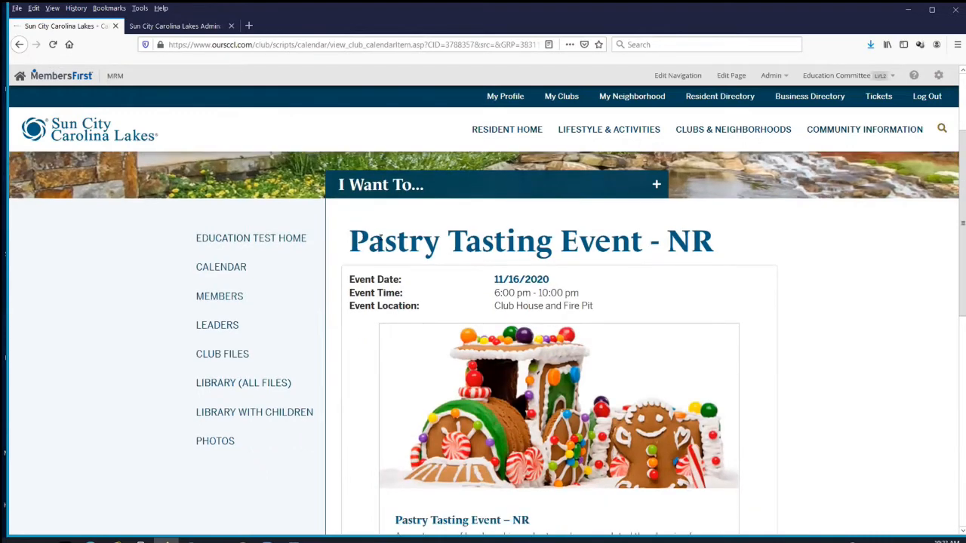
pyautogui.scroll(-1, 615, 252)
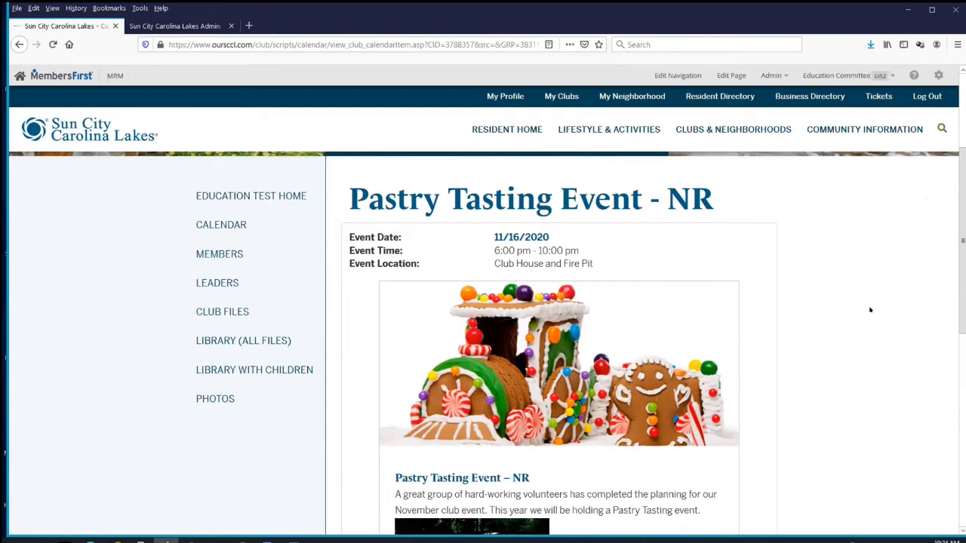
pyautogui.scroll(-3, 870, 309)
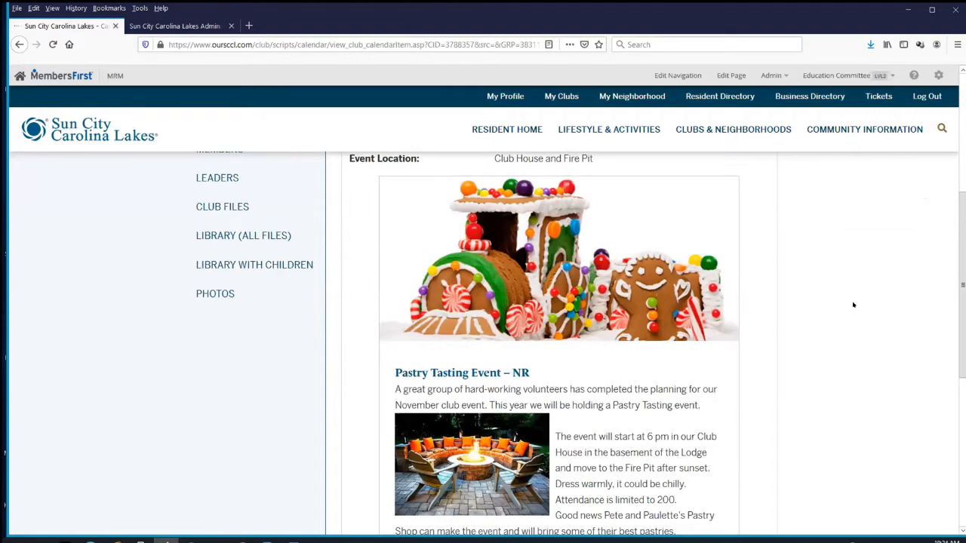
pyautogui.scroll(-2, 853, 305)
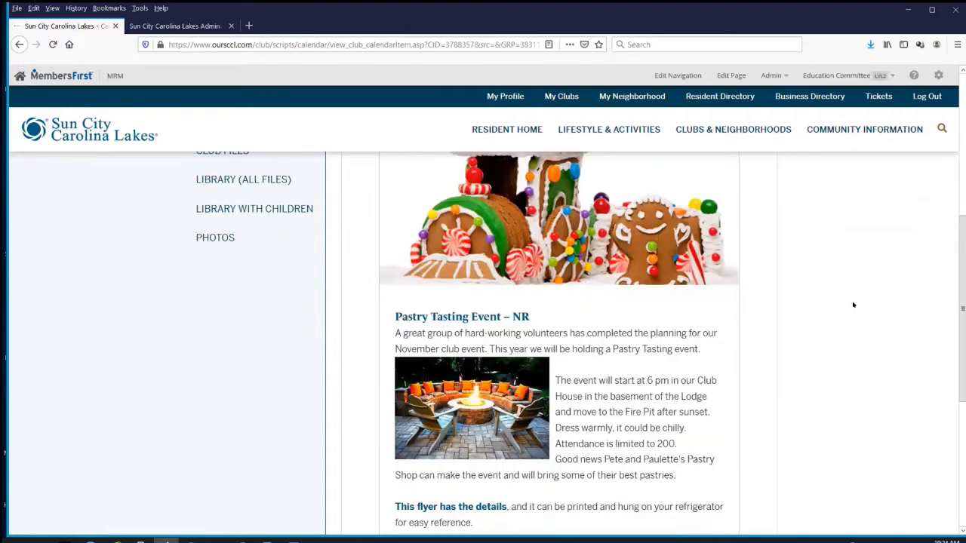
pyautogui.scroll(-1, 861, 304)
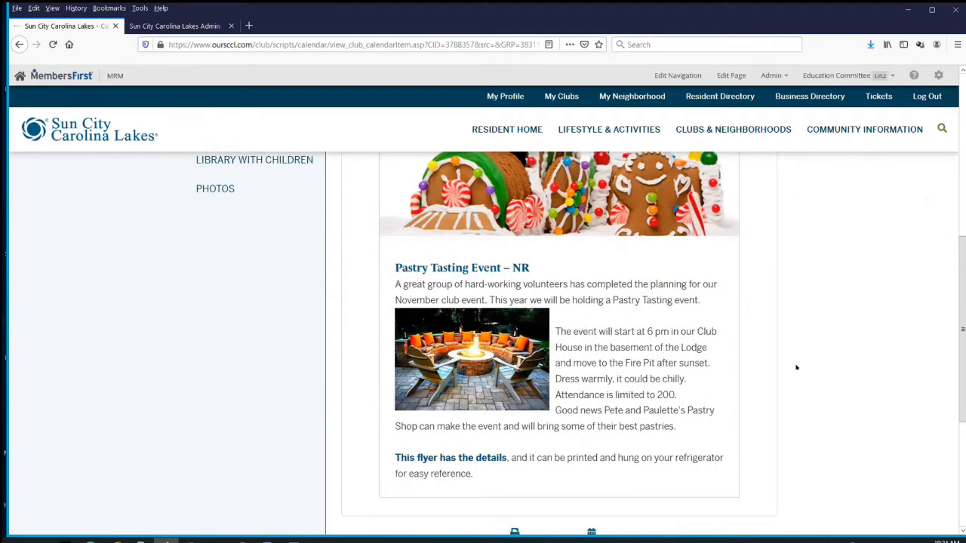
pyautogui.scroll(-2, 794, 369)
pyautogui.scroll(-1, 794, 368)
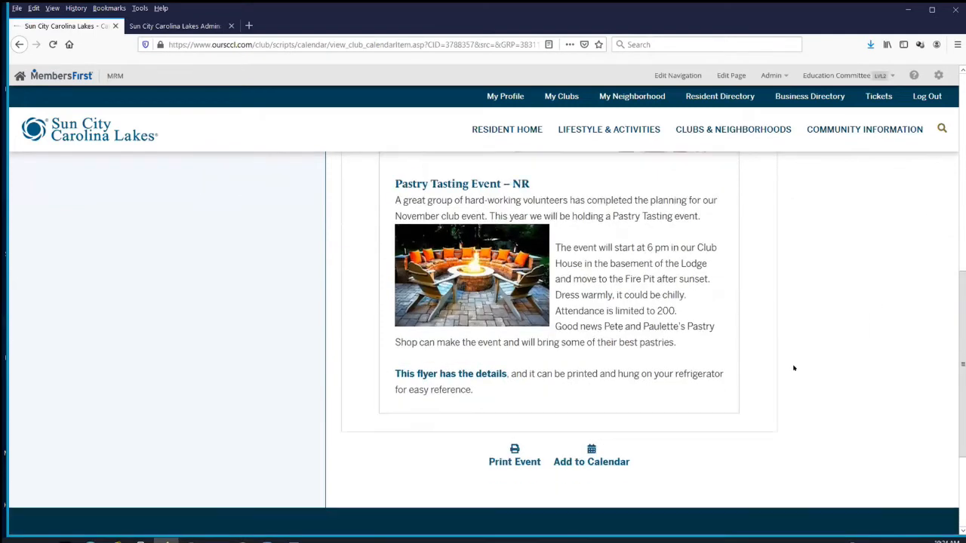
# Step: Examine the Print Event and Add to Calendar options beneath the Pastry Tasting Event - NR description
pyautogui.scroll(-1, 413, 363)
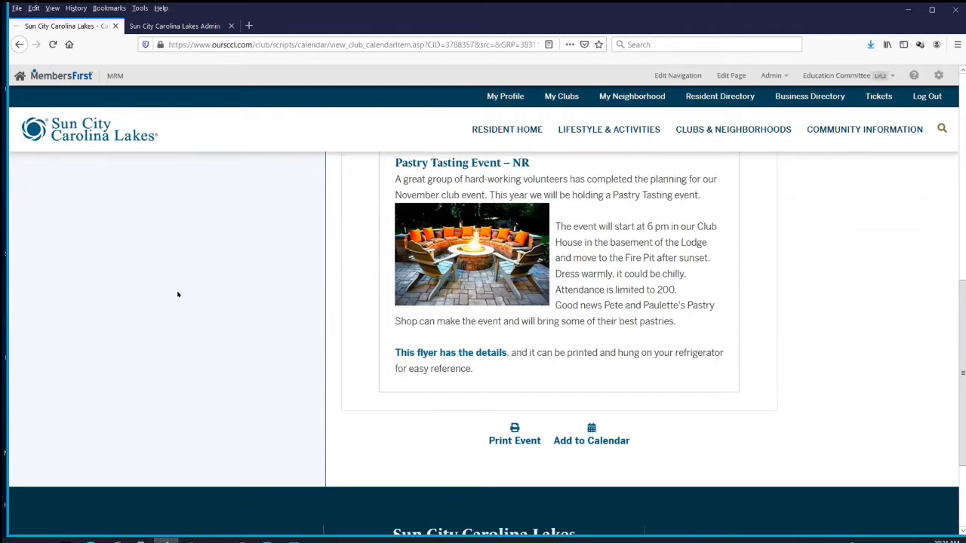
pyautogui.scroll(-1, 178, 294)
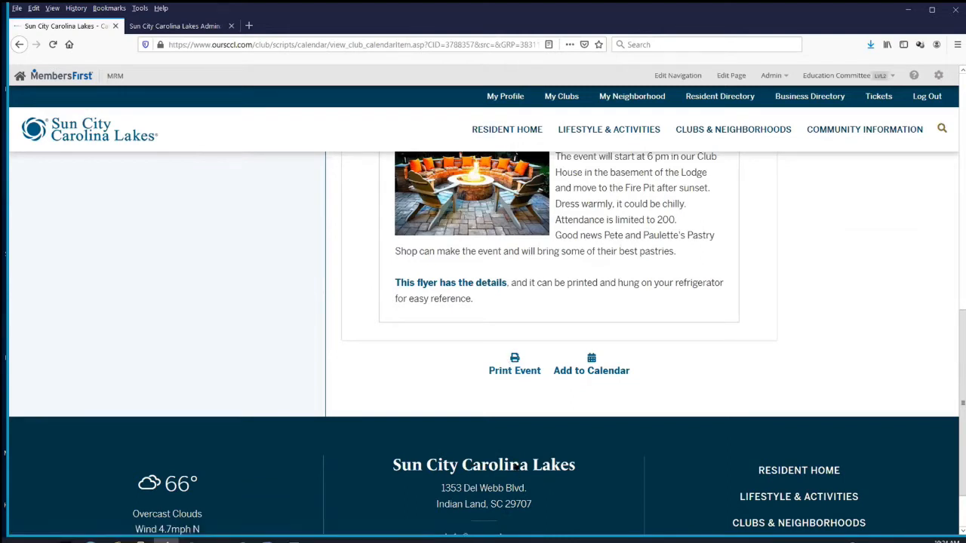
pyautogui.scroll(2, 515, 466)
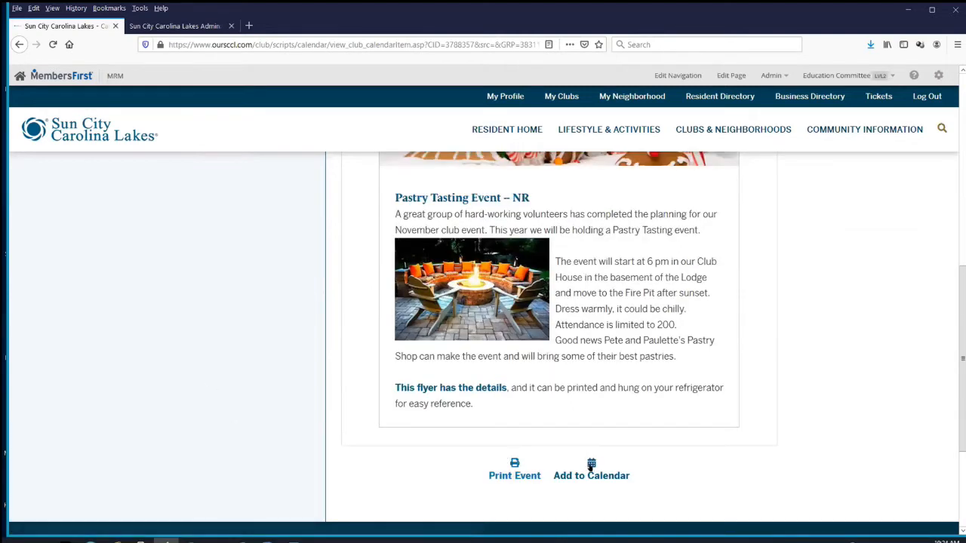
pyautogui.click(591, 467)
pyautogui.scroll(2, 152, 322)
pyautogui.scroll(2, 113, 322)
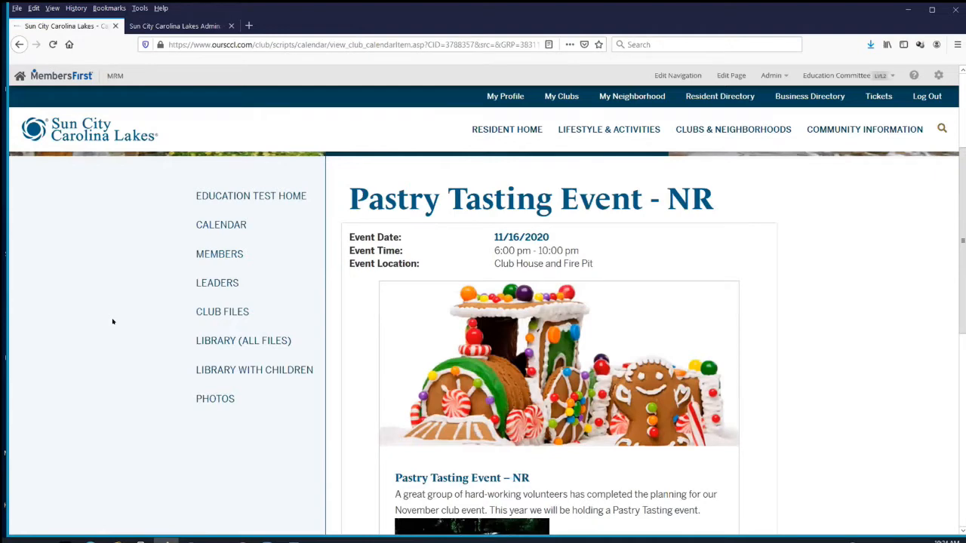
# Step: Return to the Education Test home page to check its upcoming events, and view the Pastry Tasting entries in the group's November 2020 calendar
pyautogui.scroll(1, 112, 322)
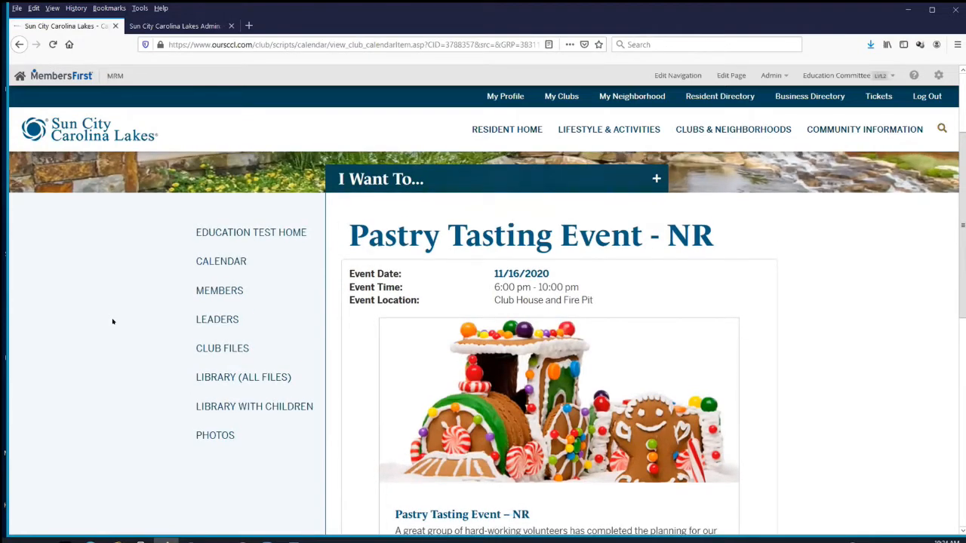
pyautogui.scroll(4, 113, 321)
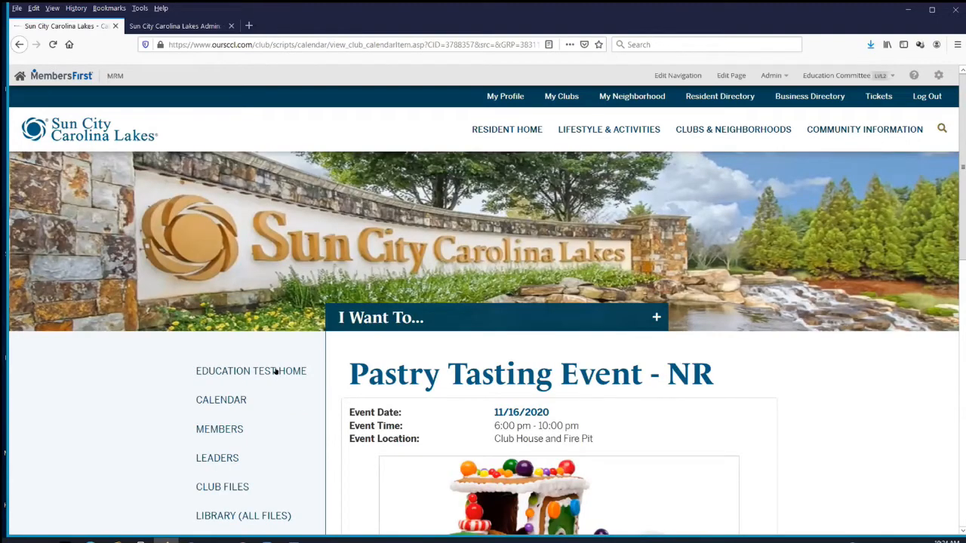
pyautogui.click(196, 371)
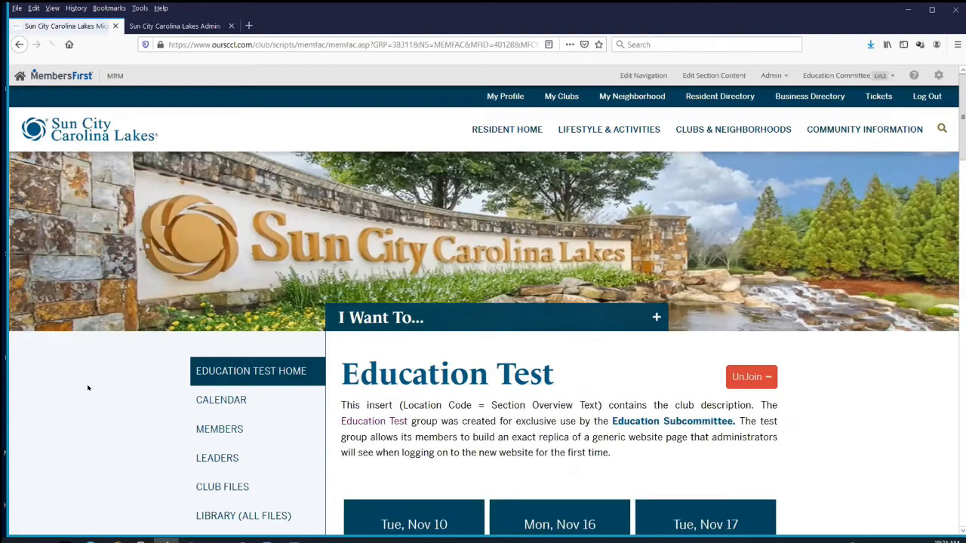
pyautogui.scroll(-3, 88, 392)
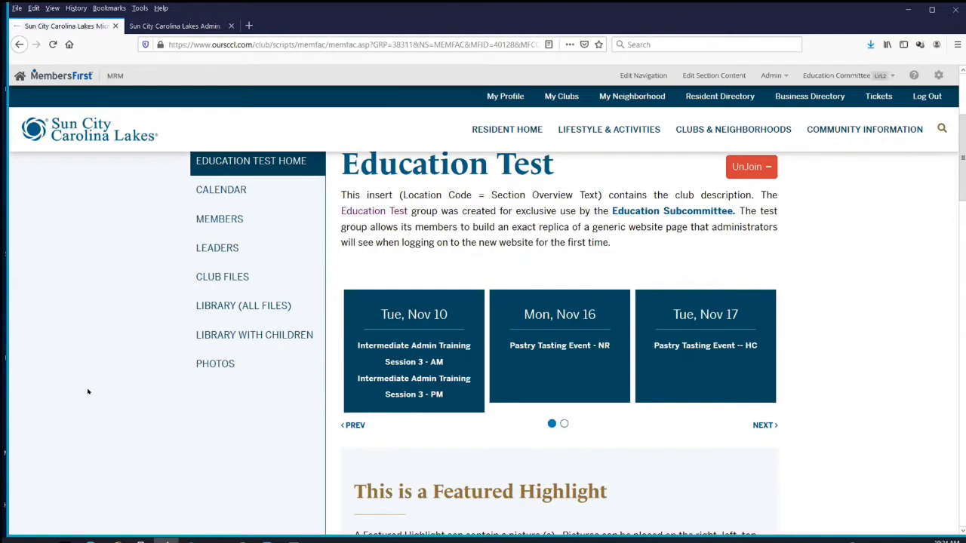
pyautogui.click(212, 196)
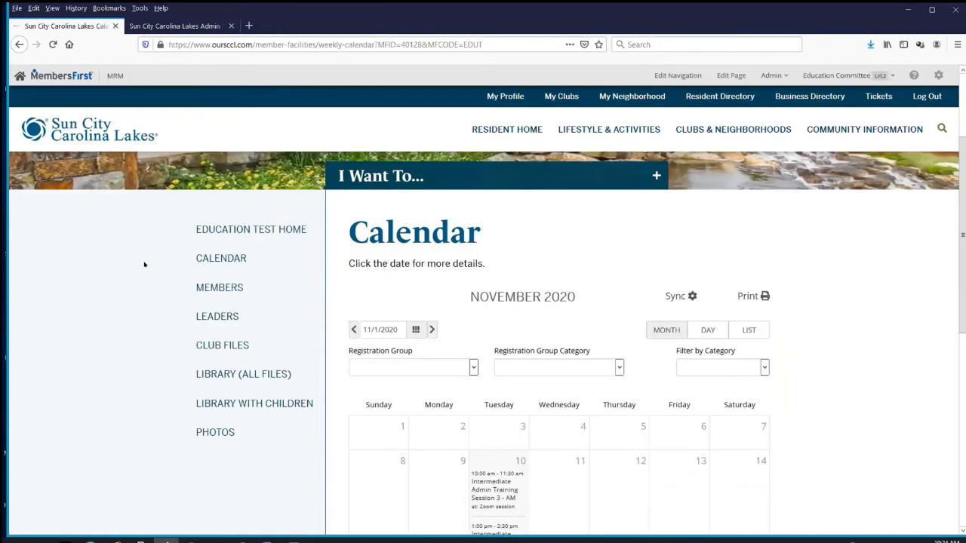
pyautogui.scroll(-4, 80, 319)
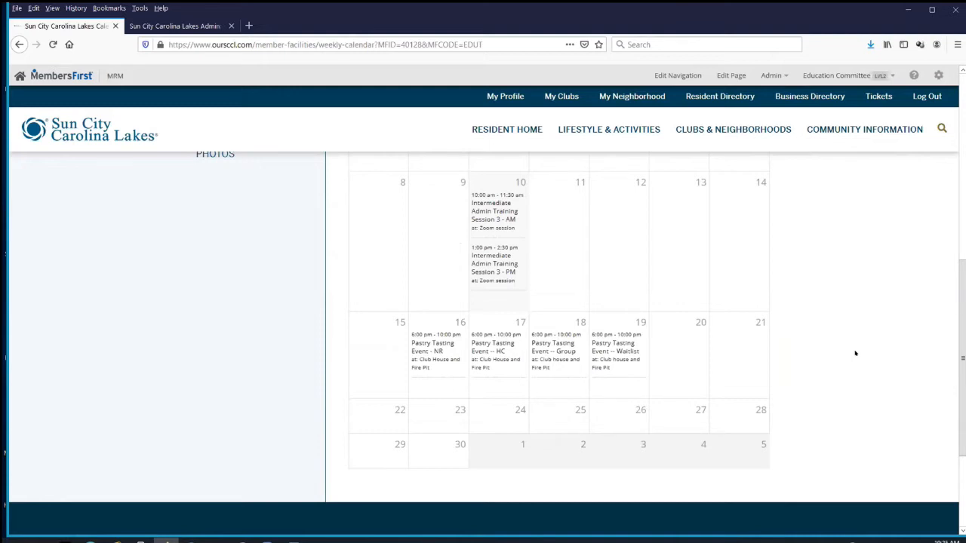
# Step: Open the Pastry Tasting Event -- HC entry on November 17 for editing from the group calendar
pyautogui.moveTo(510, 336)
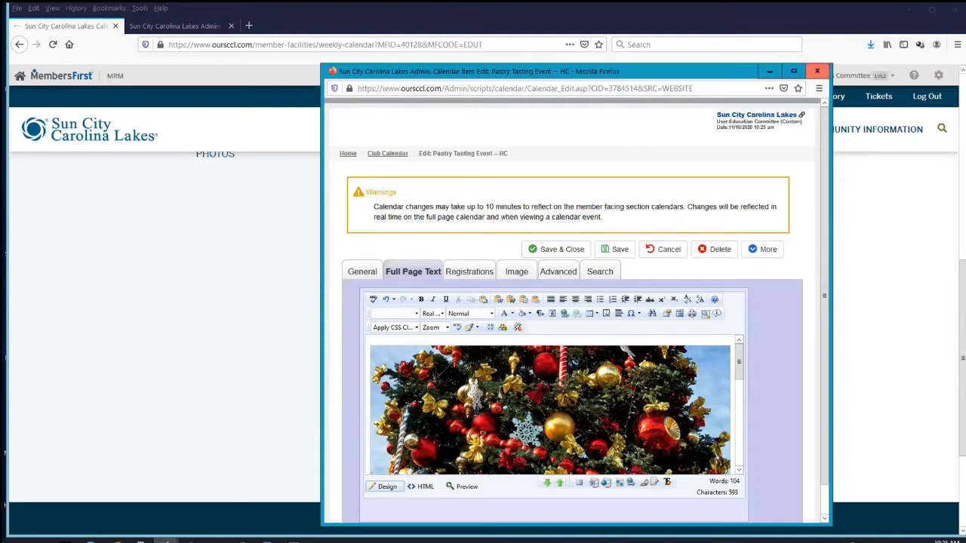
pyautogui.click(817, 71)
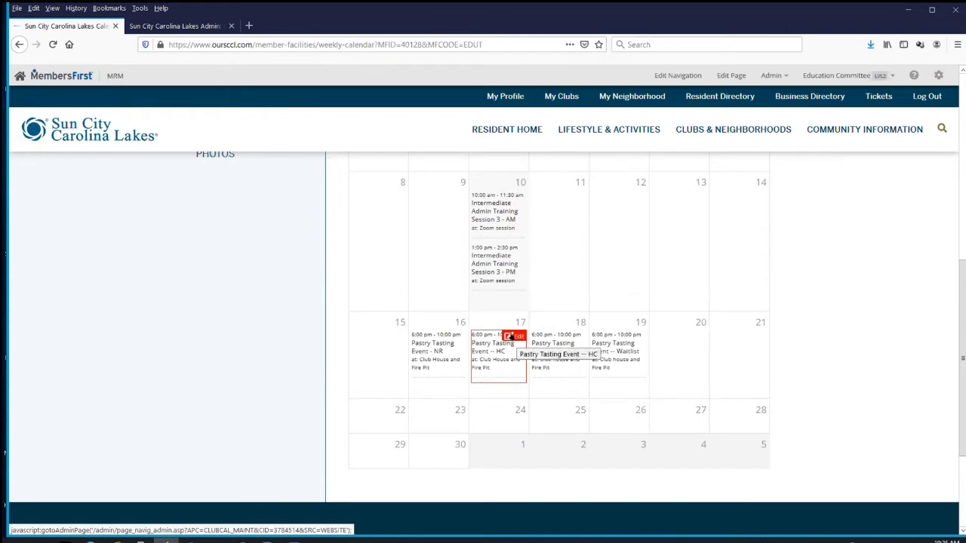
pyautogui.click(511, 337)
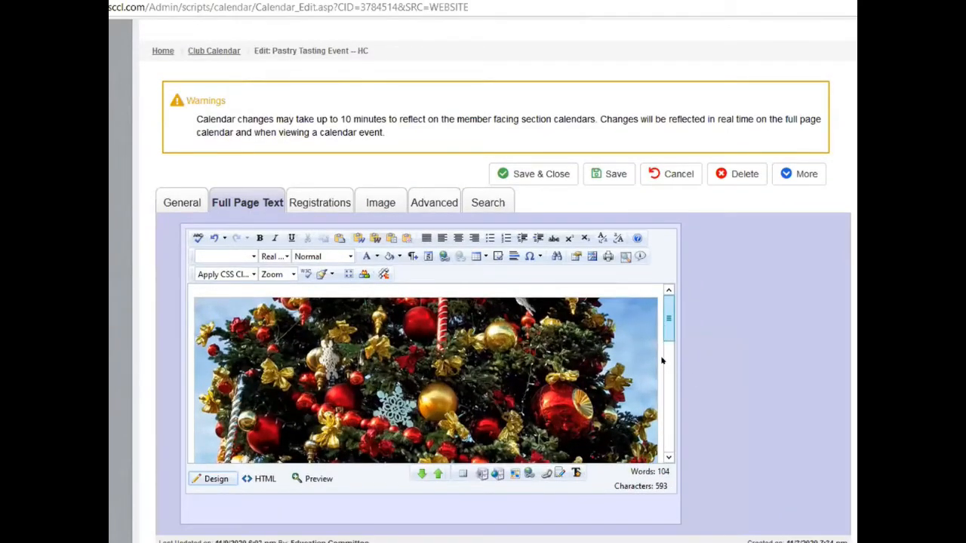
# Step: Review the full page text of the Pastry Tasting Event -- HC entry, including its heading, description, fire pit image and flyer link
pyautogui.scroll(-3, 664, 351)
pyautogui.scroll(-1, 401, 370)
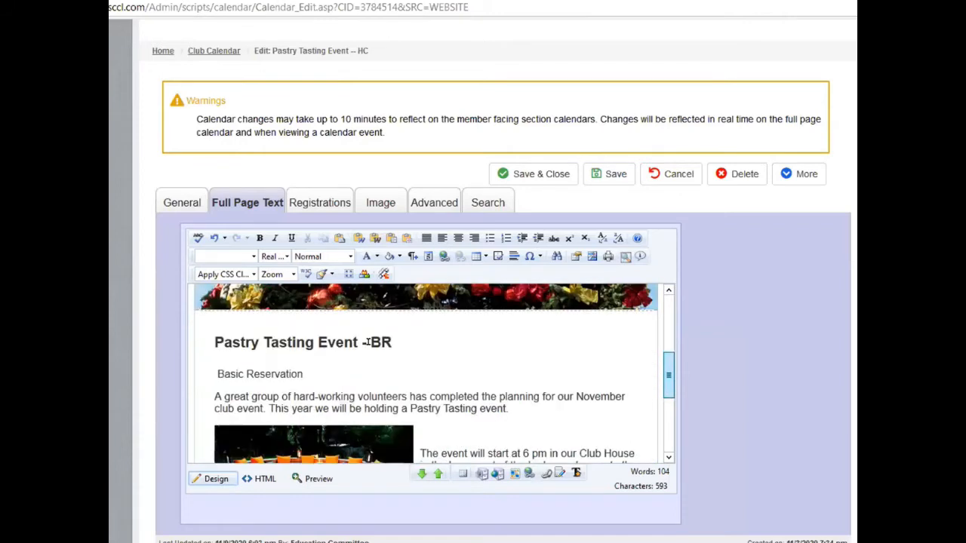
pyautogui.click(366, 342)
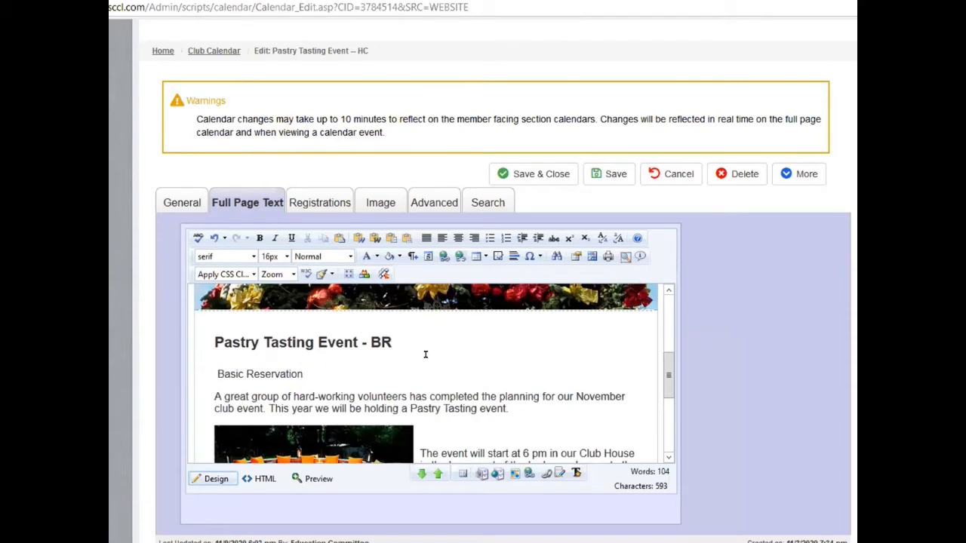
pyautogui.scroll(-3, 518, 375)
pyautogui.scroll(-1, 518, 375)
pyautogui.scroll(-1, 518, 374)
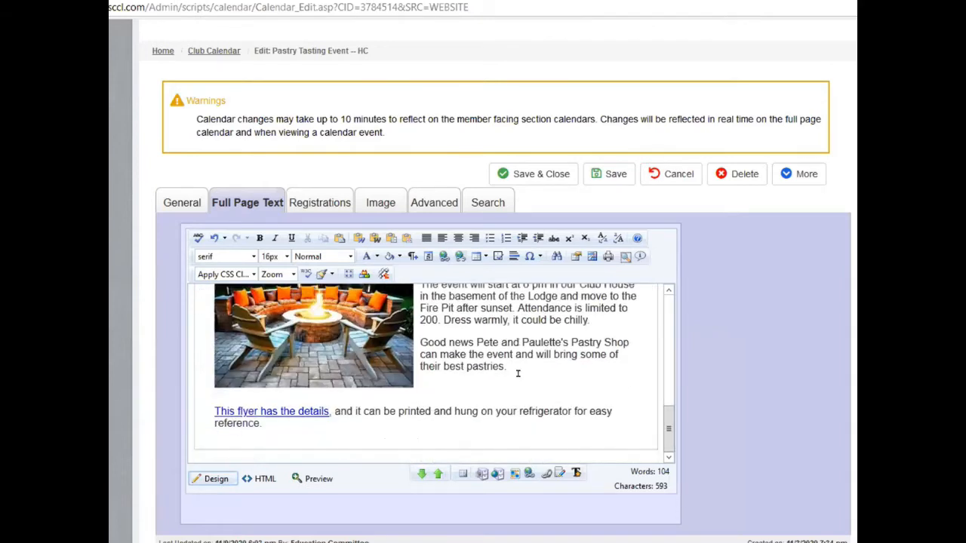
pyautogui.scroll(4, 517, 373)
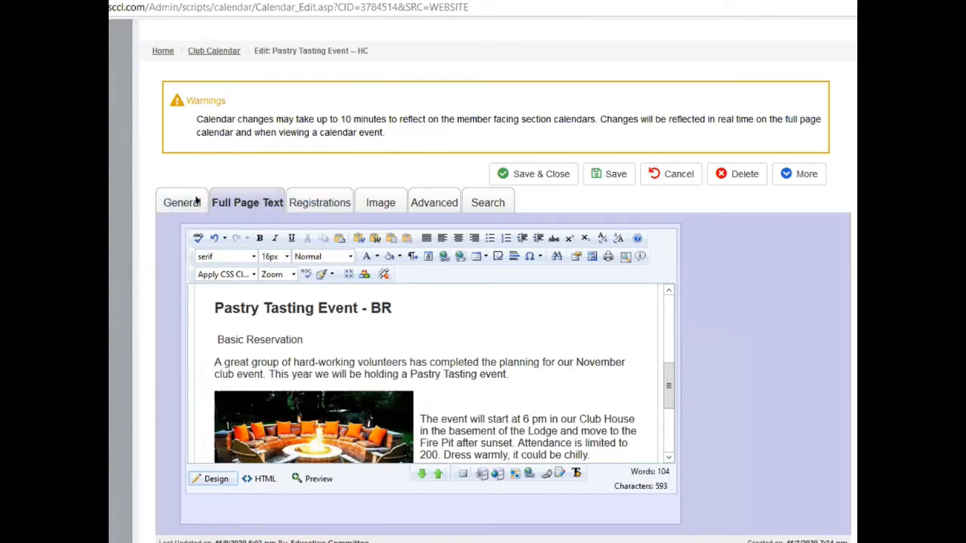
# Step: Set the Pastry Tasting Event -- HC entry's event registration type to Registration Required
pyautogui.click(312, 202)
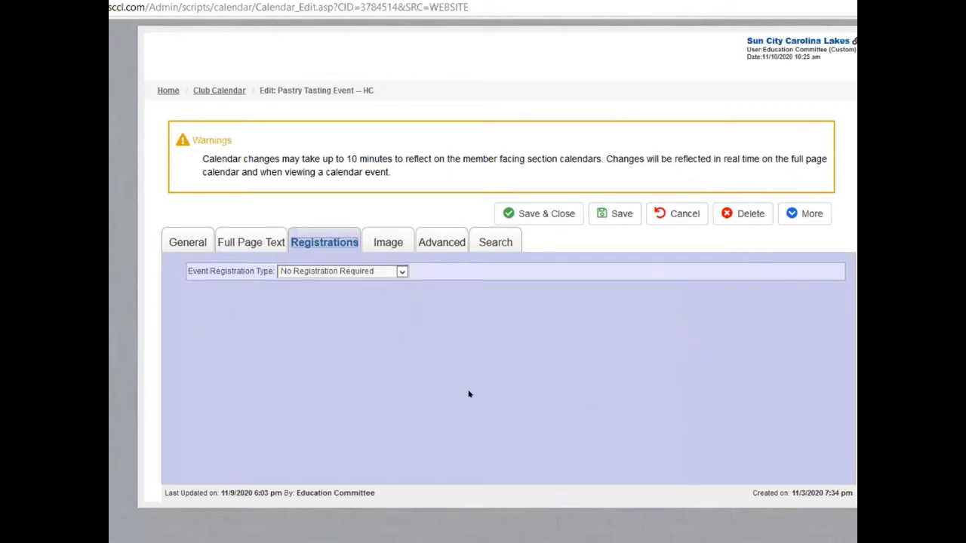
pyautogui.click(395, 274)
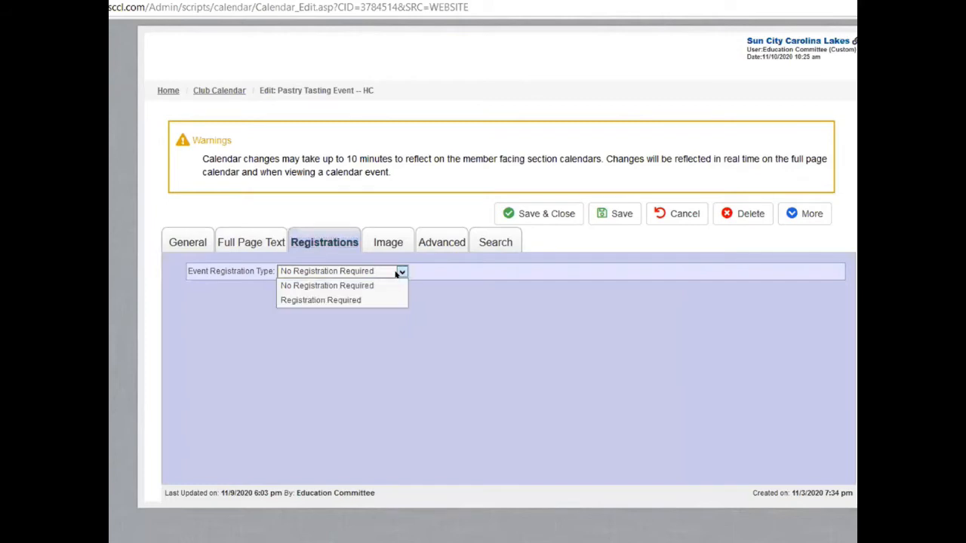
pyautogui.click(345, 301)
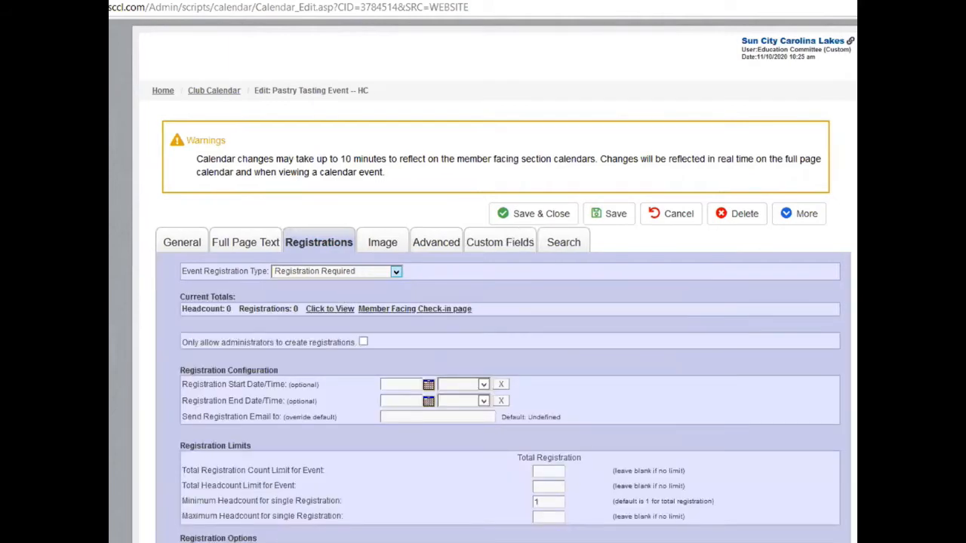
# Step: Examine the event's registration settings, from configuration, limits and resident options to confirmations, cancellations, emails and waitlist, including the registration email override
pyautogui.scroll(-2, 498, 339)
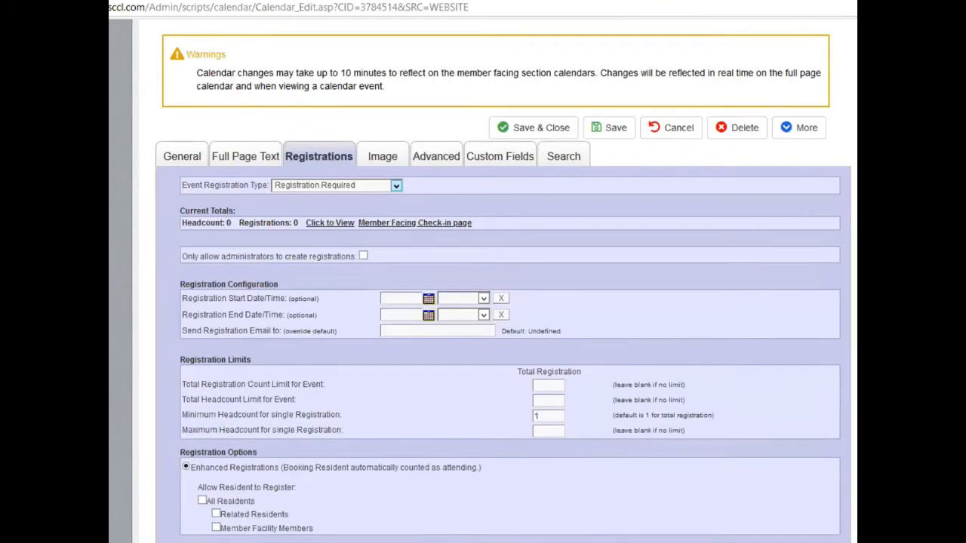
pyautogui.scroll(-2, 498, 302)
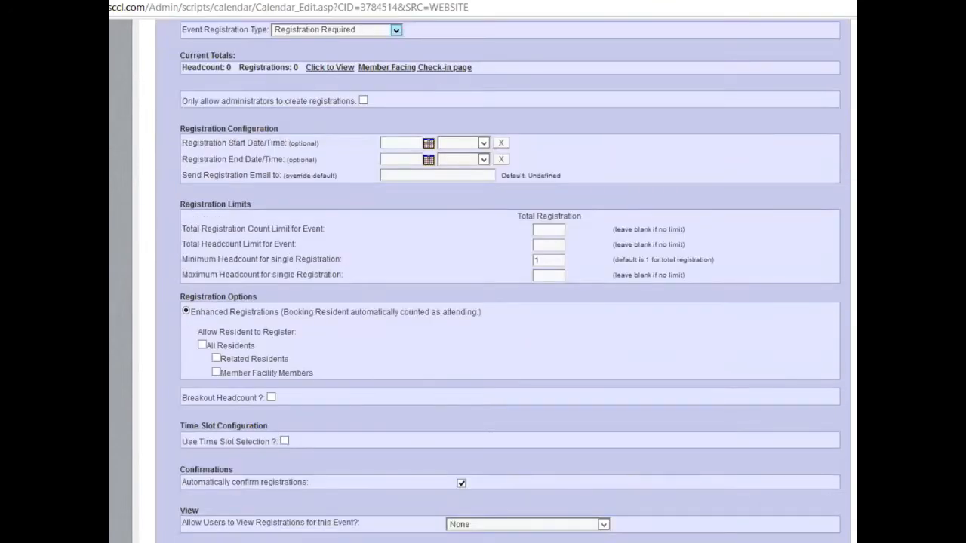
pyautogui.scroll(-5, 498, 302)
pyautogui.scroll(-1, 498, 302)
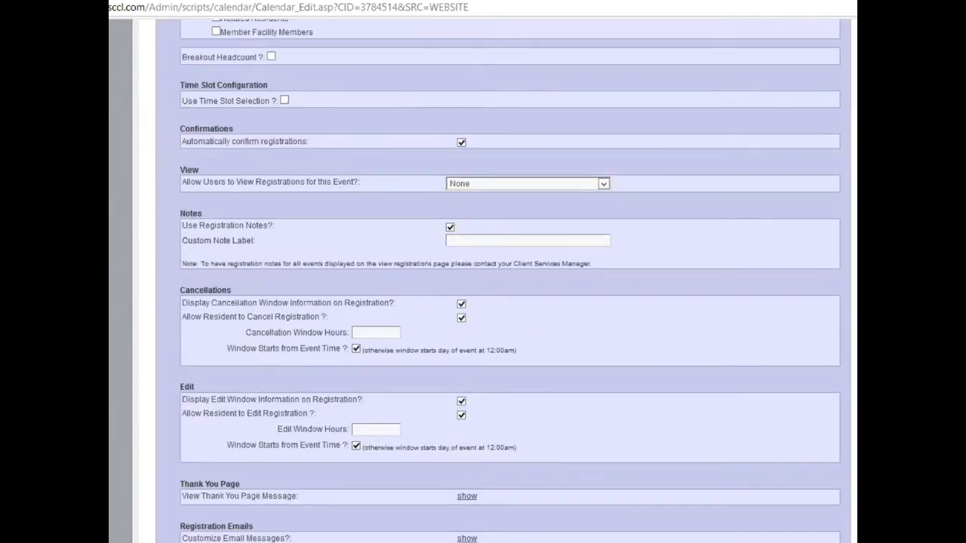
pyautogui.scroll(-3, 498, 302)
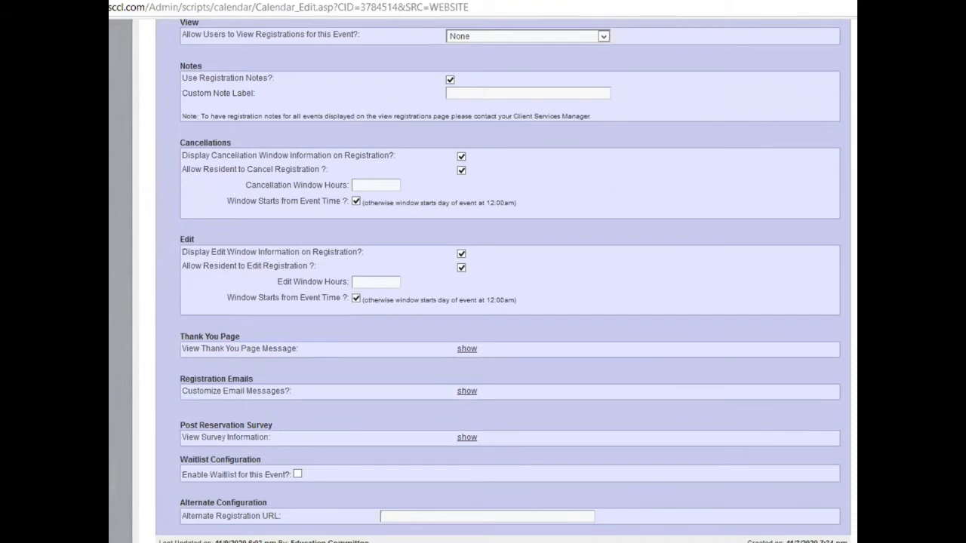
pyautogui.scroll(12, 498, 302)
pyautogui.scroll(2, 498, 302)
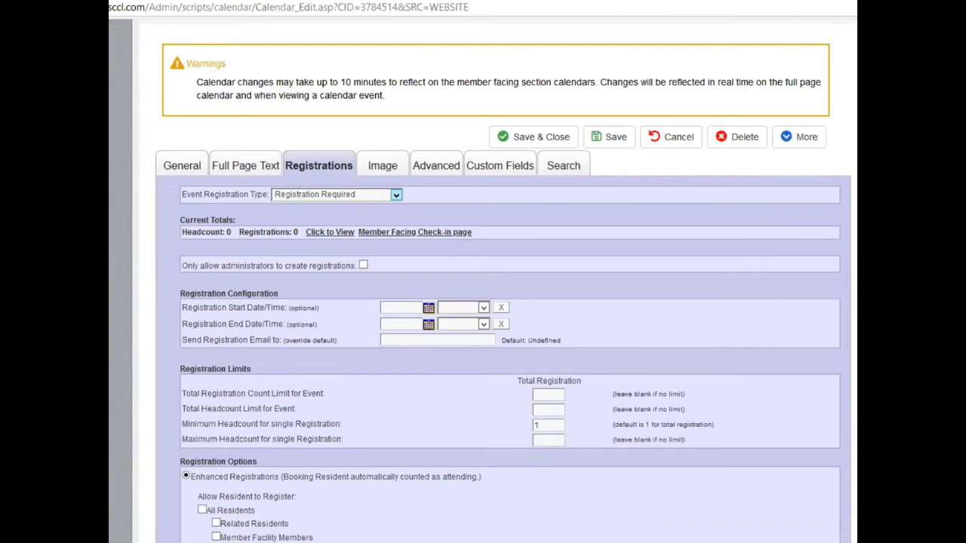
pyautogui.scroll(-2, 498, 302)
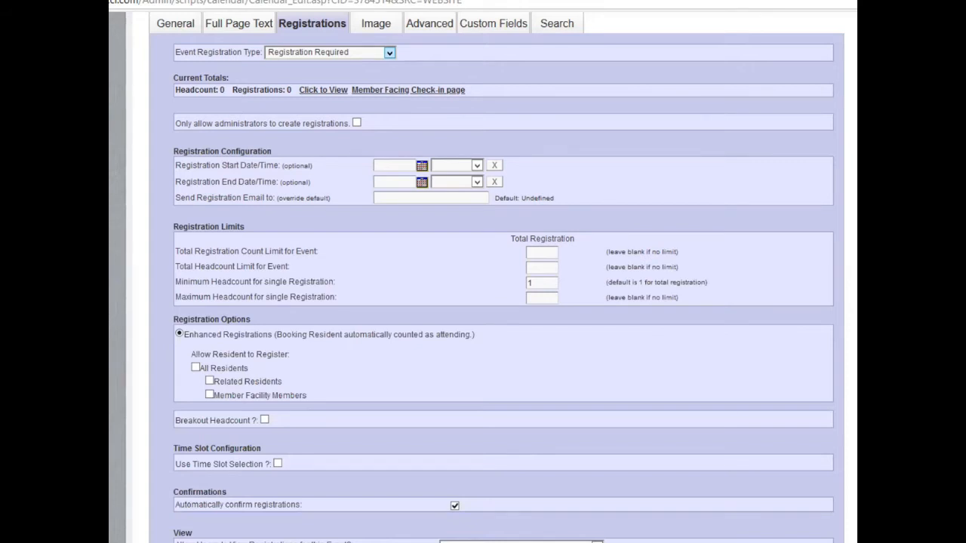
pyautogui.click(415, 194)
pyautogui.scroll(-1, 183, 209)
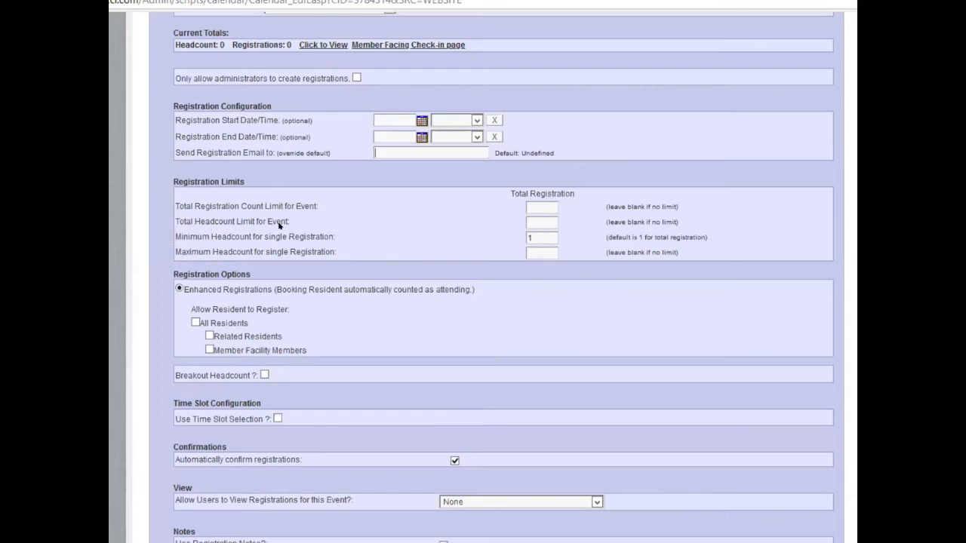
# Step: Set the total headcount limit for the event to 200
pyautogui.moveTo(300, 224); pyautogui.dragTo(178, 217)
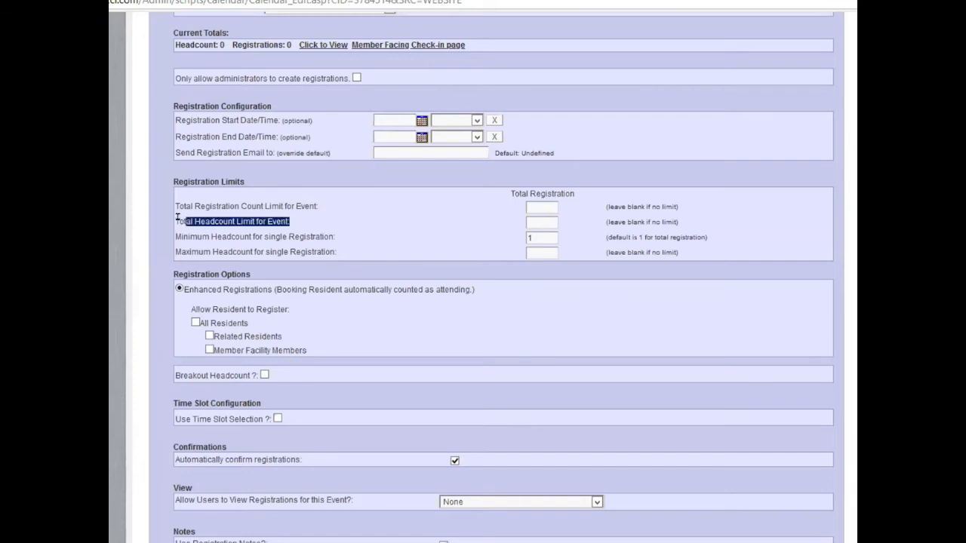
pyautogui.click(546, 215)
pyautogui.write('2')
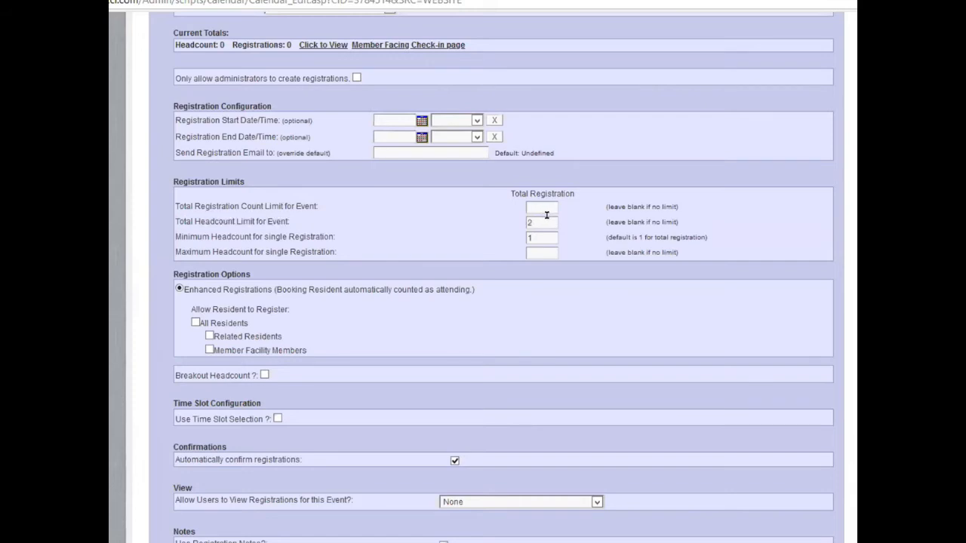
pyautogui.write('00')
# Step: Allow users to view all registrants for this event
pyautogui.scroll(-1, 483, 278)
pyautogui.scroll(-2, 483, 278)
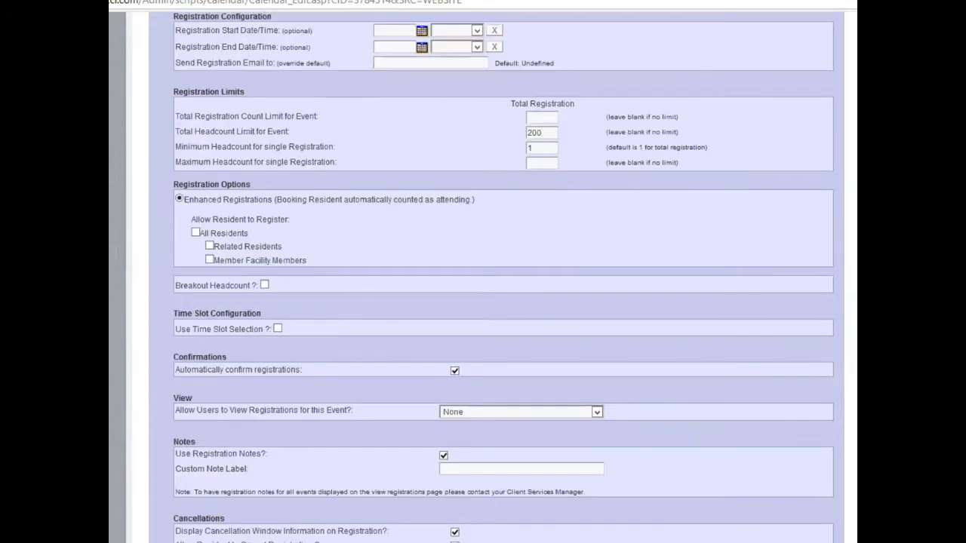
pyautogui.scroll(-1, 483, 278)
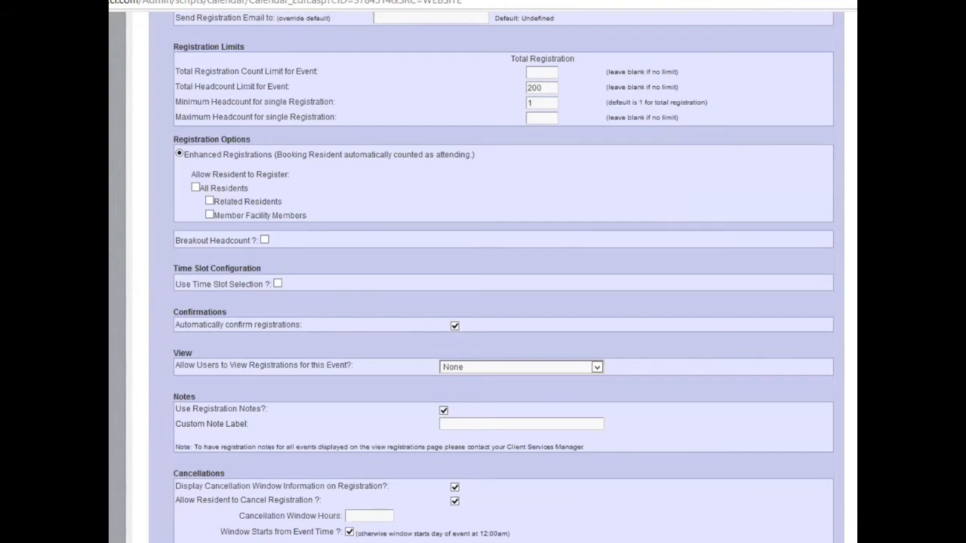
pyautogui.scroll(-1, 484, 302)
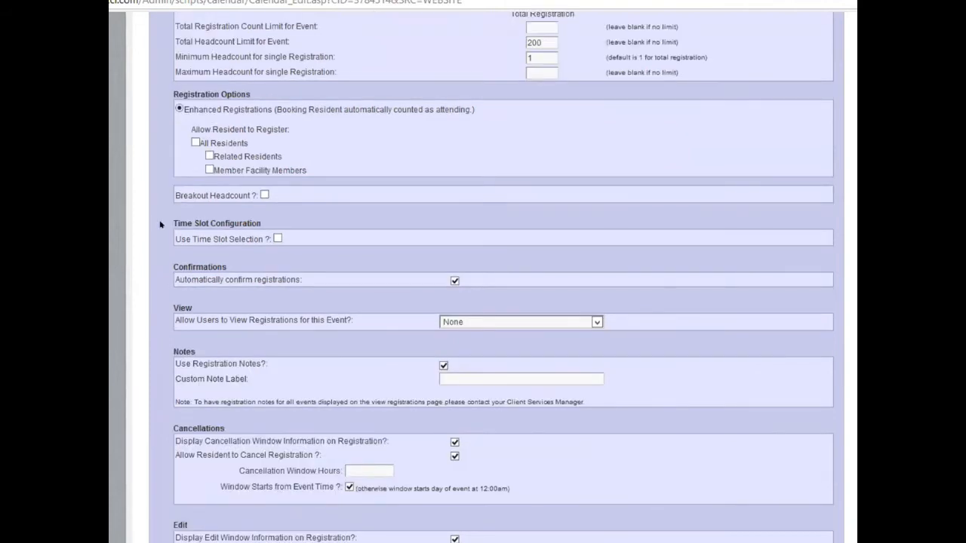
pyautogui.scroll(-1, 162, 226)
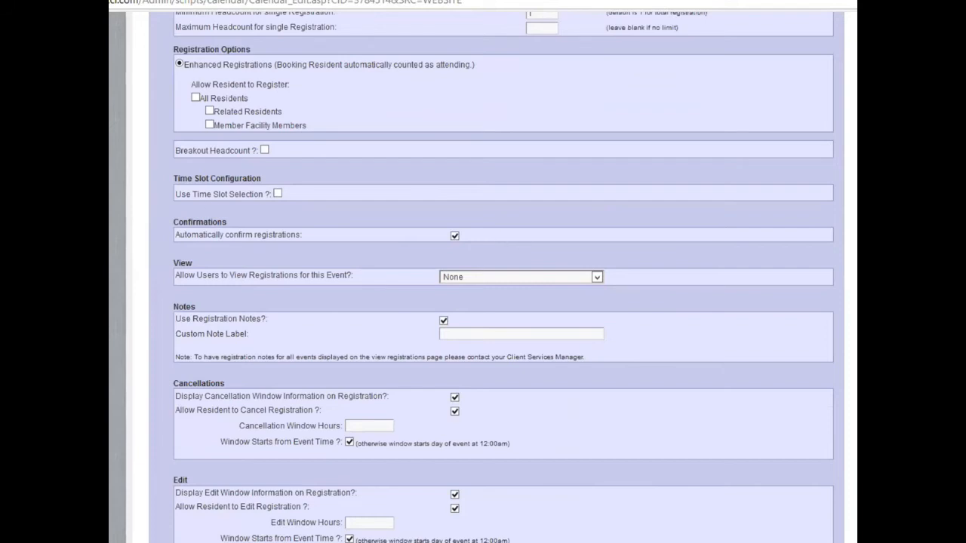
pyautogui.scroll(-3, 503, 302)
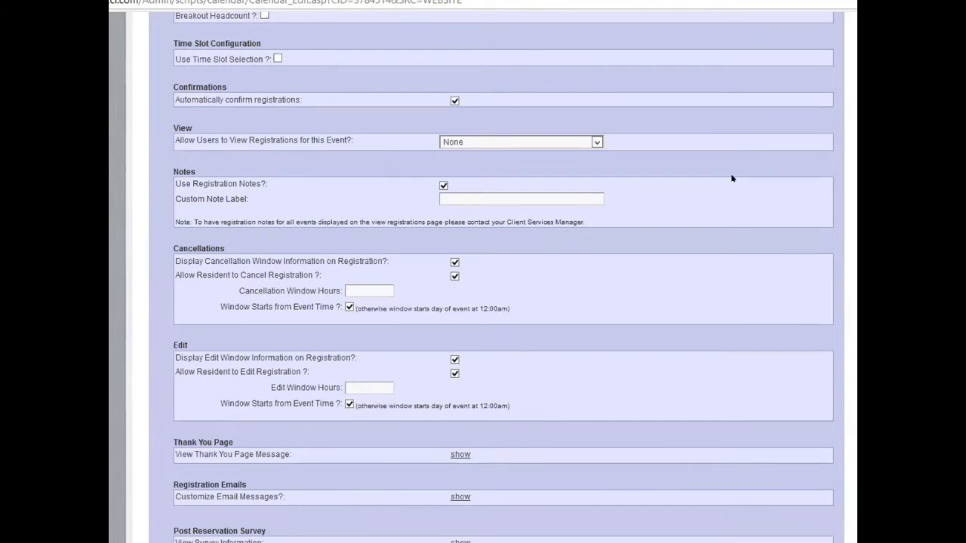
pyautogui.click(597, 141)
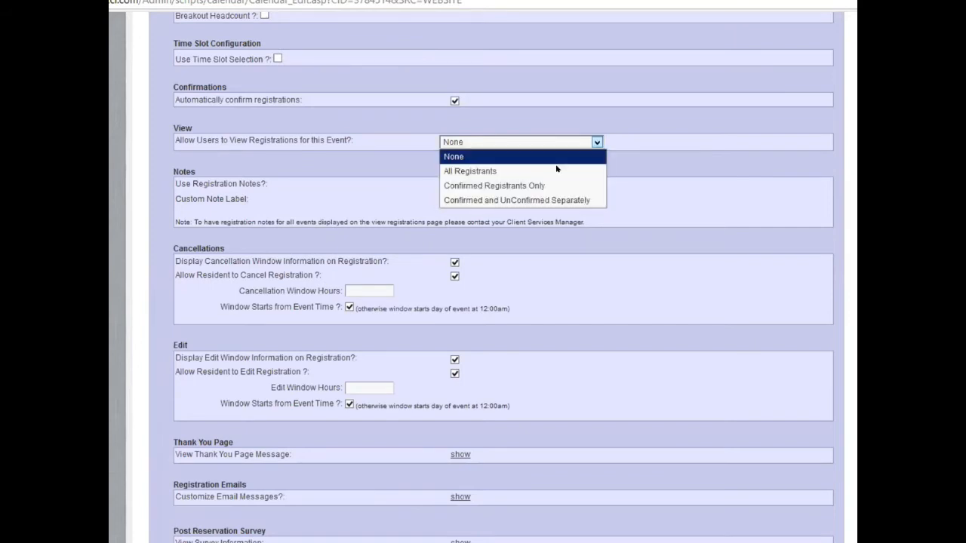
pyautogui.click(483, 171)
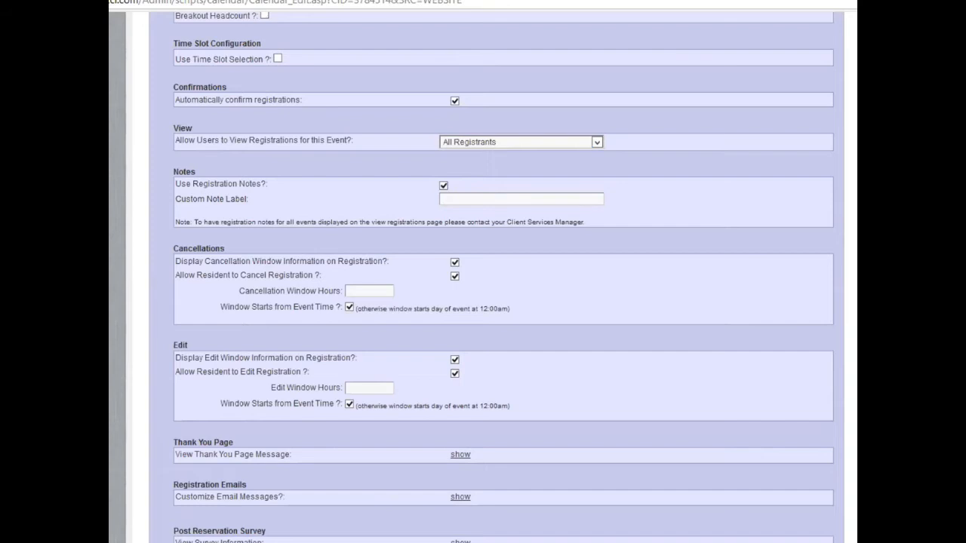
# Step: Show the Thank You page message and examine its content insertion options, Save the Date image and thank-you text
pyautogui.scroll(-3, 483, 277)
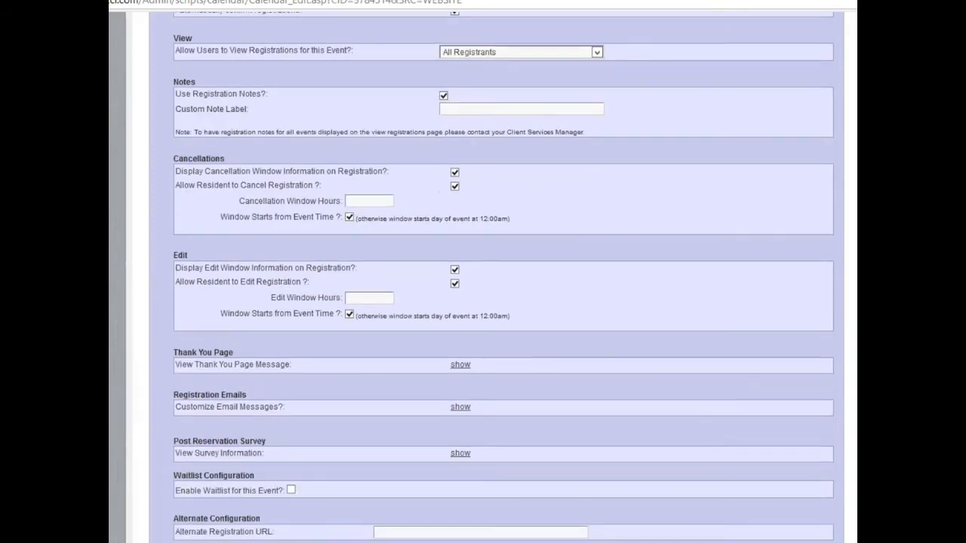
pyautogui.scroll(-1, 497, 277)
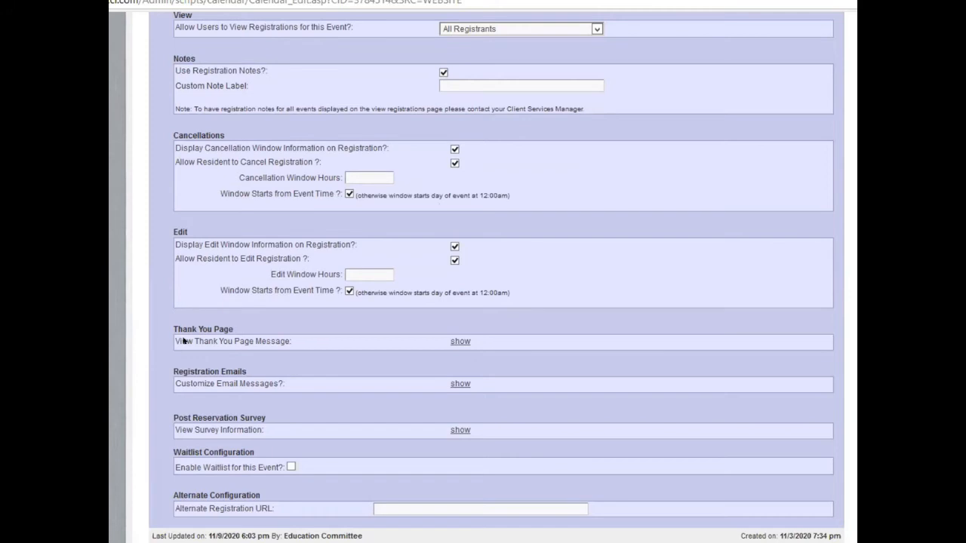
pyautogui.click(461, 341)
pyautogui.scroll(-2, 649, 411)
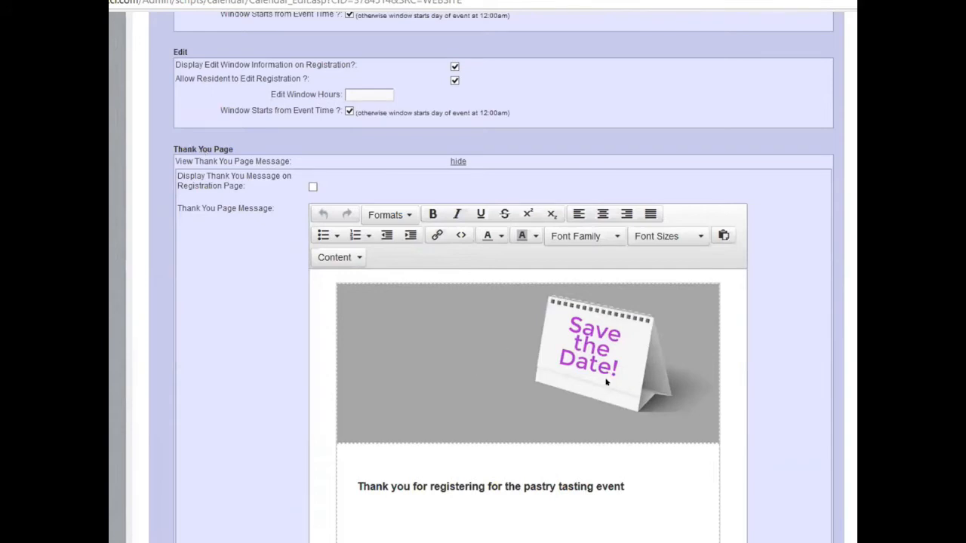
pyautogui.click(338, 258)
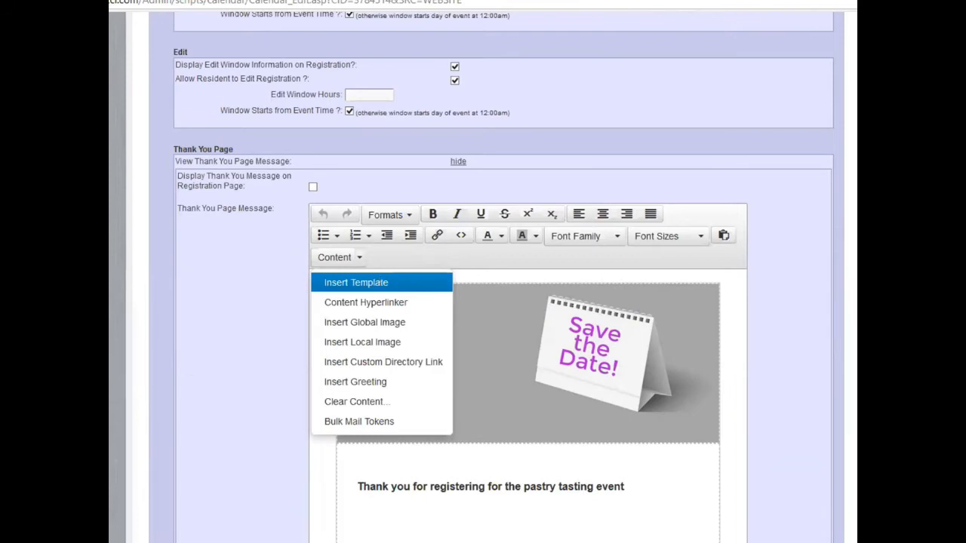
pyautogui.click(527, 469)
pyautogui.moveTo(615, 483); pyautogui.dragTo(329, 471)
pyautogui.scroll(-1, 228, 414)
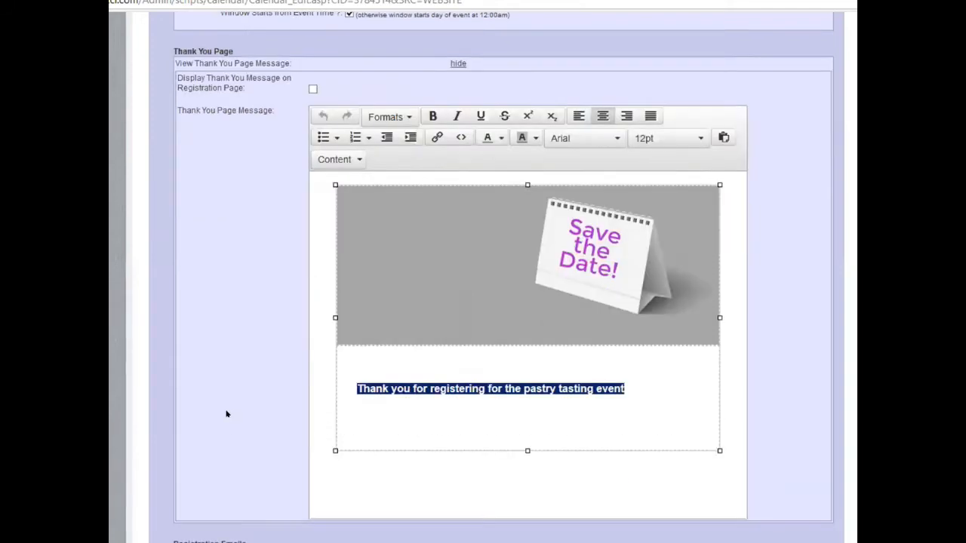
pyautogui.scroll(-1, 226, 414)
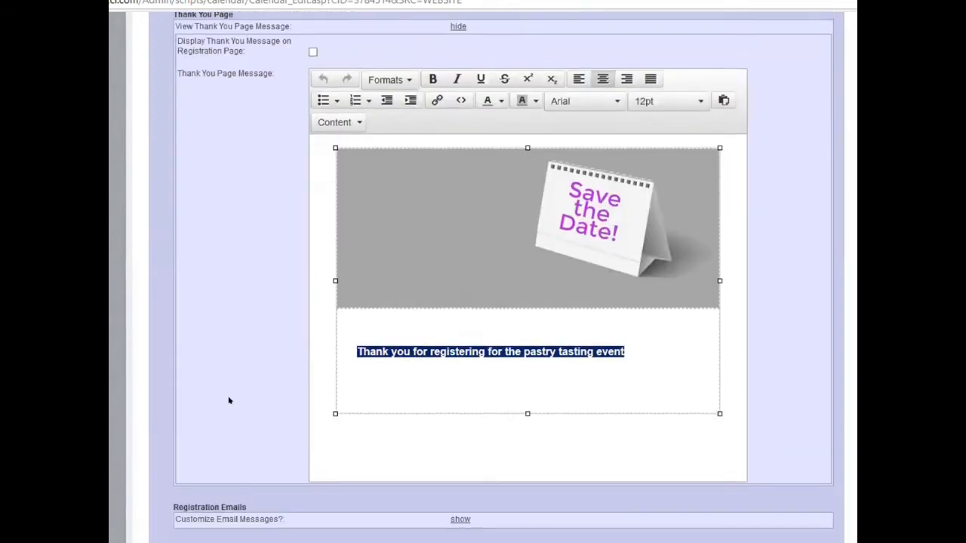
# Step: Recheck the event's registration limits and options, and save and close the entry
pyautogui.scroll(2, 230, 401)
pyautogui.scroll(3, 228, 392)
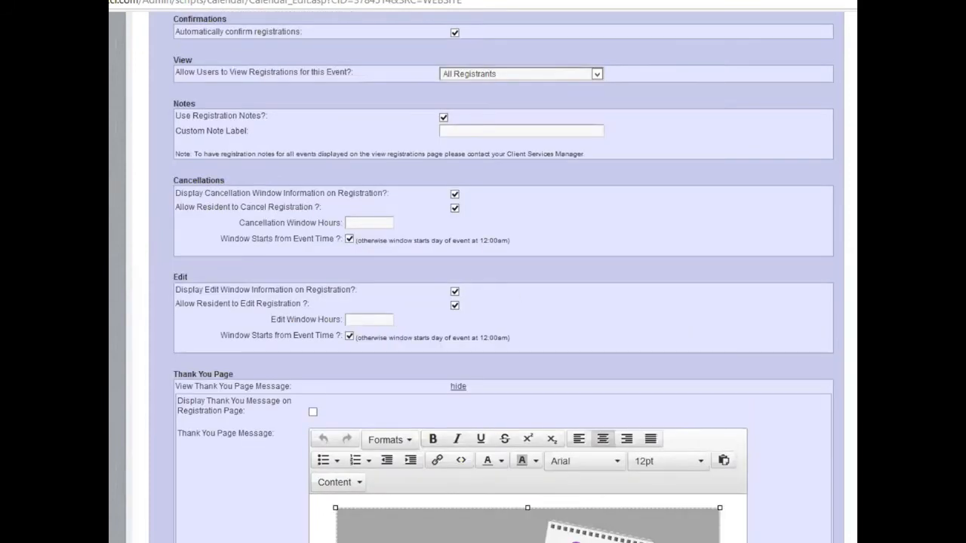
pyautogui.scroll(4, 503, 302)
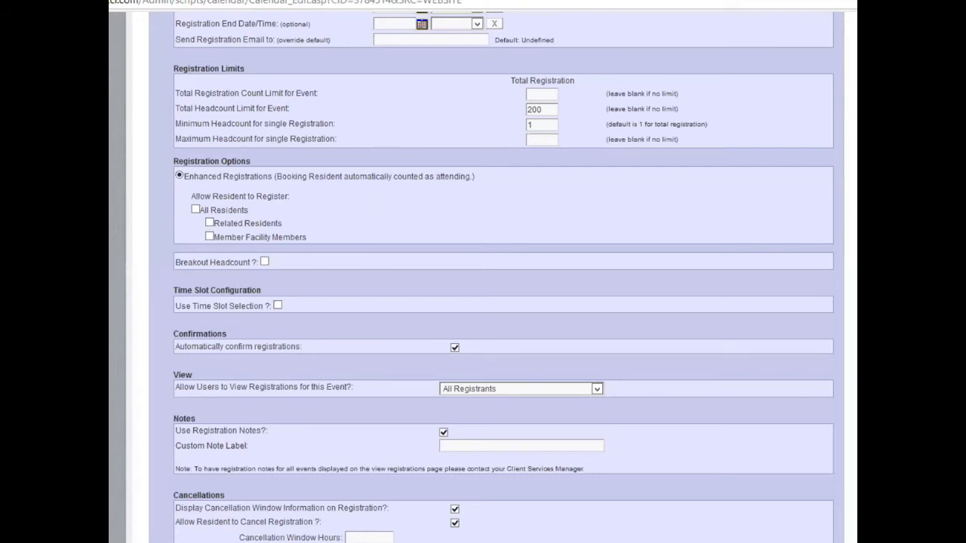
pyautogui.scroll(4, 483, 302)
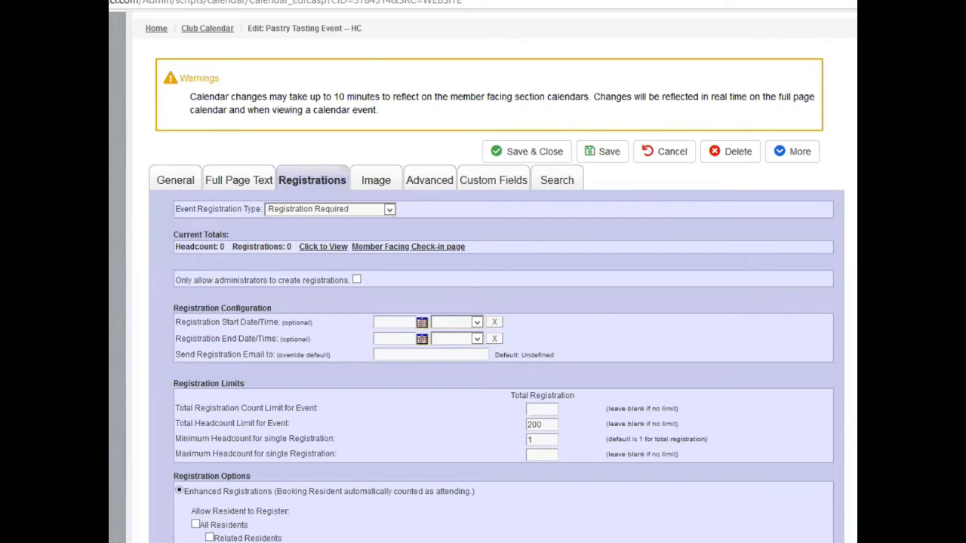
pyautogui.scroll(-2, 483, 302)
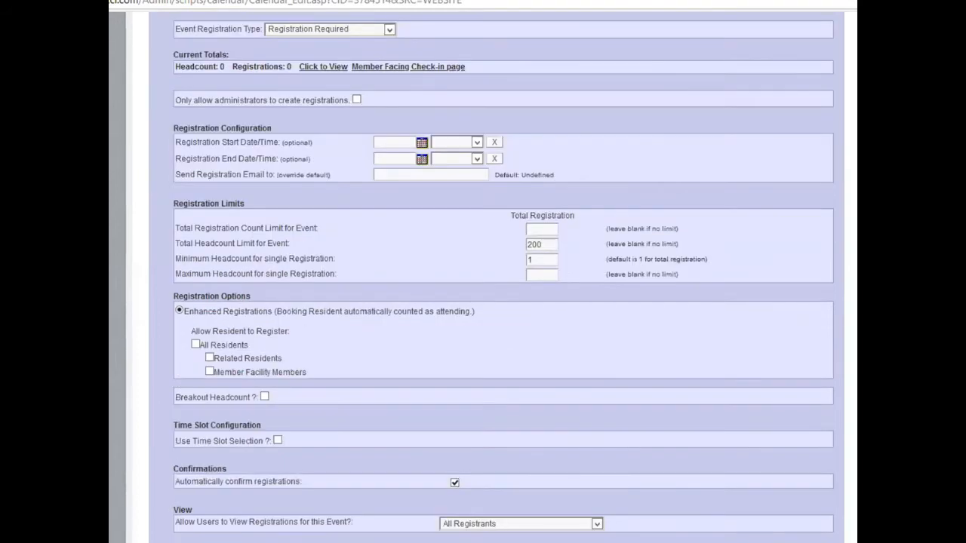
pyautogui.scroll(-1, 458, 392)
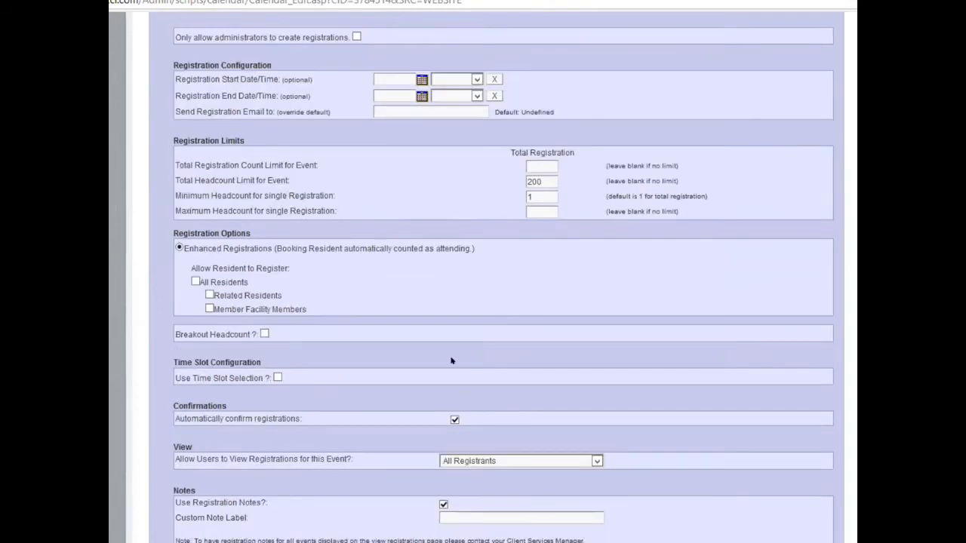
pyautogui.scroll(-1, 451, 360)
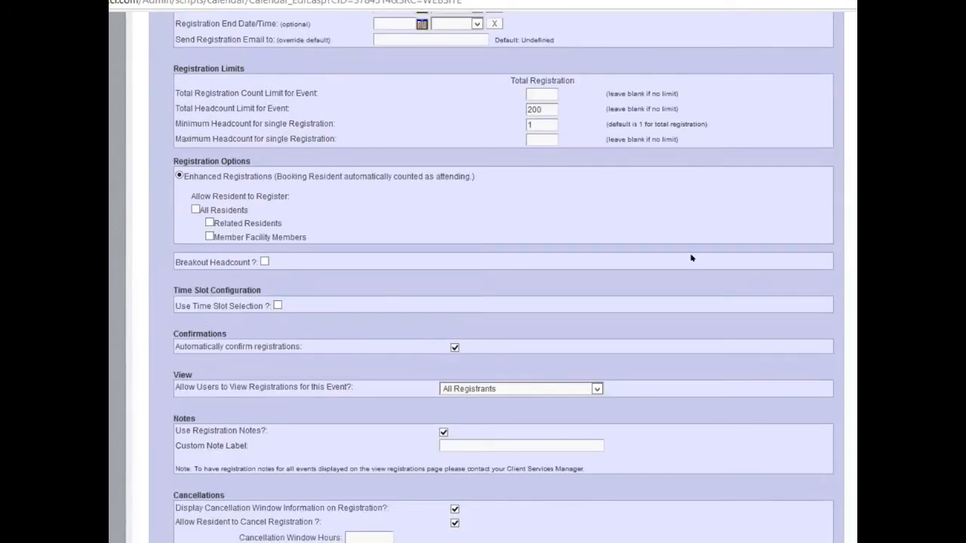
pyautogui.scroll(6, 491, 256)
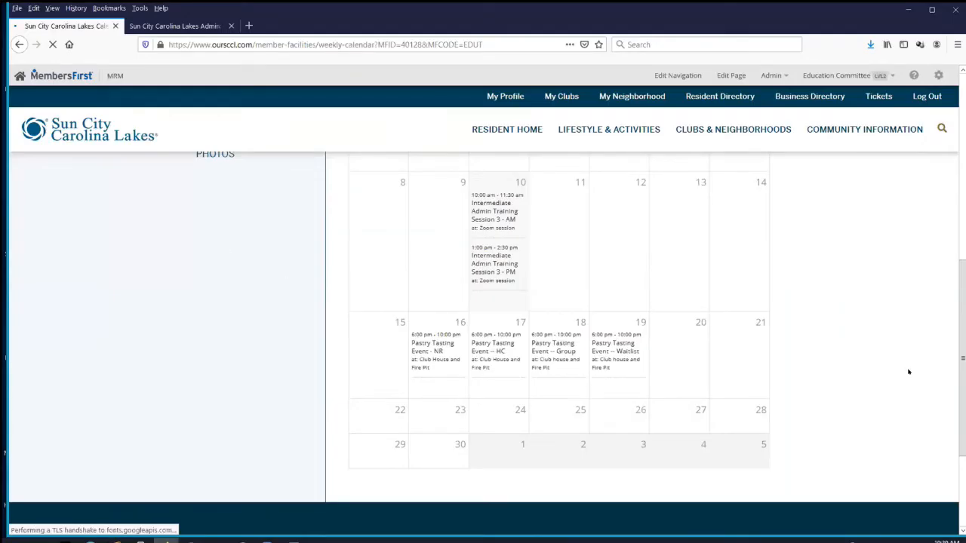
# Step: Open the Pastry Tasting Event -- HC page on November 17 from the group calendar
pyautogui.scroll(-5, 885, 347)
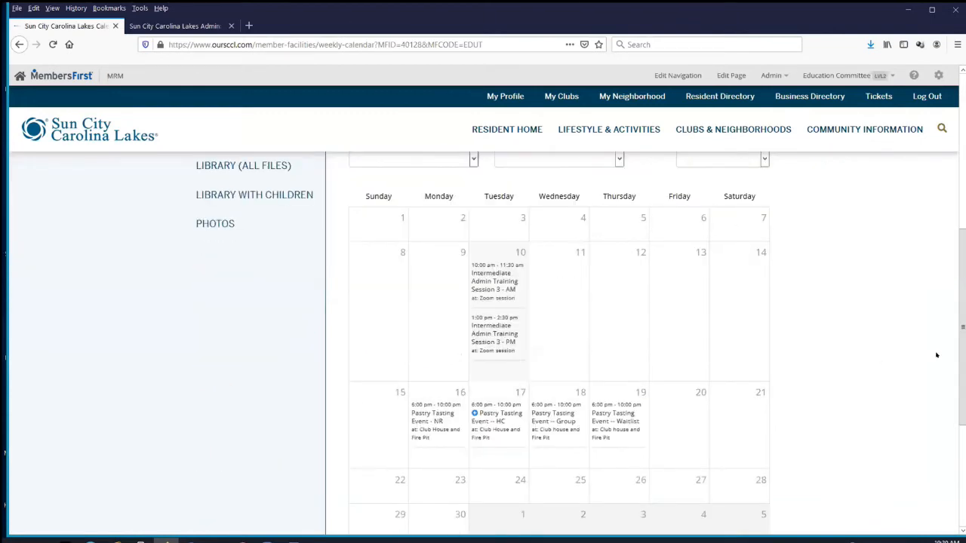
pyautogui.scroll(-2, 936, 355)
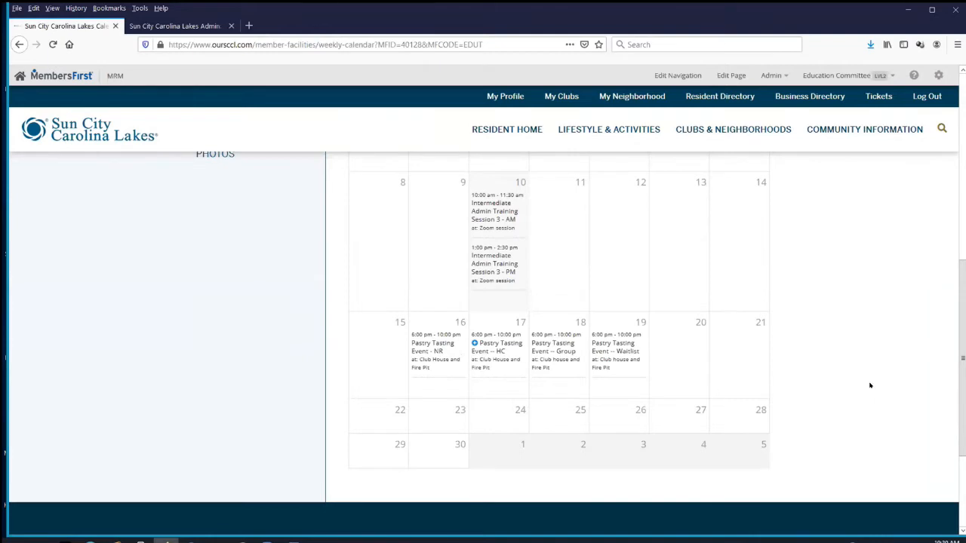
pyautogui.click(483, 345)
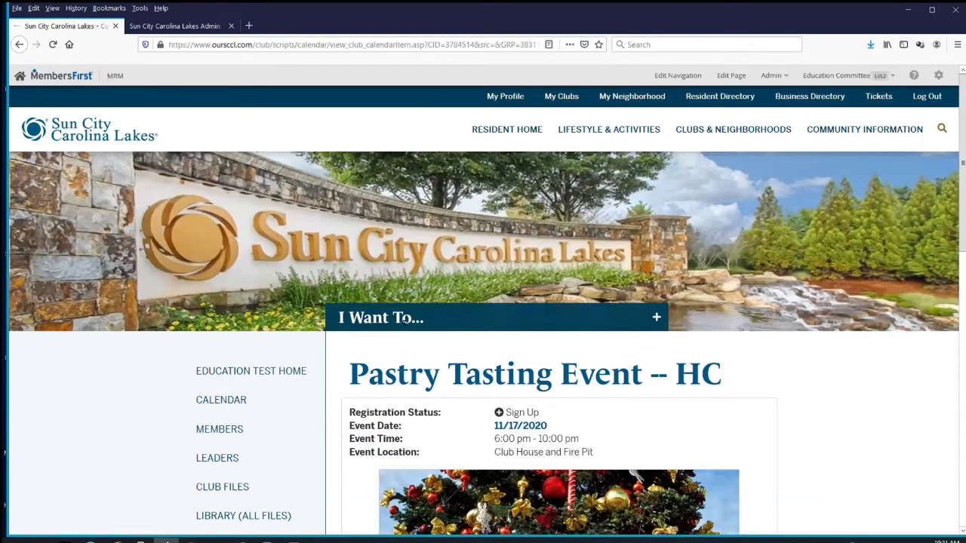
# Step: Review the event page from its registration status and details through the description to the registration options beneath it
pyautogui.scroll(-1, 428, 305)
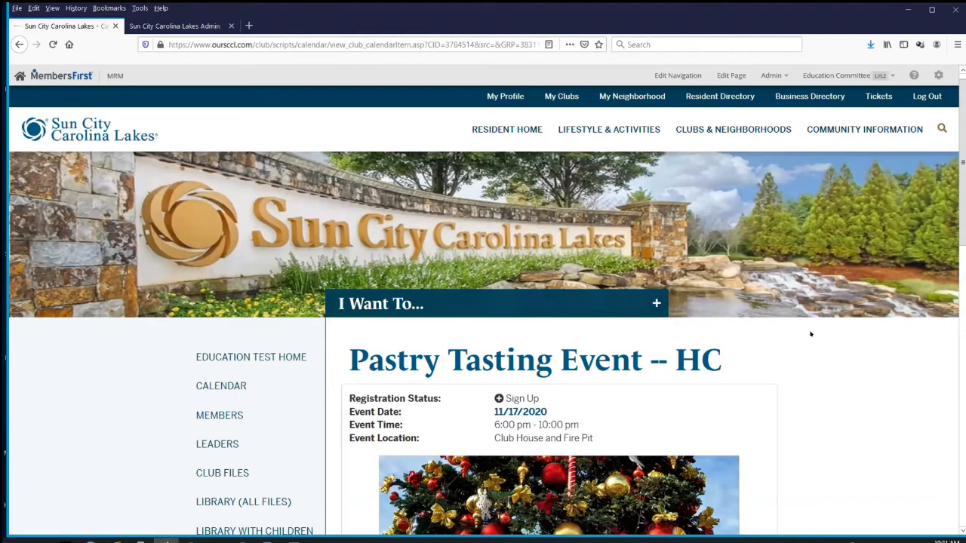
pyautogui.scroll(-2, 831, 338)
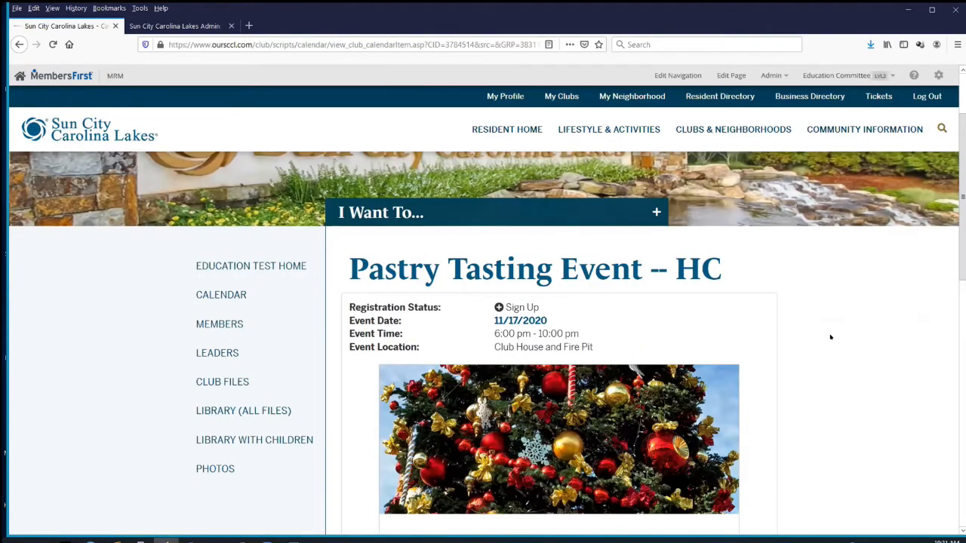
pyautogui.scroll(-1, 830, 337)
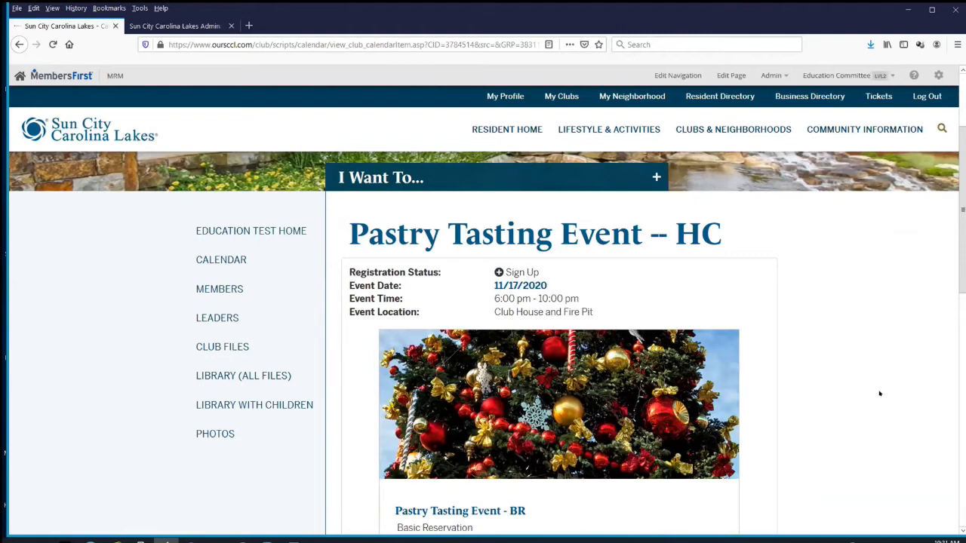
pyautogui.scroll(-3, 879, 394)
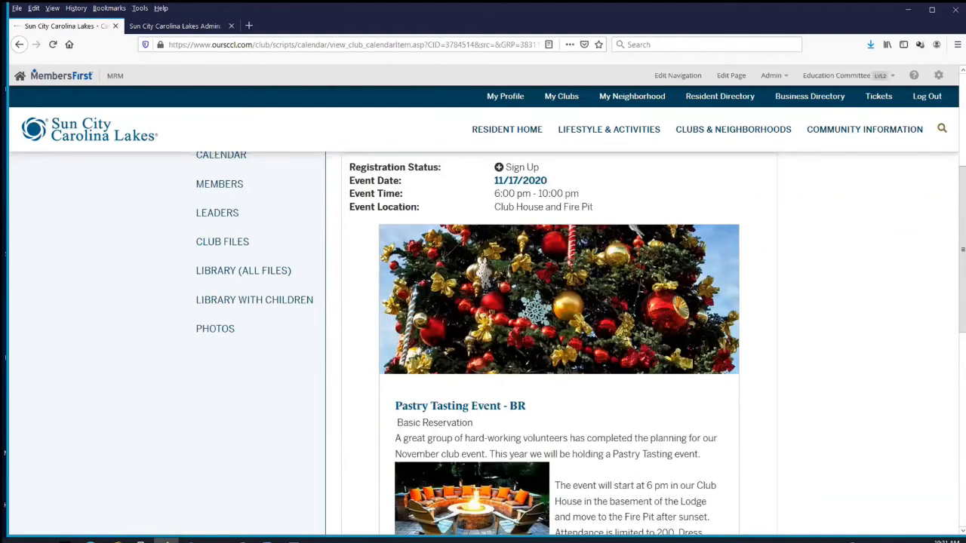
pyautogui.scroll(-2, 626, 339)
pyautogui.scroll(-4, 625, 341)
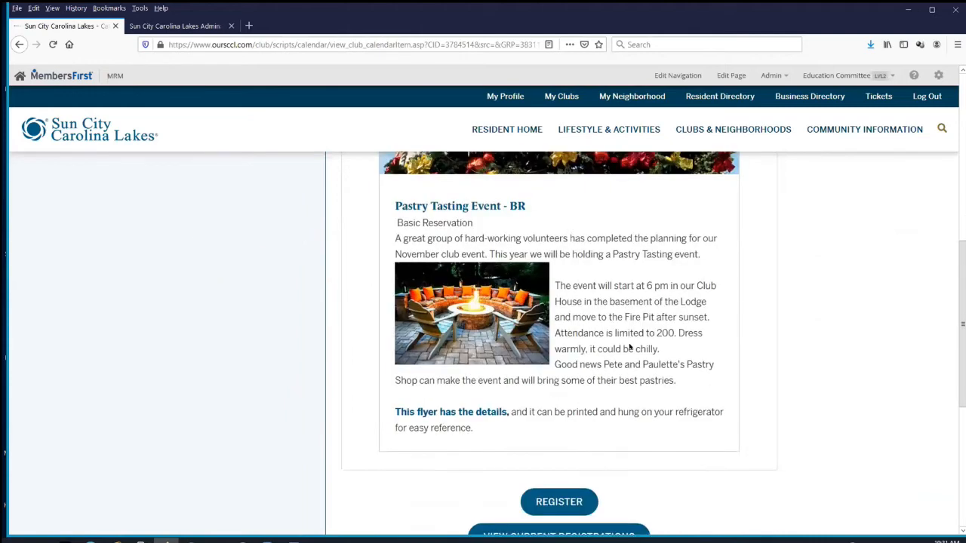
pyautogui.scroll(-2, 630, 347)
pyautogui.scroll(-3, 813, 341)
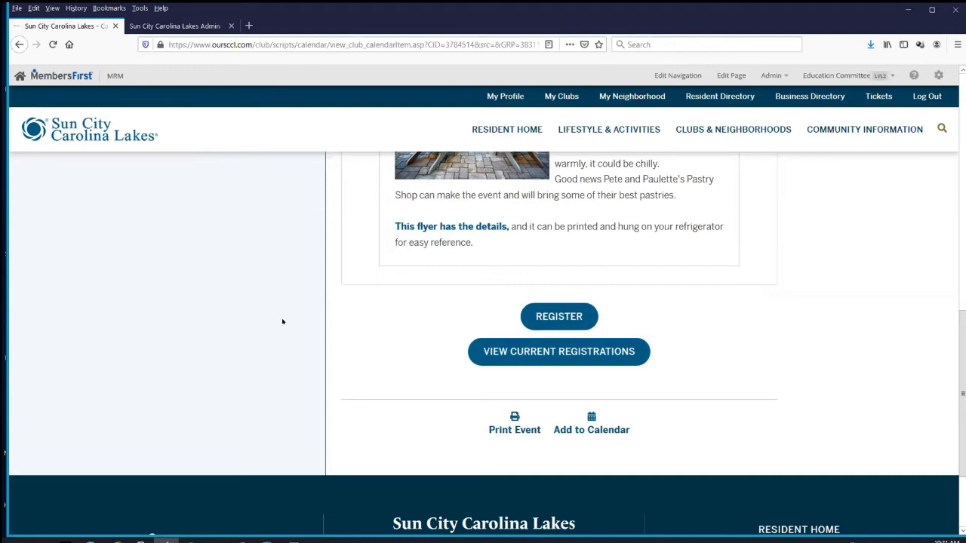
# Step: Start a registration for Pastry Tasting Event -- HC from its event page
pyautogui.scroll(1, 282, 321)
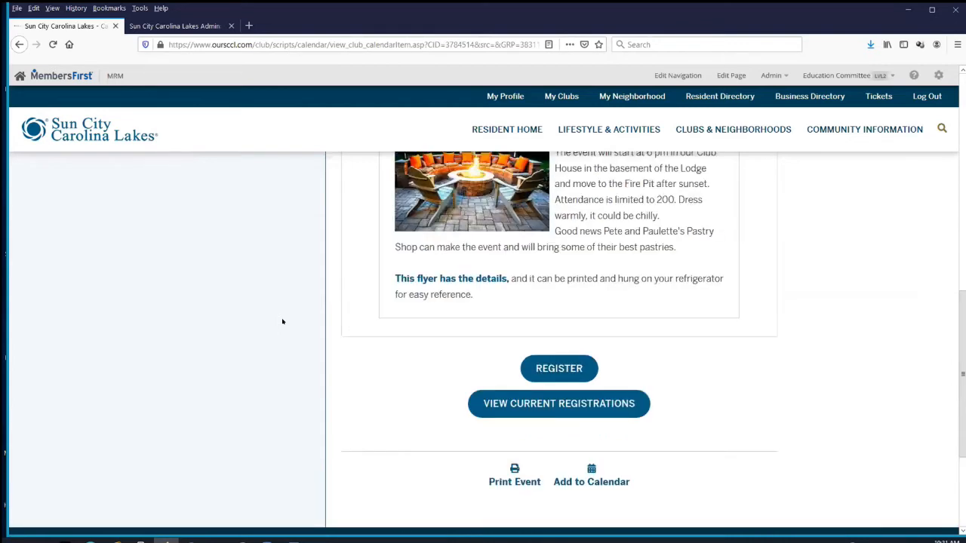
pyautogui.scroll(1, 283, 322)
pyautogui.scroll(1, 282, 322)
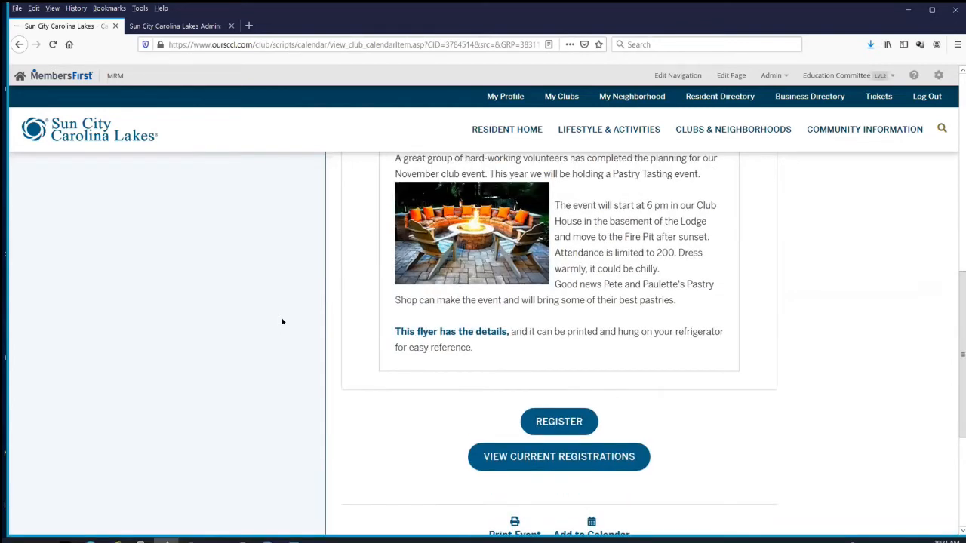
pyautogui.scroll(-1, 340, 392)
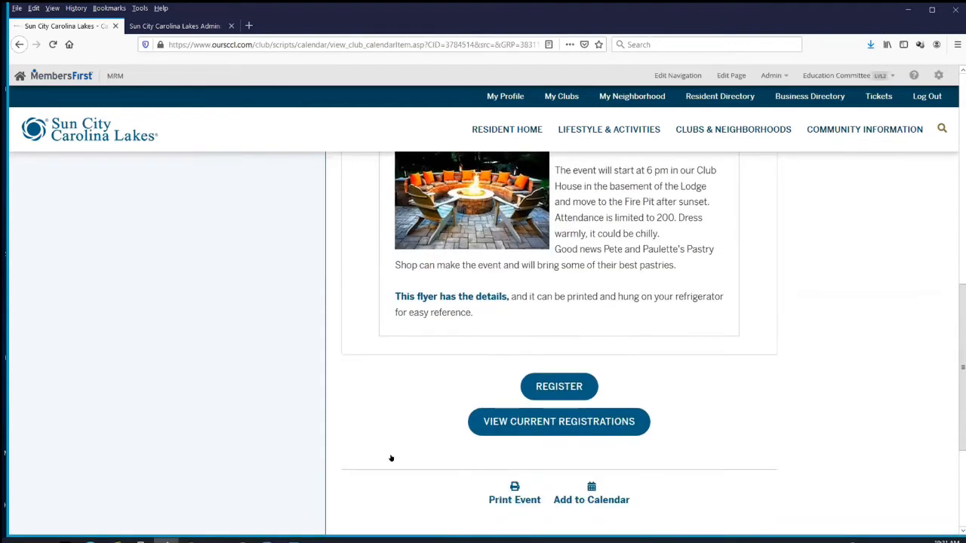
pyautogui.click(543, 387)
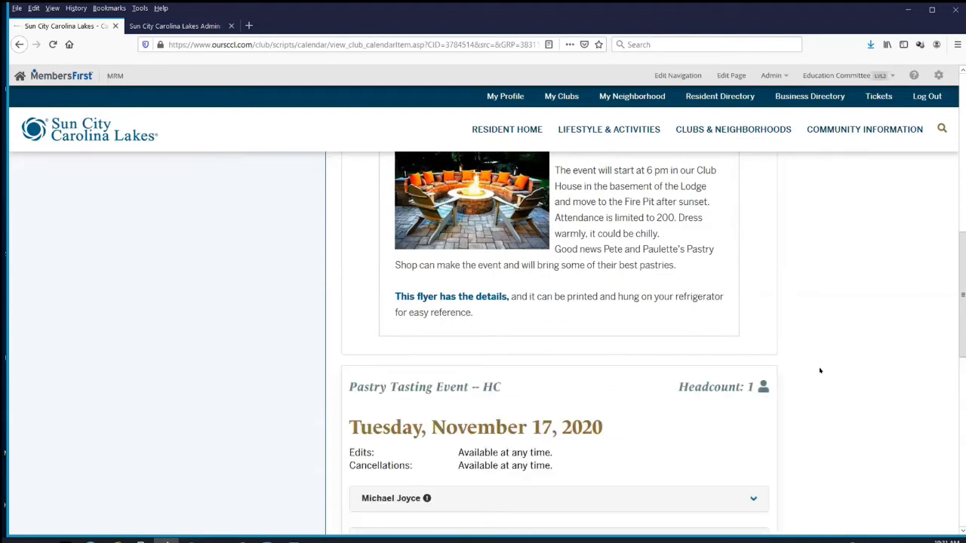
# Step: Enter "Bring a coat, it could be cold" as the registration notes for Pastry Tasting Event -- HC
pyautogui.scroll(-2, 821, 371)
pyautogui.scroll(-2, 820, 370)
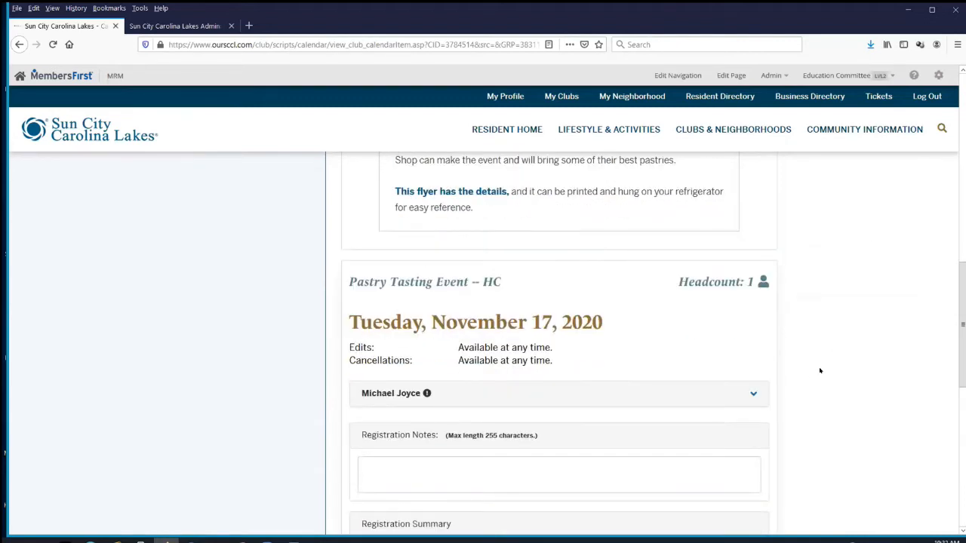
pyautogui.scroll(-2, 820, 371)
pyautogui.scroll(-1, 586, 250)
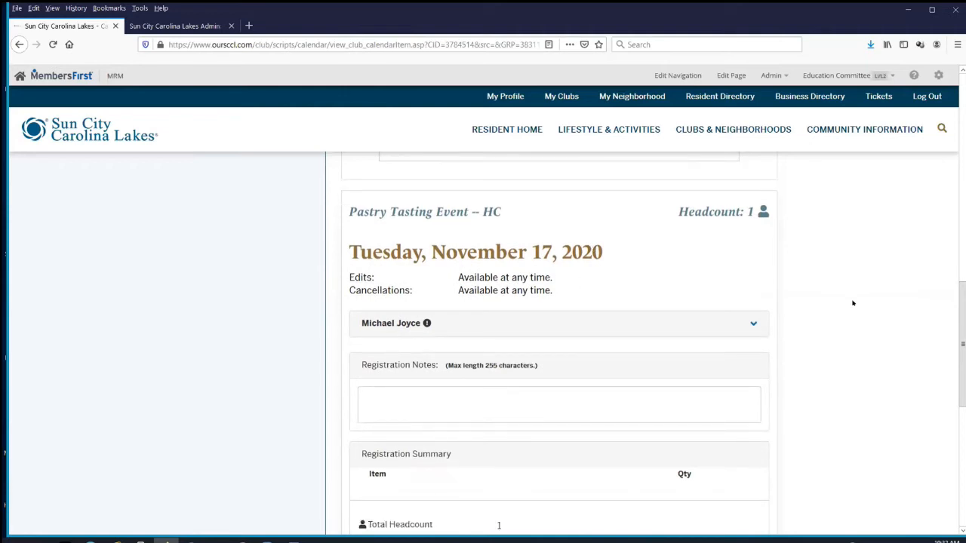
pyautogui.scroll(-3, 852, 303)
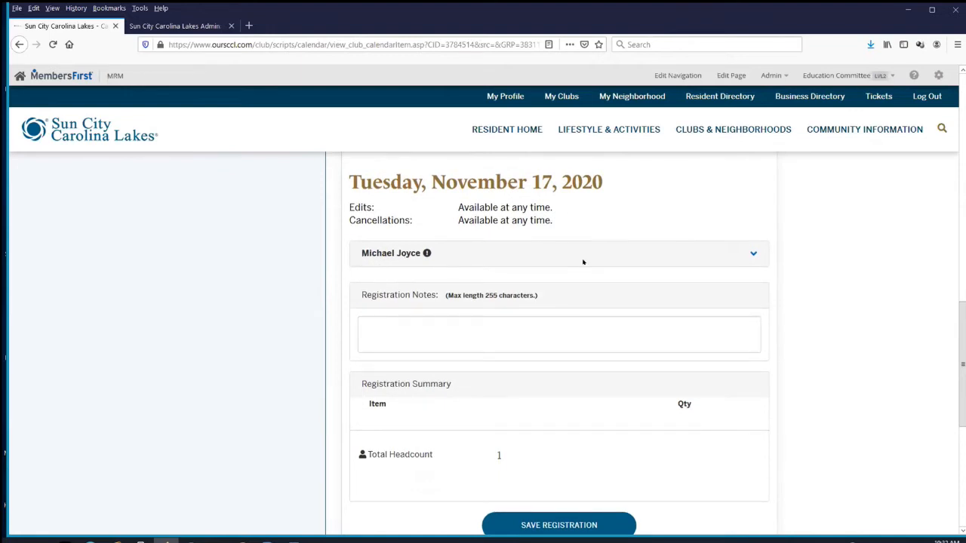
pyautogui.scroll(-3, 496, 267)
pyautogui.click(429, 257)
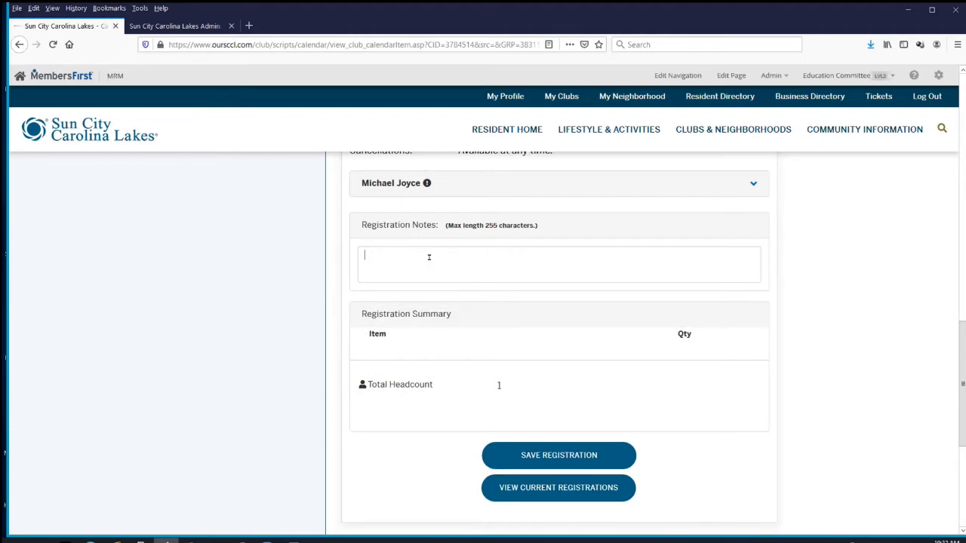
pyautogui.write('B')
pyautogui.write('ring a')
pyautogui.write('coa')
pyautogui.write('t.it')
pyautogui.write(' could be')
pyautogui.write(' cold')
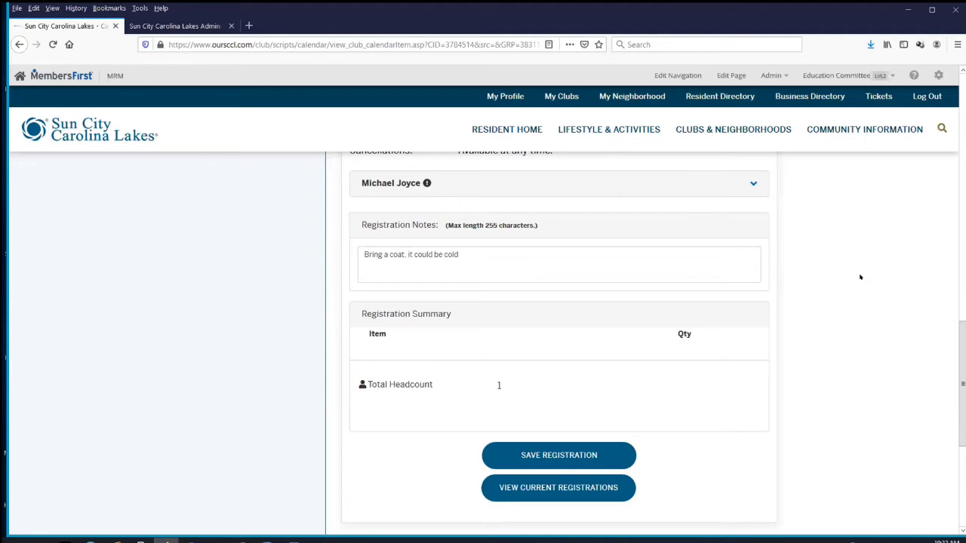
# Step: Save the registration for Pastry Tasting Event -- HC with its note
pyautogui.scroll(-1, 860, 278)
pyautogui.scroll(-2, 714, 371)
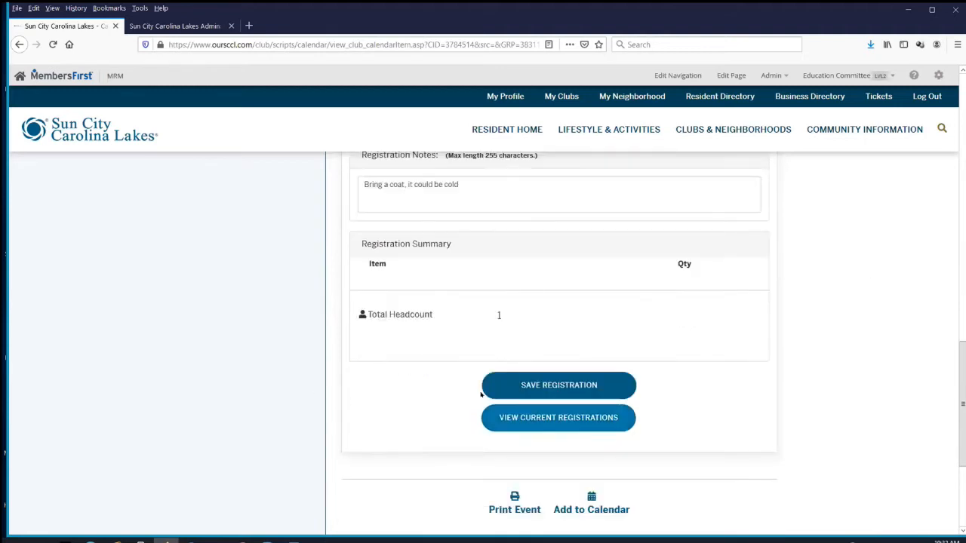
pyautogui.click(559, 385)
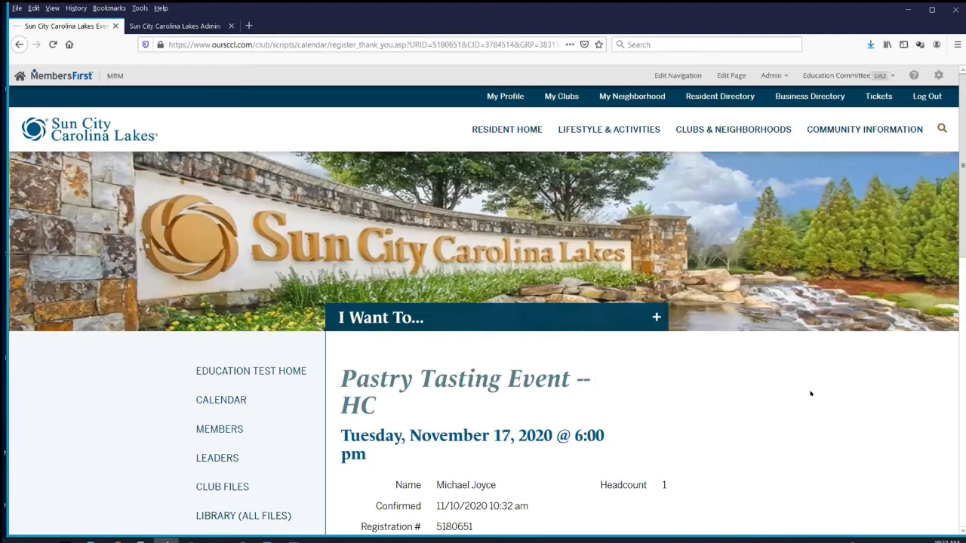
# Step: Review the registration confirmation page from the registrant information and thank-you message through the registration details and modification option
pyautogui.scroll(-3, 811, 394)
pyautogui.scroll(-3, 811, 393)
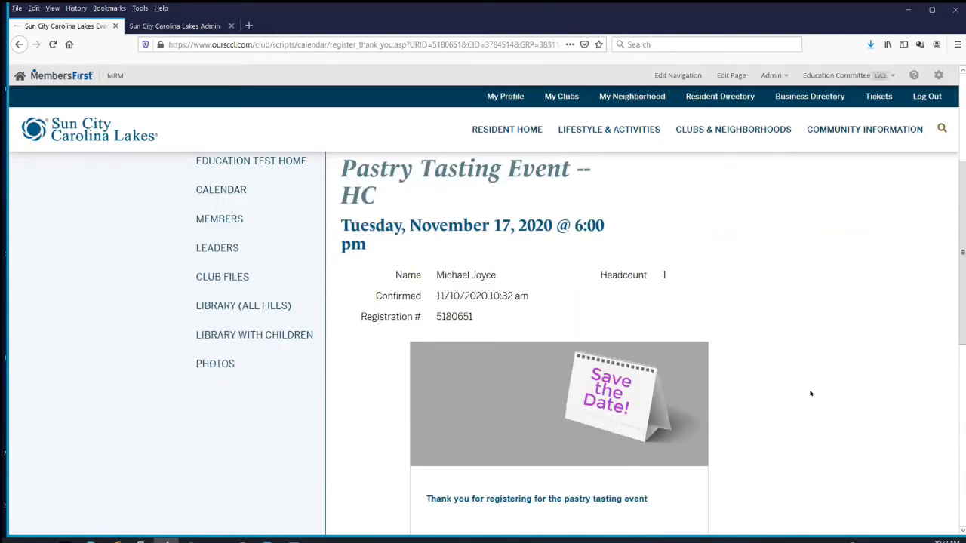
pyautogui.scroll(1, 811, 394)
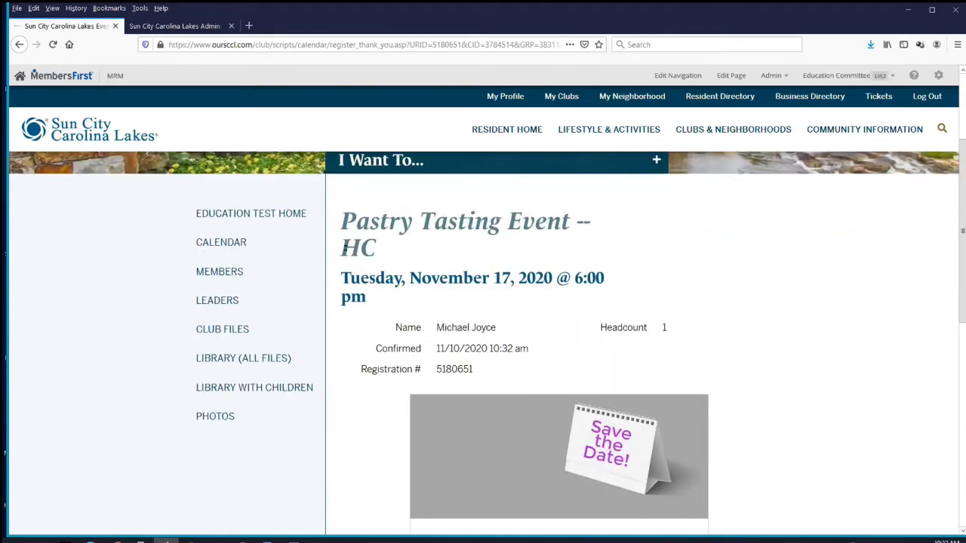
pyautogui.scroll(1, 354, 269)
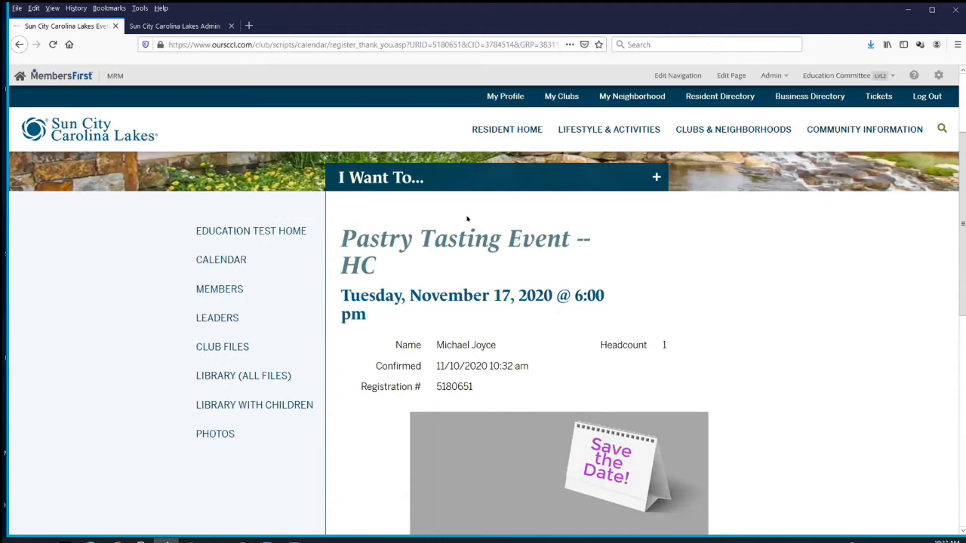
pyautogui.scroll(-2, 431, 221)
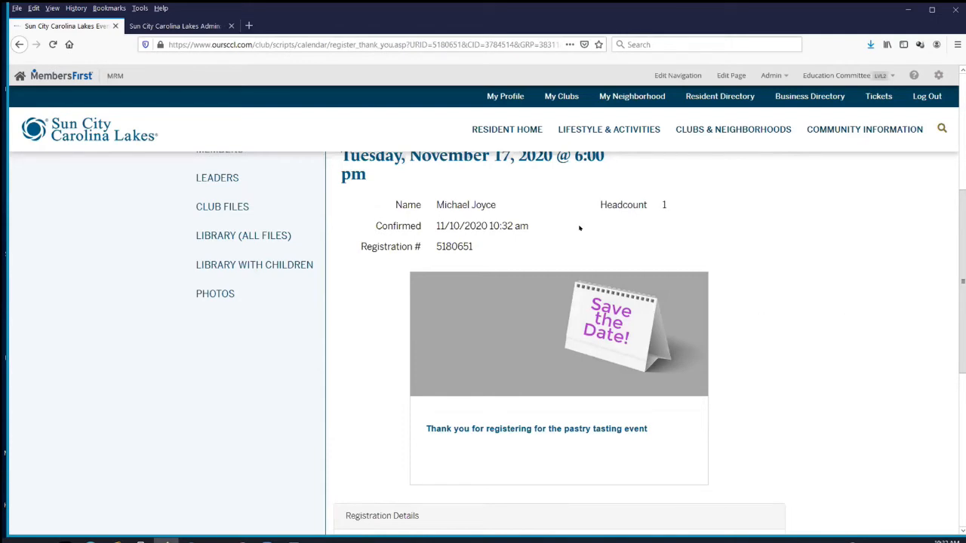
pyautogui.scroll(-1, 505, 211)
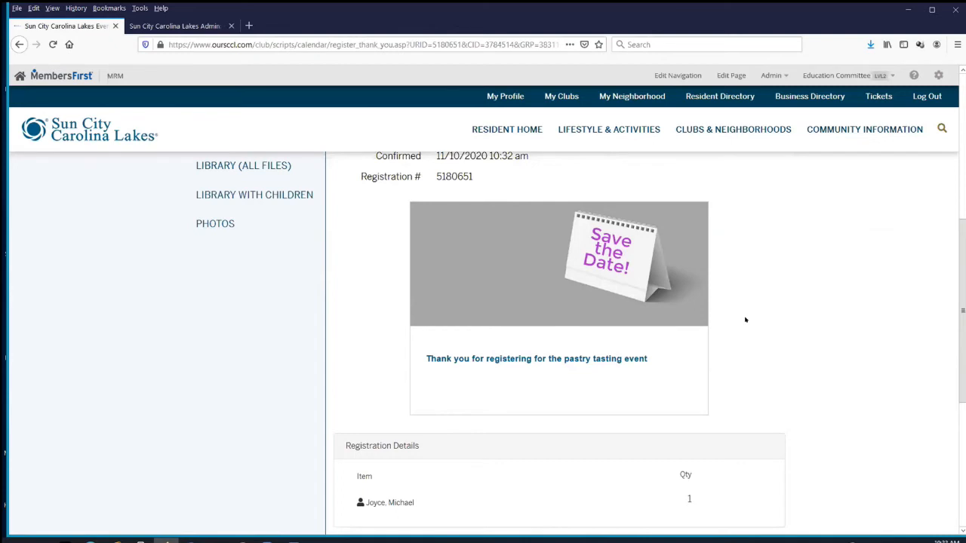
pyautogui.scroll(-2, 745, 320)
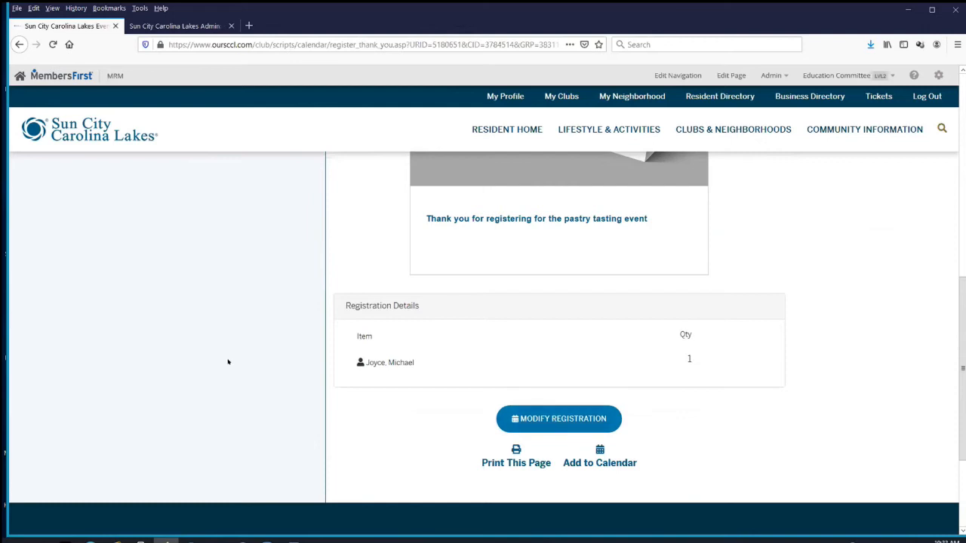
pyautogui.scroll(-3, 219, 367)
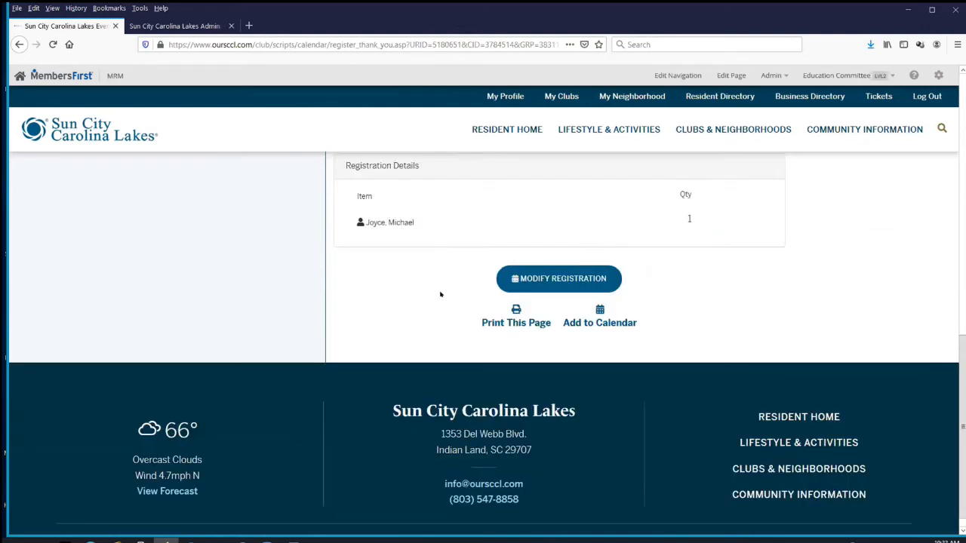
# Step: Open the saved registration for modification and examine its notes, summary, and cancel and update options
pyautogui.click(548, 279)
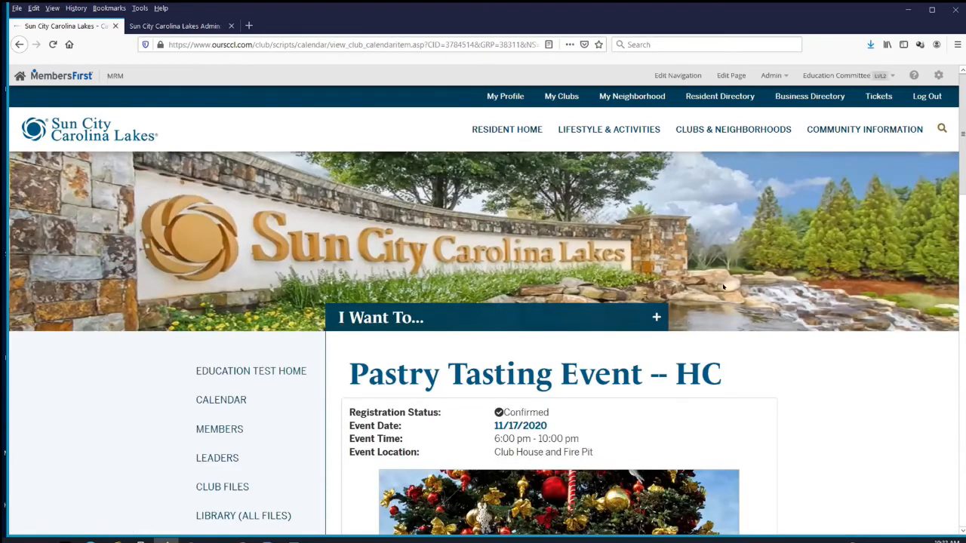
pyautogui.scroll(-4, 723, 286)
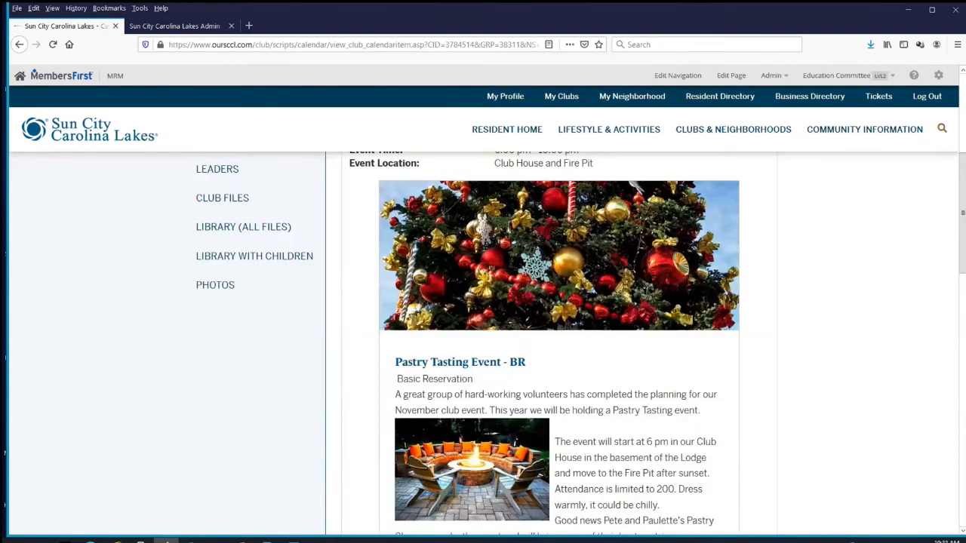
pyautogui.scroll(-10, 725, 317)
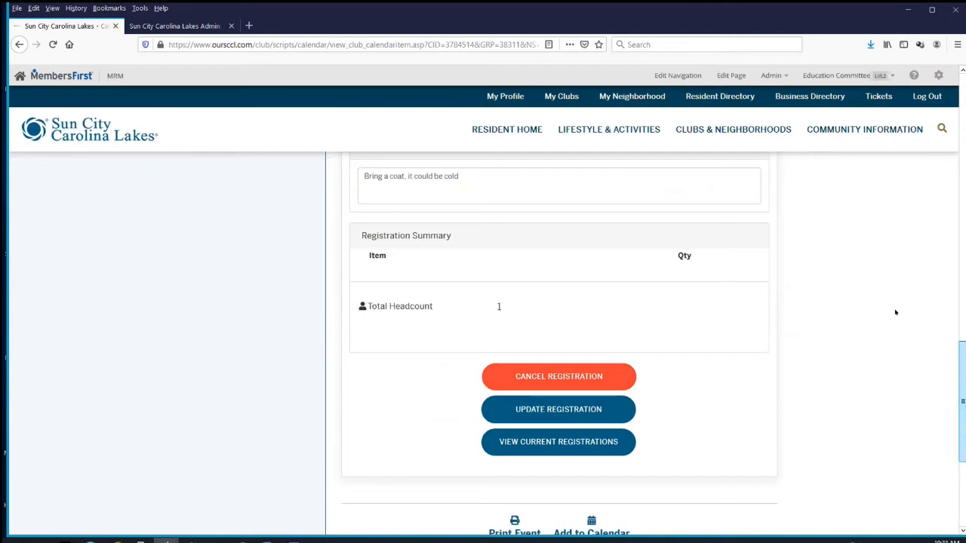
pyautogui.scroll(10, 487, 126)
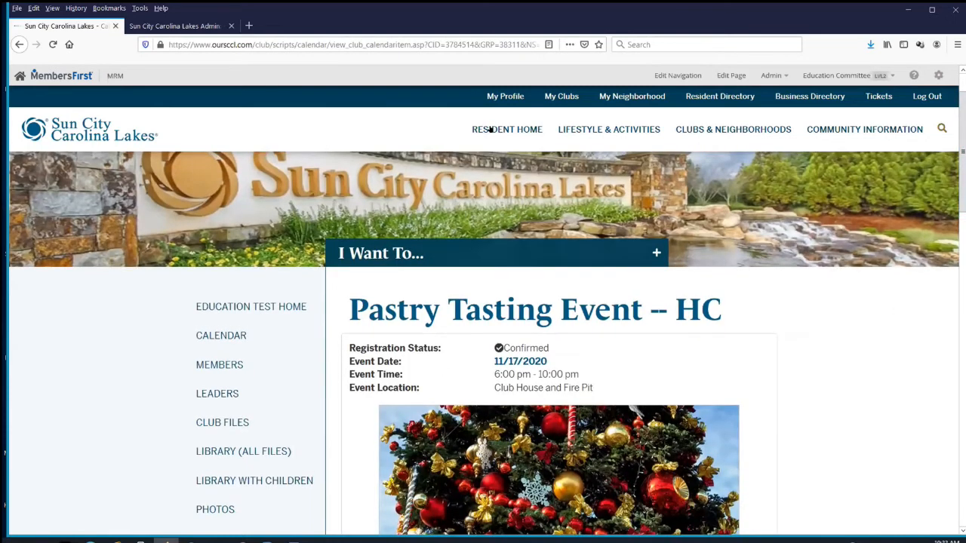
# Step: Check the event registrations under My Reservations from Resident Home in a separate tab, and close that tab
pyautogui.rightClick(555, 137)
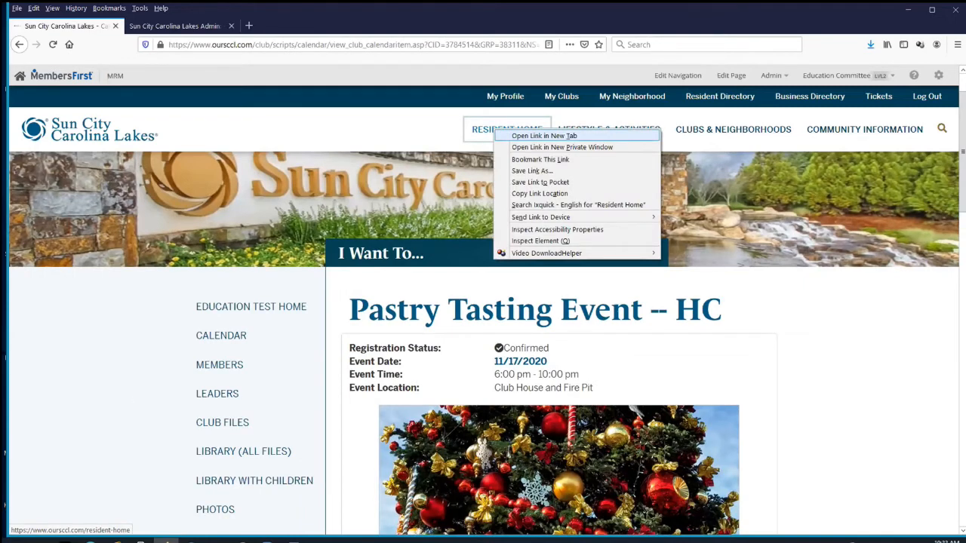
pyautogui.press('Return')
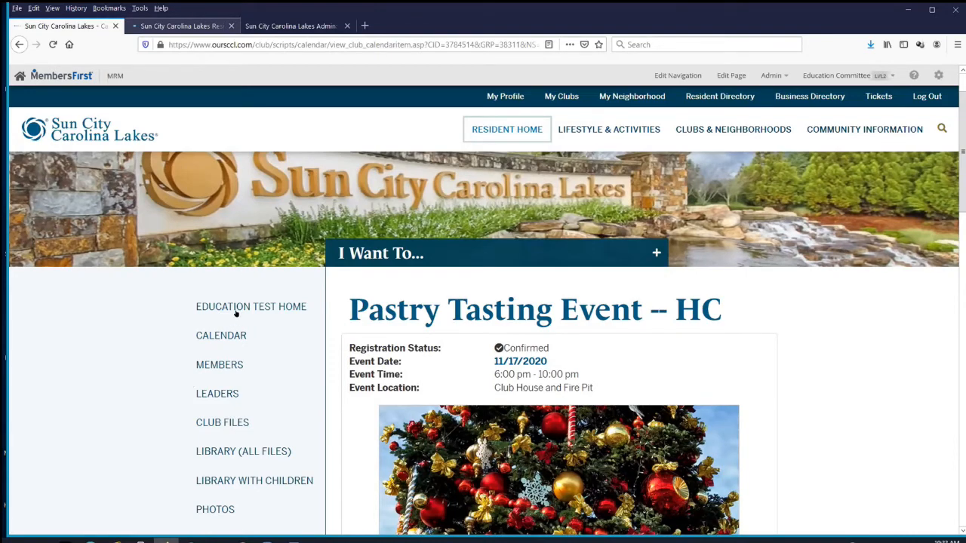
pyautogui.hotkey('ctrl', 'Tab')
pyautogui.scroll(-2, 244, 326)
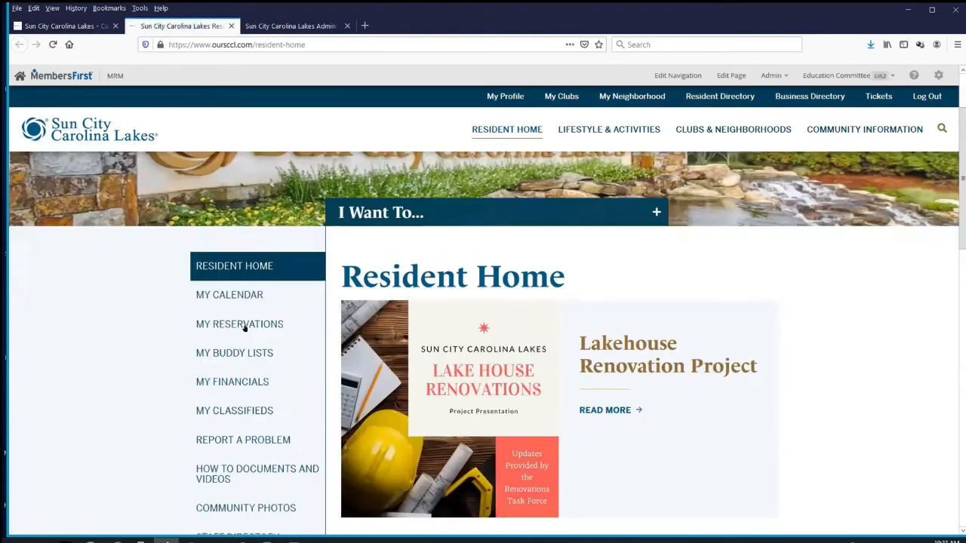
pyautogui.click(243, 326)
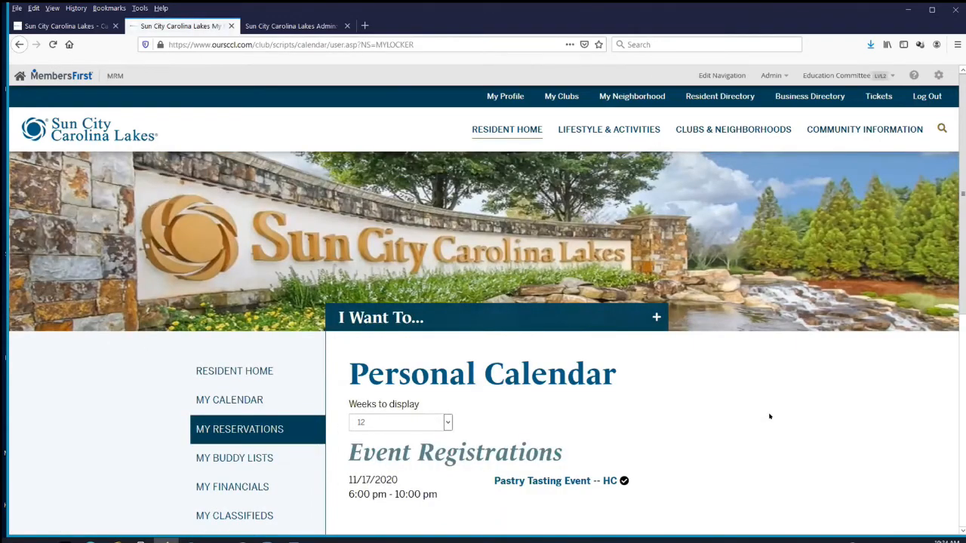
pyautogui.scroll(-2, 770, 417)
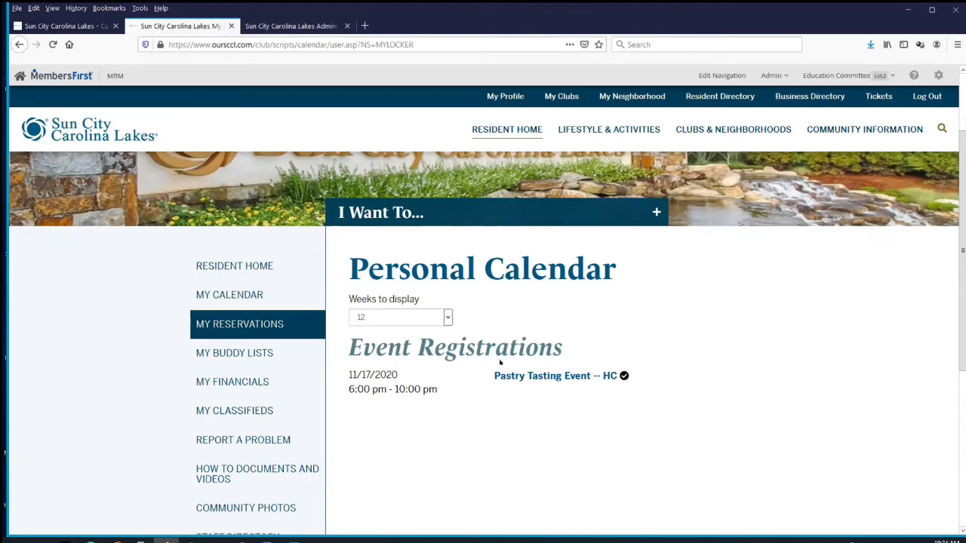
pyautogui.hotkey('ctrl', 'w')
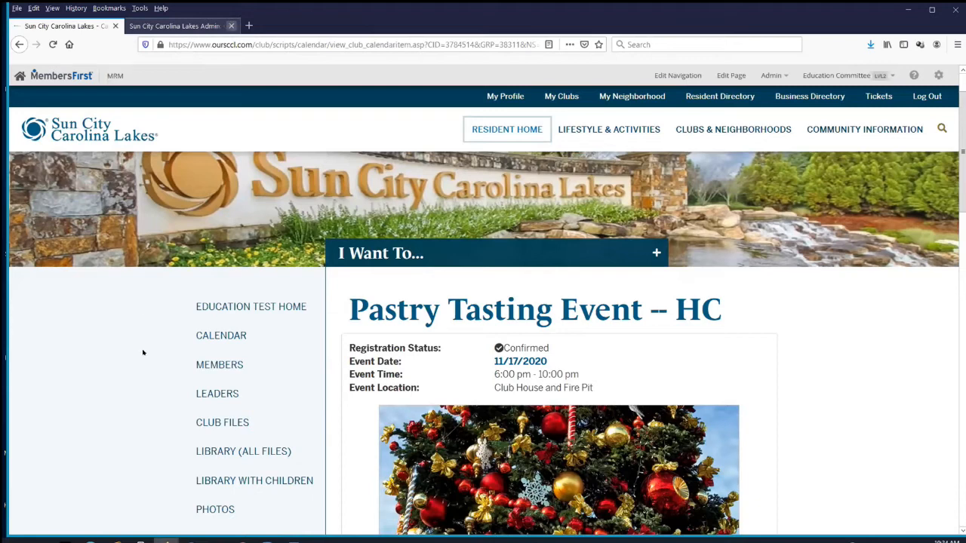
# Step: Close the Admin tab and open the Pastry Tasting Event -- Group entry for editing from the Education Test calendar
pyautogui.click(231, 26)
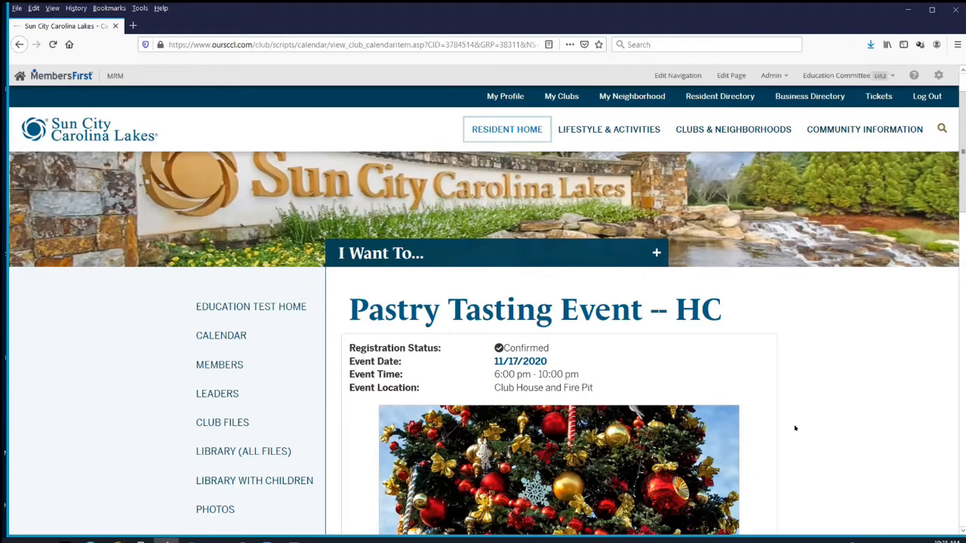
pyautogui.click(255, 305)
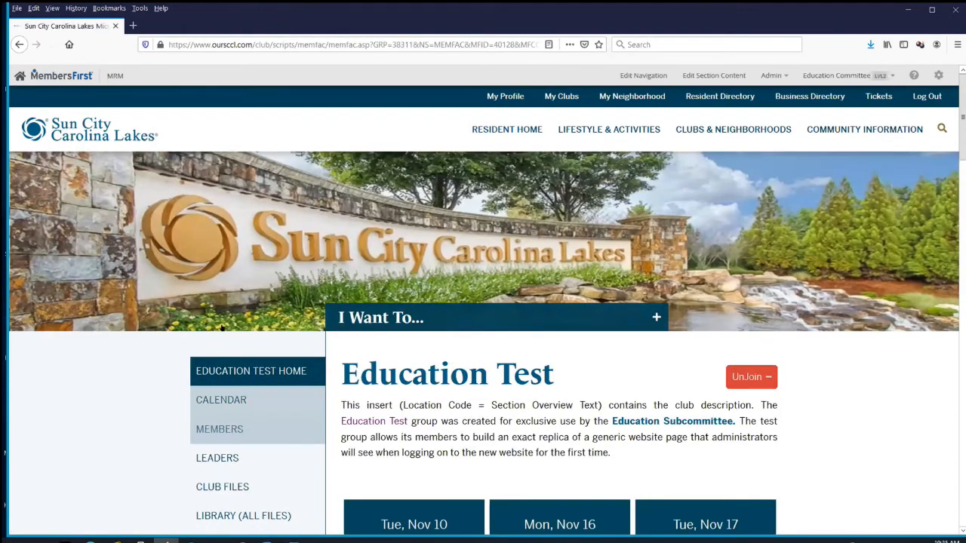
pyautogui.scroll(-2, 222, 327)
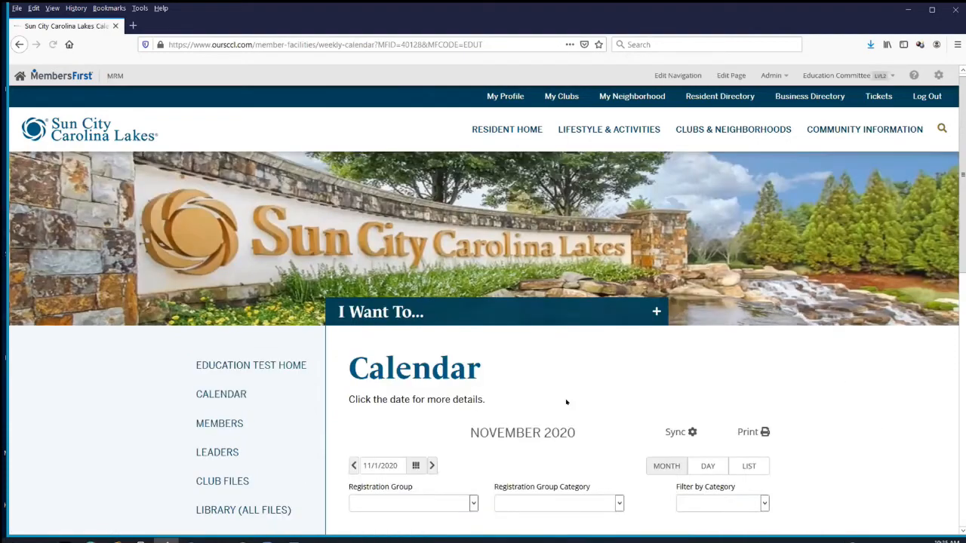
pyautogui.scroll(-5, 567, 401)
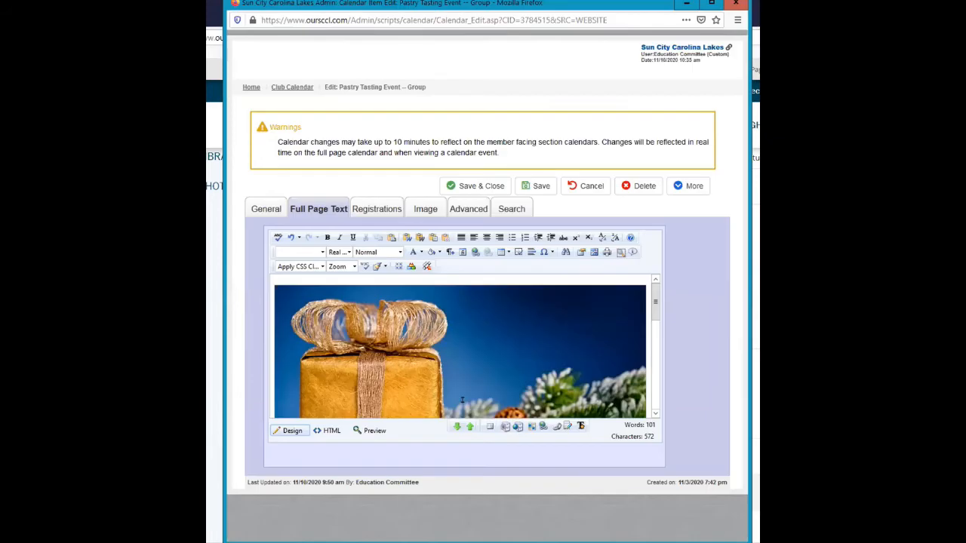
# Step: Review the group event's full page text down to the flyer link, and check its general settings
pyautogui.scroll(-5, 486, 340)
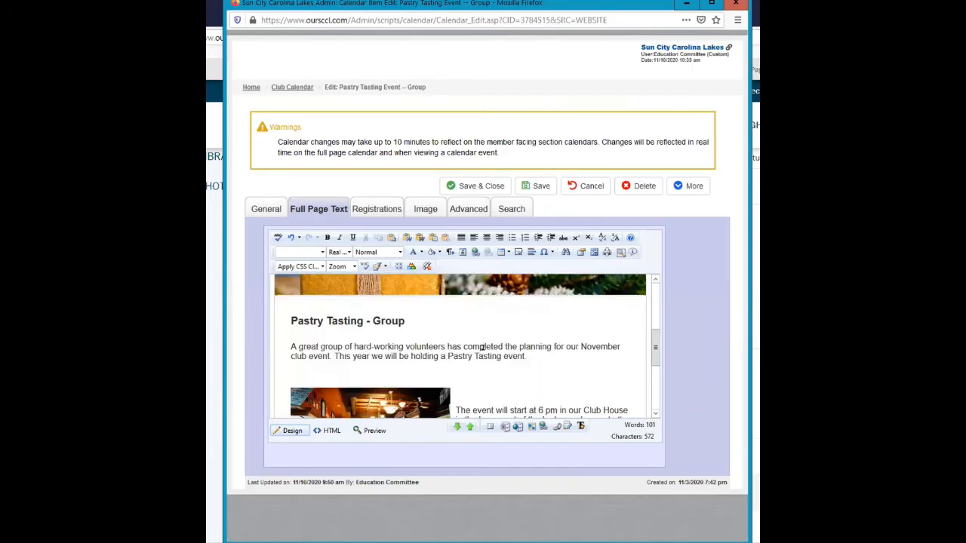
pyautogui.scroll(-5, 506, 351)
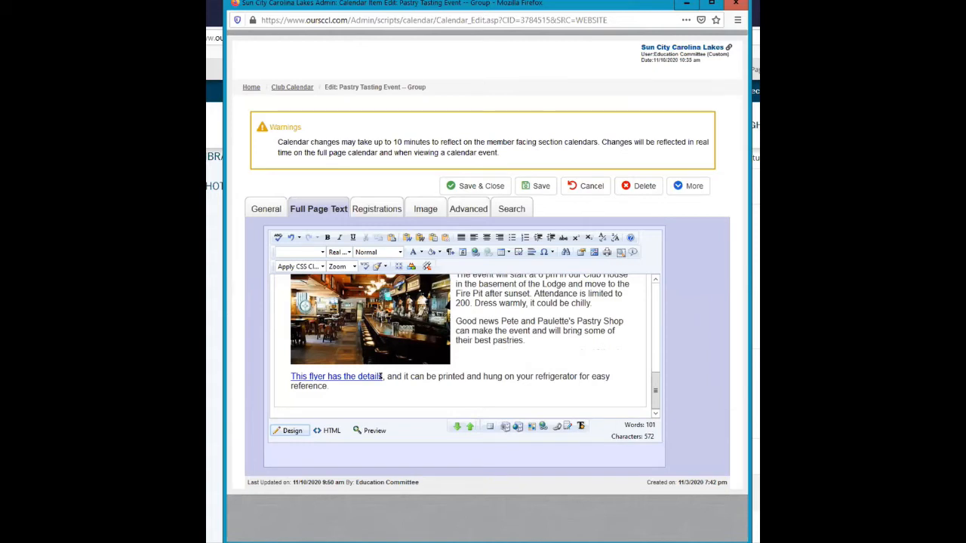
pyautogui.click(260, 210)
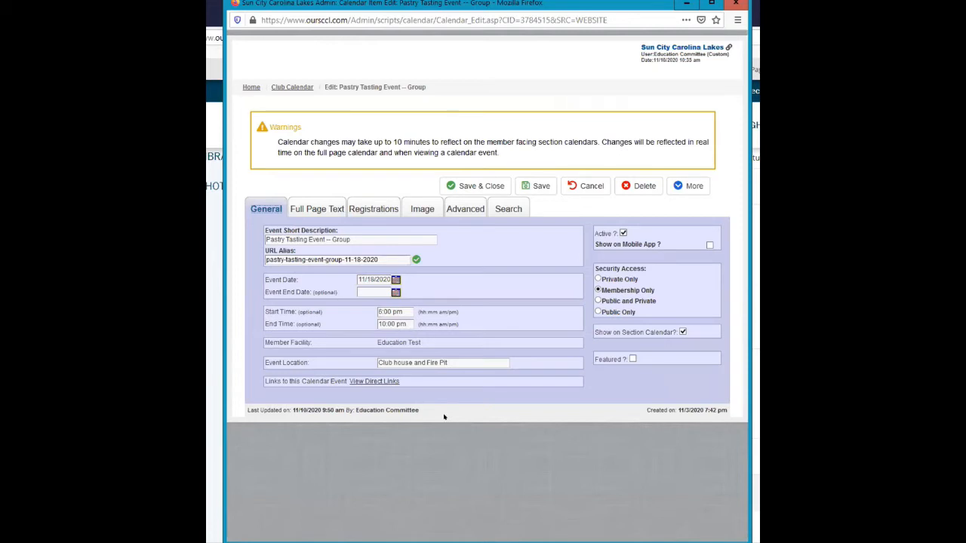
# Step: Set the event registration type of Pastry Tasting Event -- Group to Registration Required, and bring up its registration limits and options
pyautogui.click(380, 210)
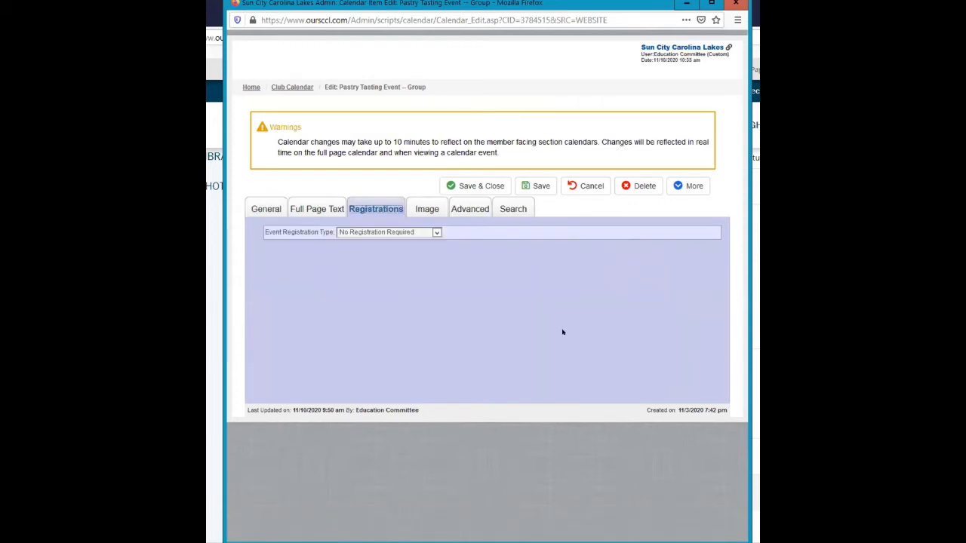
pyautogui.click(436, 234)
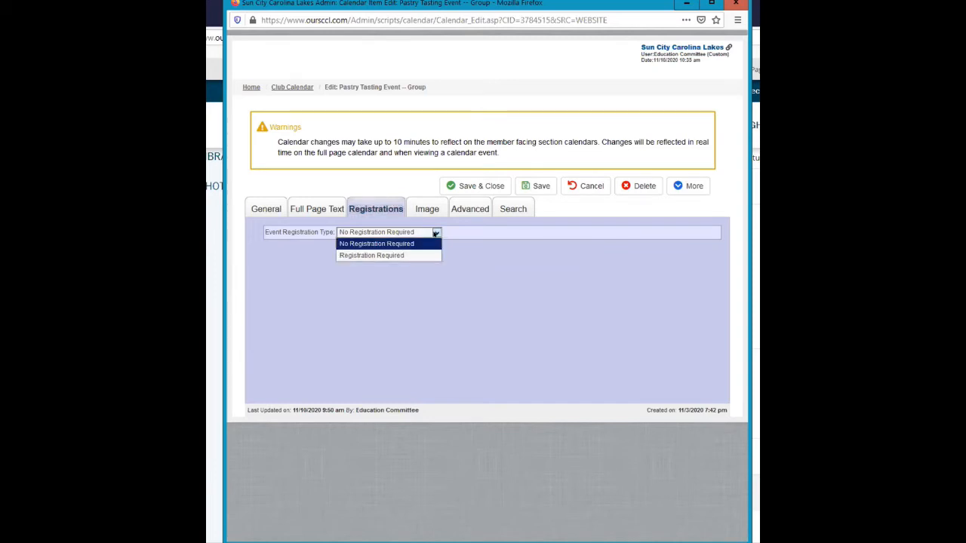
pyautogui.click(402, 255)
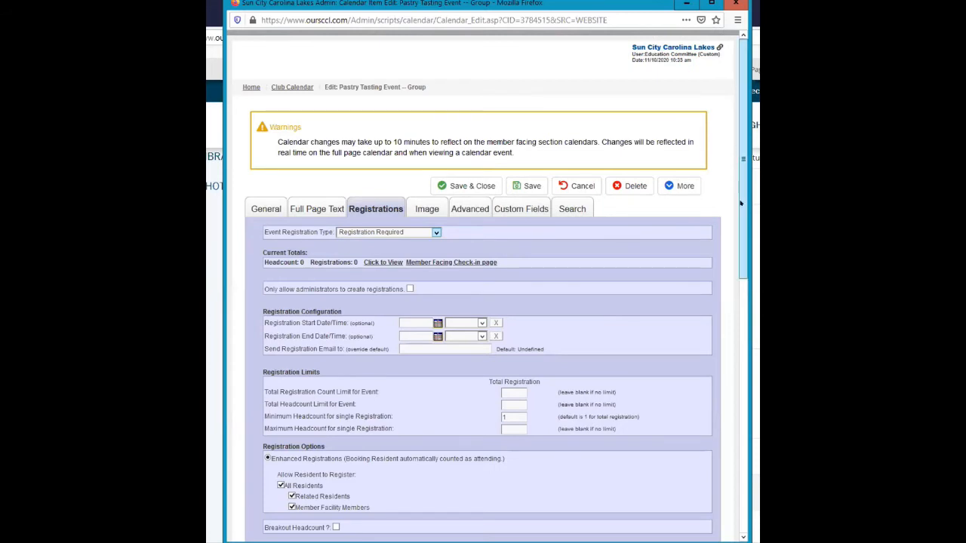
pyautogui.scroll(-2, 469, 245)
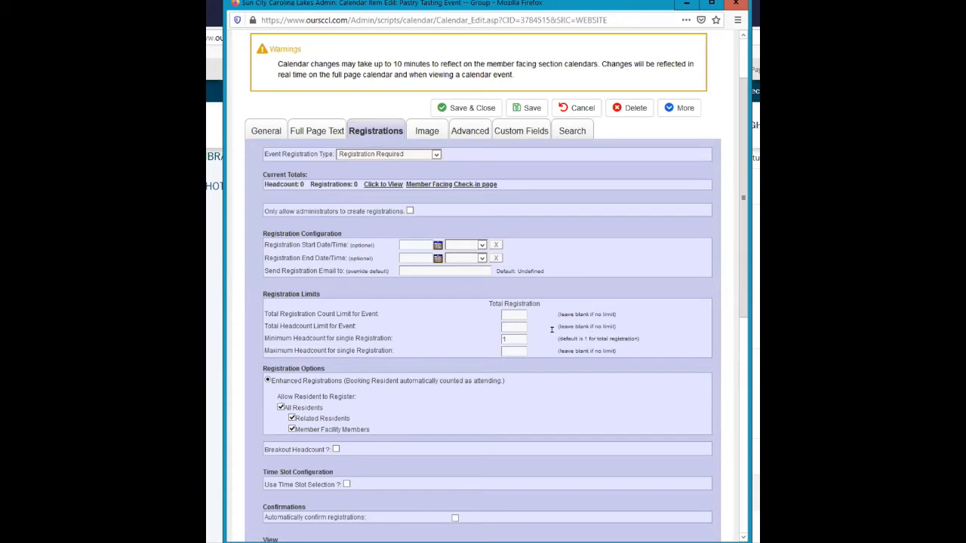
# Step: Limit the event's total headcount to 200 and the maximum headcount for a single registration to 3
pyautogui.write('200')
pyautogui.write('3')
pyautogui.scroll(-2, 563, 371)
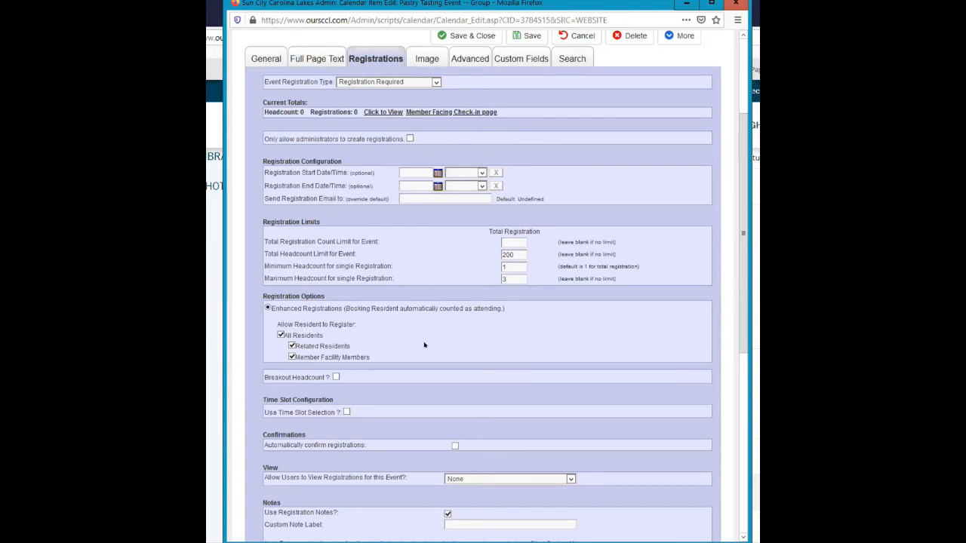
# Step: Try clearing the All Residents and Related Residents registration permissions, and tick each of them again
pyautogui.click(281, 335)
pyautogui.click(281, 335)
pyautogui.click(291, 345)
pyautogui.click(291, 346)
# Step: Turn on automatic confirmation of registrations for the group event
pyautogui.scroll(-2, 400, 321)
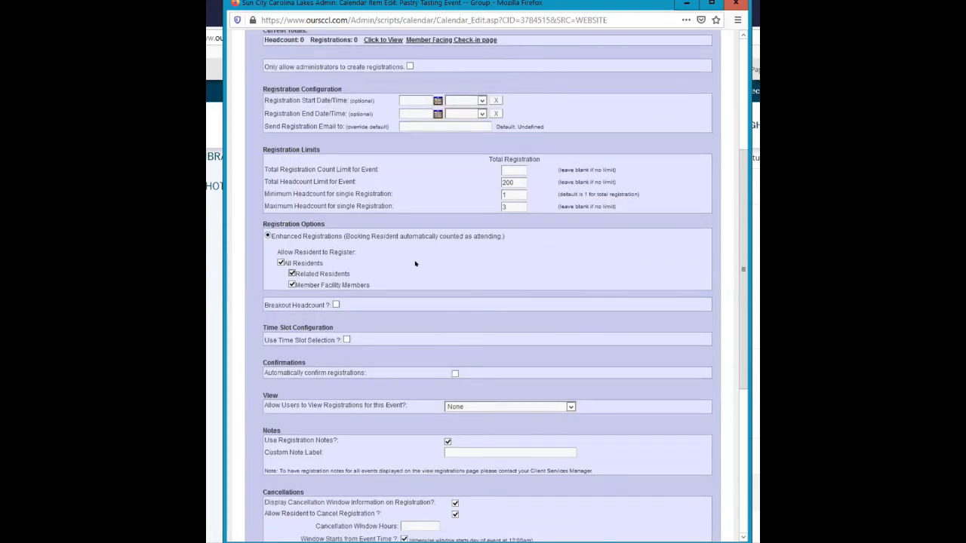
pyautogui.scroll(-2, 414, 266)
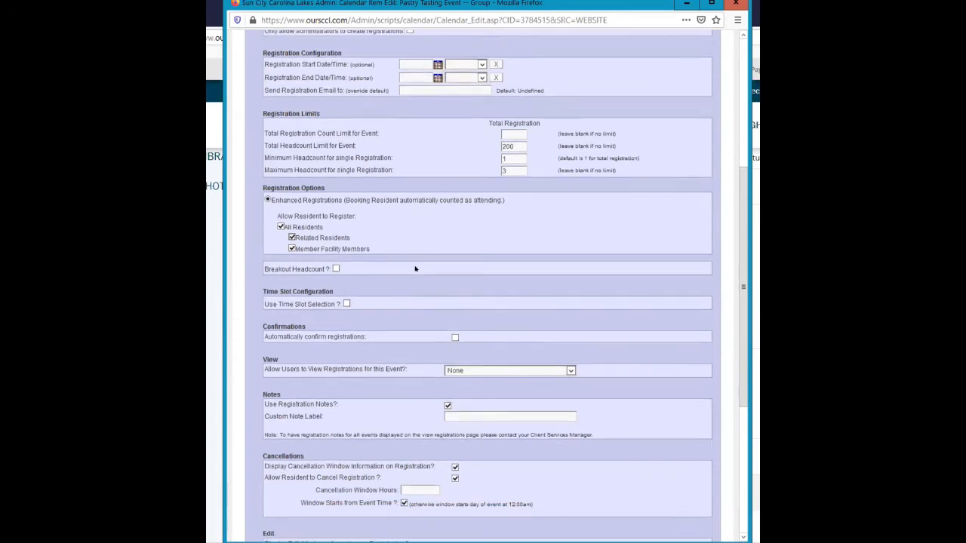
pyautogui.scroll(1, 411, 268)
pyautogui.scroll(-3, 334, 261)
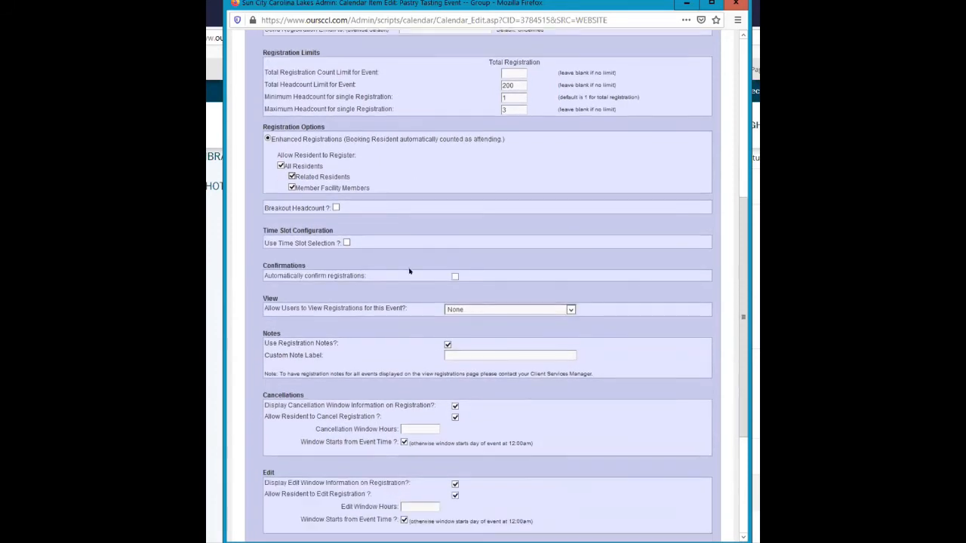
pyautogui.scroll(-1, 334, 262)
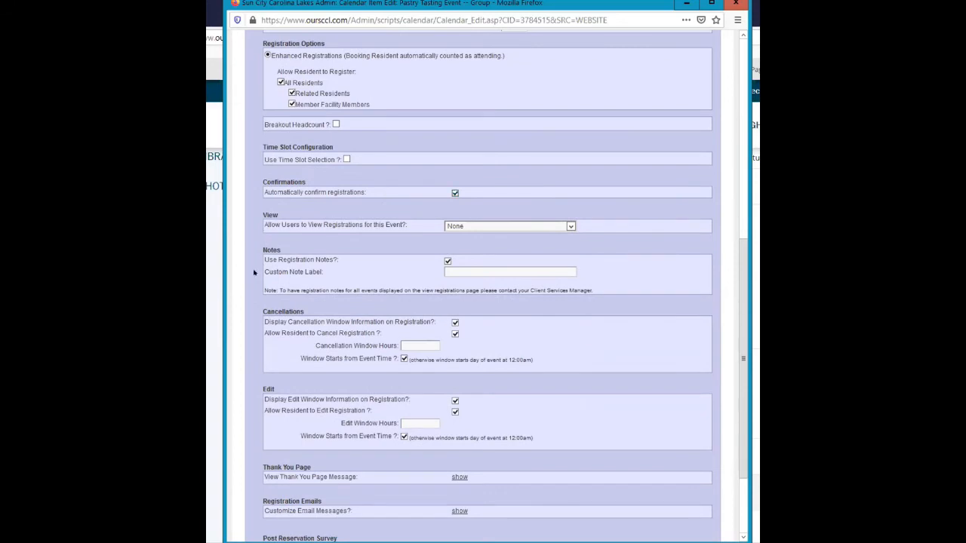
# Step: Show the Thank You Page message and review its text along with the remaining registration settings
pyautogui.scroll(-4, 254, 273)
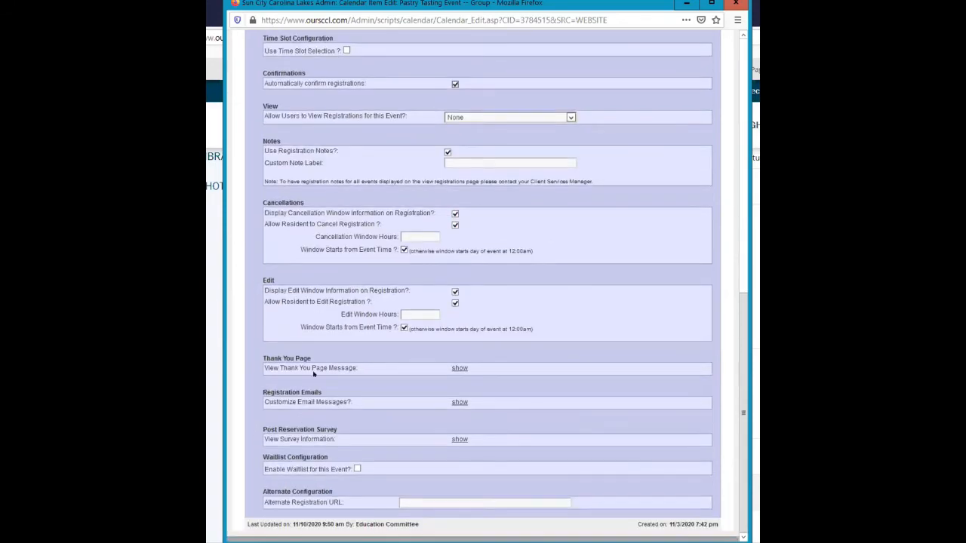
pyautogui.click(460, 368)
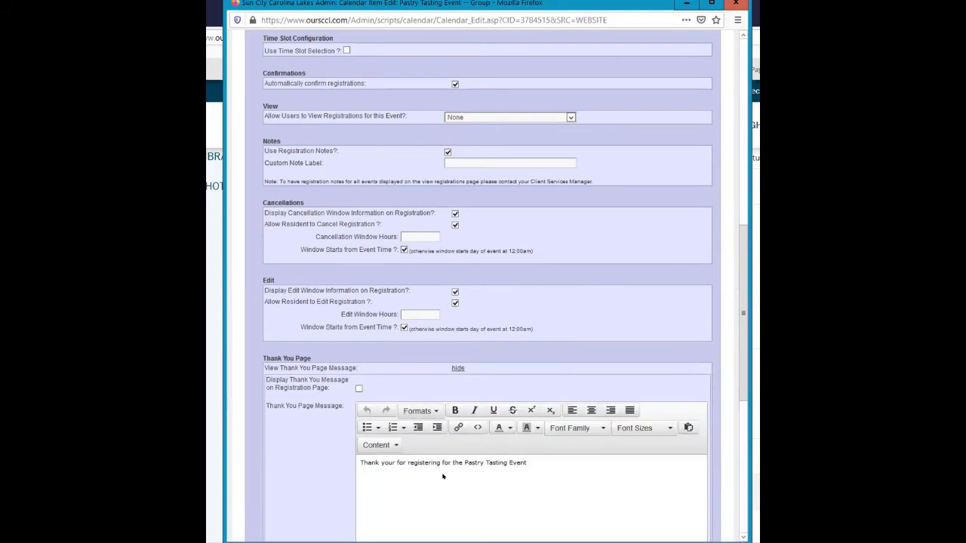
pyautogui.moveTo(541, 459); pyautogui.dragTo(296, 456)
pyautogui.scroll(-5, 294, 456)
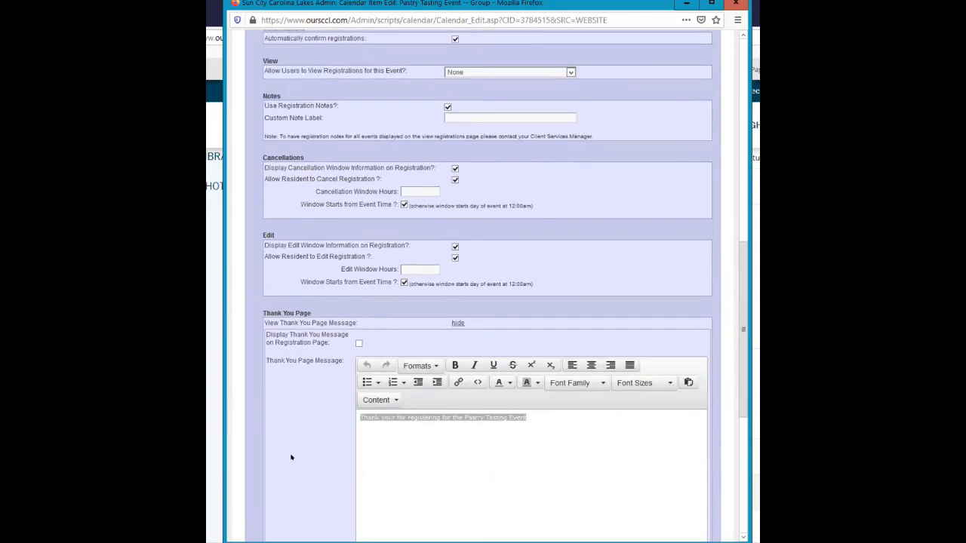
pyautogui.scroll(-2, 287, 453)
pyautogui.scroll(-2, 285, 451)
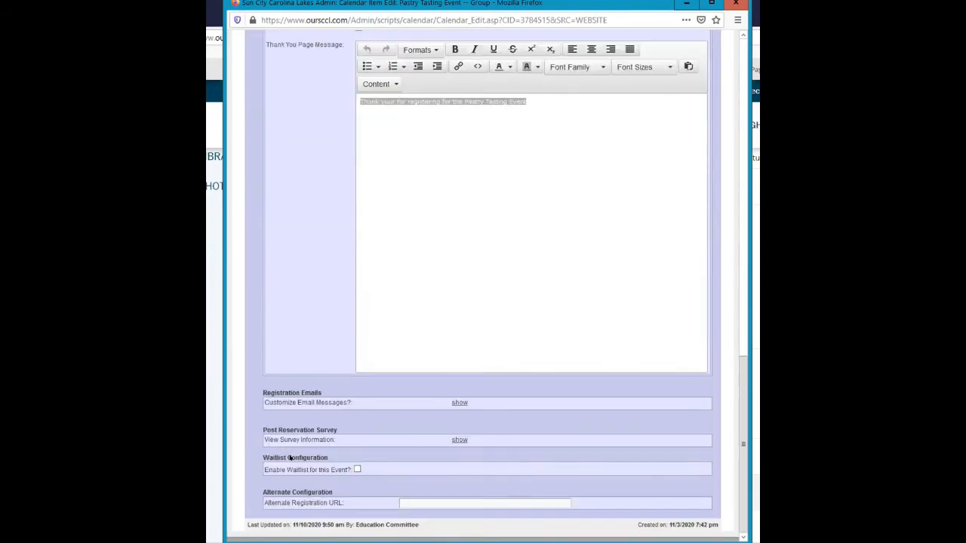
pyautogui.scroll(4, 739, 255)
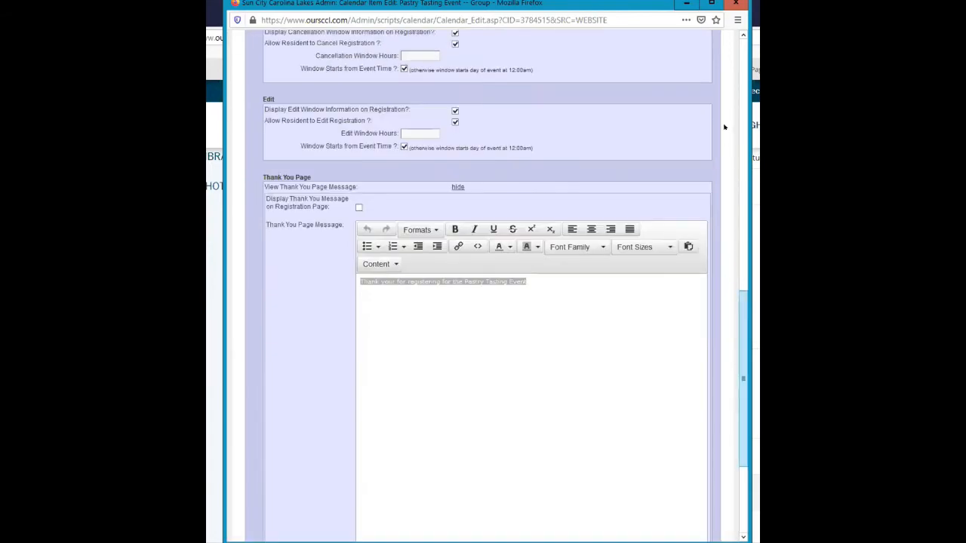
pyautogui.scroll(11, 687, 252)
pyautogui.scroll(3, 687, 255)
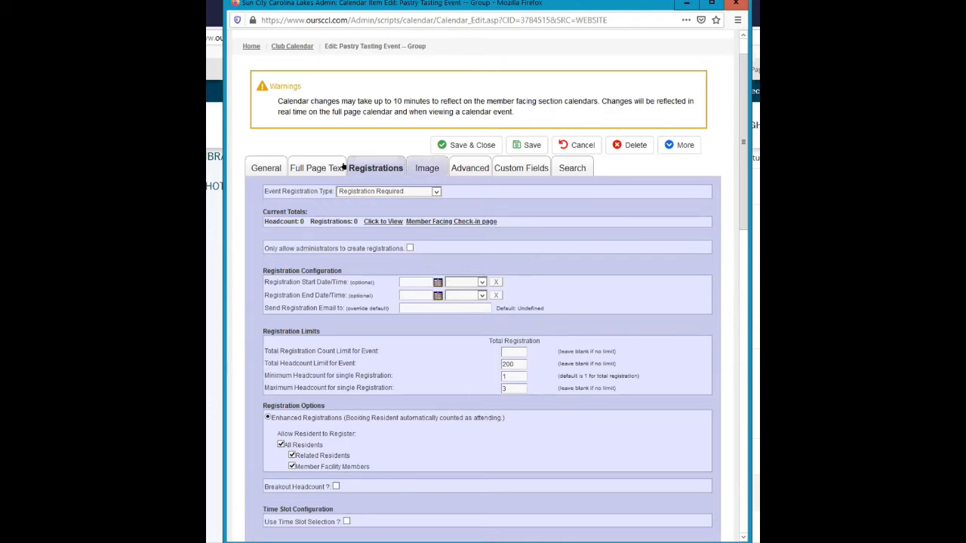
# Step: Define Custom Field 1 as Checkboxes labelled "Preferred drink", making it required, shown on list views and reports, and summarized there
pyautogui.click(520, 168)
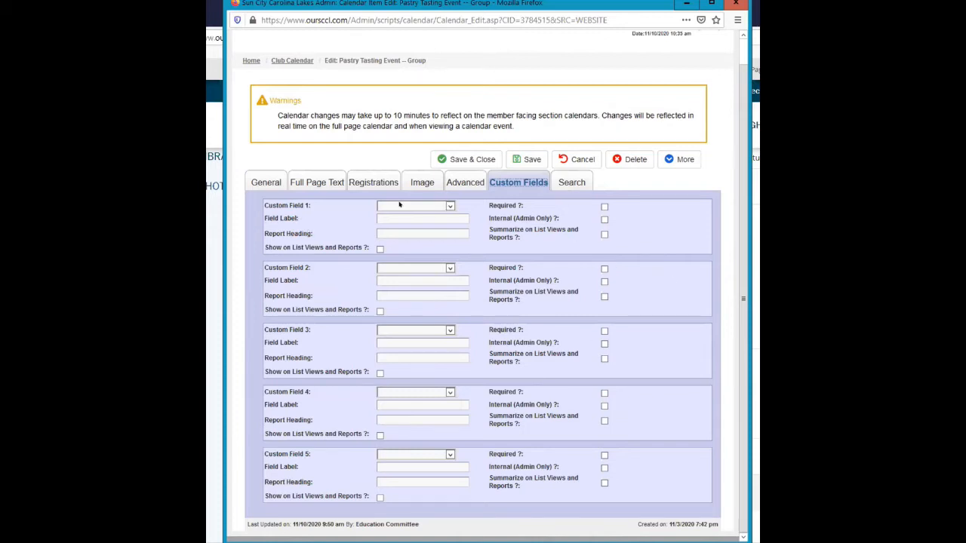
pyautogui.click(448, 206)
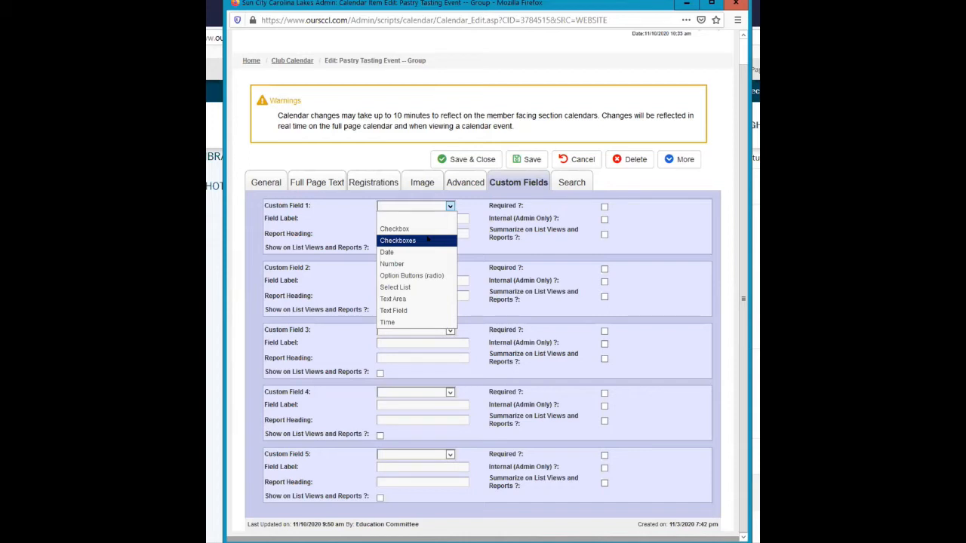
pyautogui.click(428, 240)
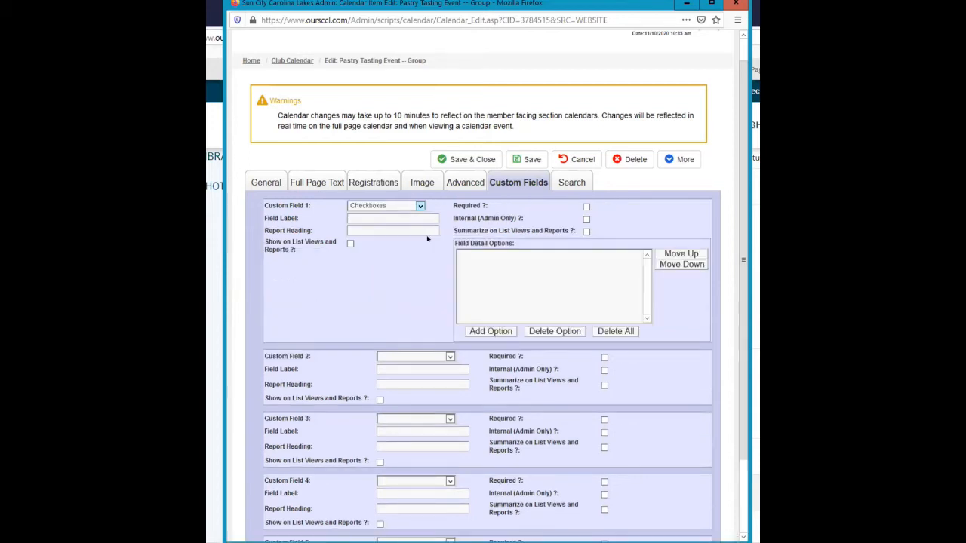
pyautogui.click(364, 214)
pyautogui.write('Preferred drink')
pyautogui.click(349, 244)
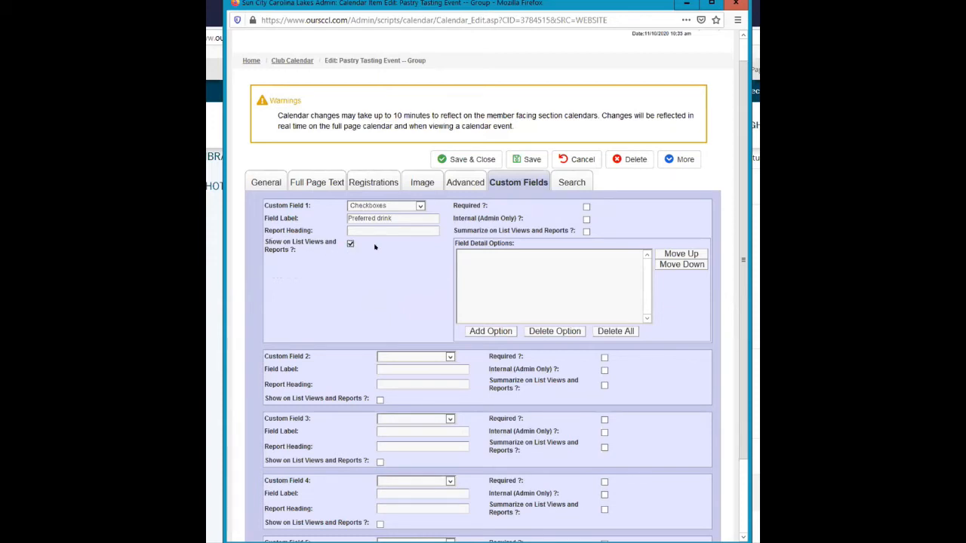
pyautogui.click(585, 232)
pyautogui.click(587, 208)
# Step: Add Coffee, Tea and Cider as the options of the Preferred drink field
pyautogui.click(490, 331)
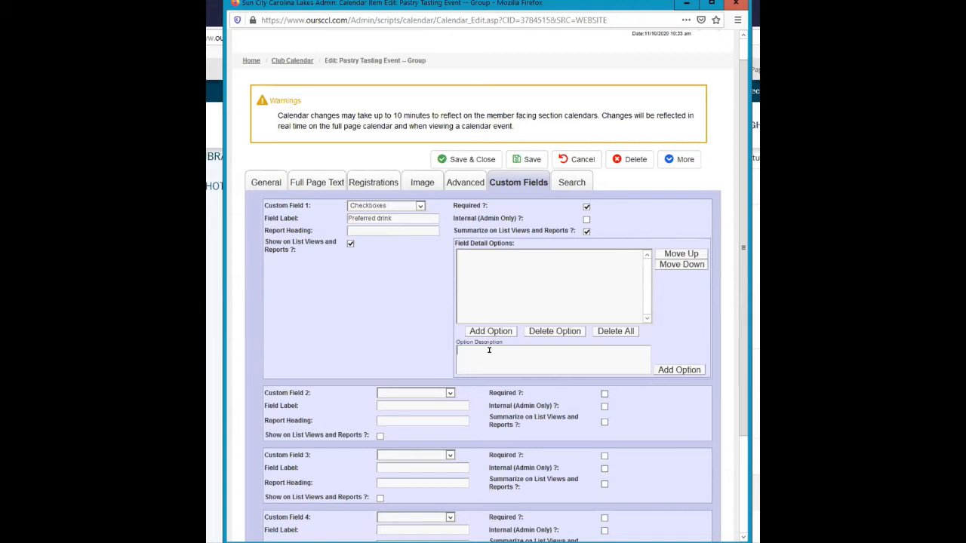
pyautogui.write('Coffee')
pyautogui.click(662, 370)
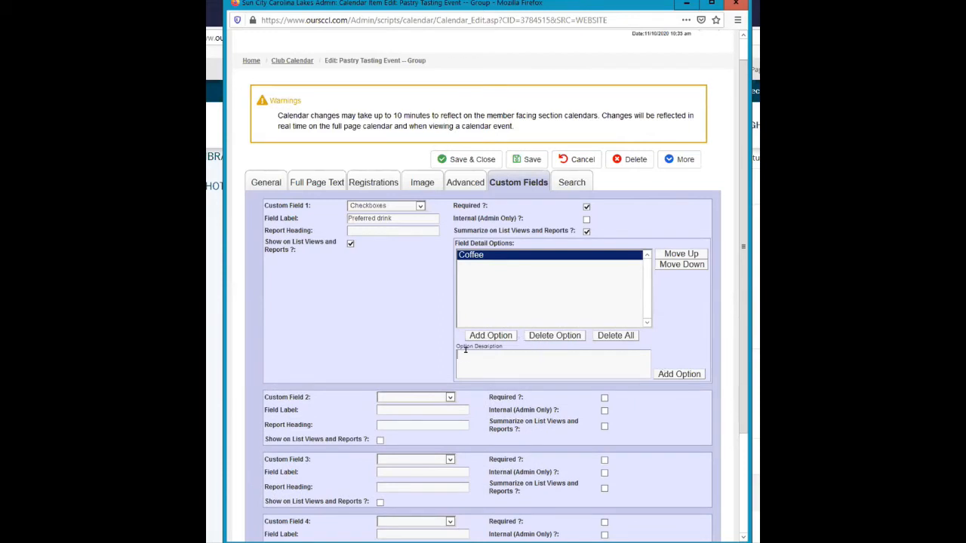
pyautogui.write('Tea')
pyautogui.click(680, 374)
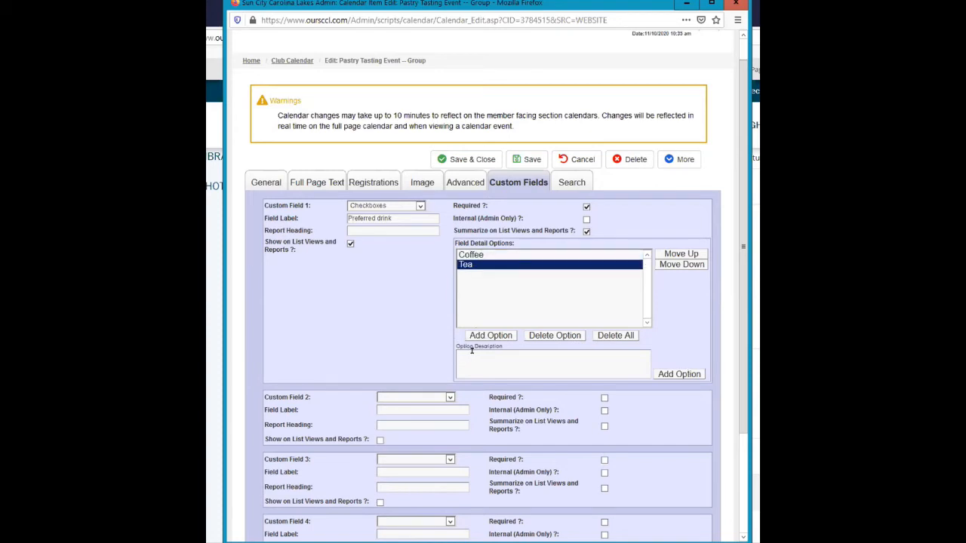
pyautogui.click(472, 349)
pyautogui.write('Cider')
pyautogui.click(682, 374)
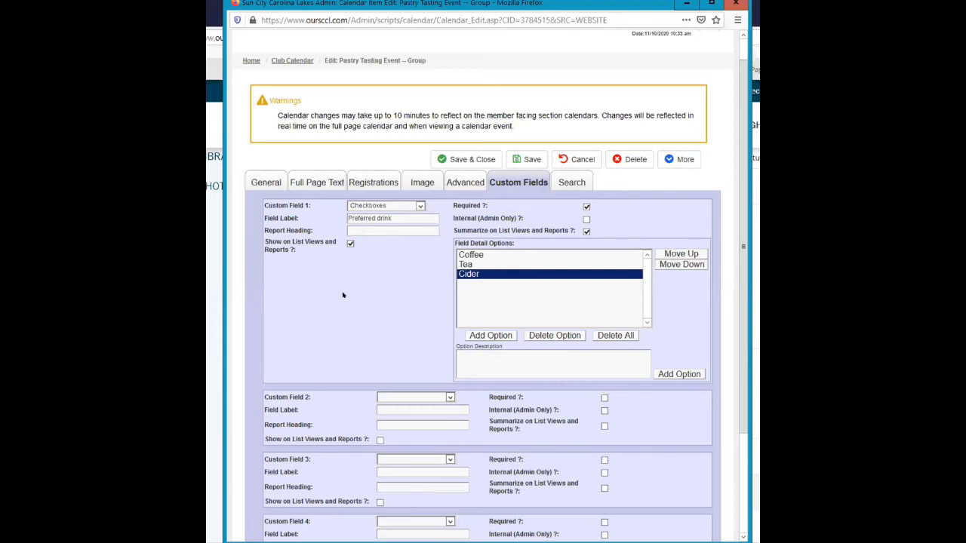
# Step: Define Custom Field 2 as Checkboxes labelled "Preferred pastry", making it required, shown on list views and reports, and summarized there
pyautogui.scroll(-2, 342, 295)
pyautogui.click(446, 326)
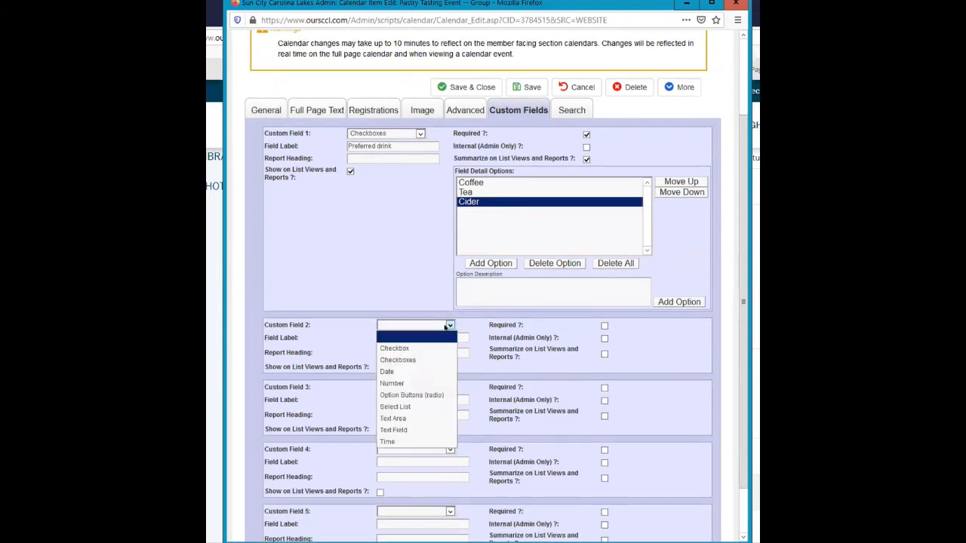
pyautogui.click(397, 361)
pyautogui.click(380, 348)
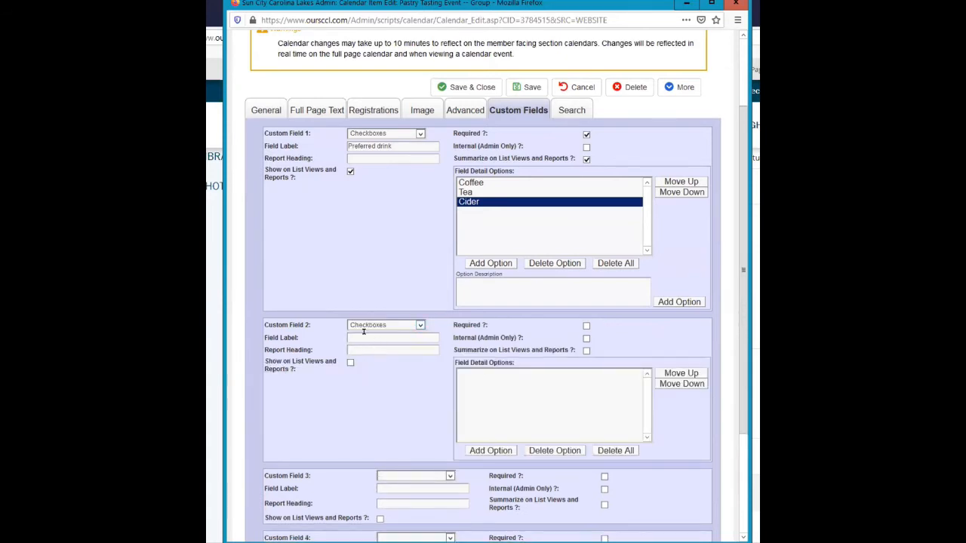
pyautogui.click(363, 334)
pyautogui.write('Preferred pastry')
pyautogui.click(350, 363)
pyautogui.click(586, 325)
pyautogui.scroll(-1, 367, 433)
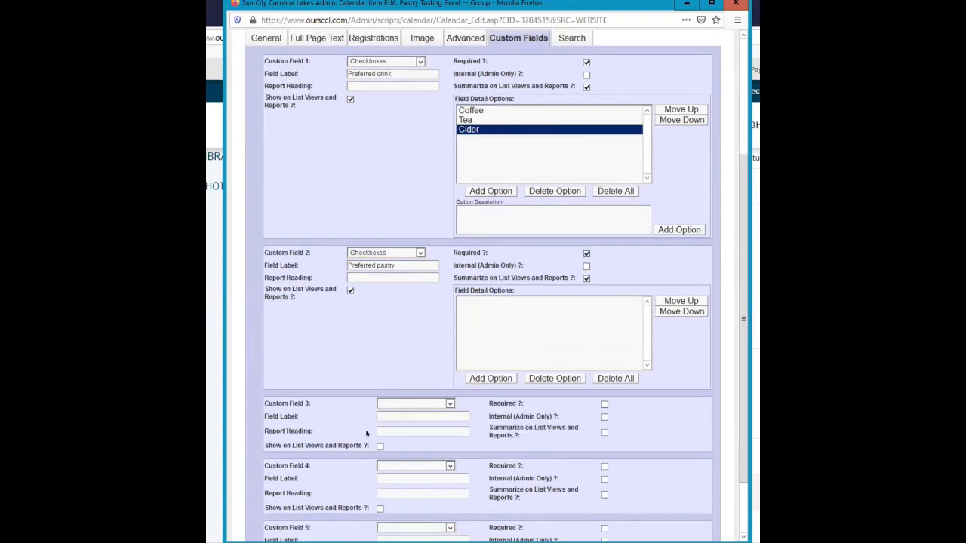
# Step: Add Cinnamon bun, Turnover and Kolache as the options of the Preferred pastry field
pyautogui.click(492, 377)
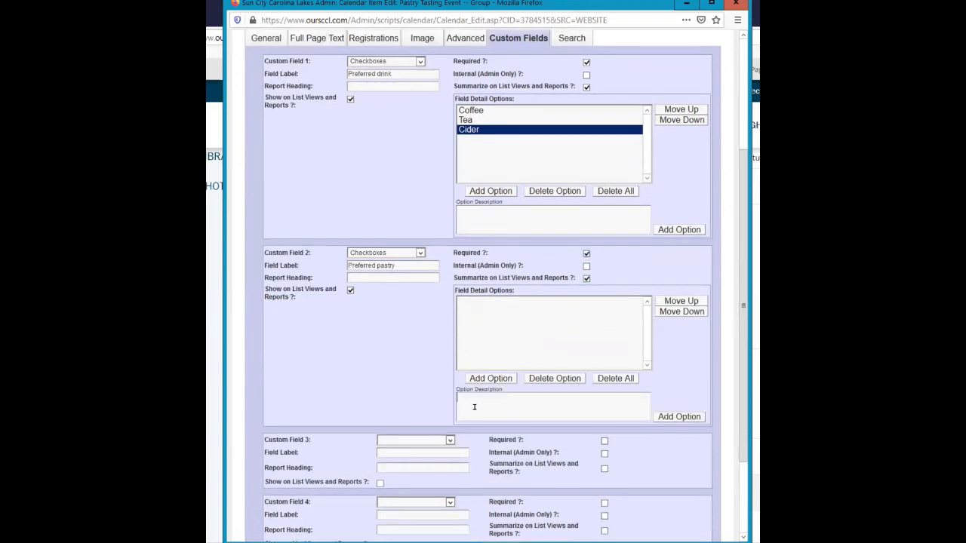
pyautogui.write('Cinnamon bun')
pyautogui.click(671, 416)
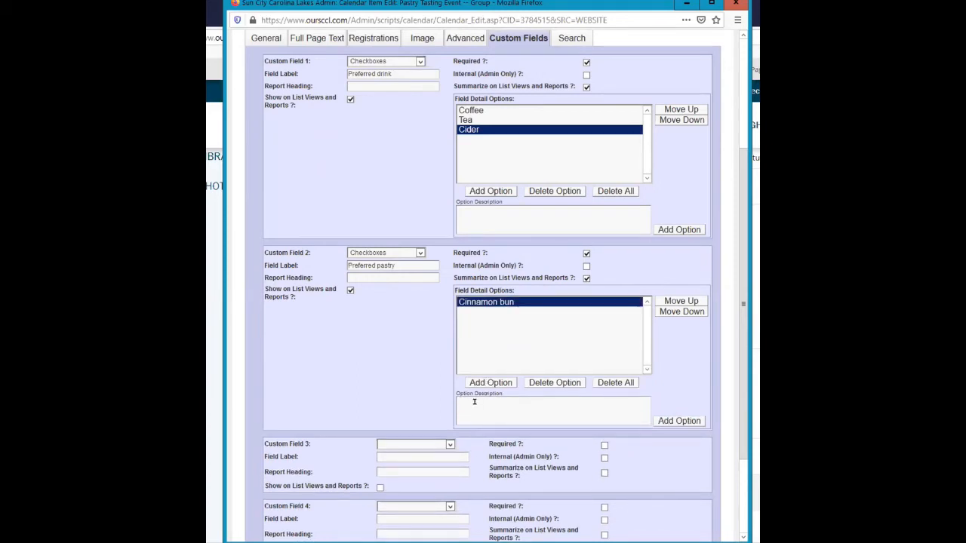
pyautogui.write('Turnover')
pyautogui.click(679, 420)
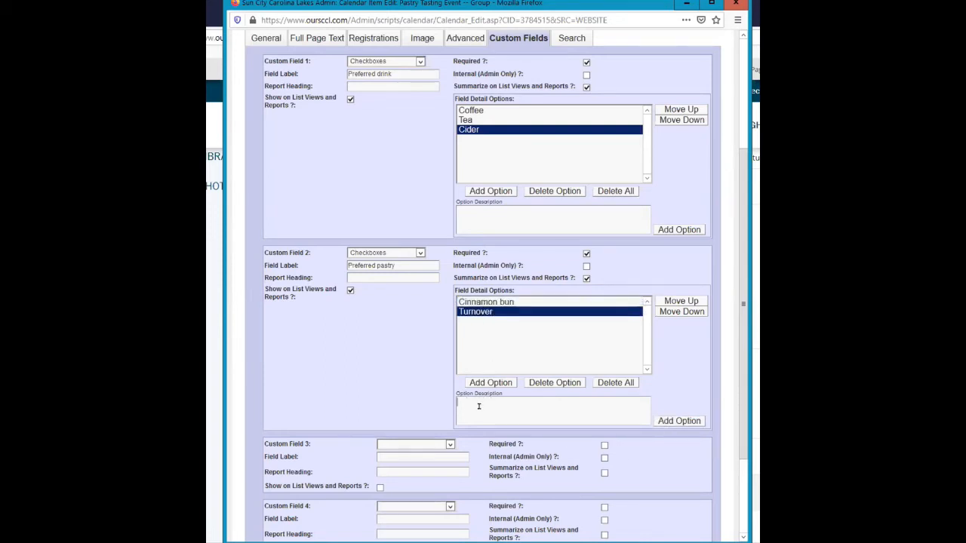
pyautogui.write('Kolachhe')
pyautogui.press('Left')
pyautogui.press('BackSpace')
pyautogui.click(664, 421)
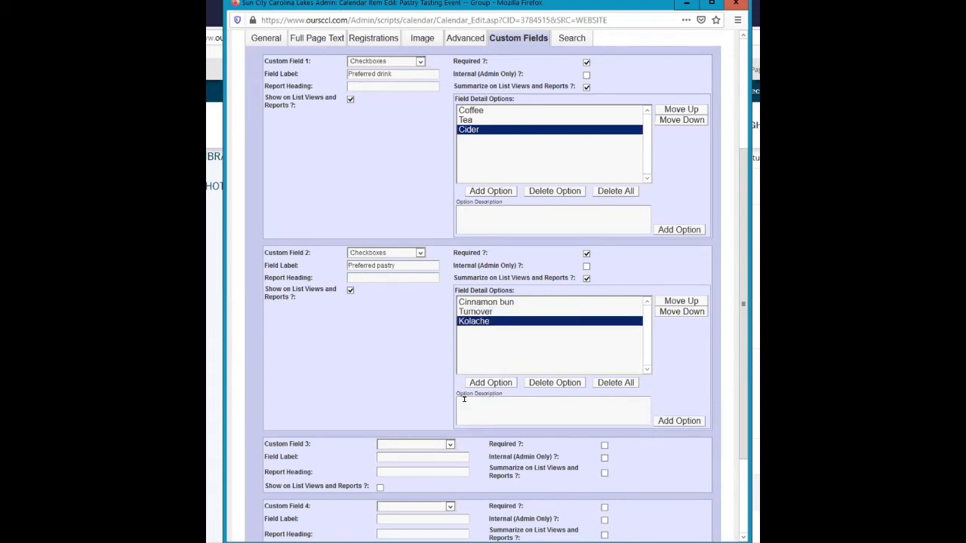
# Step: Add the option "Swiss pasties" to the Preferred pastry custom field, and save and close the event
pyautogui.write('Swiss pastries')
pyautogui.click(501, 402)
pyautogui.press('BackSpace')
pyautogui.press('BackSpace')
pyautogui.write('i')
pyautogui.click(679, 421)
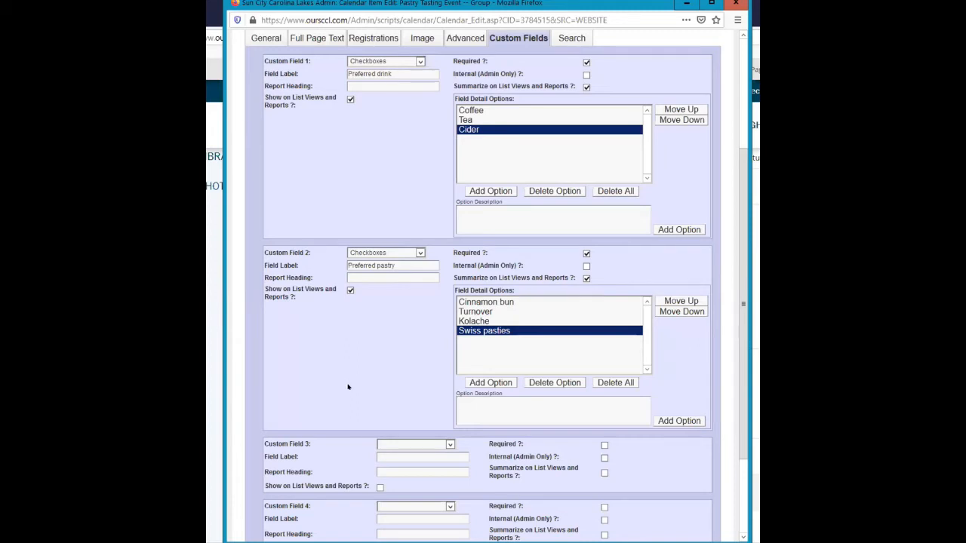
pyautogui.scroll(3, 348, 388)
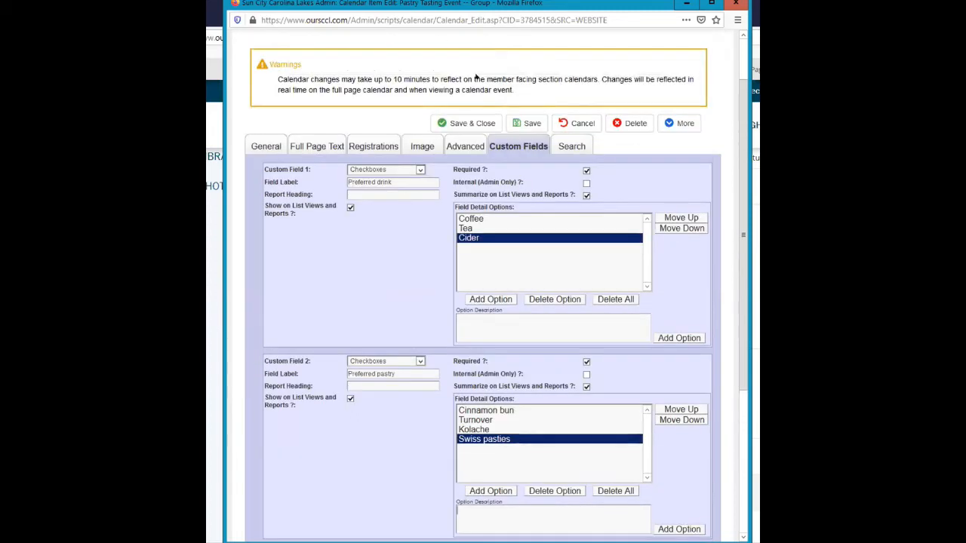
pyautogui.click(472, 123)
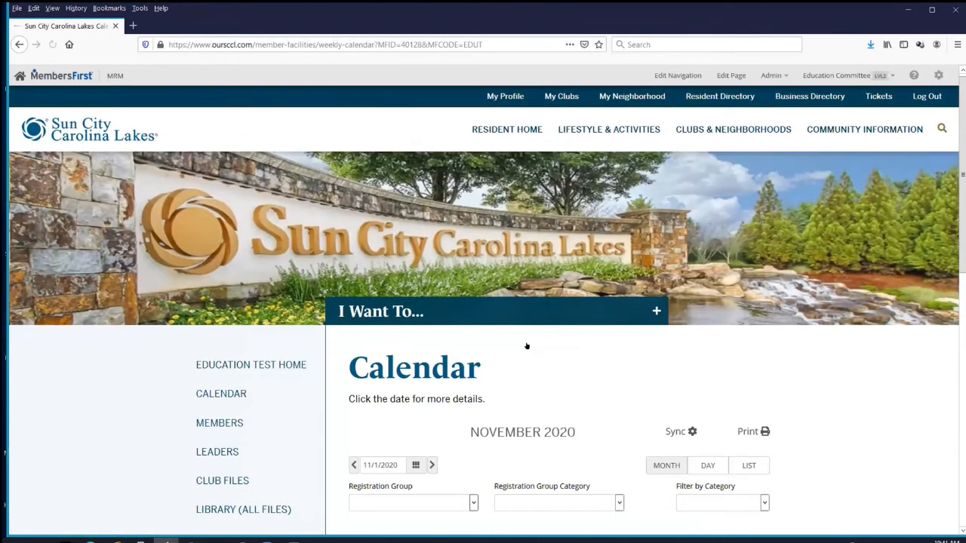
# Step: Open the "Pastry Tasting Event -- Group" event on November 18 from the club's November 2020 calendar
pyautogui.scroll(-5, 533, 345)
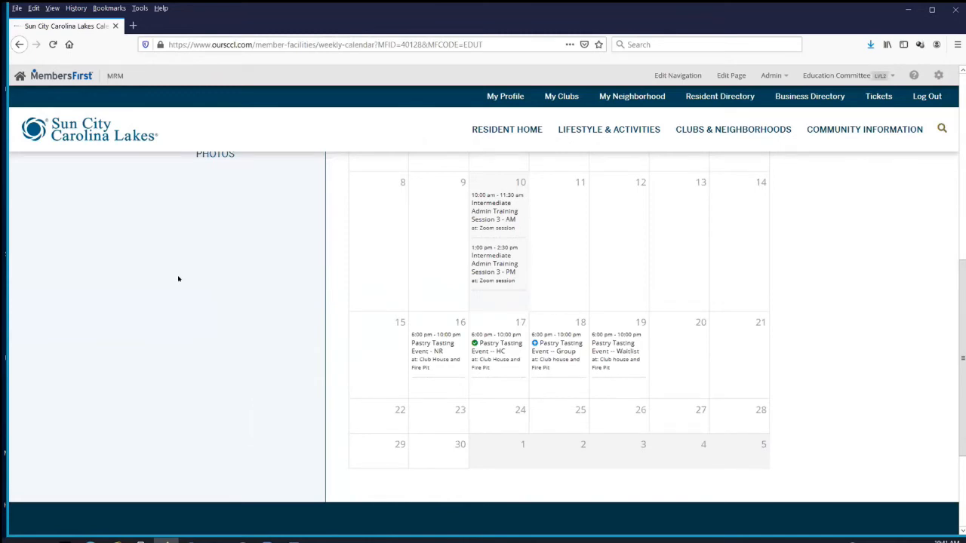
pyautogui.scroll(6, 179, 273)
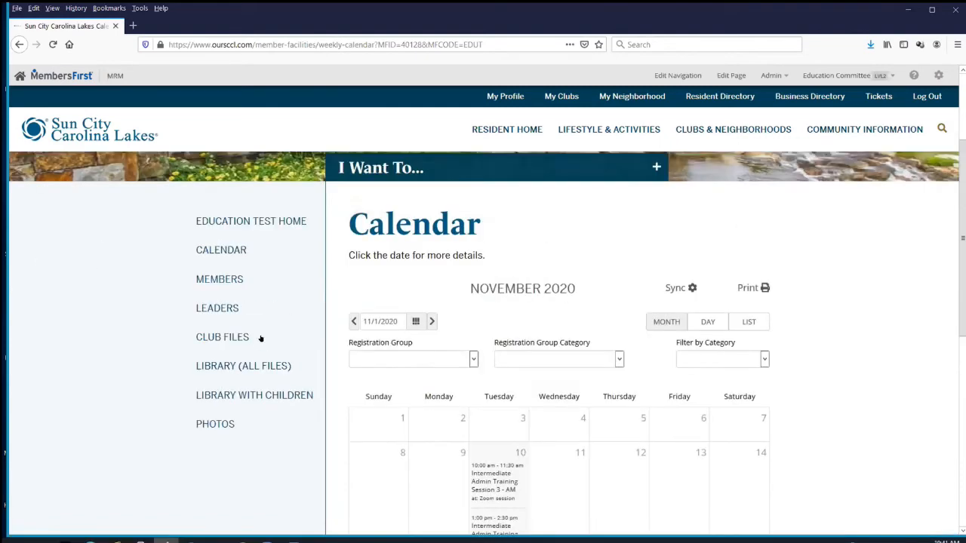
pyautogui.scroll(2, 129, 378)
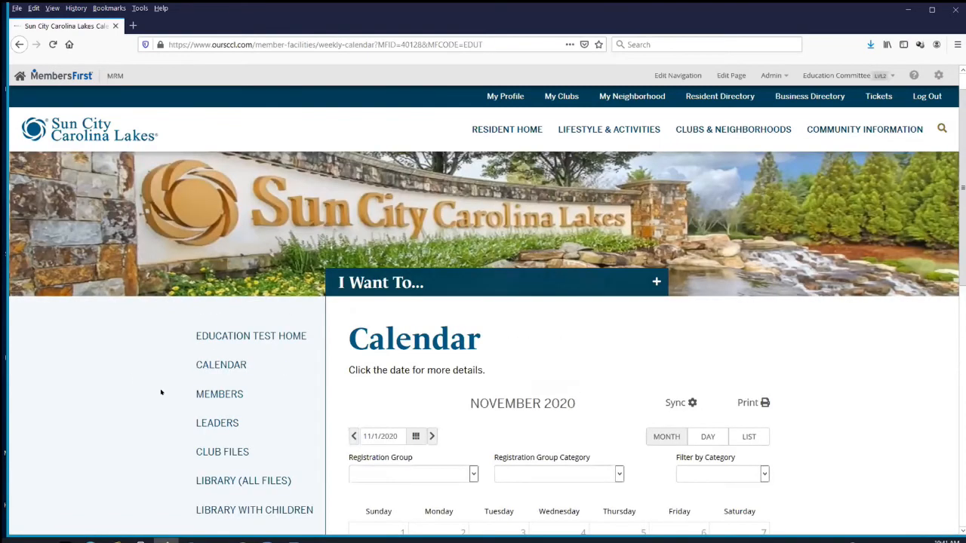
pyautogui.click(236, 402)
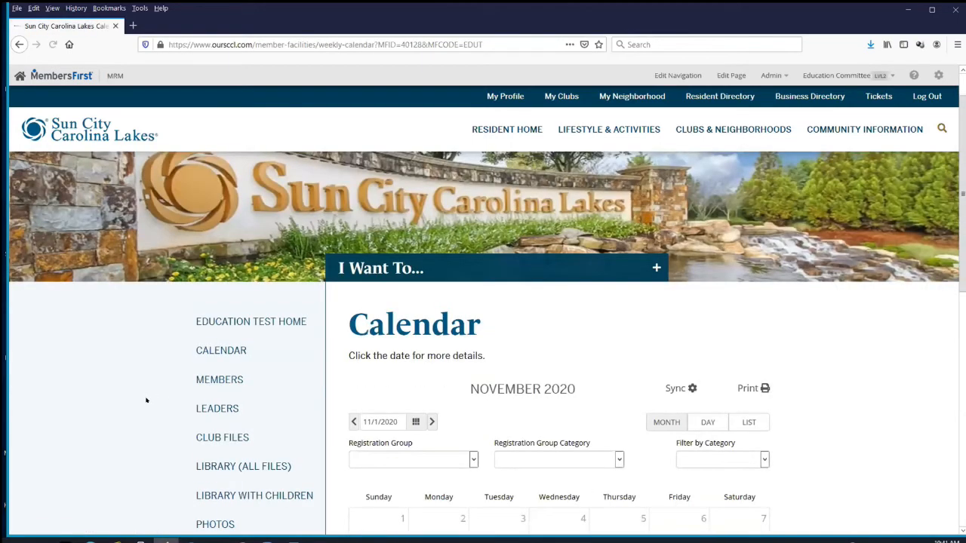
pyautogui.scroll(-4, 149, 393)
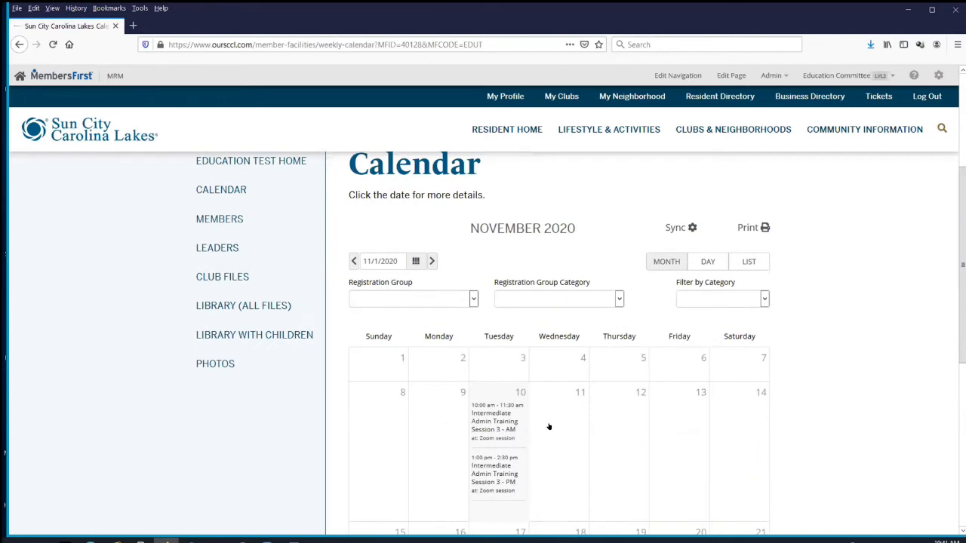
pyautogui.scroll(-3, 549, 427)
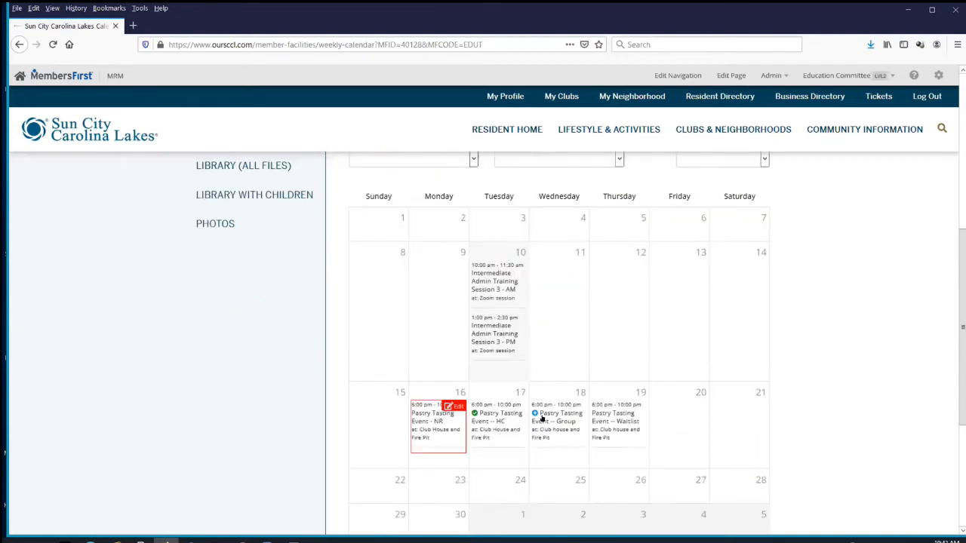
pyautogui.click(542, 421)
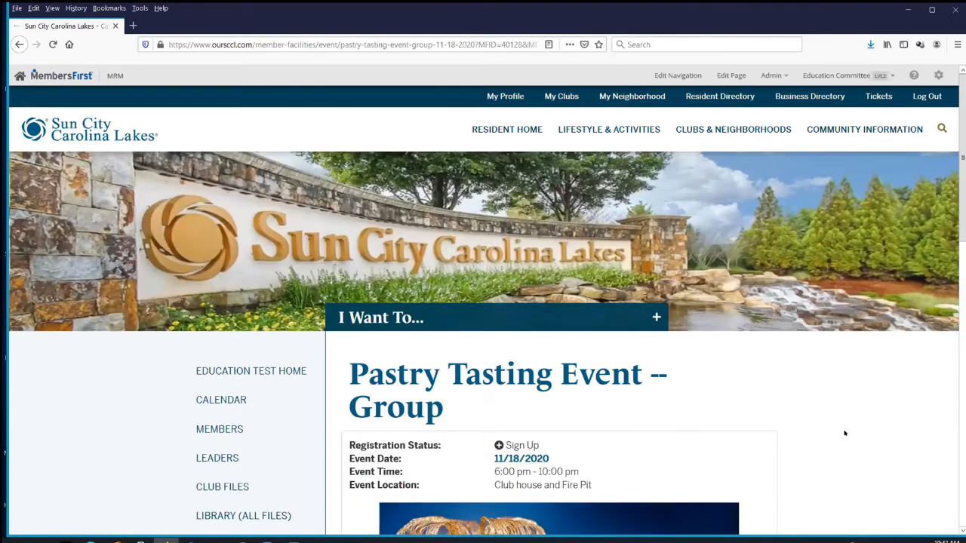
# Step: Add a resident to the event's registration party by looking up the last name and choosing the second match
pyautogui.scroll(-1, 844, 428)
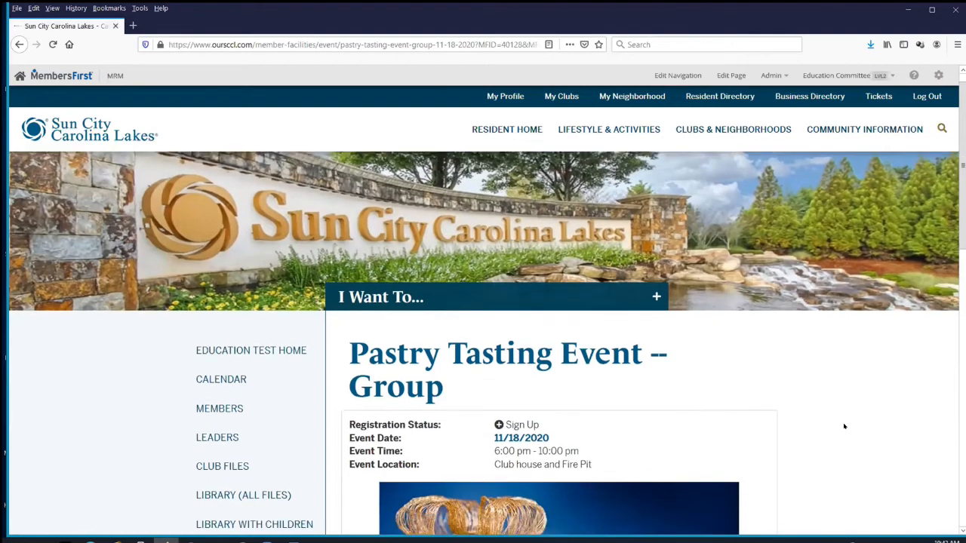
pyautogui.scroll(-3, 612, 394)
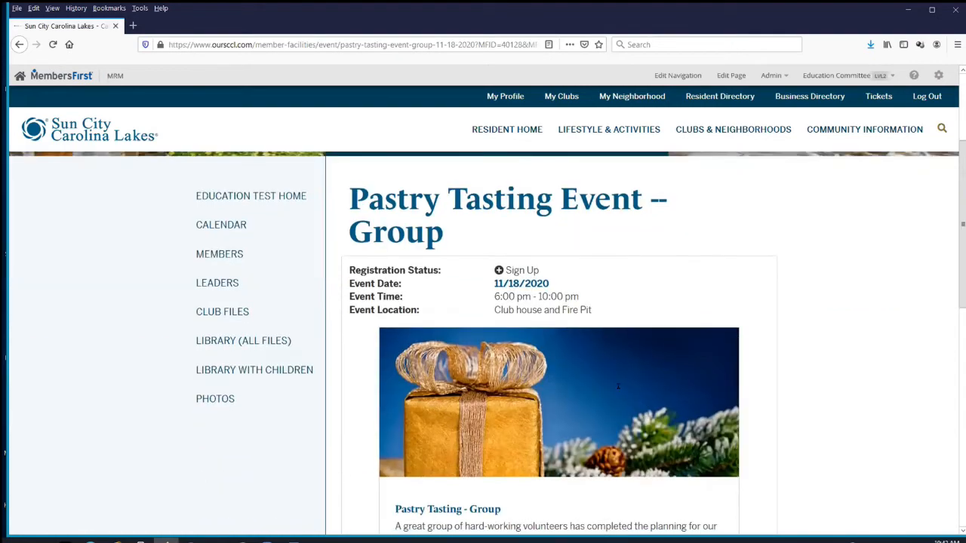
pyautogui.scroll(-3, 617, 386)
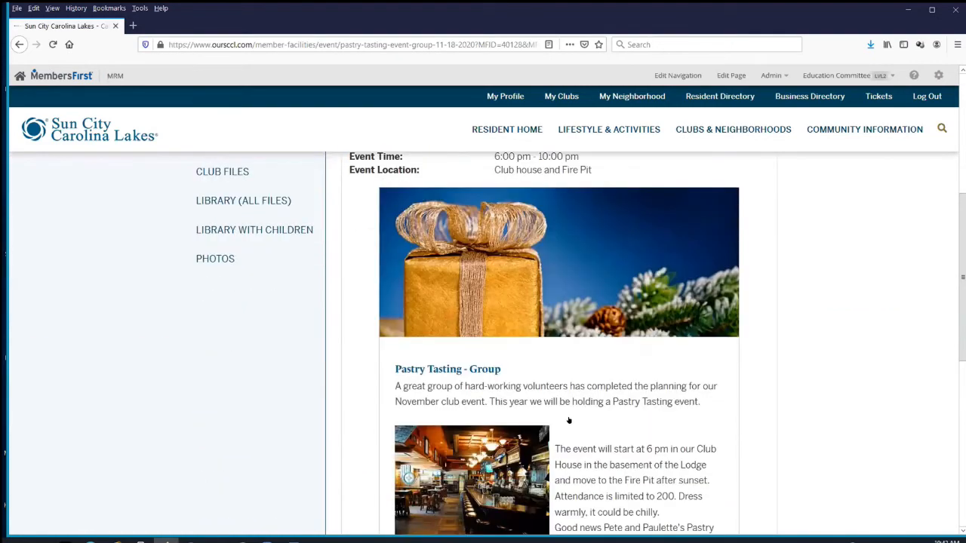
pyautogui.scroll(-5, 543, 420)
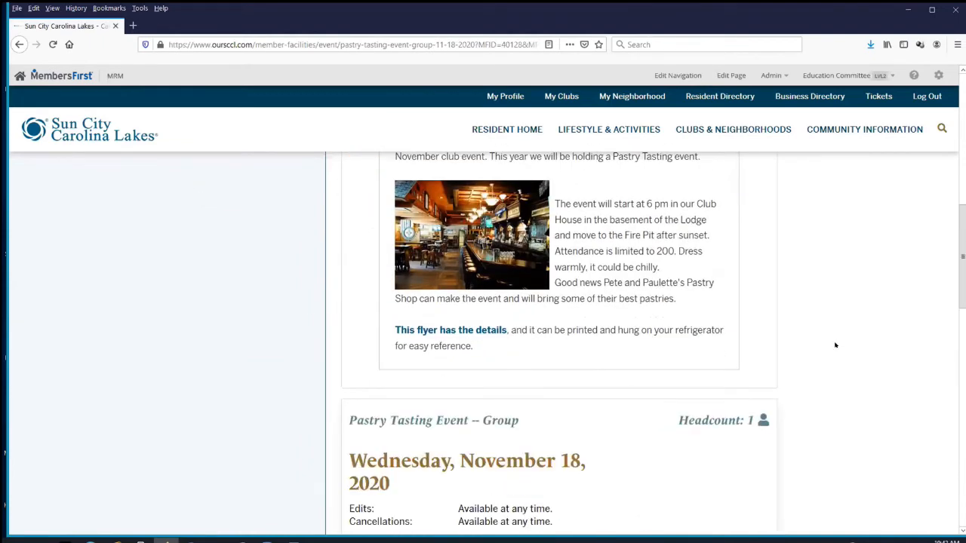
pyautogui.scroll(-3, 836, 345)
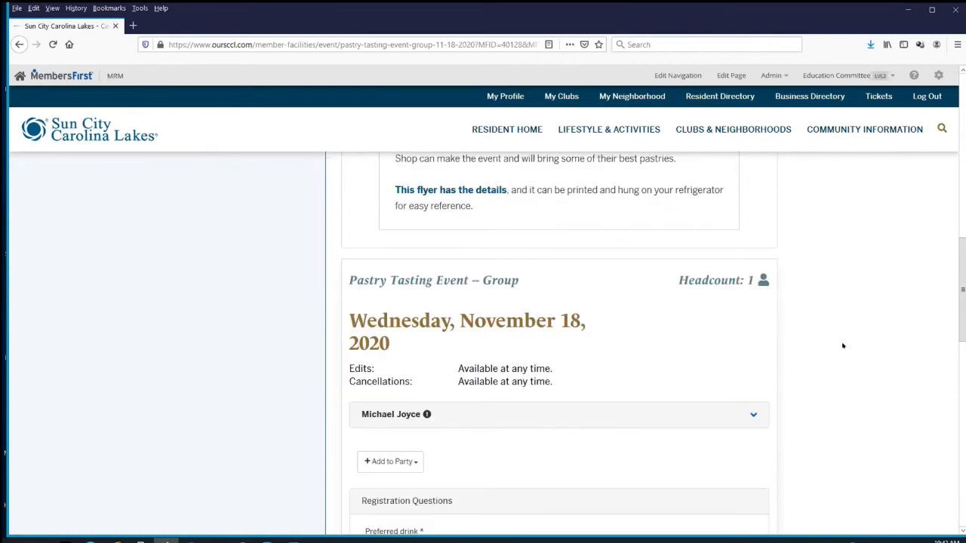
pyautogui.scroll(-2, 746, 337)
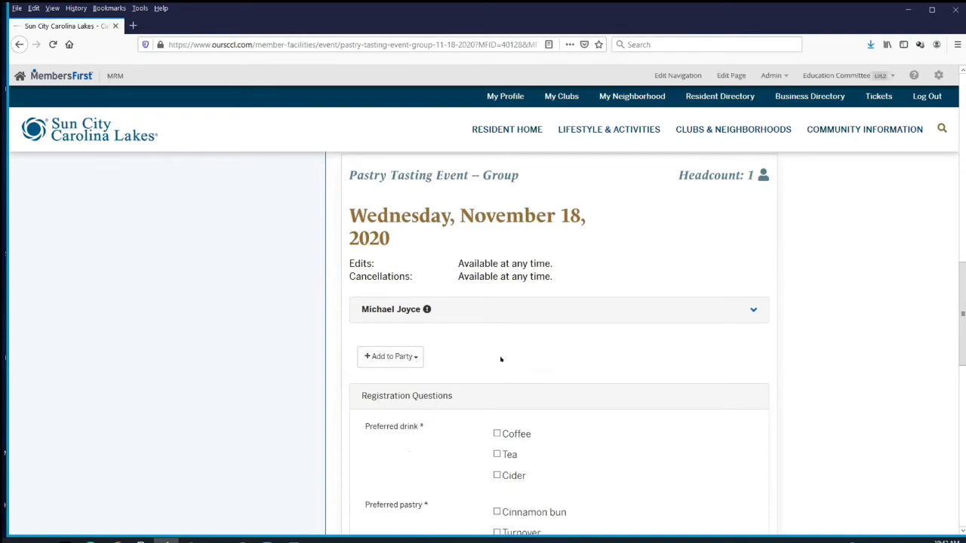
pyautogui.click(387, 357)
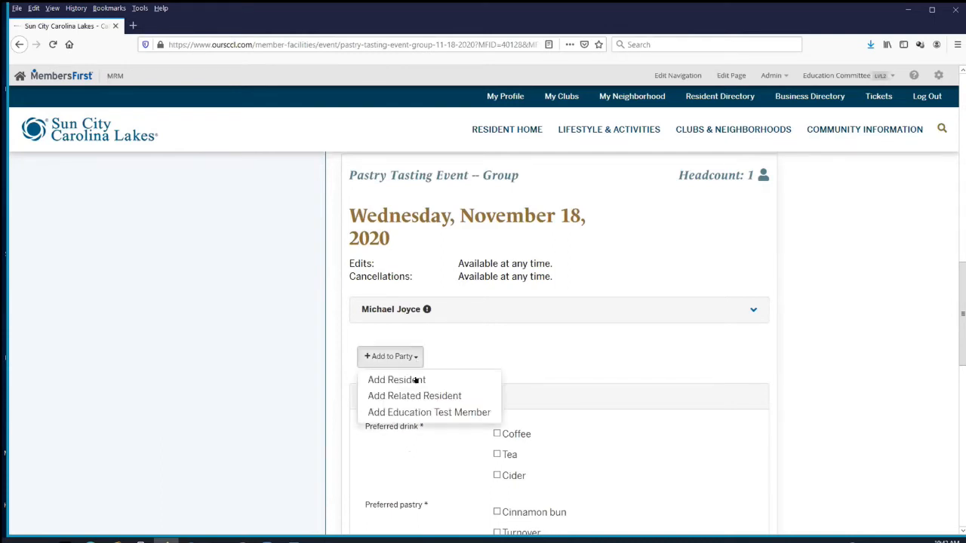
pyautogui.click(411, 380)
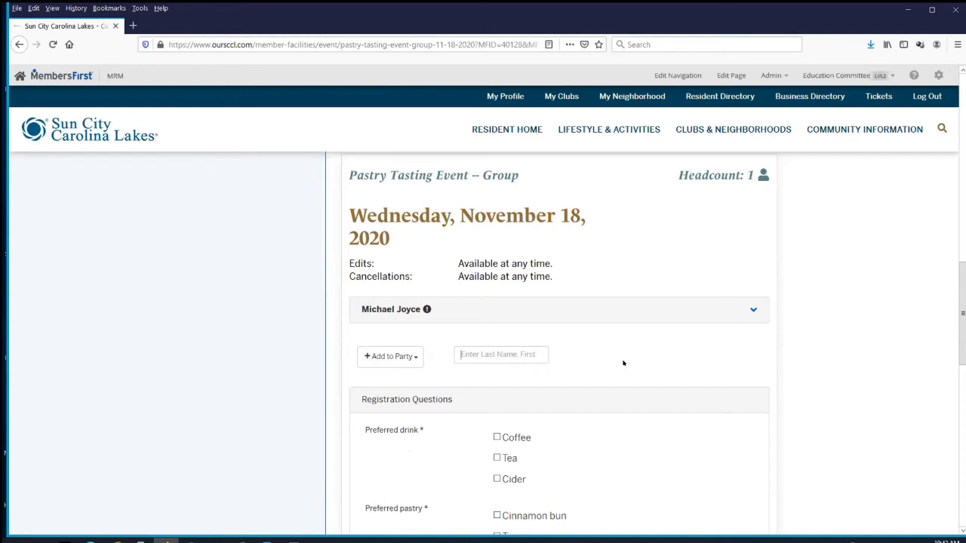
pyautogui.write('cur')
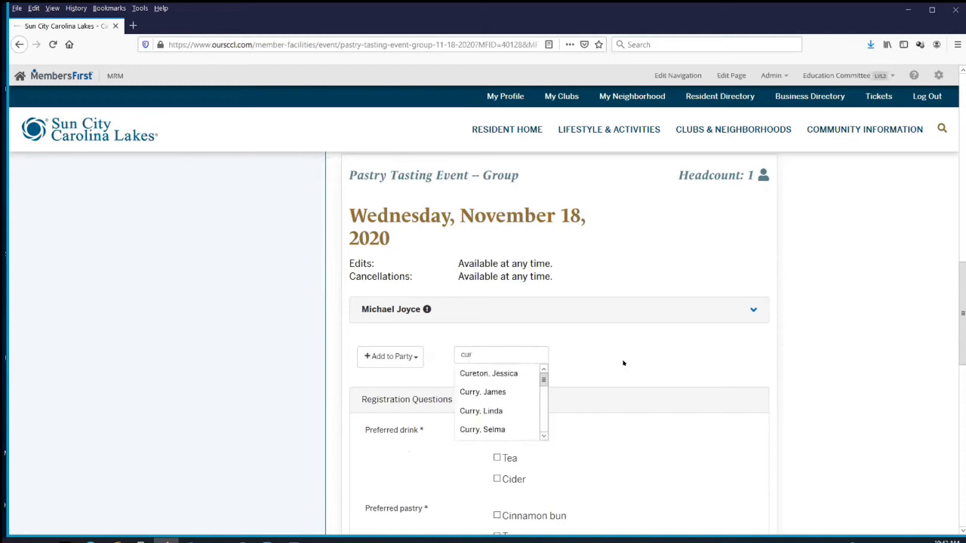
pyautogui.write('t')
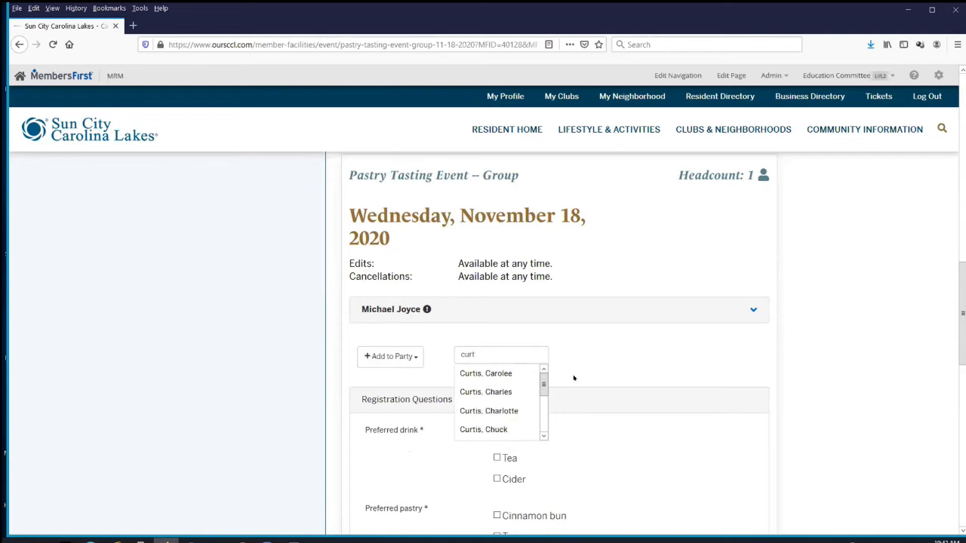
pyautogui.click(506, 392)
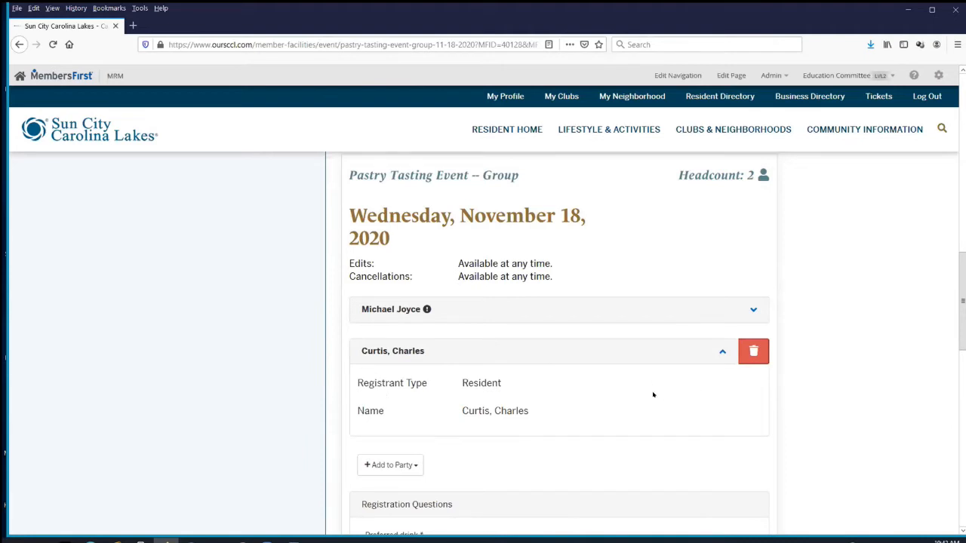
# Step: Add a second resident to the party by looking up the last name and choosing the third match
pyautogui.scroll(-2, 647, 395)
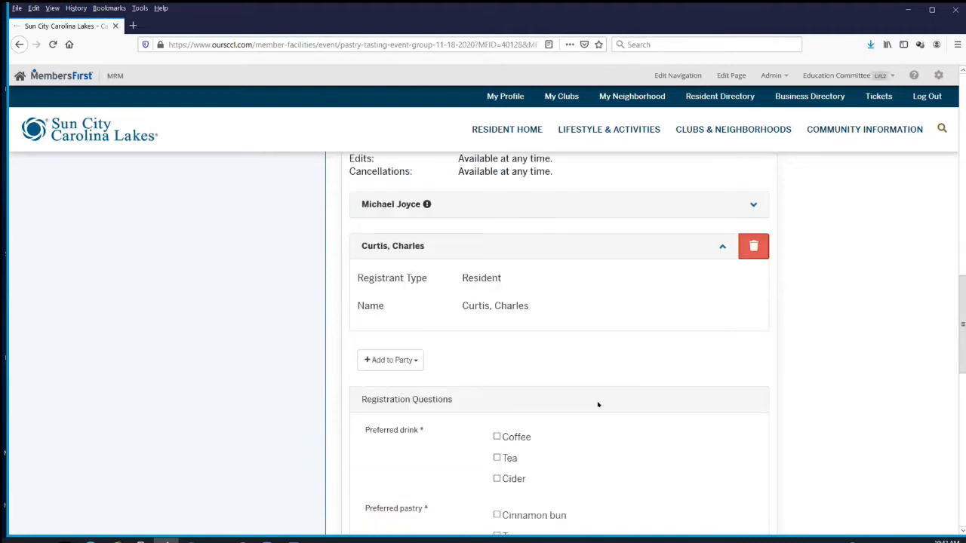
pyautogui.click(399, 361)
pyautogui.click(442, 384)
pyautogui.click(472, 355)
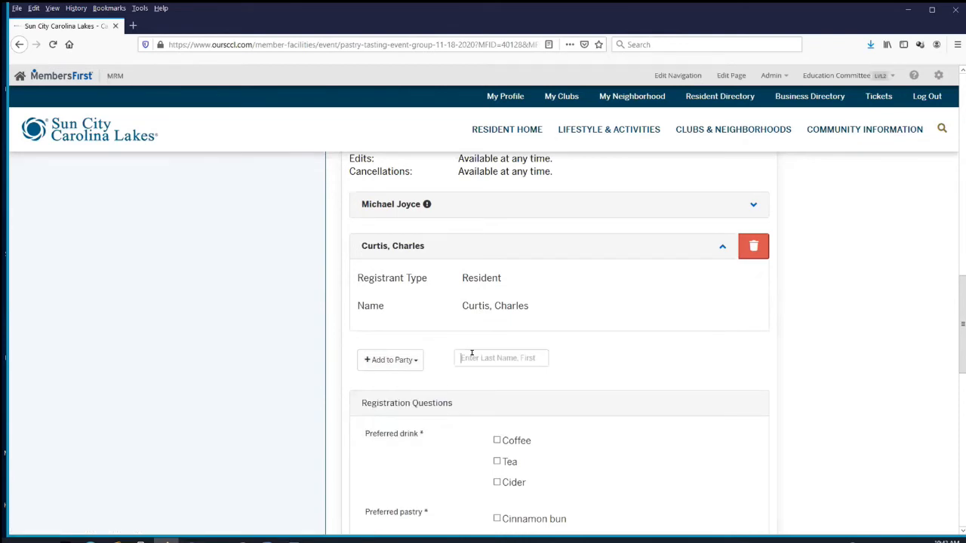
pyautogui.write('petr')
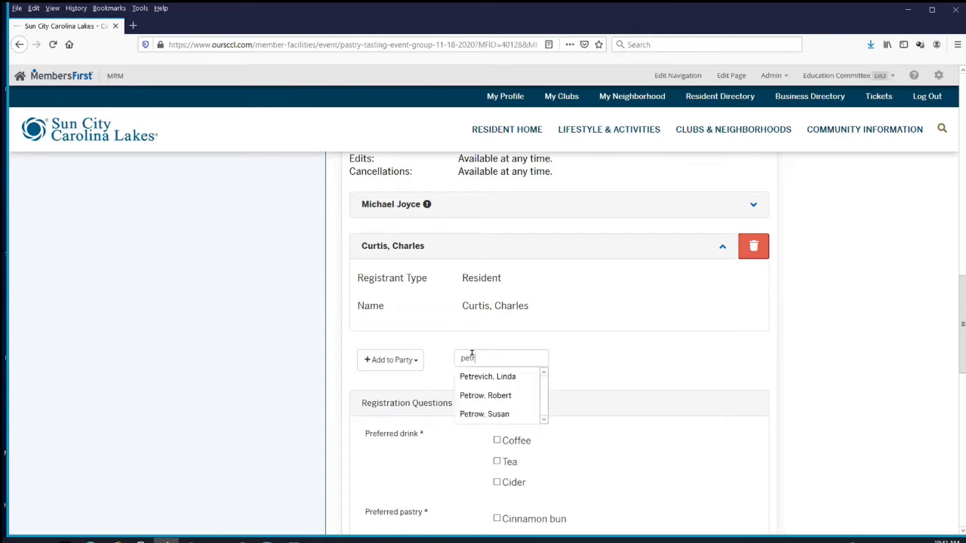
pyautogui.click(485, 413)
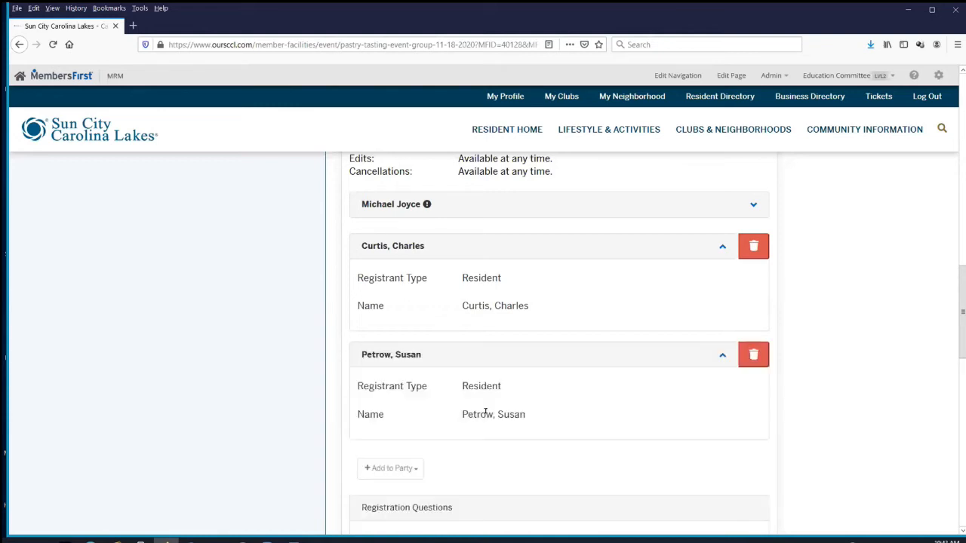
# Step: Review the party member entries and the registration questions on the event's sign-up form
pyautogui.scroll(-3, 623, 417)
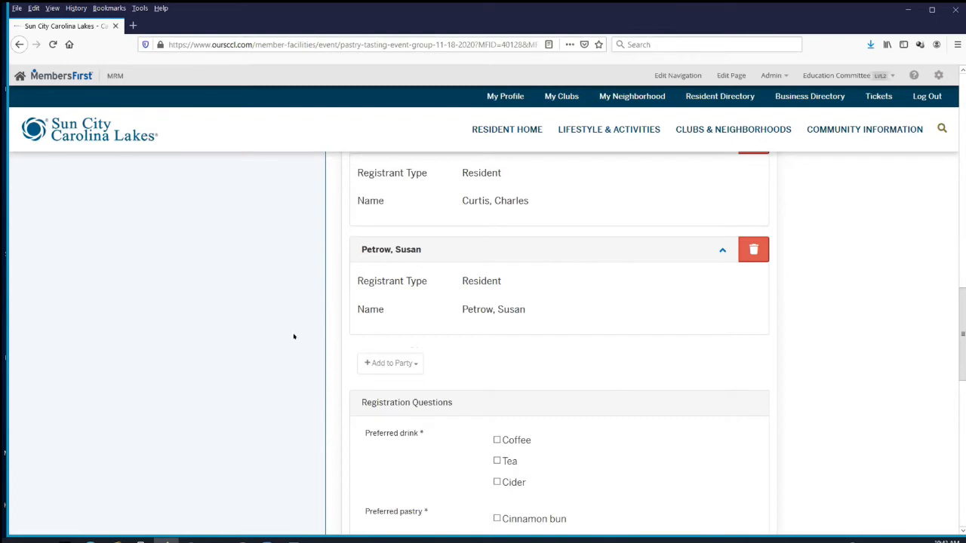
pyautogui.scroll(3, 294, 336)
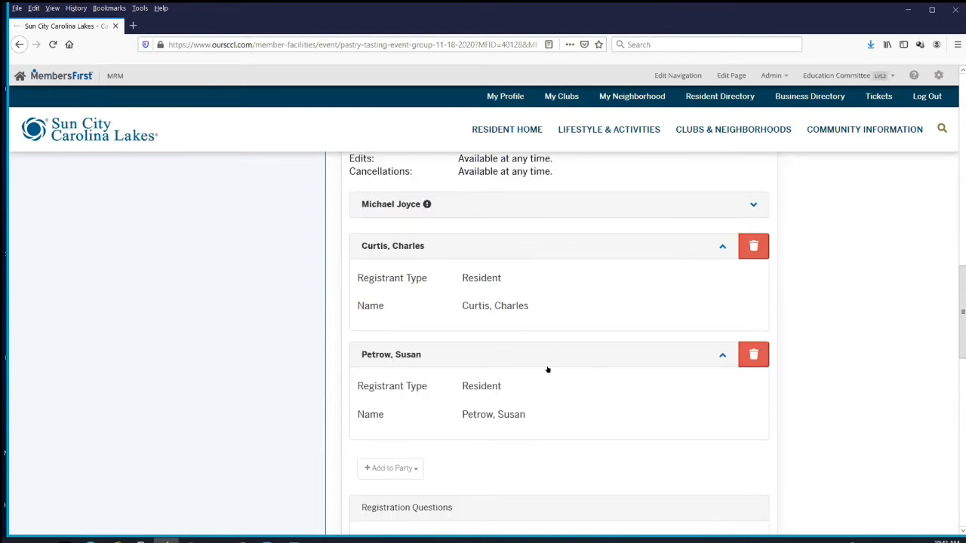
pyautogui.scroll(-3, 549, 368)
pyautogui.scroll(-1, 549, 369)
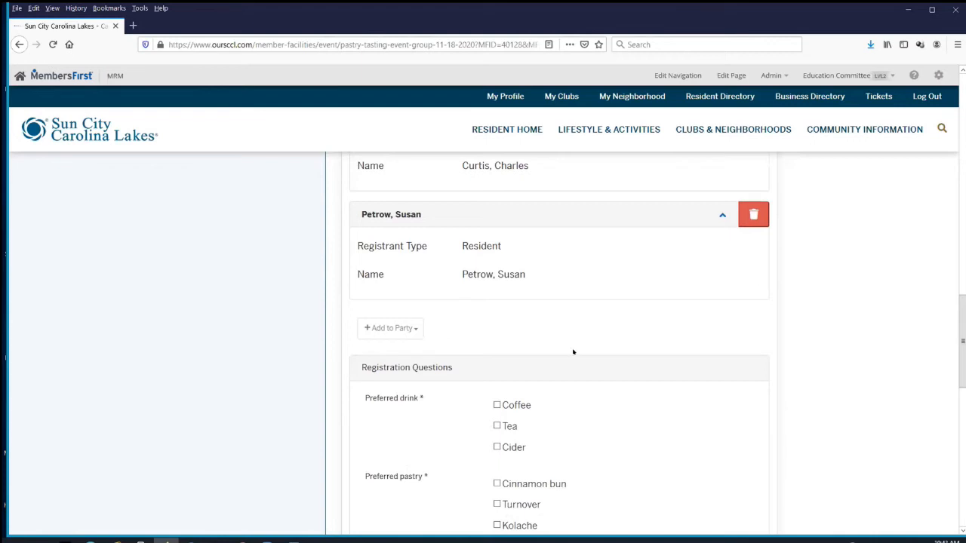
pyautogui.scroll(3, 516, 330)
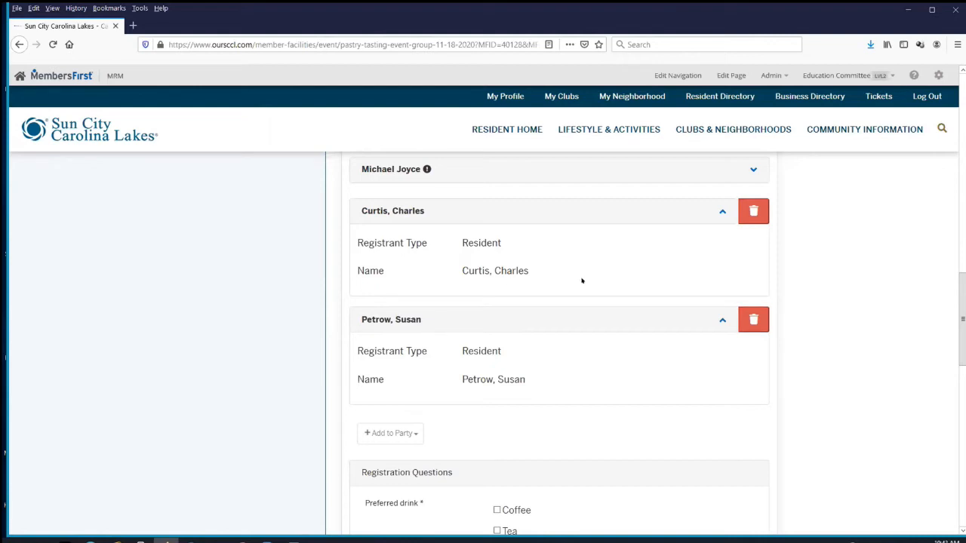
pyautogui.scroll(1, 468, 294)
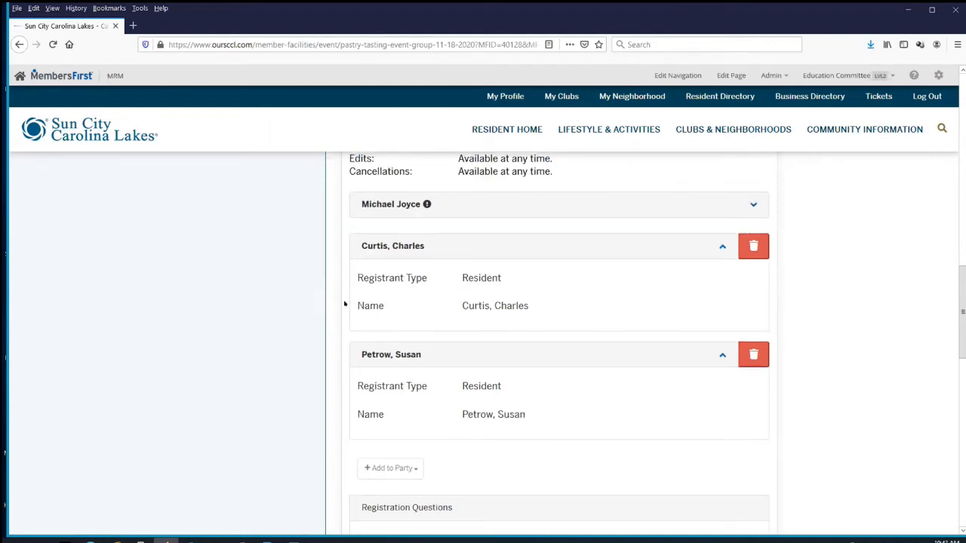
pyautogui.scroll(-3, 375, 319)
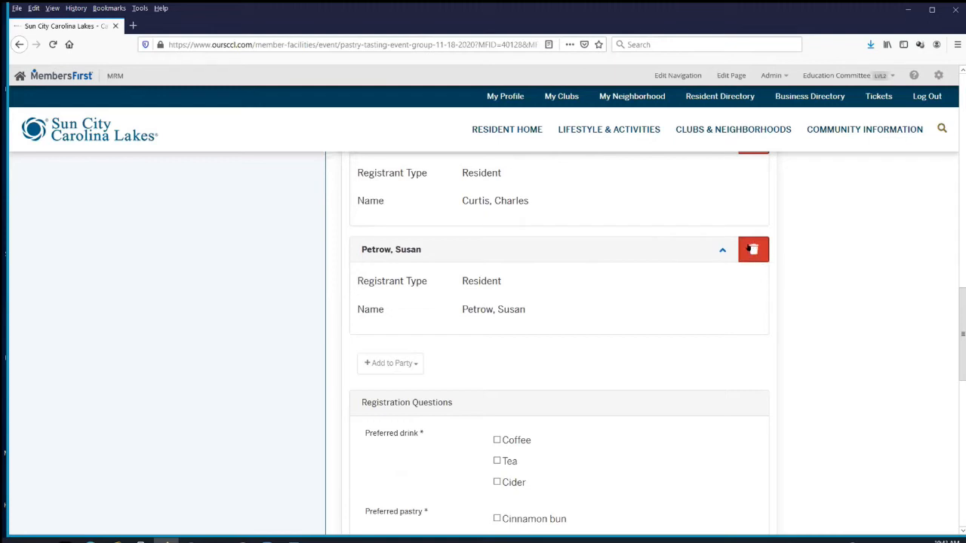
pyautogui.scroll(3, 843, 272)
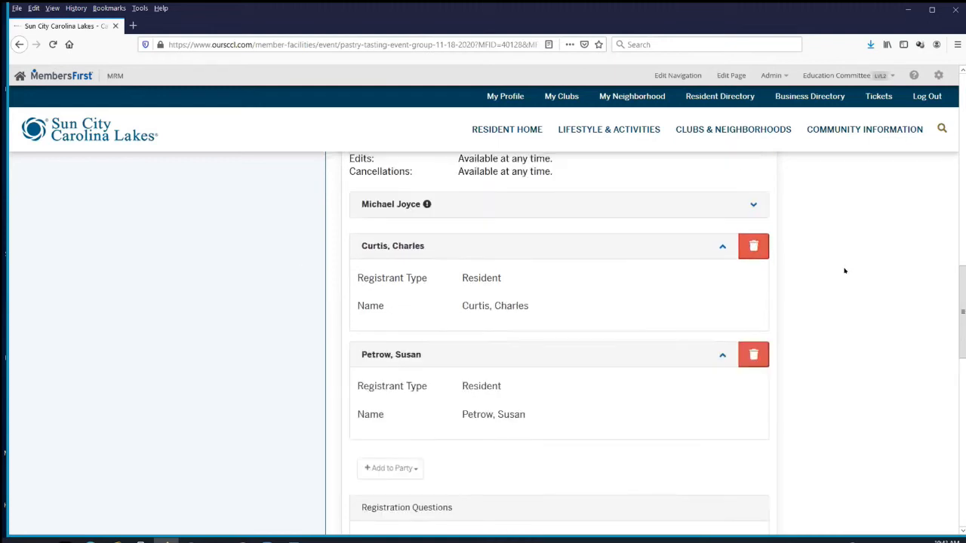
# Step: Answer the registration questions with Coffee and Cider as preferred drinks and Cinnamon bun and Kolache as preferred pastries
pyautogui.scroll(-6, 845, 271)
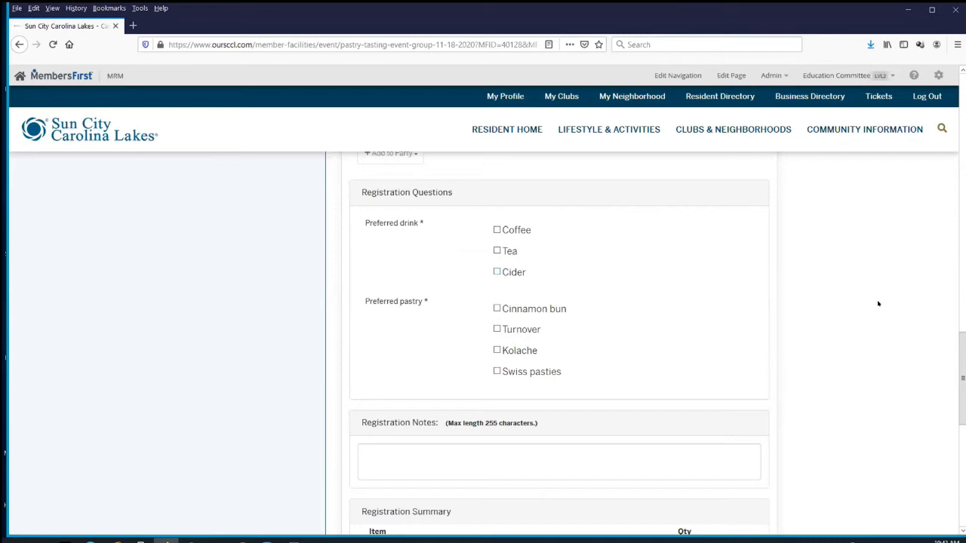
pyautogui.click(497, 231)
pyautogui.click(498, 272)
pyautogui.scroll(-3, 724, 311)
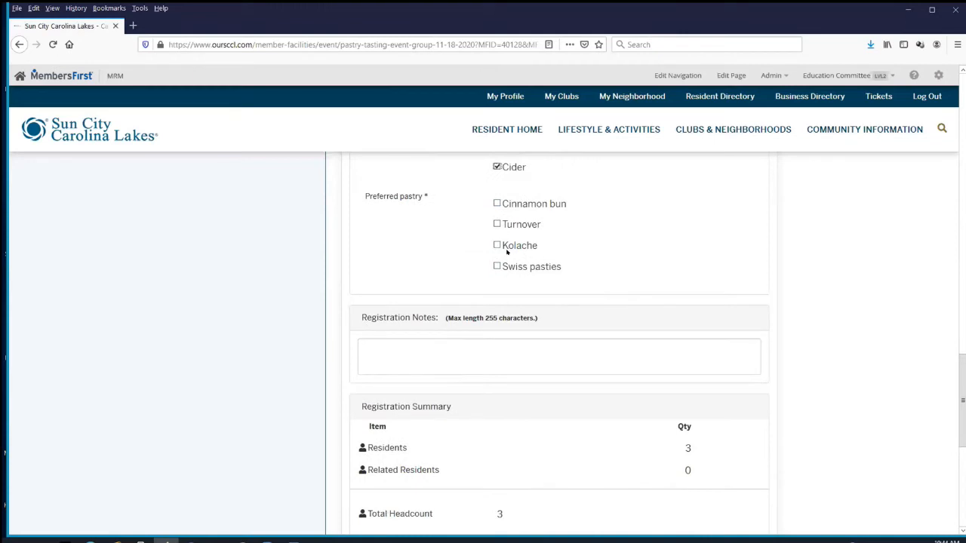
pyautogui.click(496, 204)
pyautogui.click(496, 245)
pyautogui.scroll(-5, 655, 279)
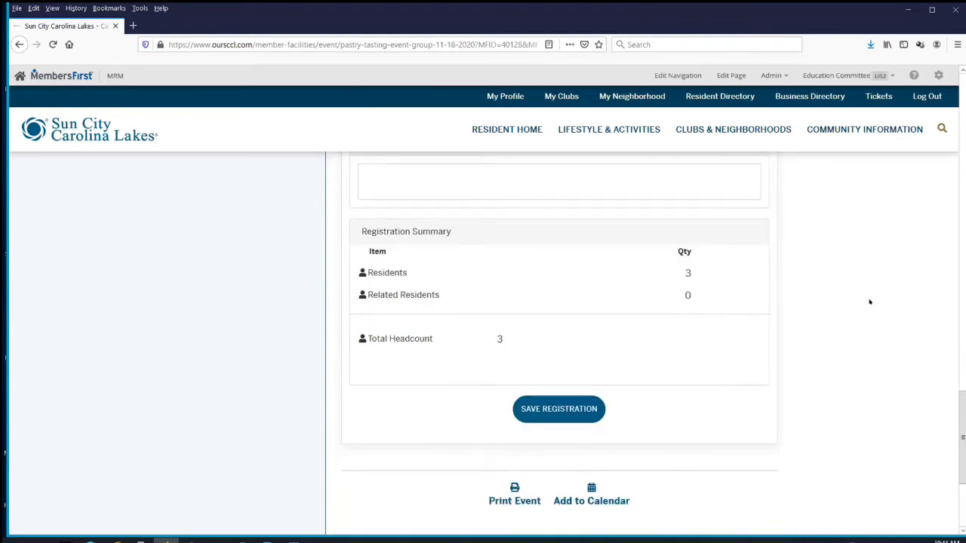
# Step: Save the party's registration for the group pastry event and view the registration details on the confirmation page
pyautogui.scroll(-3, 864, 308)
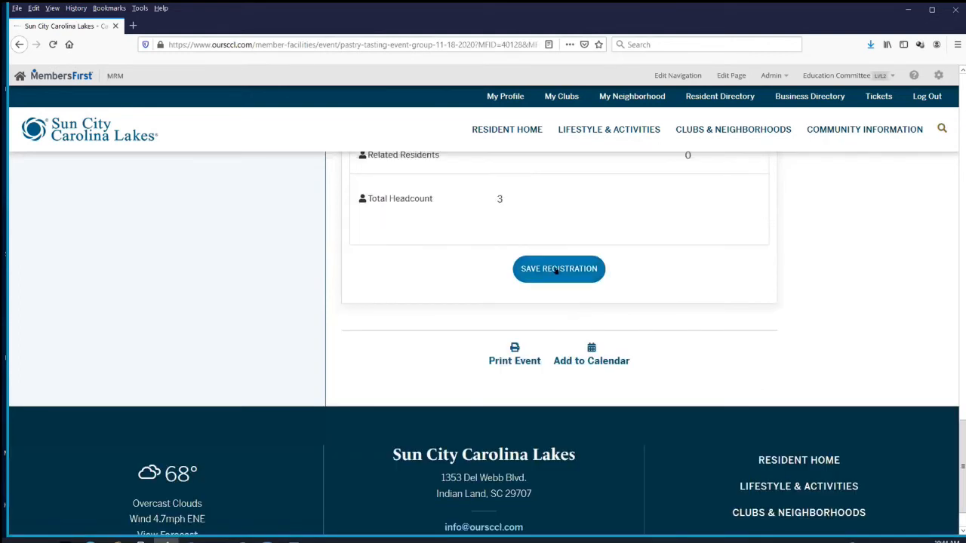
pyautogui.click(556, 271)
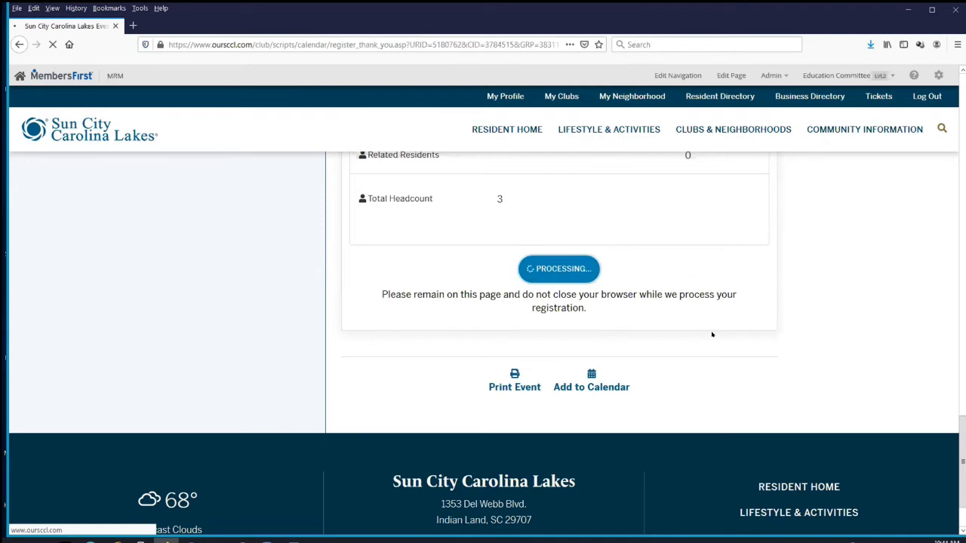
pyautogui.scroll(-5, 712, 335)
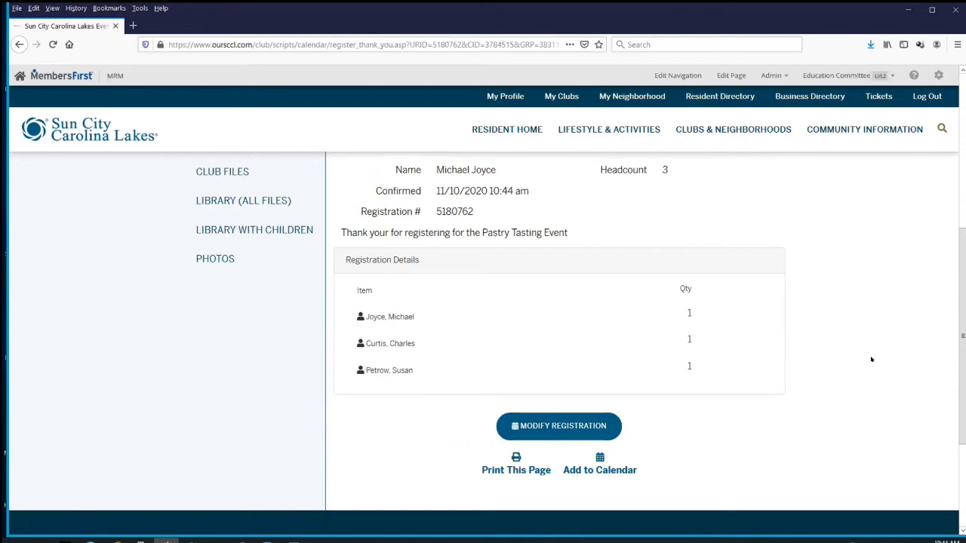
# Step: Open the saved registration for modification and review its event details, registration summary and the cancel and update options
pyautogui.click(551, 427)
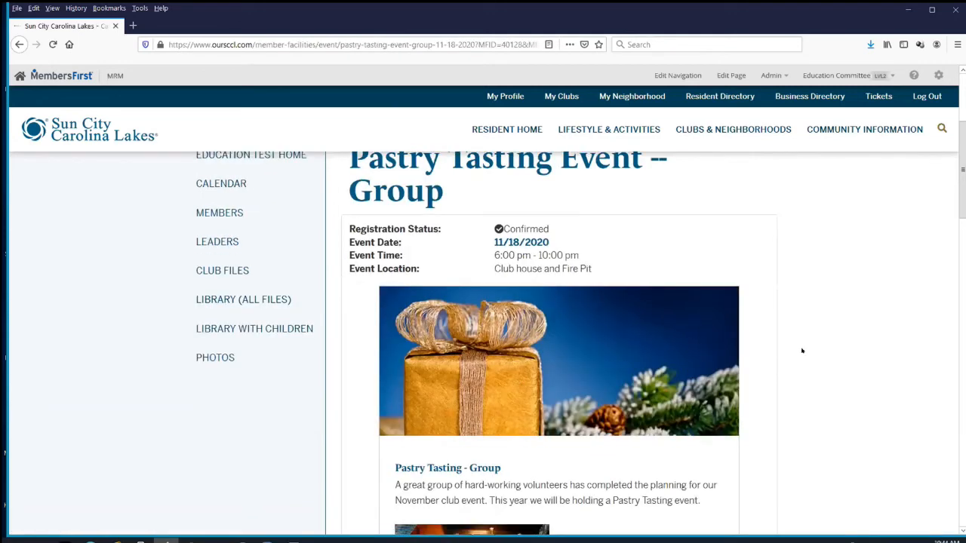
pyautogui.scroll(-3, 828, 349)
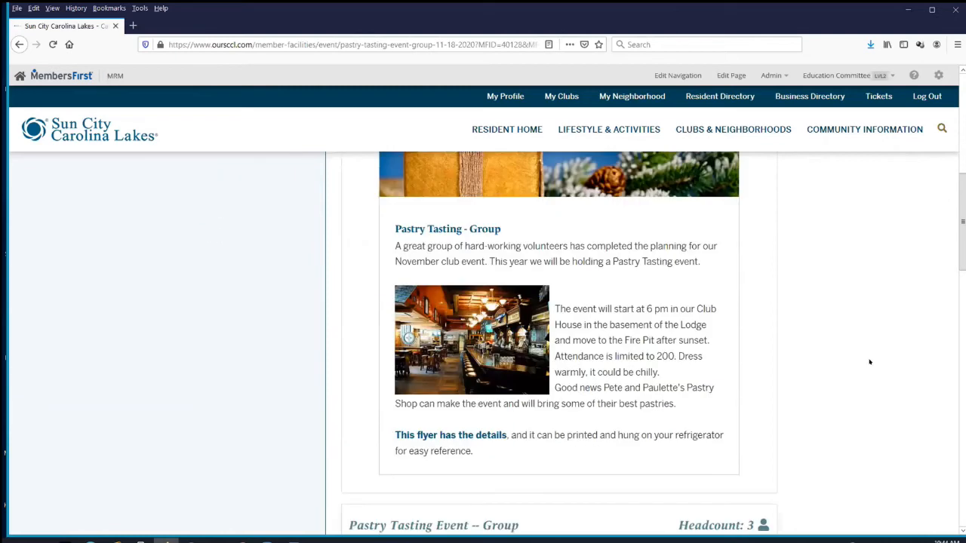
pyautogui.scroll(-5, 851, 372)
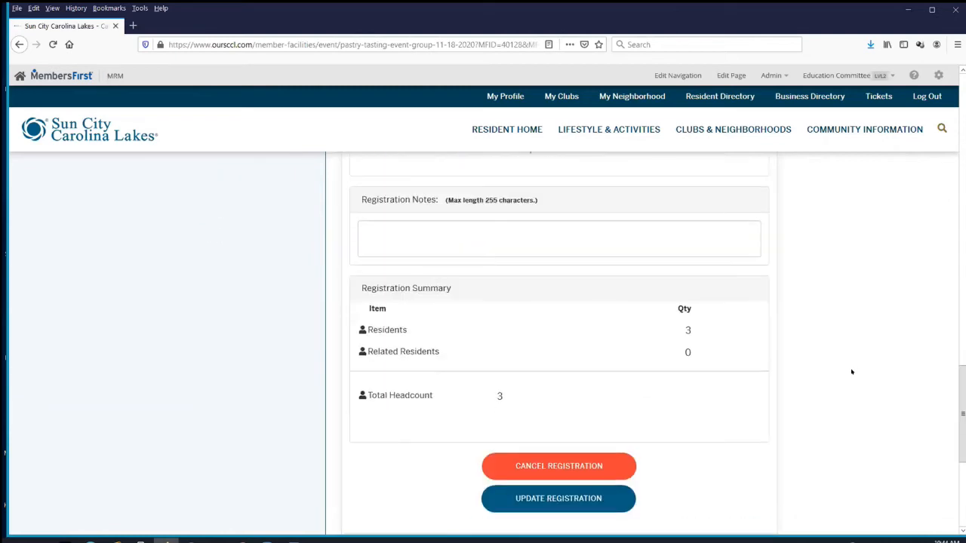
pyautogui.moveTo(962, 420); pyautogui.dragTo(955, 304)
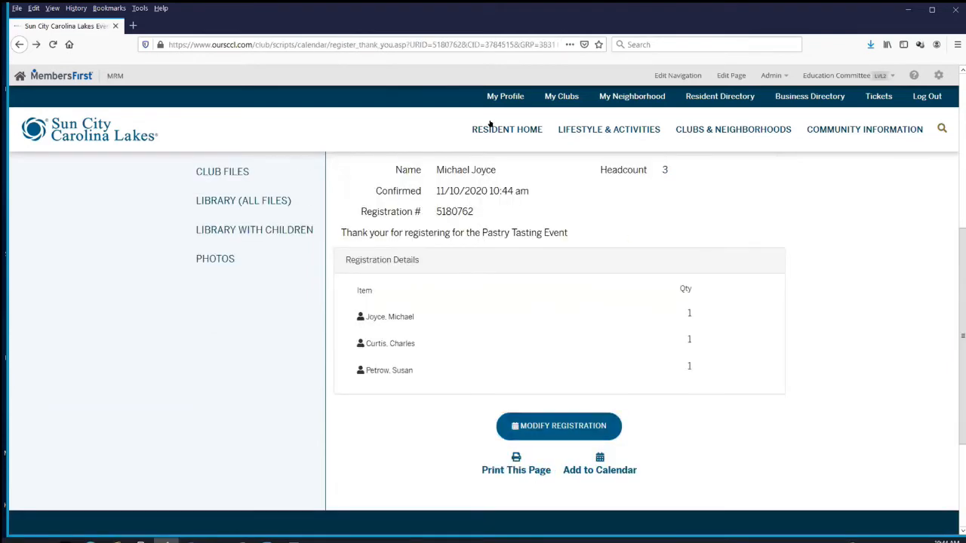
# Step: Check My Reservations under Resident Home in a separate tab for the November 18 group event, and close that tab
pyautogui.scroll(3, 491, 130)
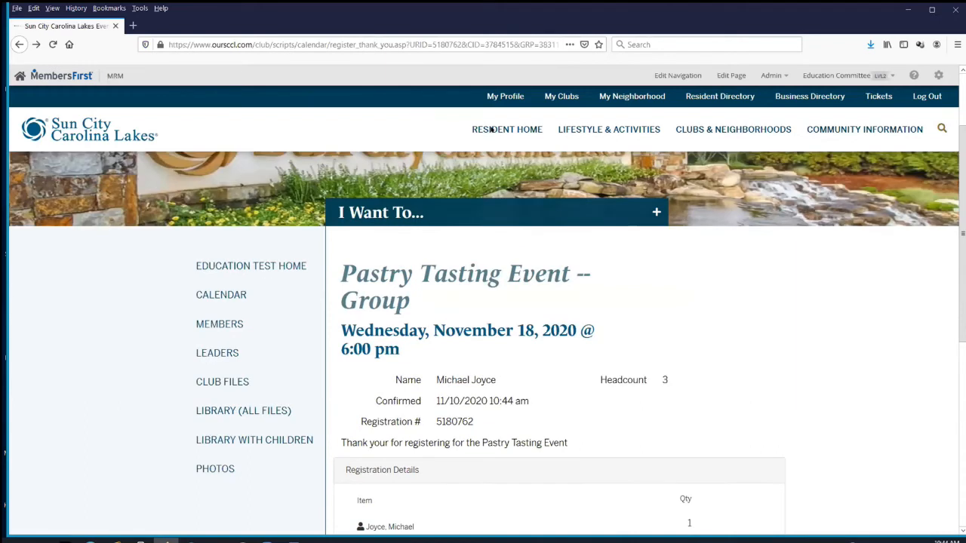
pyautogui.rightClick(496, 130)
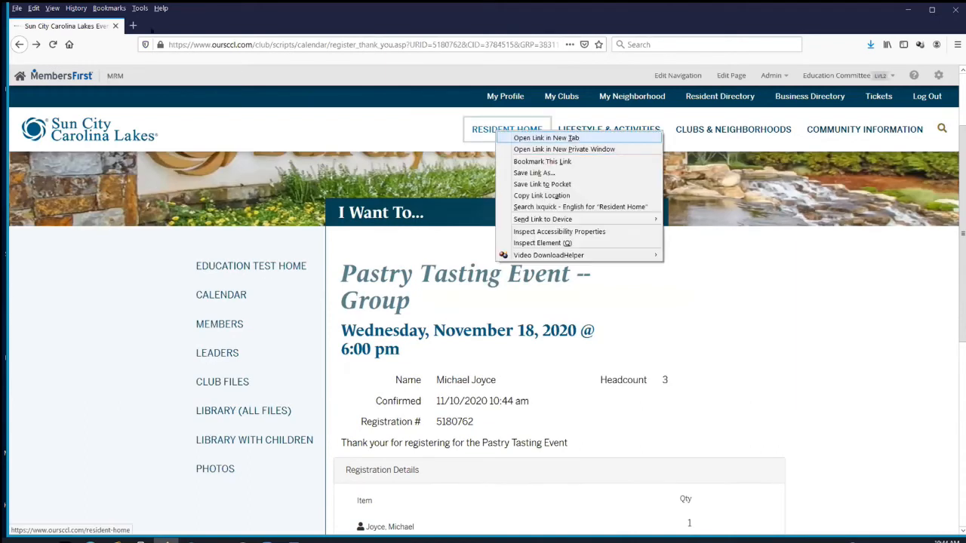
pyautogui.click(545, 138)
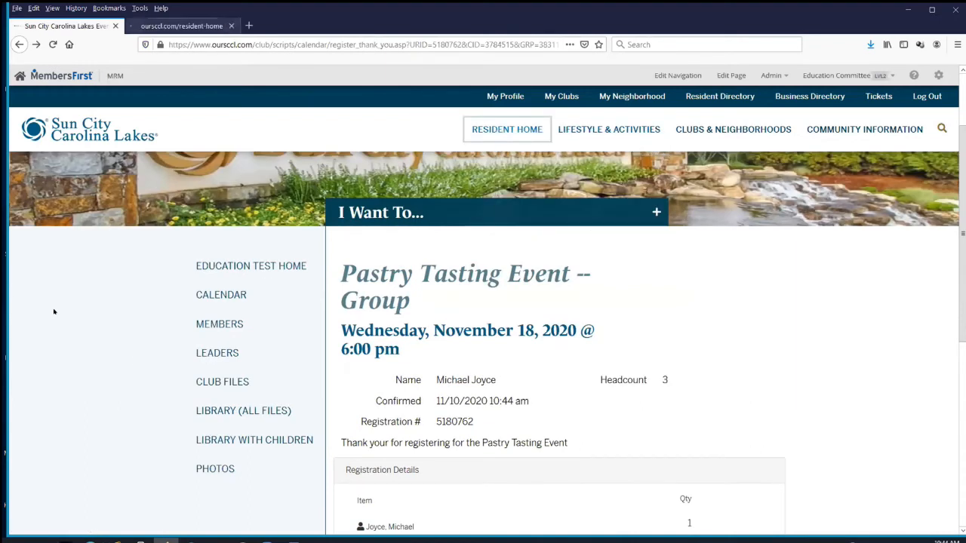
pyautogui.hotkey('ctrl', 'Tab')
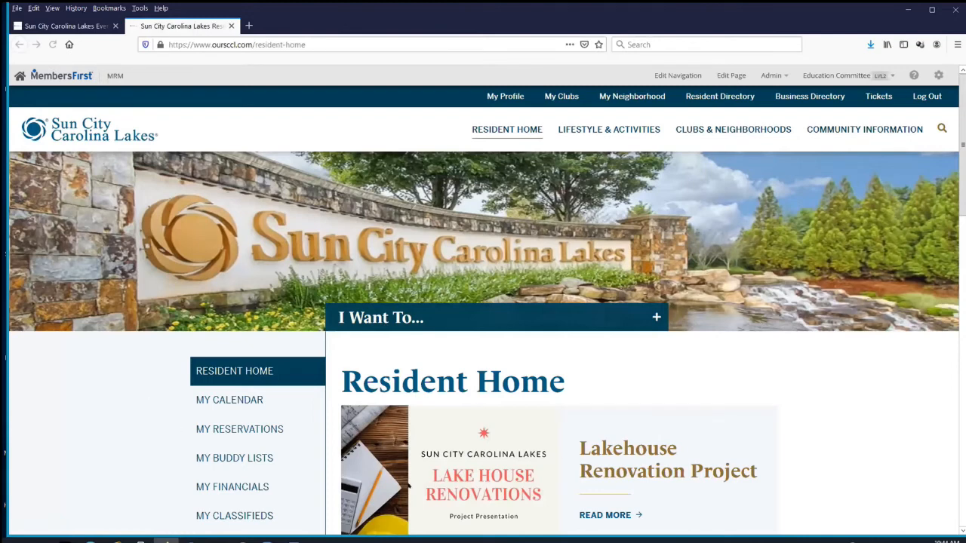
pyautogui.click(242, 429)
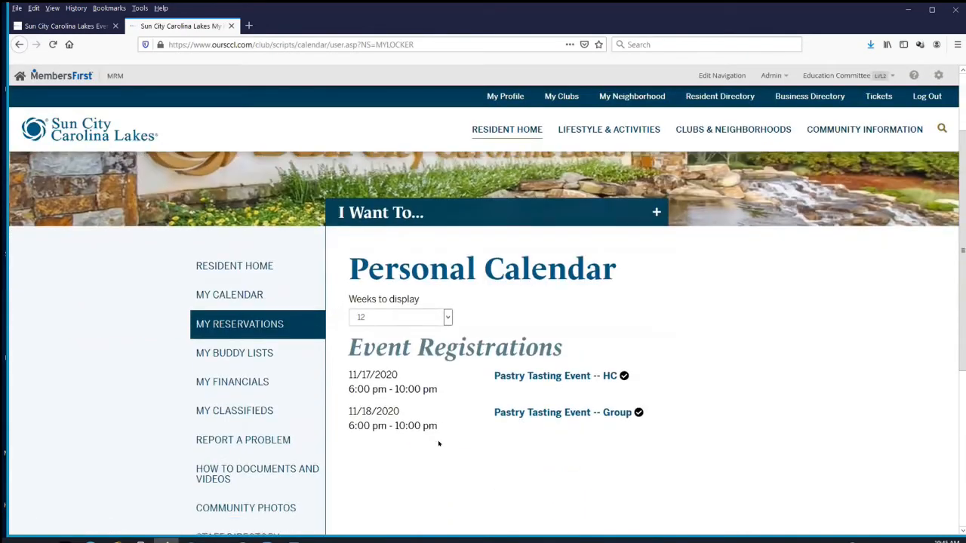
pyautogui.moveTo(349, 413); pyautogui.dragTo(400, 412)
pyautogui.click(628, 276)
pyautogui.hotkey('ctrl', 'w')
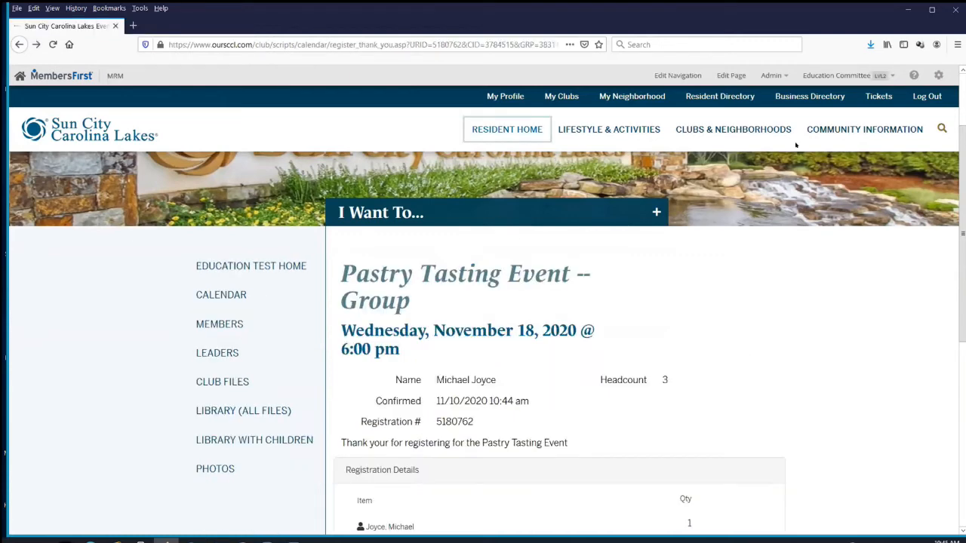
# Step: Go to the Education Test calendar and open the November 19 Pastry Tasting Event -- Waitlist for editing
pyautogui.click(255, 264)
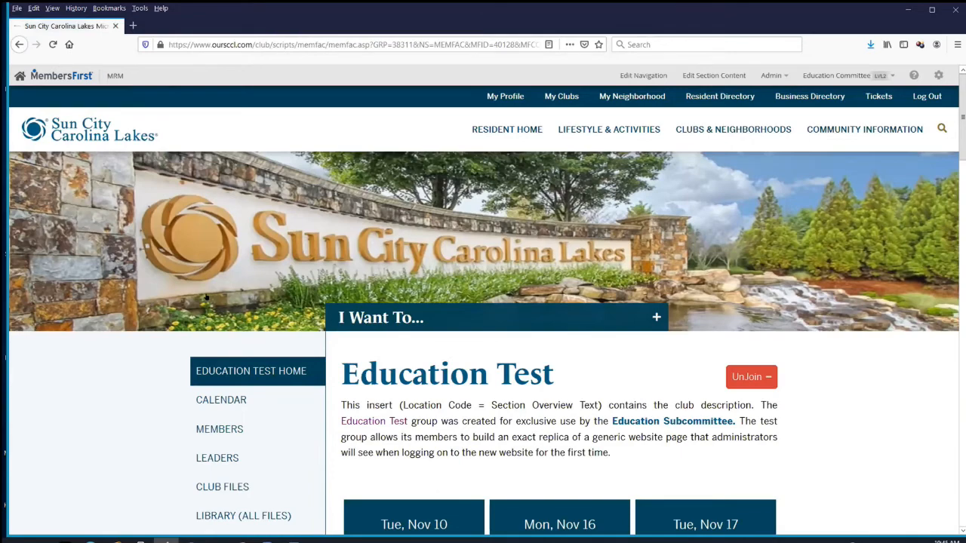
pyautogui.scroll(-1, 121, 322)
pyautogui.scroll(-1, 120, 322)
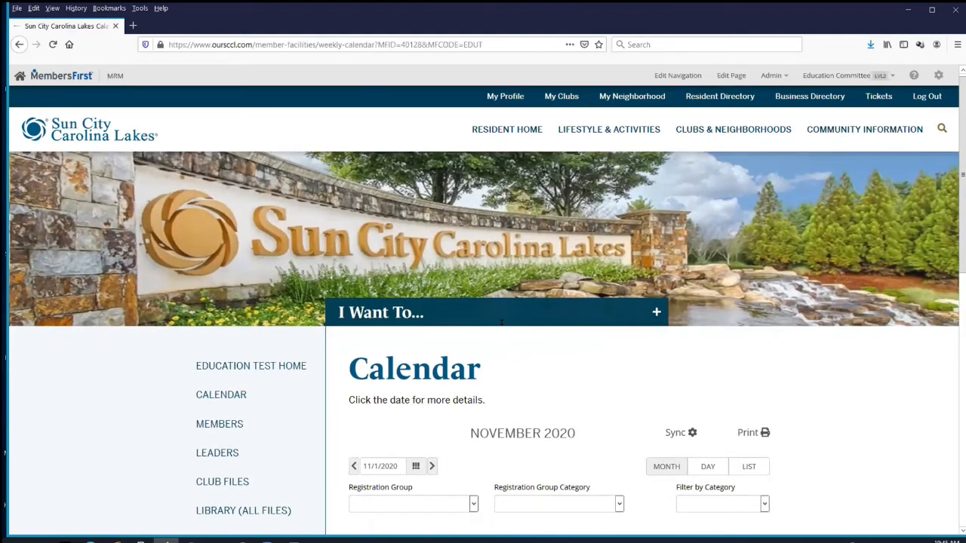
pyautogui.scroll(-6, 570, 327)
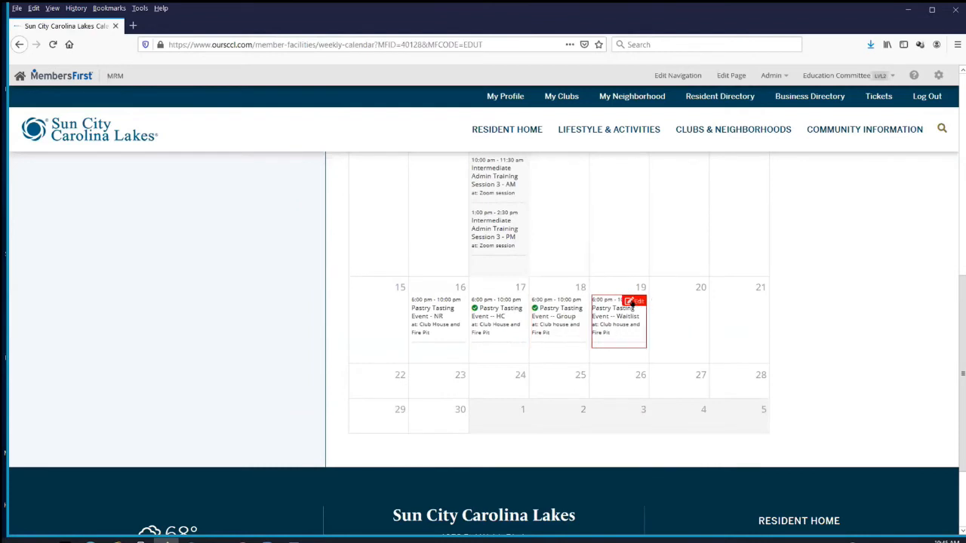
pyautogui.click(631, 302)
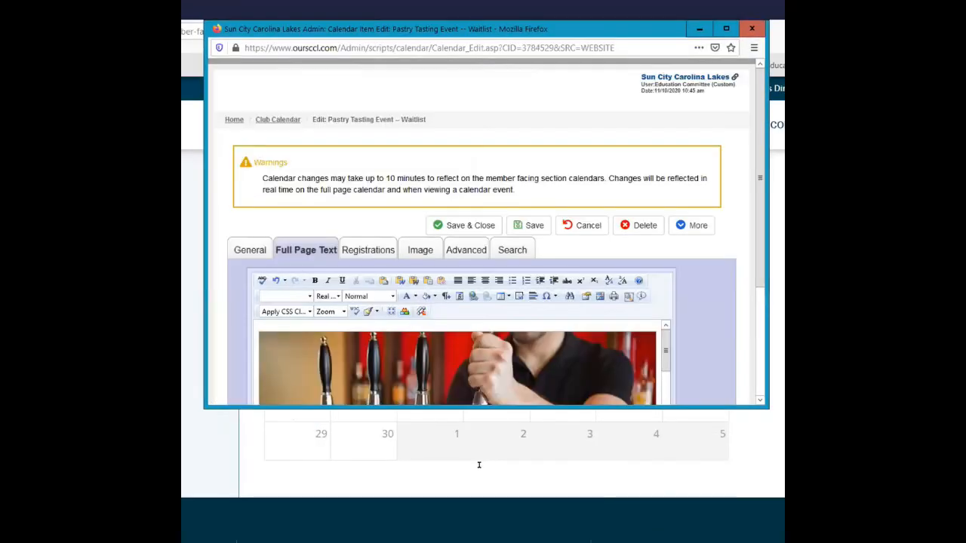
# Step: Look over the waitlist event's full page text and set its event registration type to Registration Required
pyautogui.scroll(-5, 546, 389)
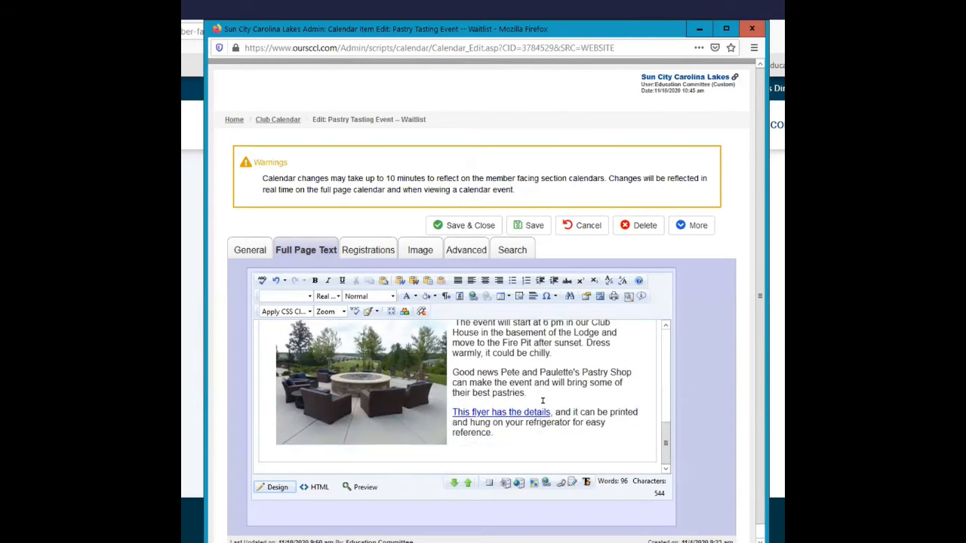
pyautogui.scroll(5, 544, 404)
pyautogui.click(367, 250)
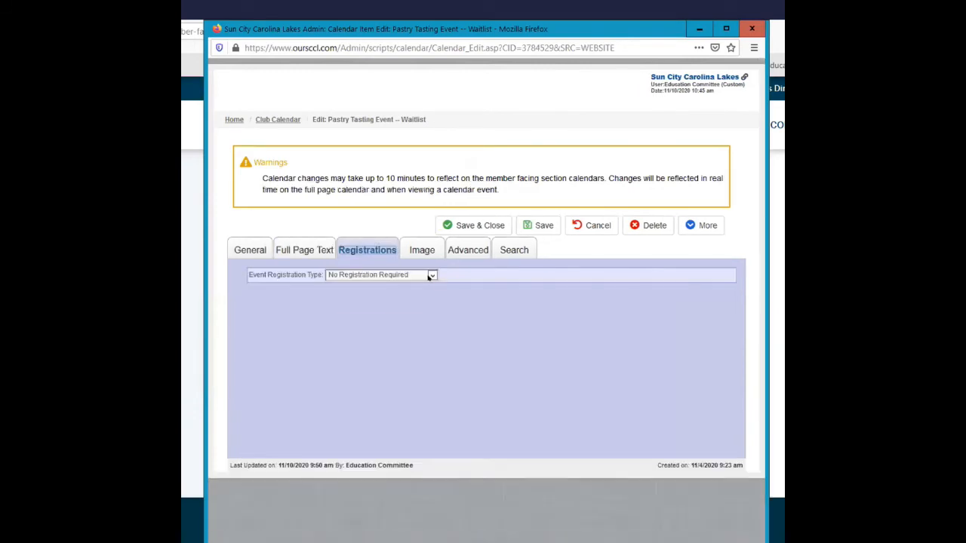
pyautogui.click(428, 276)
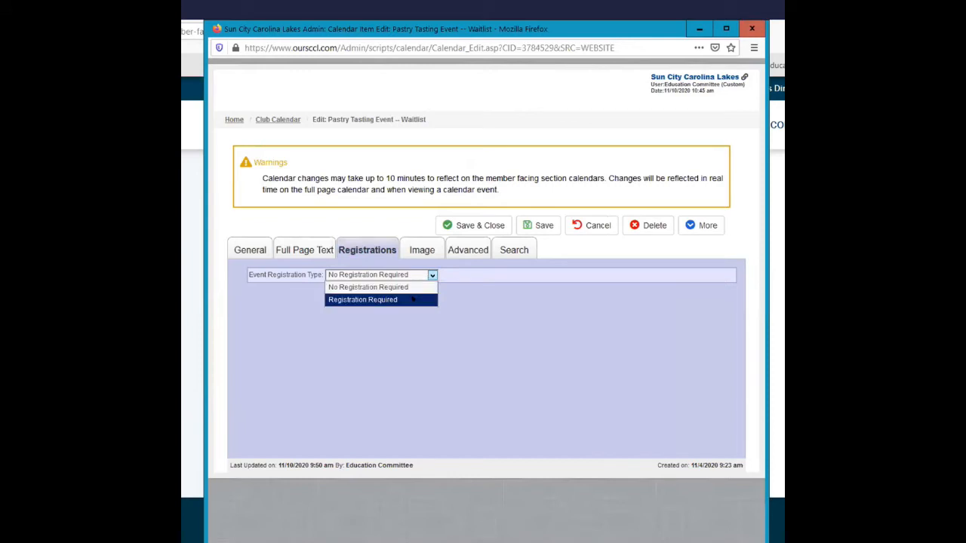
pyautogui.press('Return')
# Step: Set the event's total headcount limit to 2 and the maximum headcount for a single registration to 3
pyautogui.scroll(-2, 640, 397)
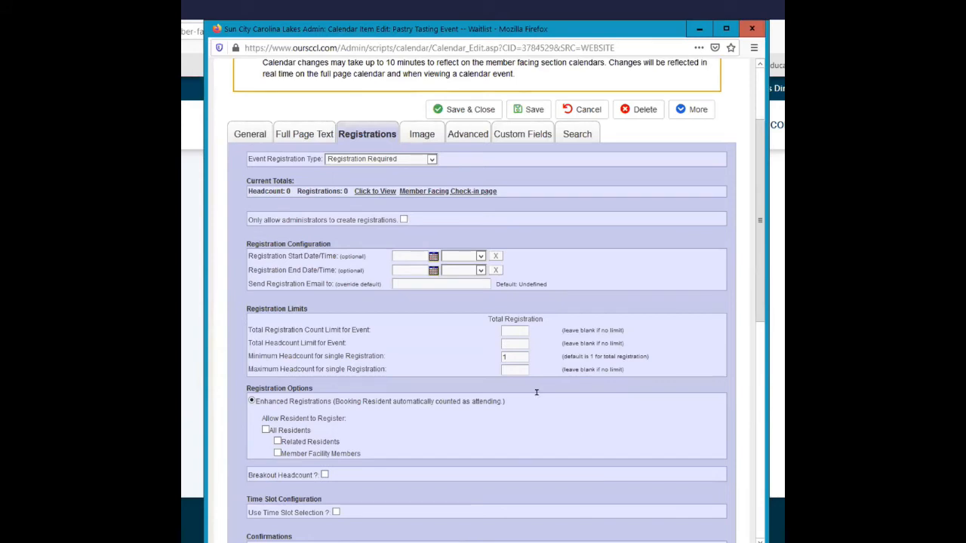
pyautogui.click(507, 344)
pyautogui.write('200')
pyautogui.moveTo(516, 339); pyautogui.dragTo(495, 339)
pyautogui.write('2')
pyautogui.write('3')
# Step: Allow all residents, including related residents and member facility members, to be registered, and turn on automatic confirmation of registrations
pyautogui.scroll(-3, 211, 320)
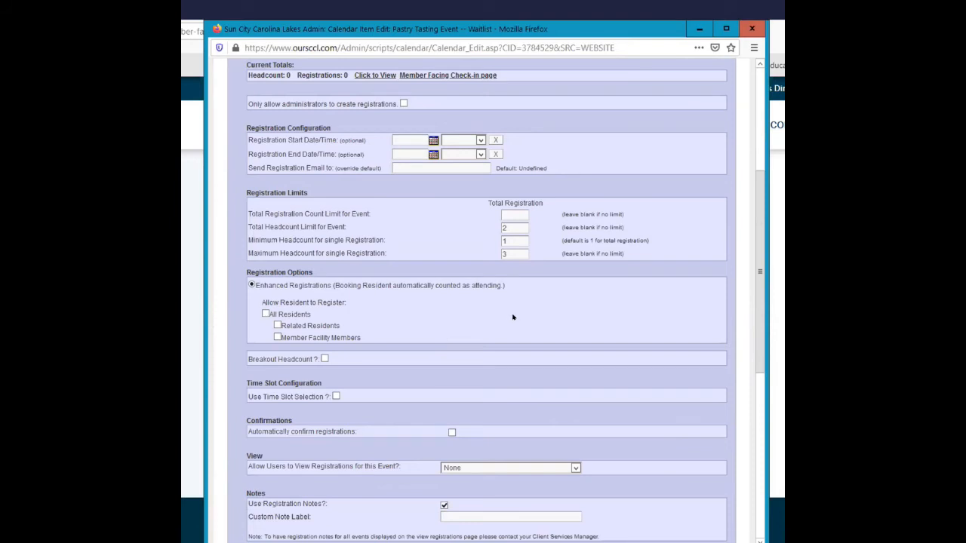
pyautogui.click(265, 314)
pyautogui.scroll(-1, 423, 327)
pyautogui.click(449, 393)
# Step: Let users view All Registrants for this event
pyautogui.scroll(-2, 513, 356)
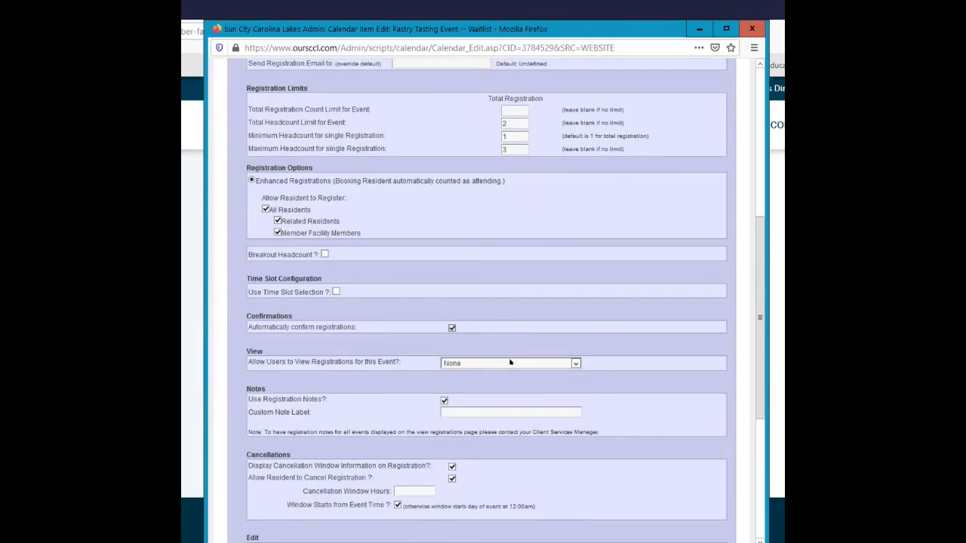
pyautogui.scroll(-1, 510, 362)
pyautogui.click(568, 352)
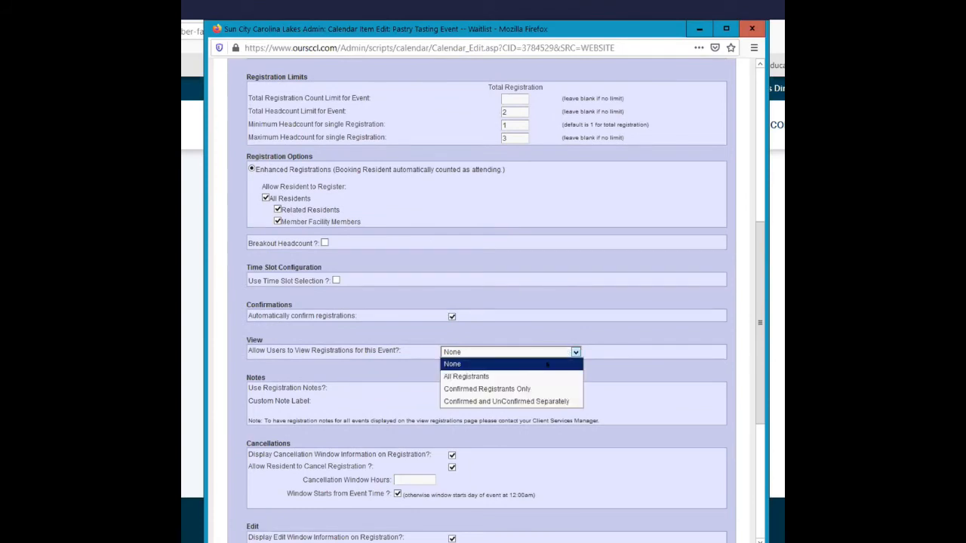
pyautogui.click(529, 376)
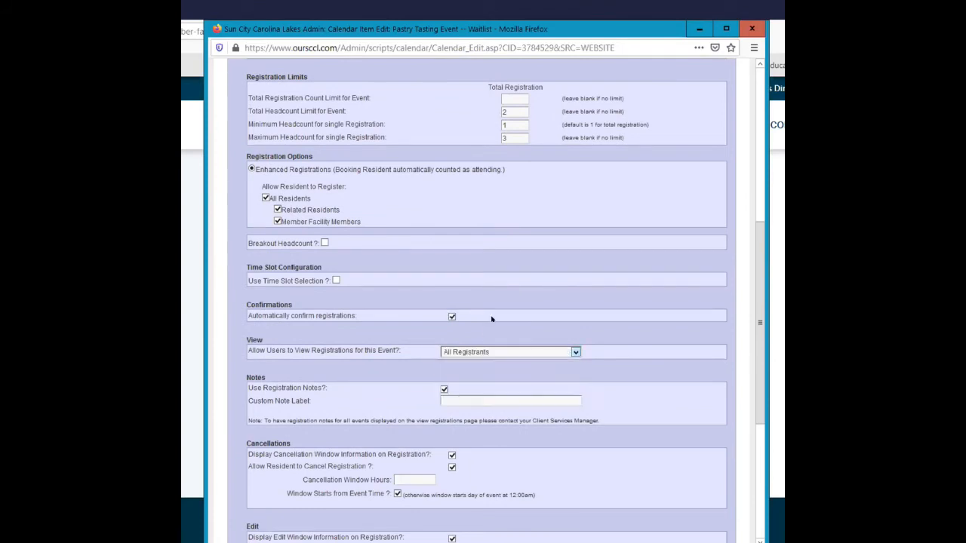
# Step: Review the cancellation and edit settings and the thank-you page message of the waitlist event
pyautogui.scroll(-5, 491, 321)
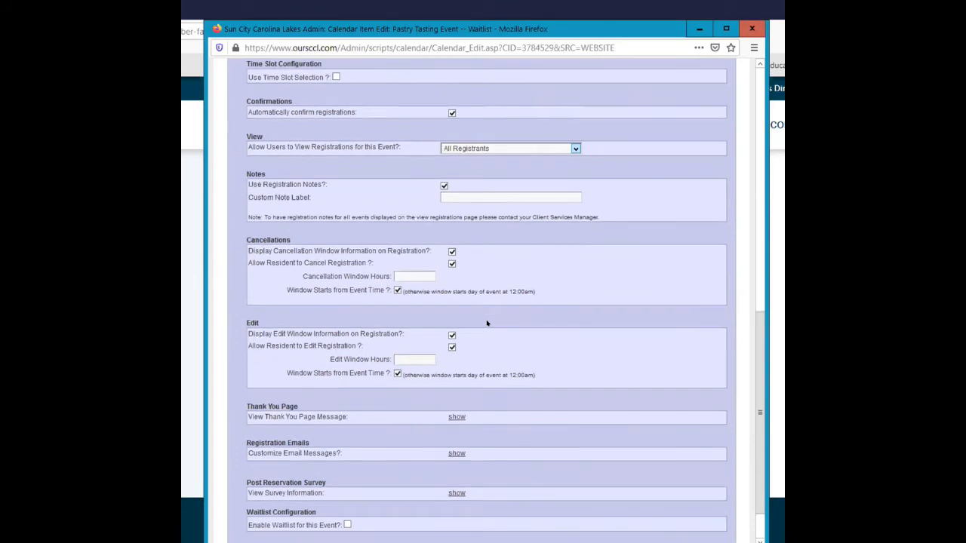
pyautogui.scroll(-2, 486, 323)
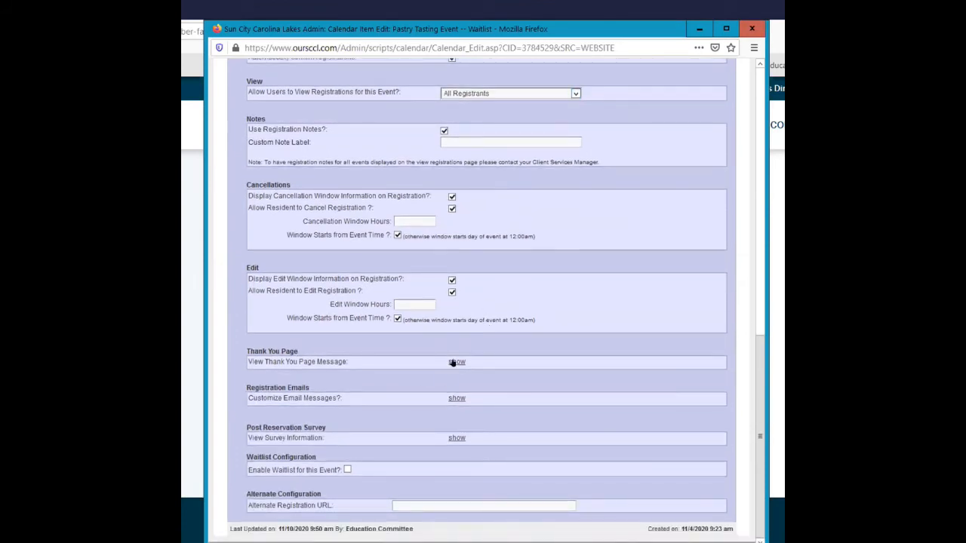
pyautogui.click(455, 363)
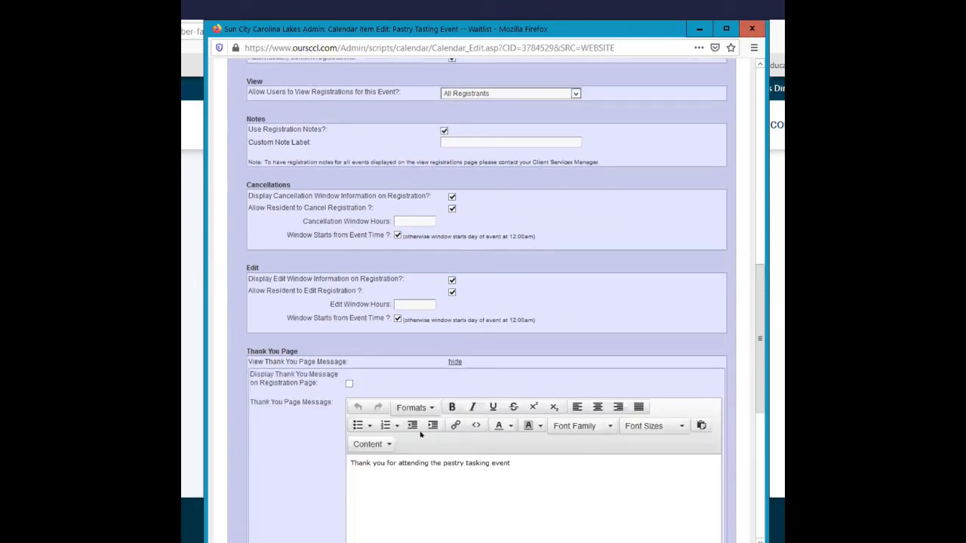
pyautogui.click(452, 362)
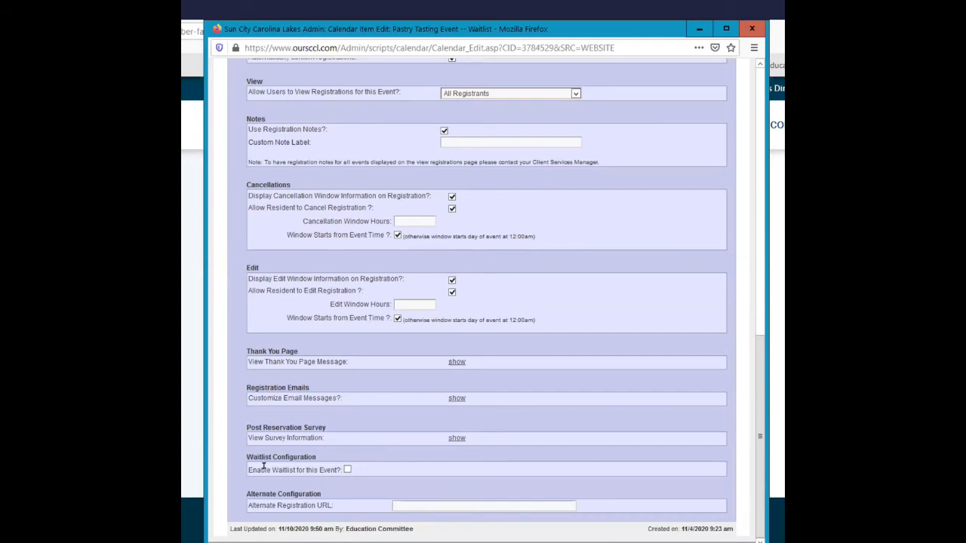
# Step: Enable the waitlist for this event and allow residents to view it
pyautogui.click(348, 470)
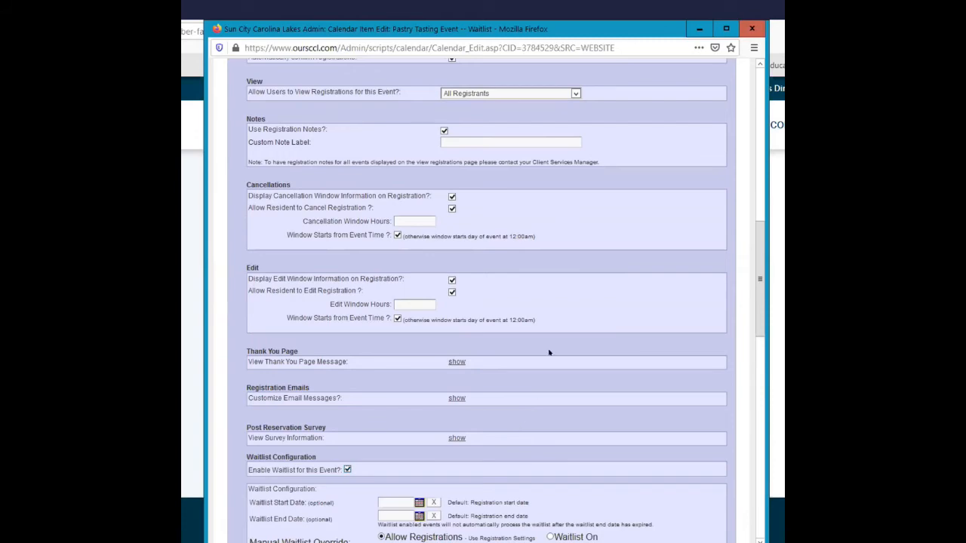
pyautogui.moveTo(759, 305); pyautogui.dragTo(490, 265)
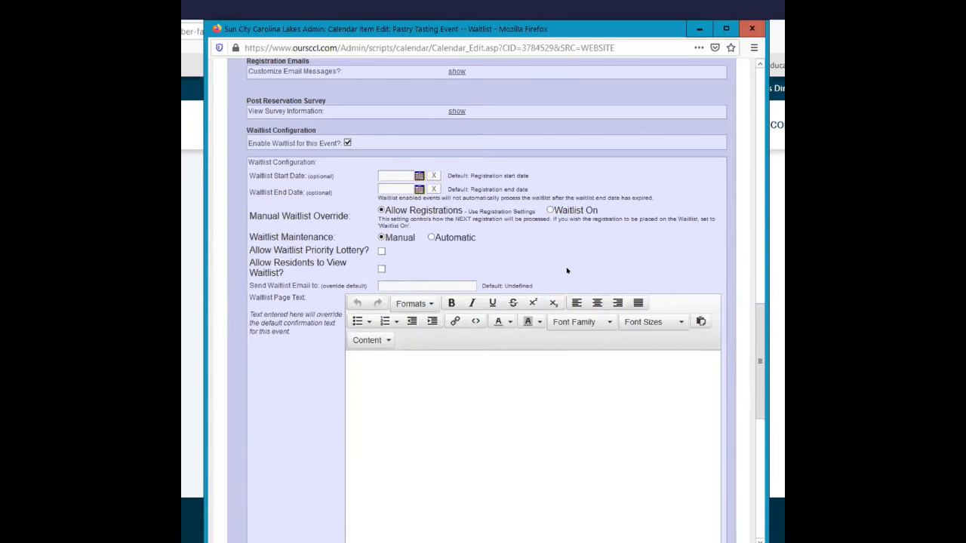
pyautogui.moveTo(760, 337); pyautogui.dragTo(759, 340)
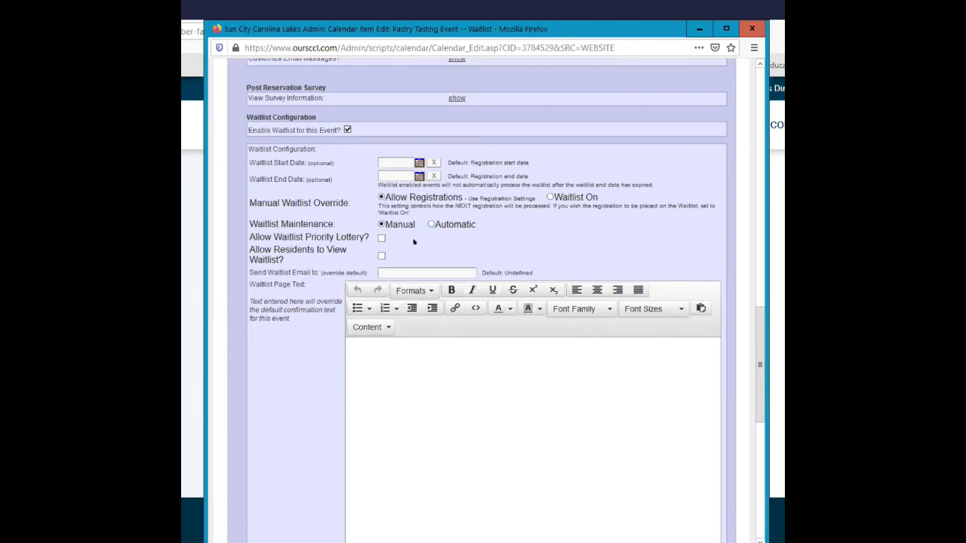
pyautogui.click(381, 256)
pyautogui.scroll(-1, 567, 251)
pyautogui.click(409, 230)
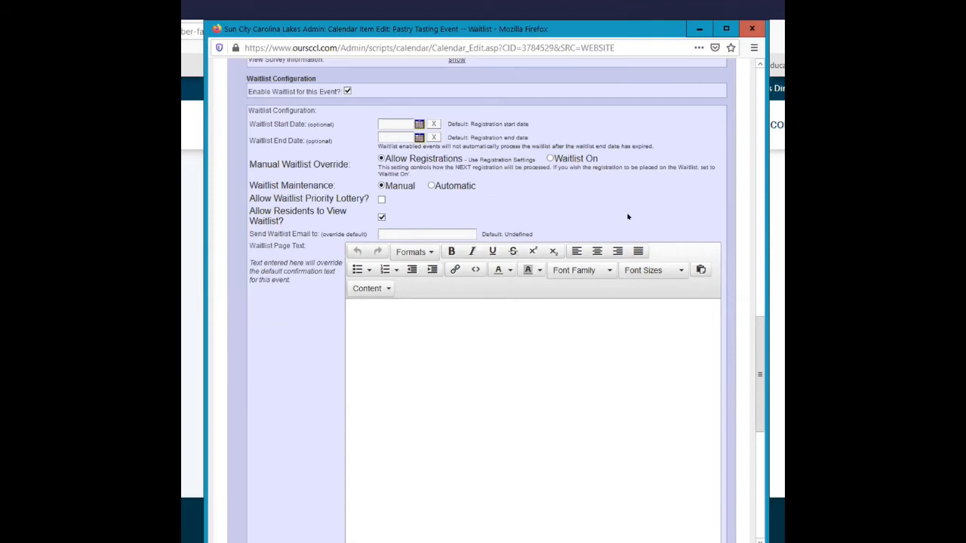
# Step: Enter "Welcome to the waitlist" as the waitlist page text and look over the waitlist email text fields
pyautogui.click(440, 327)
pyautogui.write('Welcome to the waitlis')
pyautogui.scroll(-5, 442, 320)
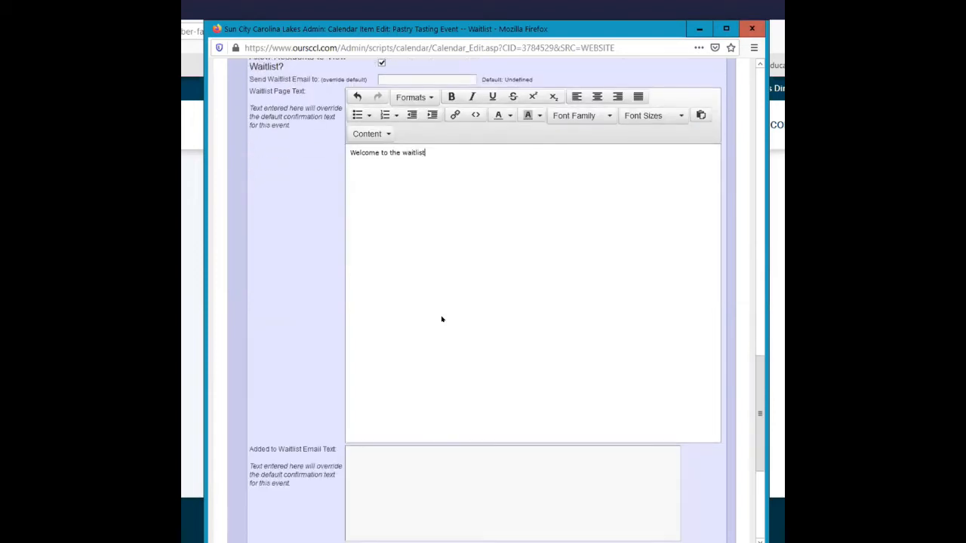
pyautogui.scroll(-3, 441, 312)
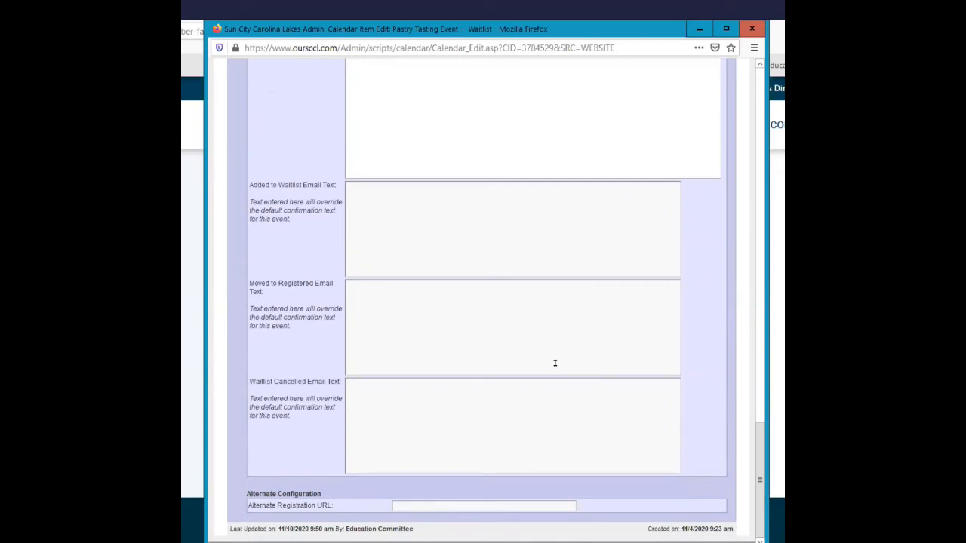
# Step: Save the waitlist event's registration and waitlist settings and close its editor
pyautogui.moveTo(759, 457); pyautogui.dragTo(750, 335)
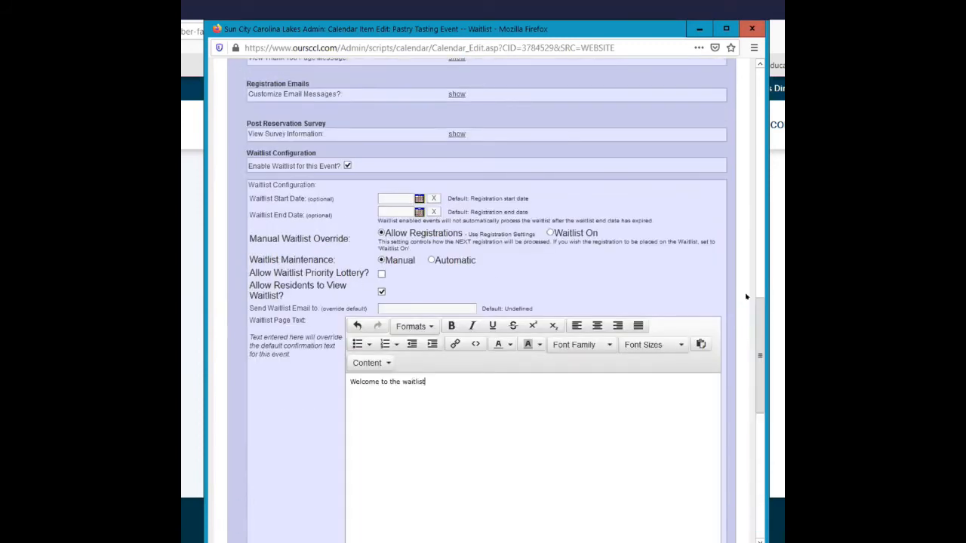
pyautogui.moveTo(758, 315); pyautogui.dragTo(757, 110)
pyautogui.scroll(5, 241, 147)
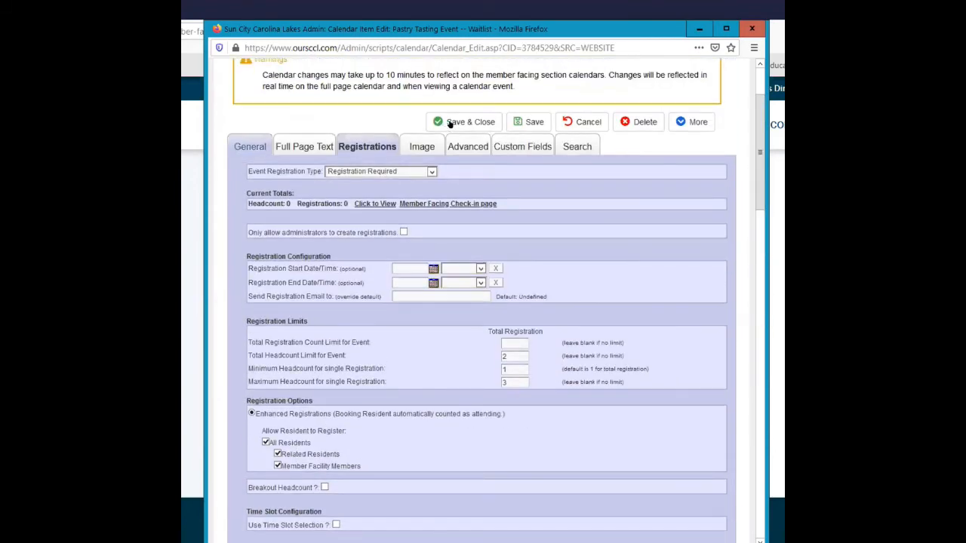
pyautogui.scroll(3, 556, 287)
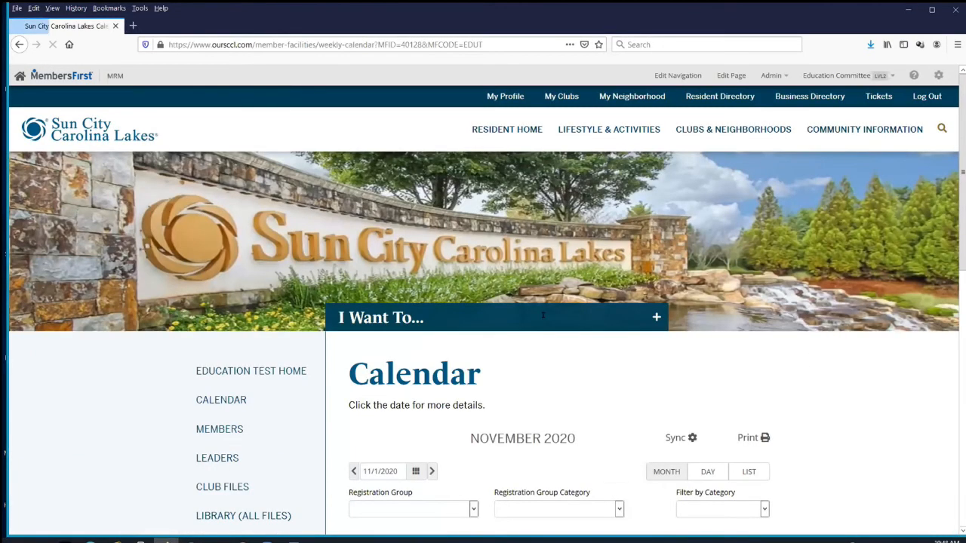
# Step: Open the Pastry Tasting Event -- Waitlist on November 19 for editing, show its custom fields and enlarge the window
pyautogui.scroll(-3, 596, 309)
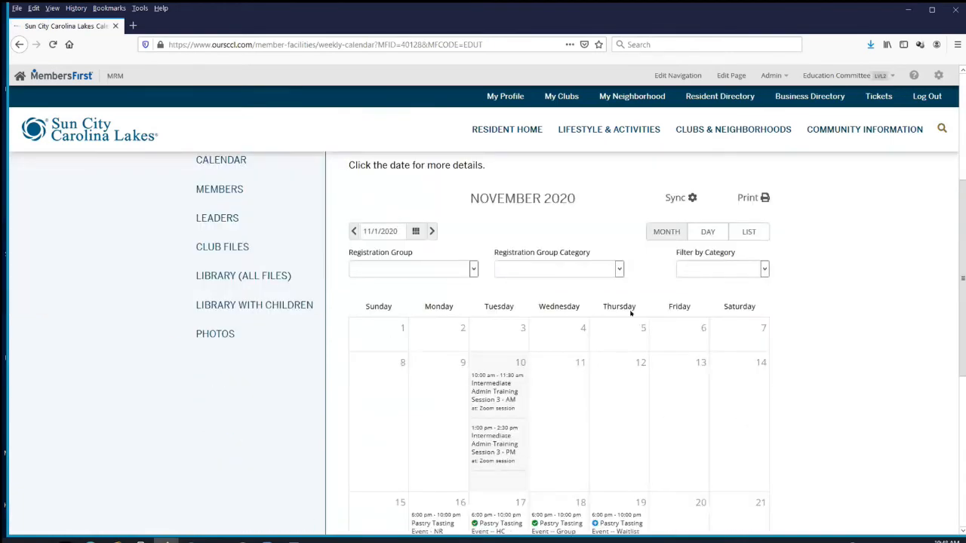
pyautogui.scroll(-3, 630, 308)
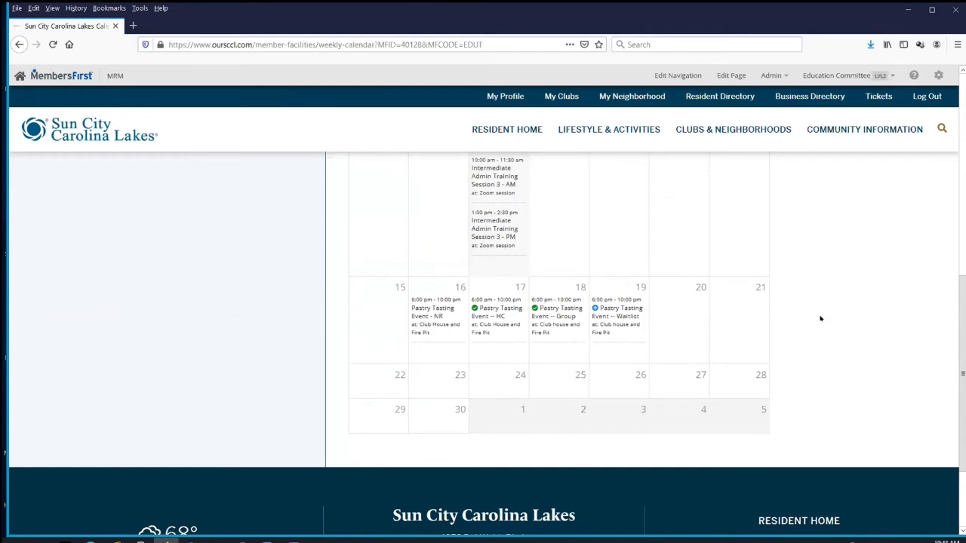
pyautogui.click(636, 302)
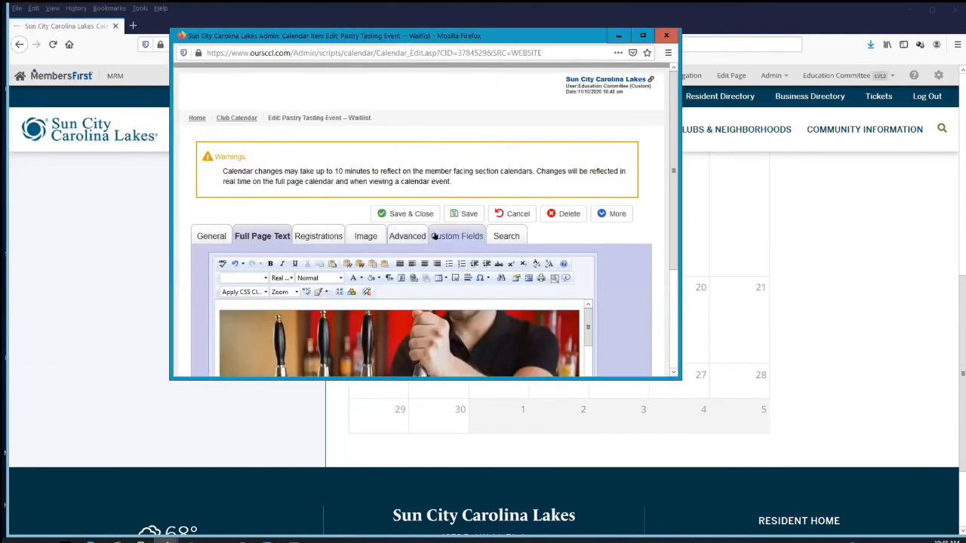
pyautogui.click(434, 237)
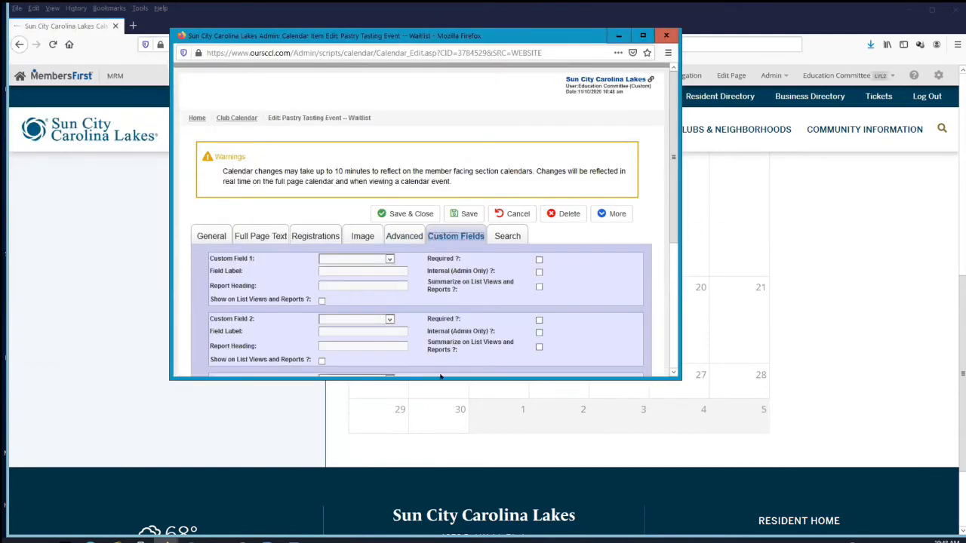
pyautogui.moveTo(440, 371); pyautogui.dragTo(438, 492)
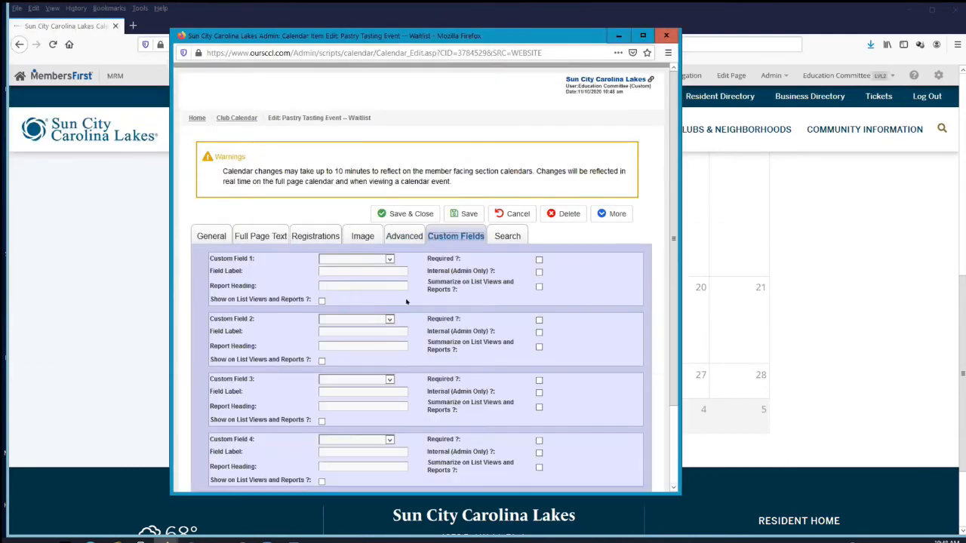
# Step: Set Custom Field 1 to Checkboxes labelled "Preferred drink", required, shown on list views and reports, and summarized there
pyautogui.click(390, 259)
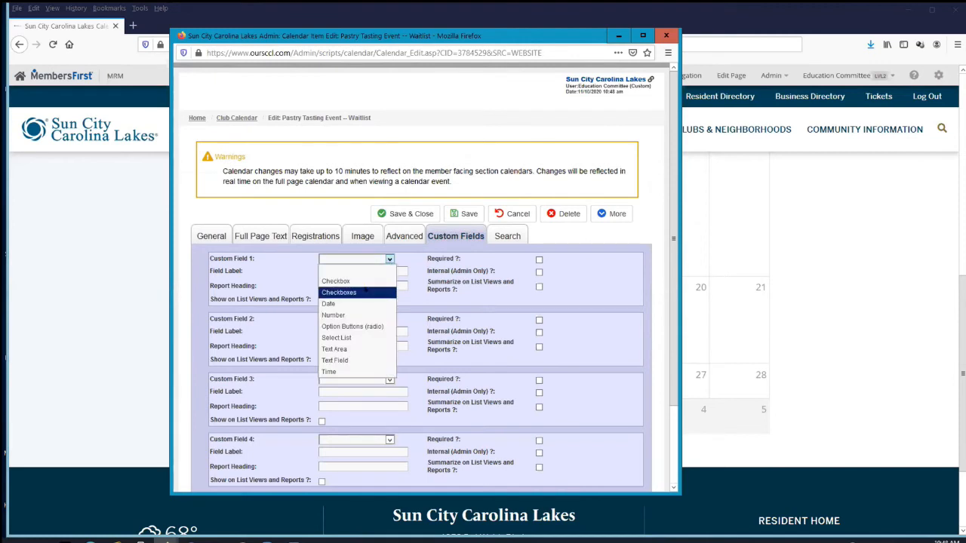
pyautogui.click(362, 292)
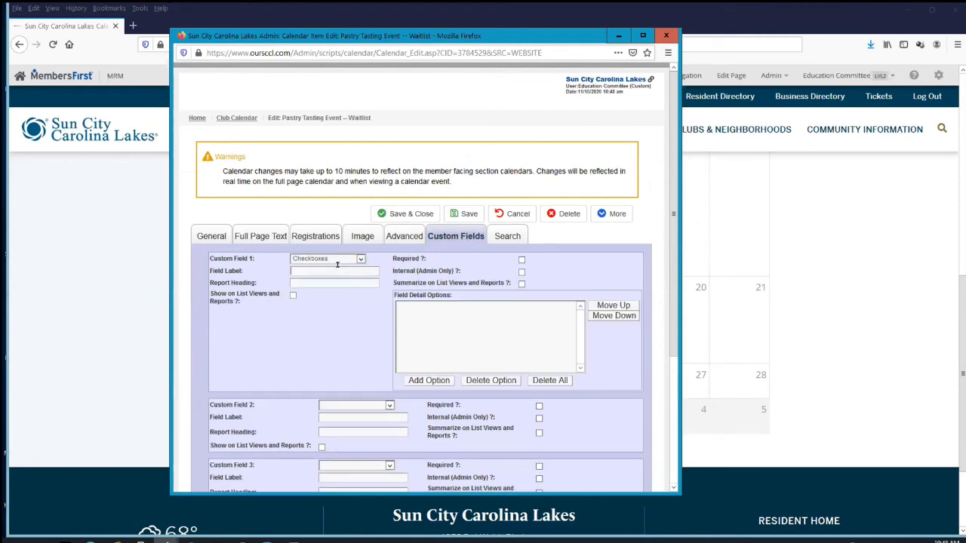
pyautogui.write('Pref')
pyautogui.write('erred dil')
pyautogui.write('n')
pyautogui.write('k')
pyautogui.click(293, 296)
pyautogui.click(522, 260)
pyautogui.click(521, 284)
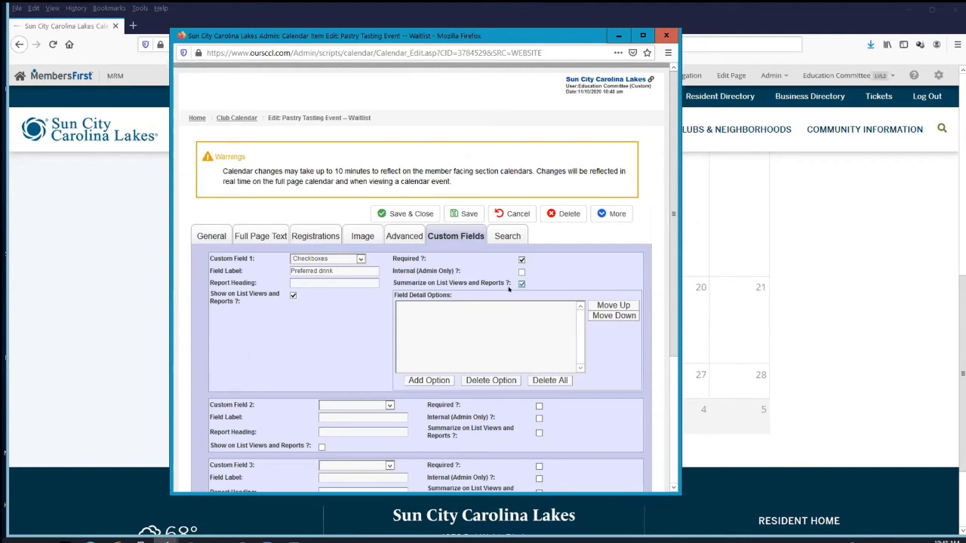
# Step: Add Coffee, Tea and Cider as the options of the "Preferred drink" field
pyautogui.click(428, 380)
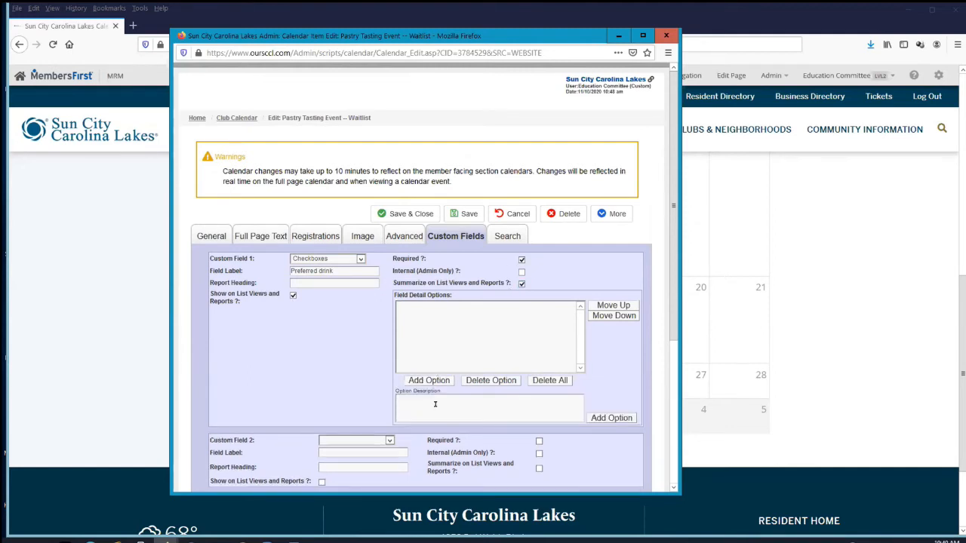
pyautogui.click(434, 404)
pyautogui.write('Coffee')
pyautogui.click(440, 384)
pyautogui.click(418, 405)
pyautogui.write('Tea')
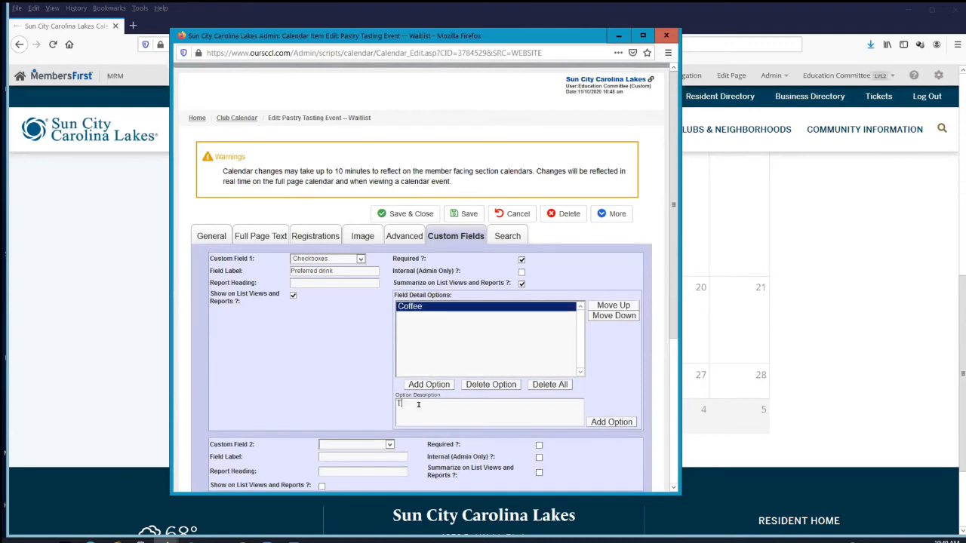
pyautogui.press('Return')
pyautogui.write('Cider')
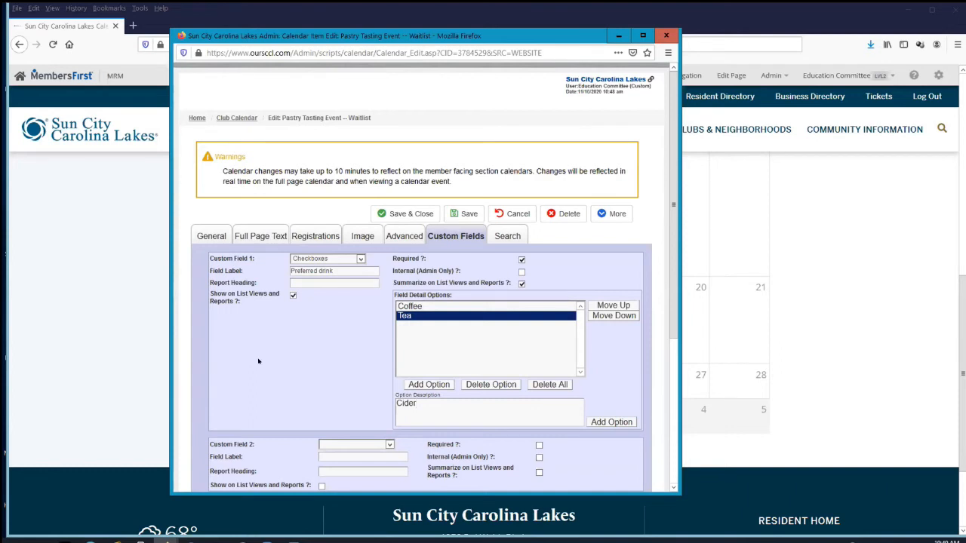
pyautogui.scroll(-3, 258, 361)
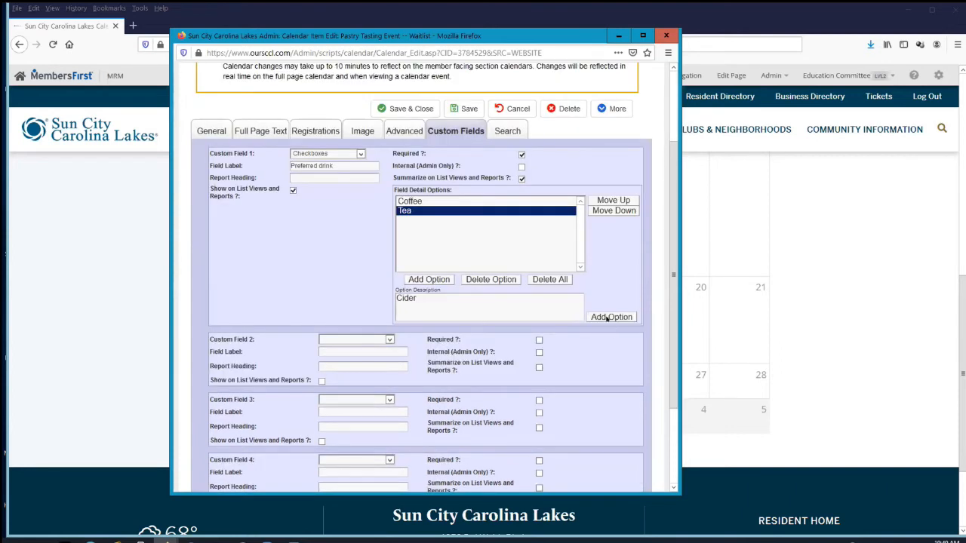
pyautogui.click(606, 318)
# Step: Set Custom Field 2 to Checkboxes labelled "Preferred pastry", required, shown on list views and reports, and summarized there
pyautogui.click(369, 346)
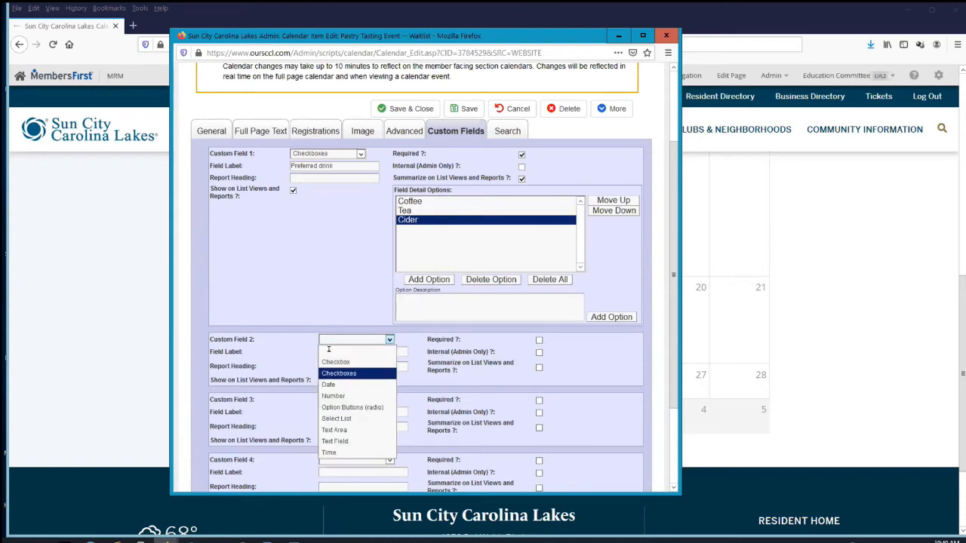
pyautogui.click(329, 350)
pyautogui.write('ef')
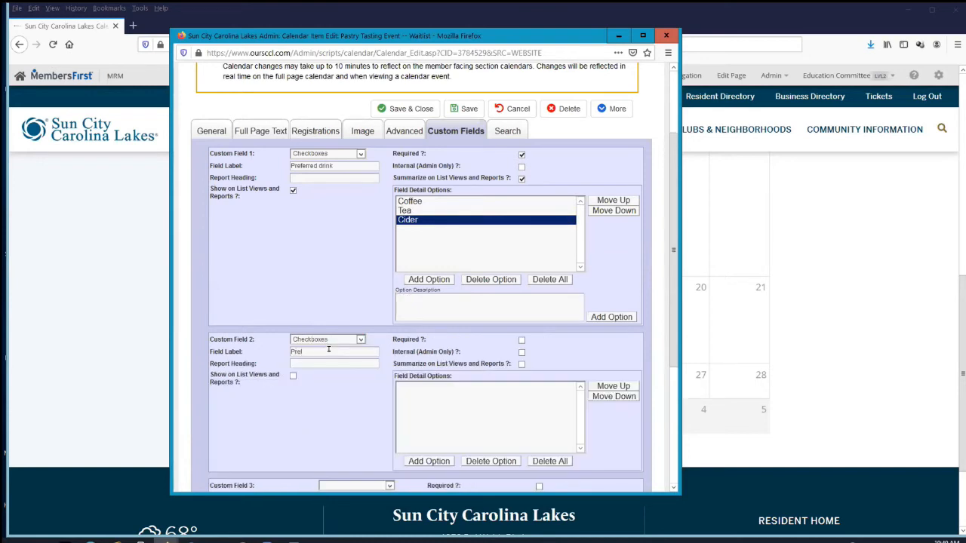
pyautogui.write('erred pastry')
pyautogui.click(293, 375)
pyautogui.click(522, 340)
pyautogui.click(522, 364)
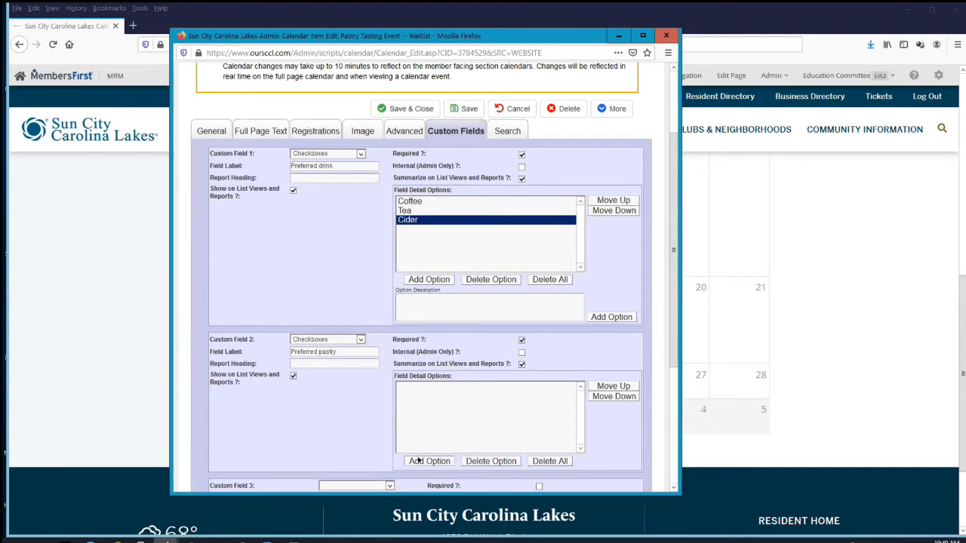
# Step: Add Cinnamon bun, Turnover, Kolache and Swiss pastries as the "Preferred pastry" options, and save and close the event
pyautogui.click(429, 462)
pyautogui.scroll(-3, 419, 408)
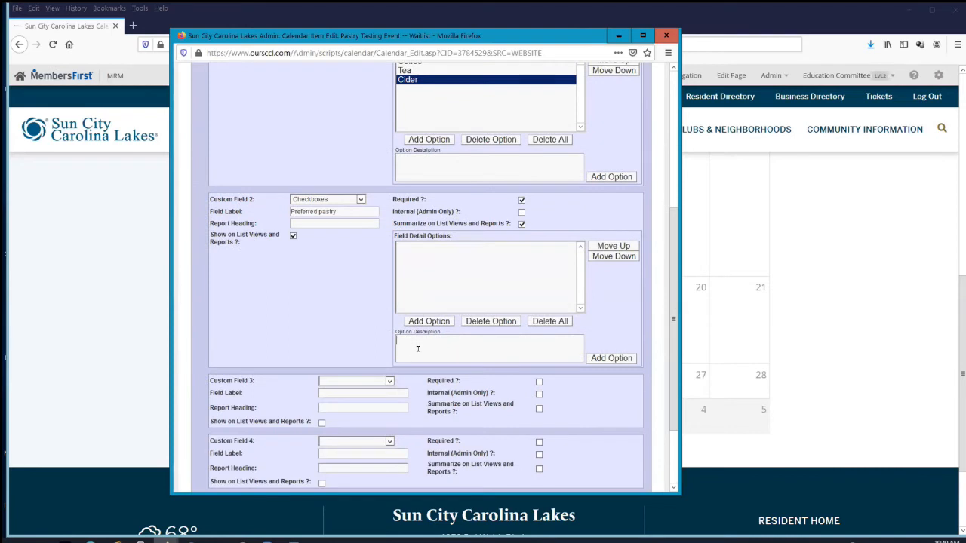
pyautogui.write('Cinnamon bun')
pyautogui.click(613, 358)
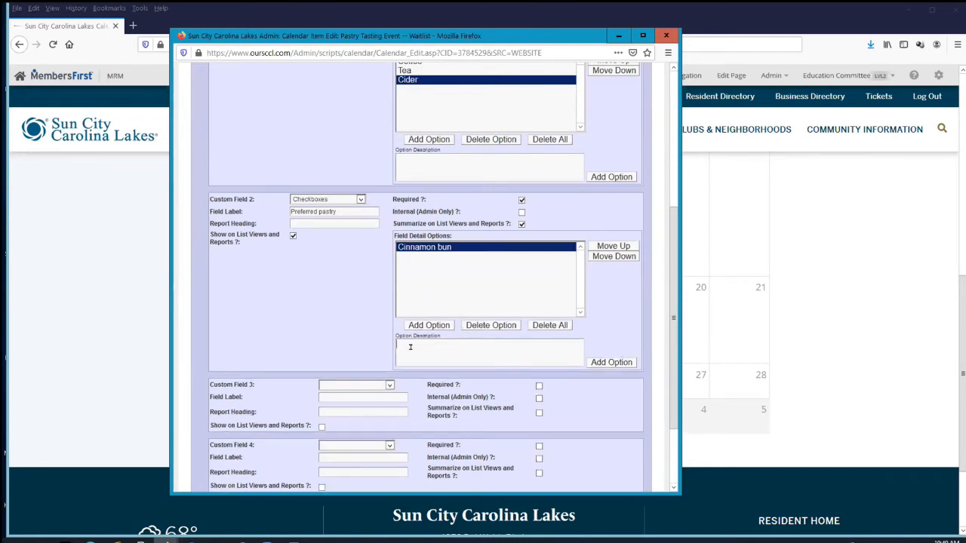
pyautogui.click(411, 347)
pyautogui.write('Turnover')
pyautogui.click(611, 361)
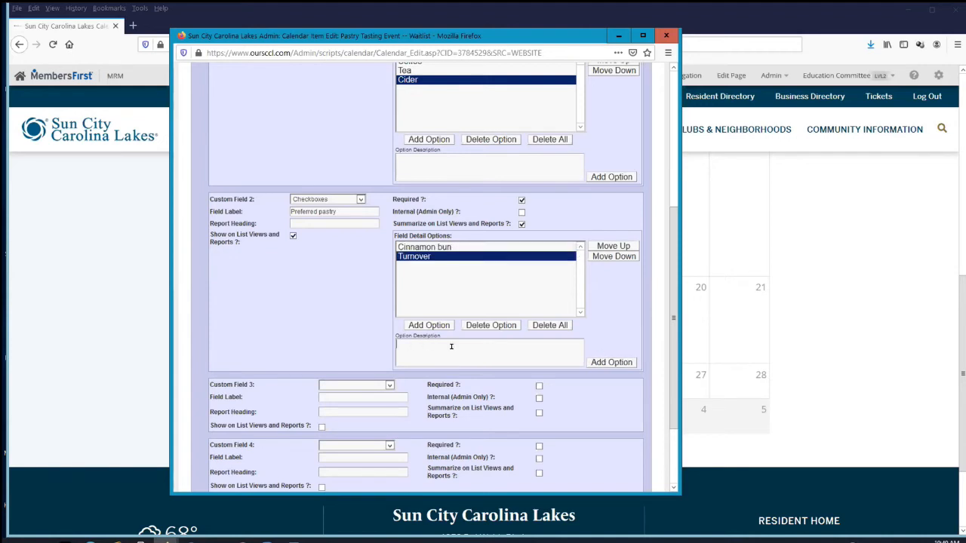
pyautogui.write('Kolach')
pyautogui.write('e')
pyautogui.click(600, 365)
pyautogui.click(445, 354)
pyautogui.write('Swiss pastries')
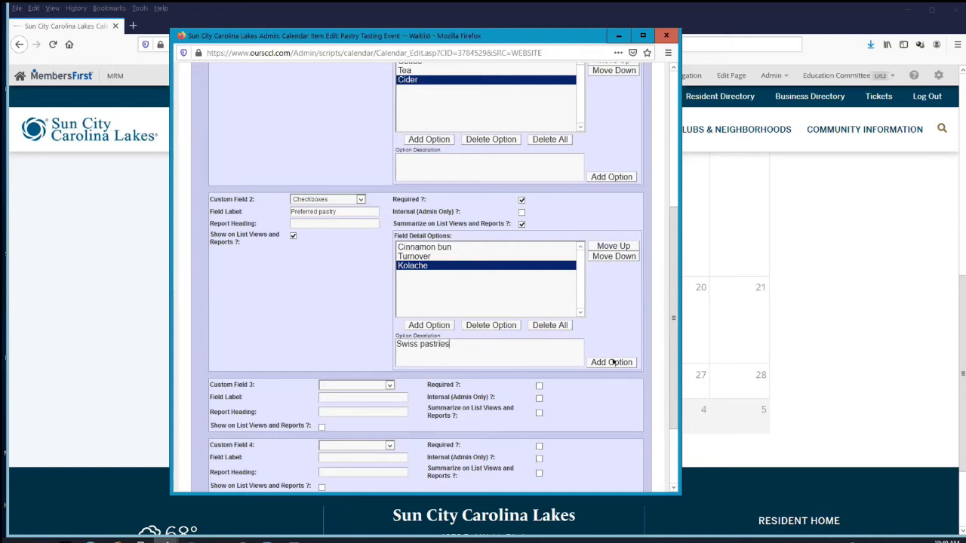
pyautogui.click(613, 363)
pyautogui.scroll(5, 326, 278)
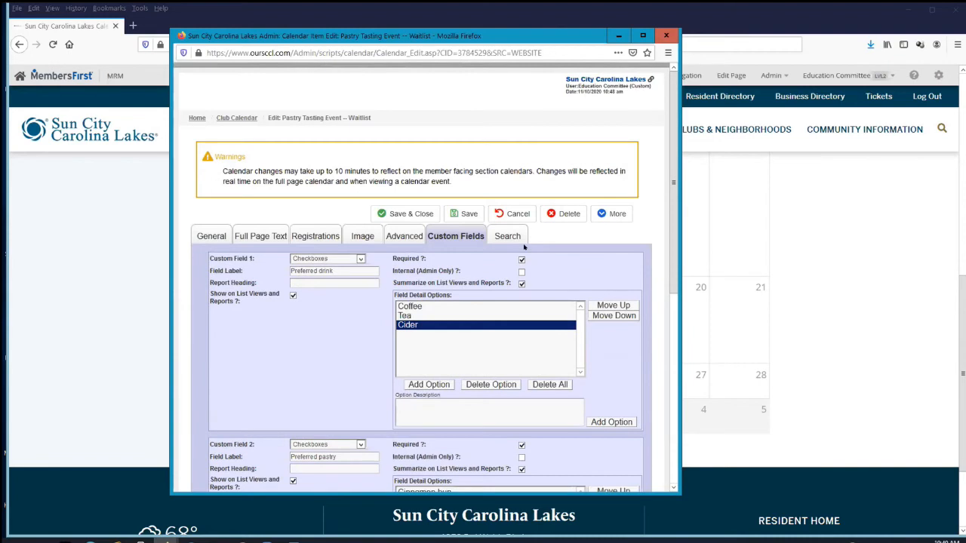
pyautogui.click(406, 214)
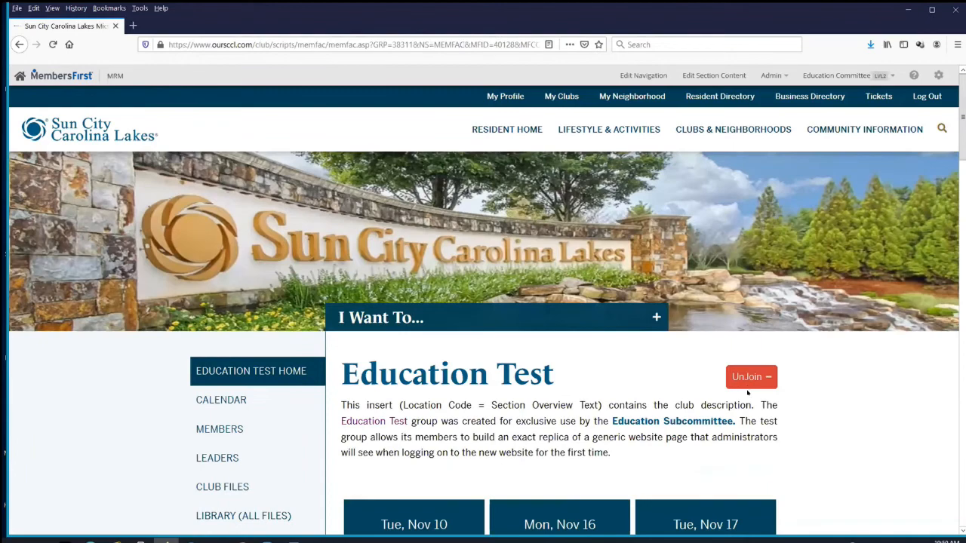
# Step: Open the Pastry Tasting Event -- Waitlist page from the club calendar and start a registration
pyautogui.click(227, 400)
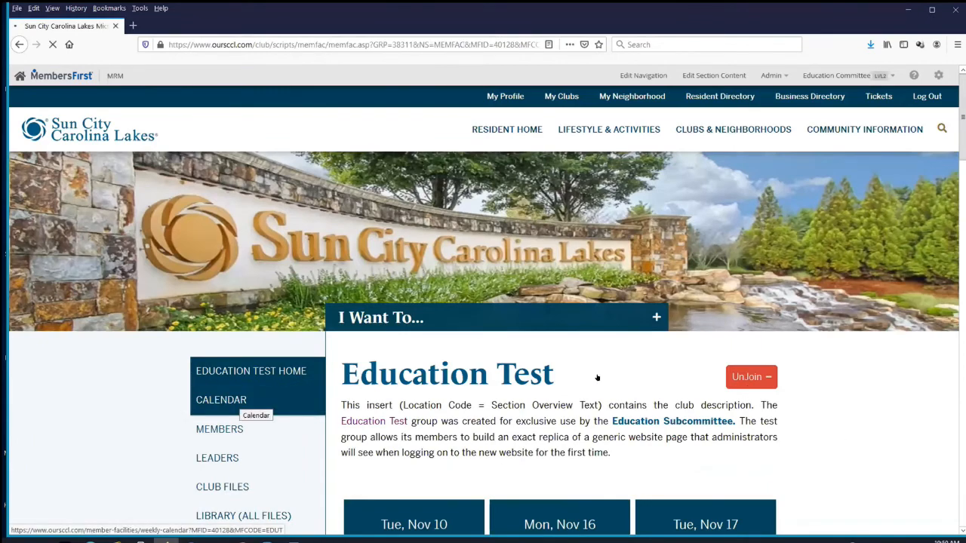
pyautogui.scroll(-2, 592, 377)
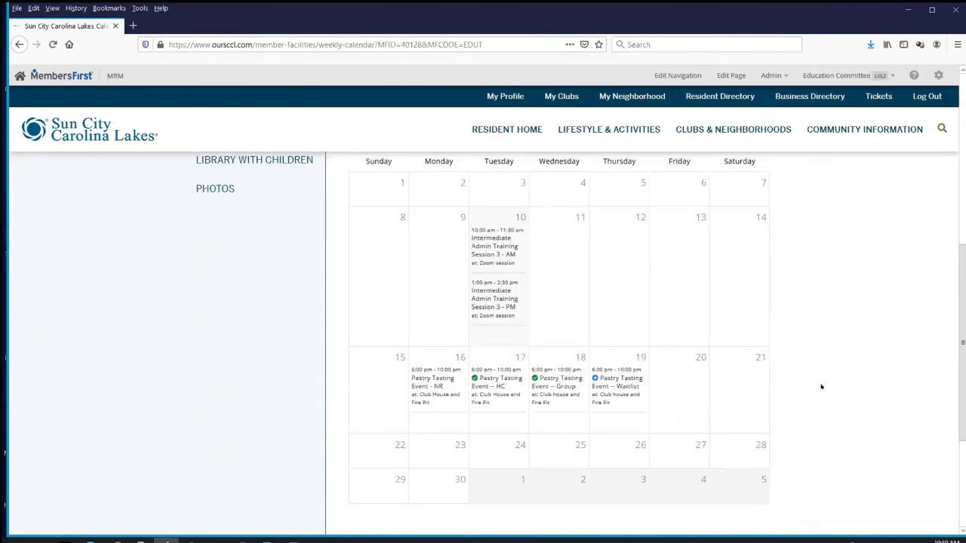
pyautogui.click(614, 384)
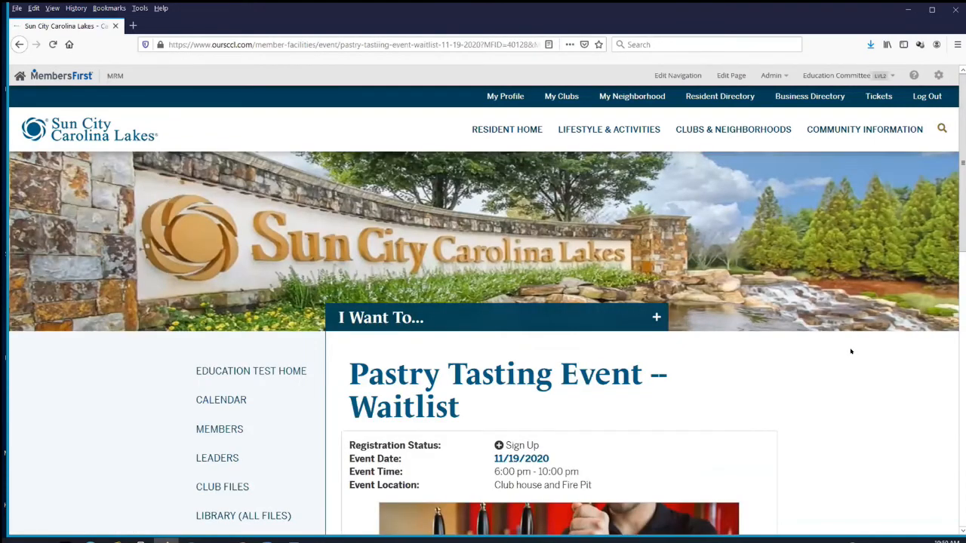
pyautogui.scroll(-3, 832, 310)
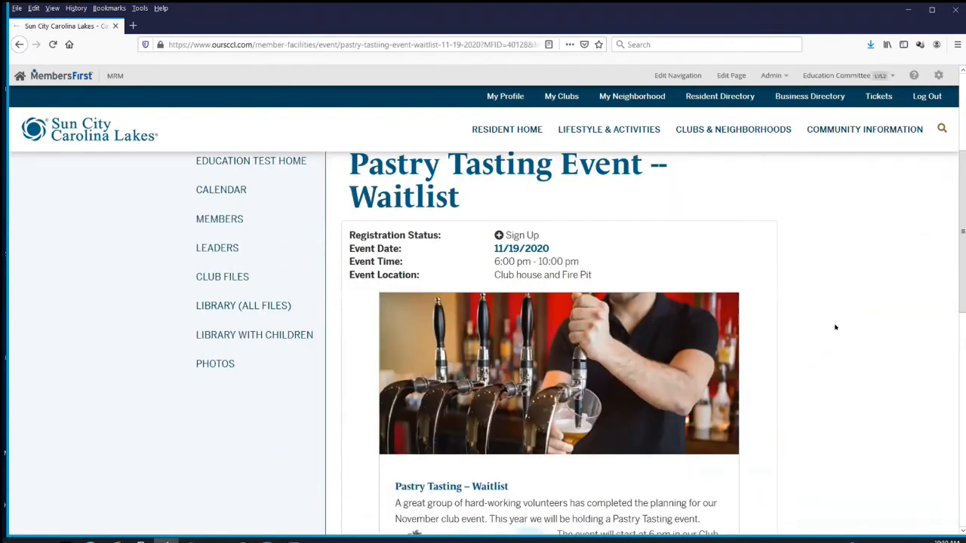
pyautogui.scroll(-1, 552, 385)
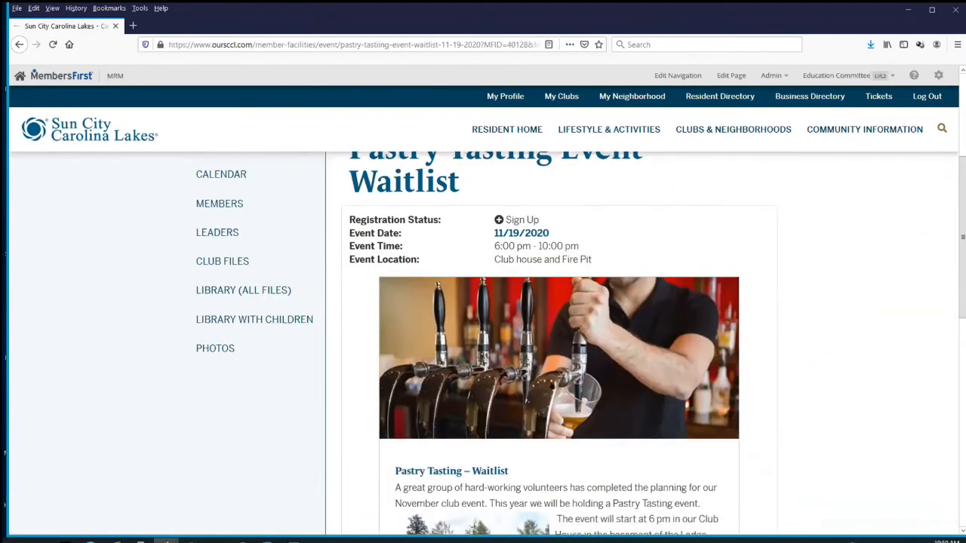
pyautogui.scroll(-3, 542, 460)
pyautogui.scroll(-2, 556, 457)
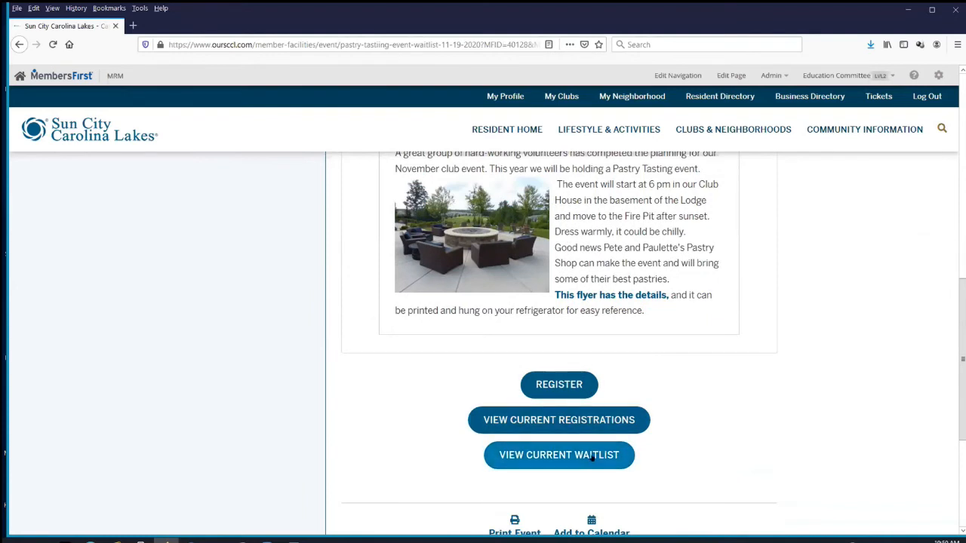
pyautogui.click(559, 419)
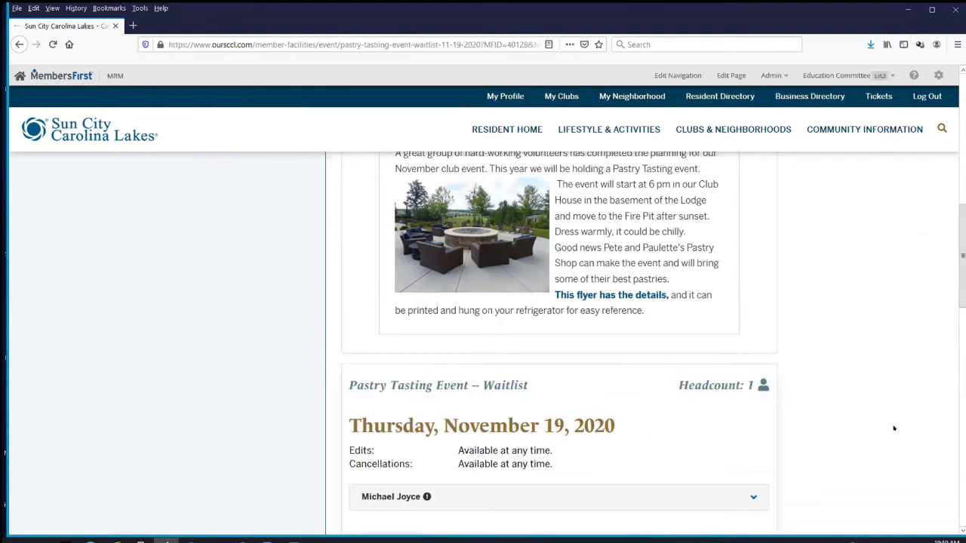
# Step: Add a resident to the registration party by searching for the resident's last name
pyautogui.scroll(-3, 891, 429)
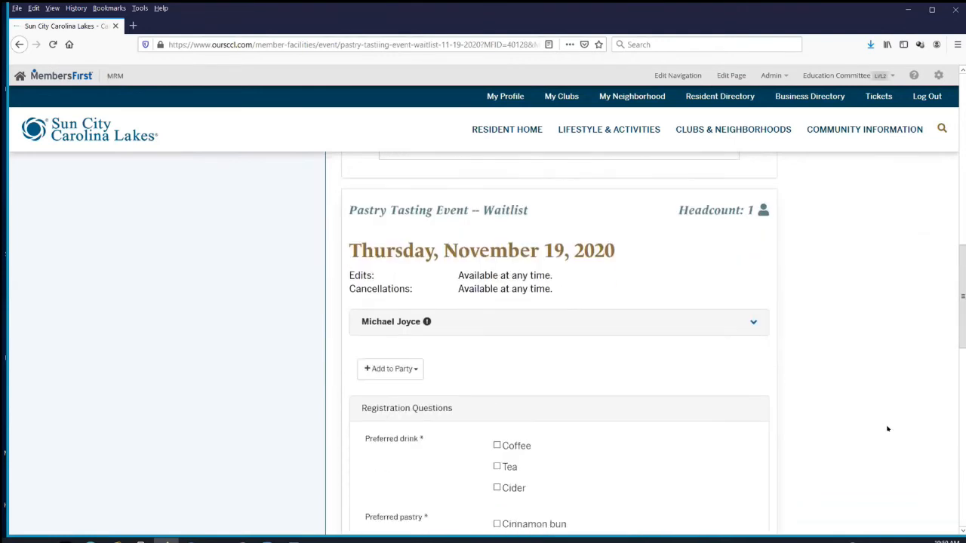
pyautogui.click(396, 369)
pyautogui.click(417, 391)
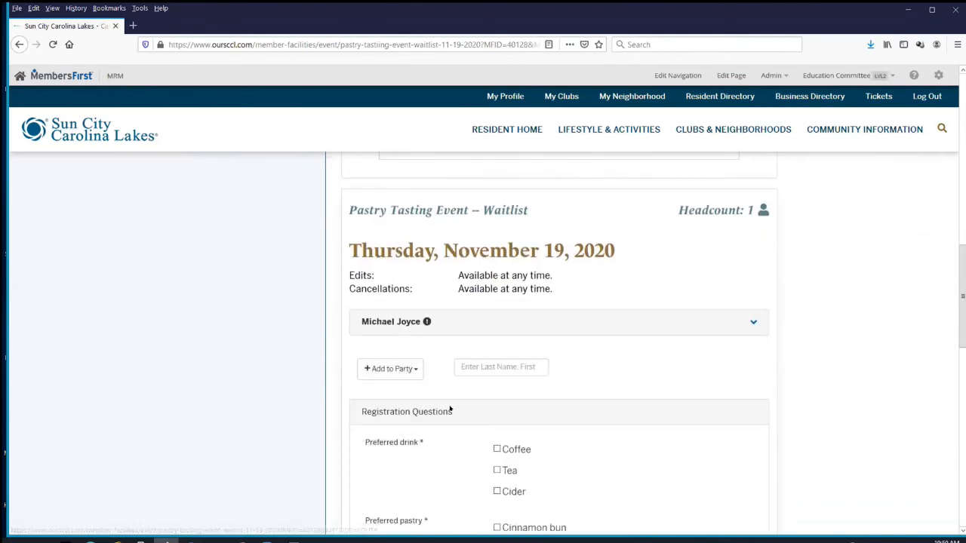
pyautogui.write('cust')
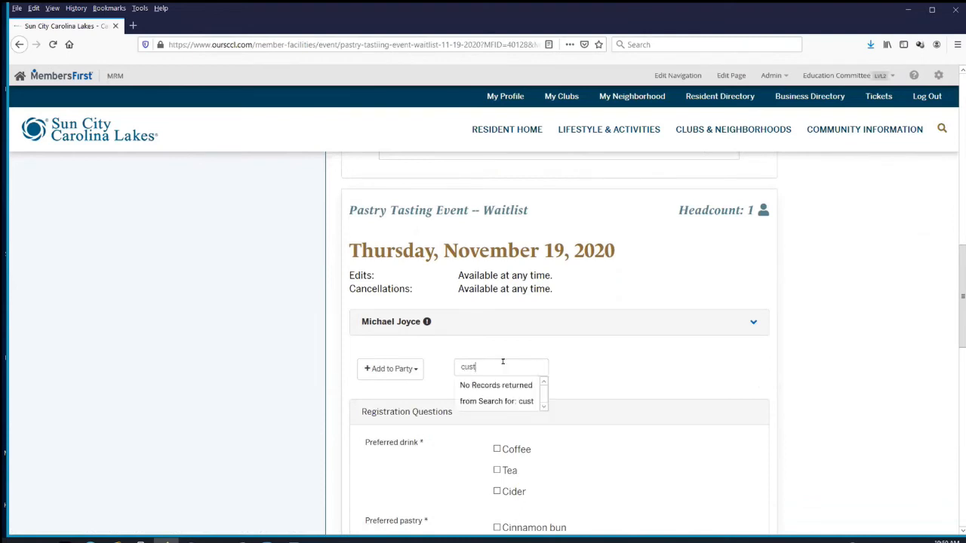
pyautogui.write('r')
pyautogui.press('BackSpace')
pyautogui.doubleClick(453, 363)
pyautogui.write('curt')
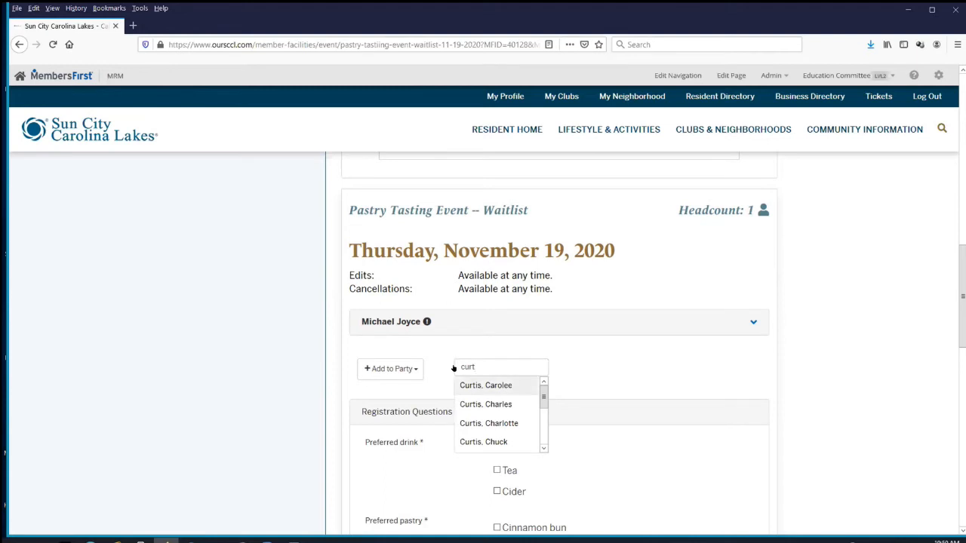
pyautogui.click(502, 426)
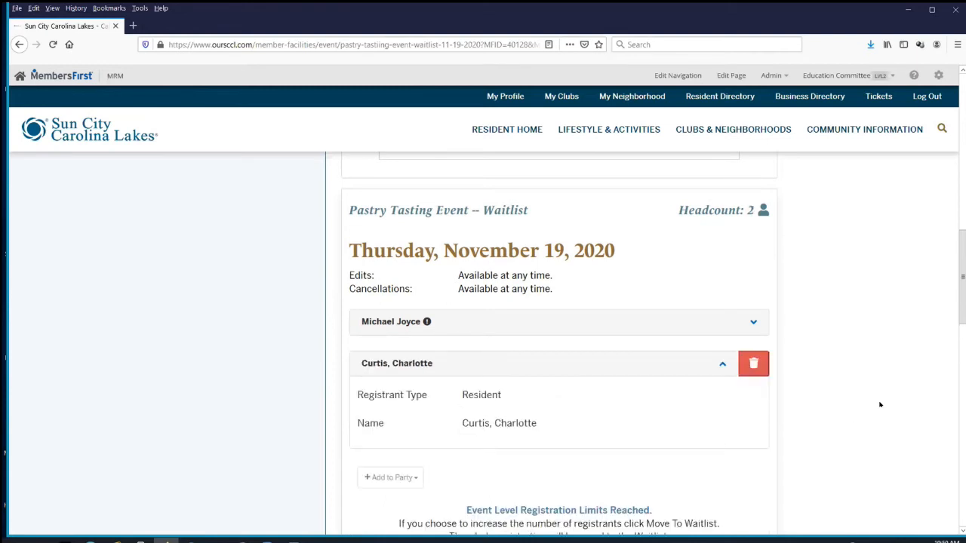
# Step: Choose Coffee as the preferred drink and move the whole registration to the waitlist
pyautogui.scroll(-3, 880, 406)
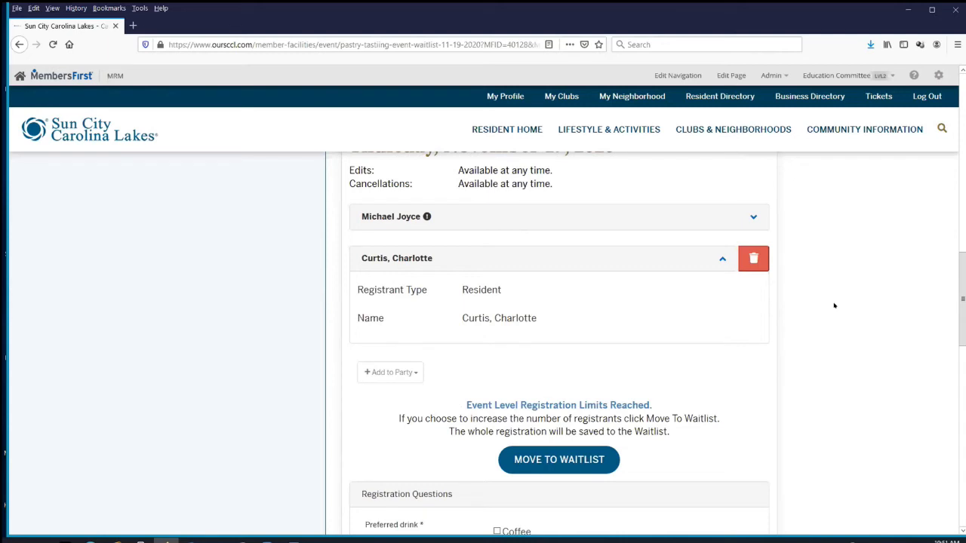
pyautogui.scroll(-2, 830, 311)
pyautogui.scroll(1, 454, 384)
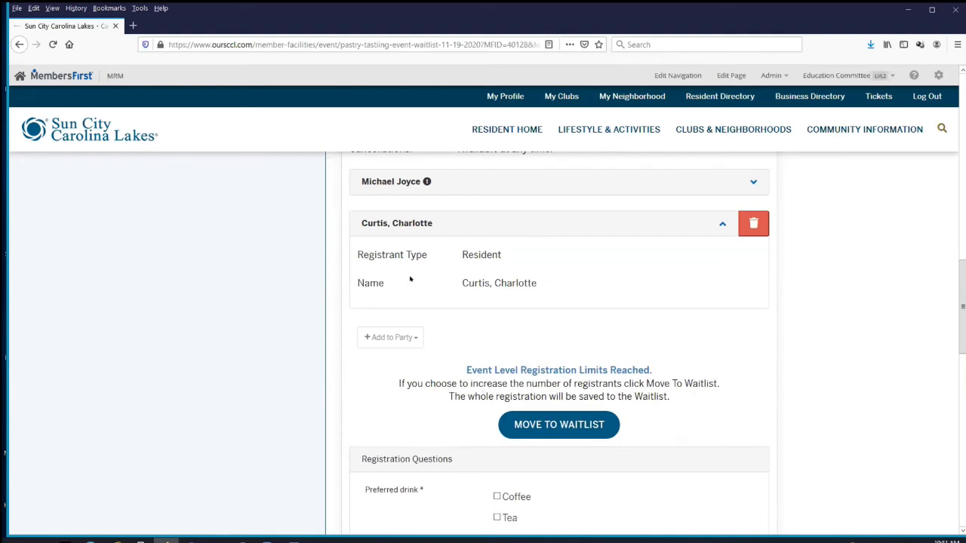
pyautogui.scroll(1, 239, 261)
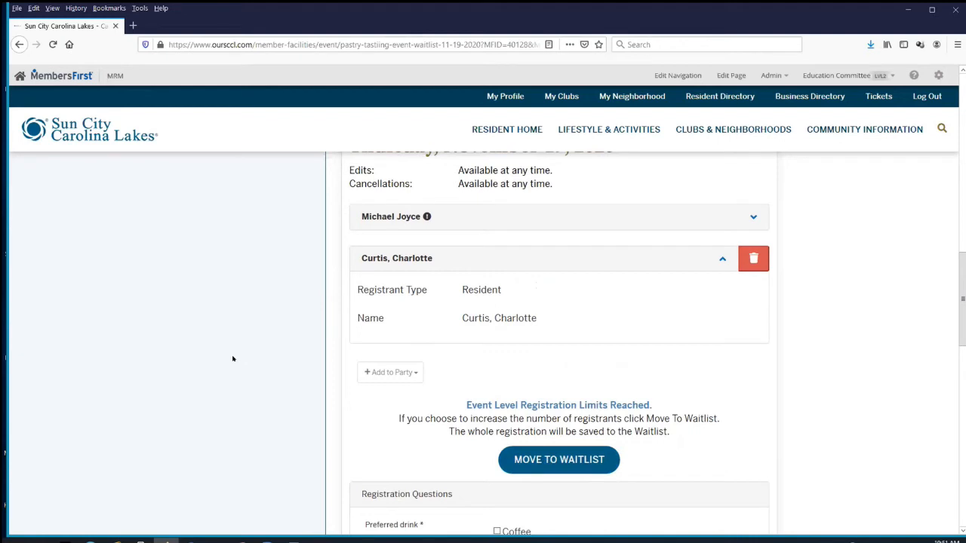
pyautogui.scroll(-2, 229, 358)
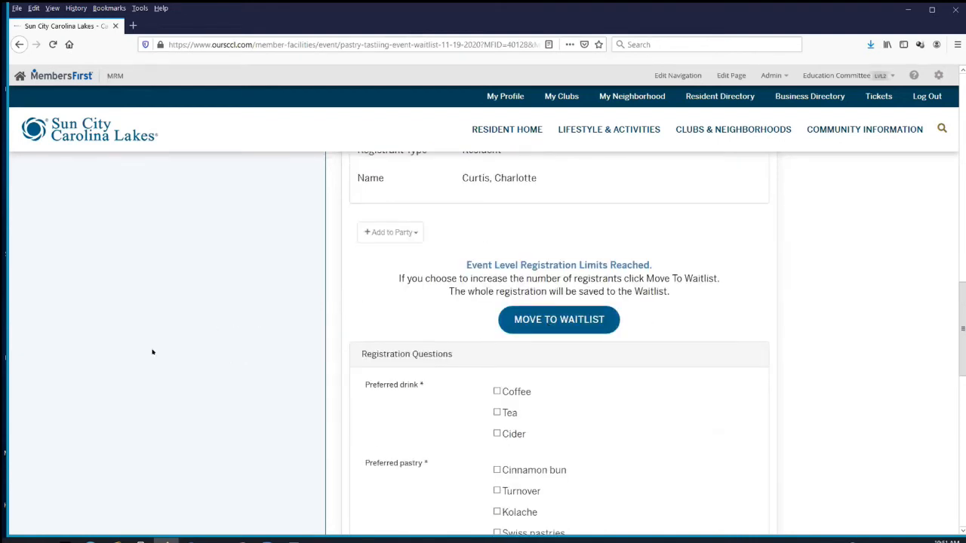
pyautogui.click(496, 391)
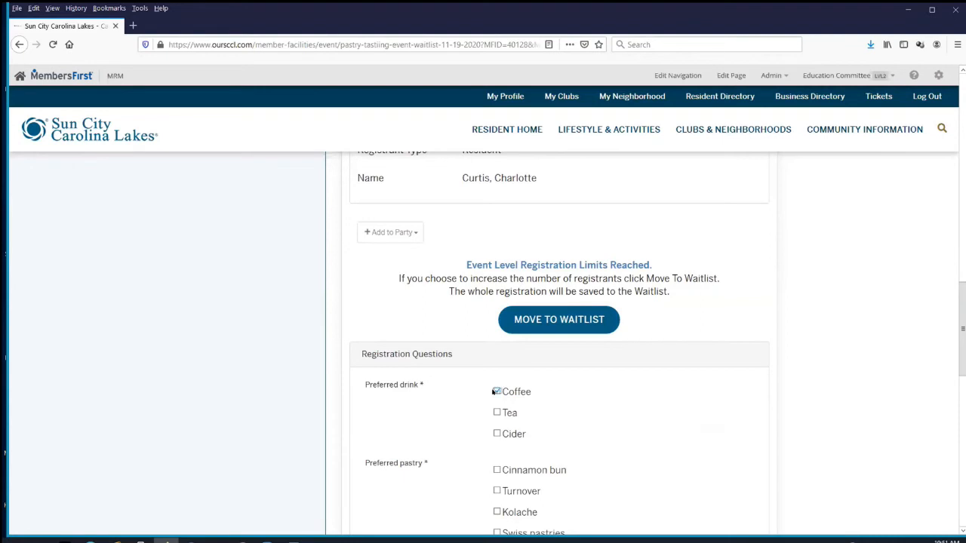
pyautogui.click(543, 320)
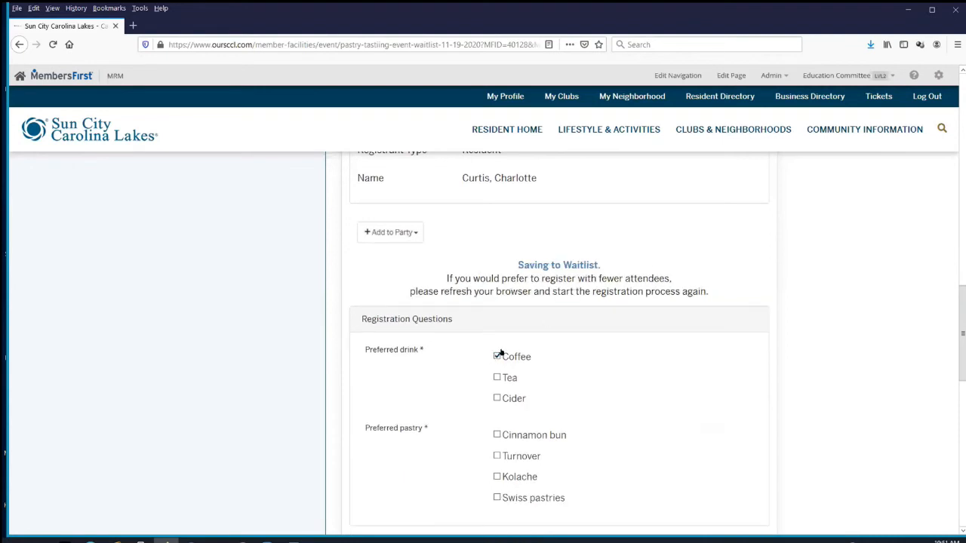
# Step: Add another resident to the waitlisted party by searching for the resident's last name
pyautogui.scroll(2, 625, 398)
pyautogui.click(400, 337)
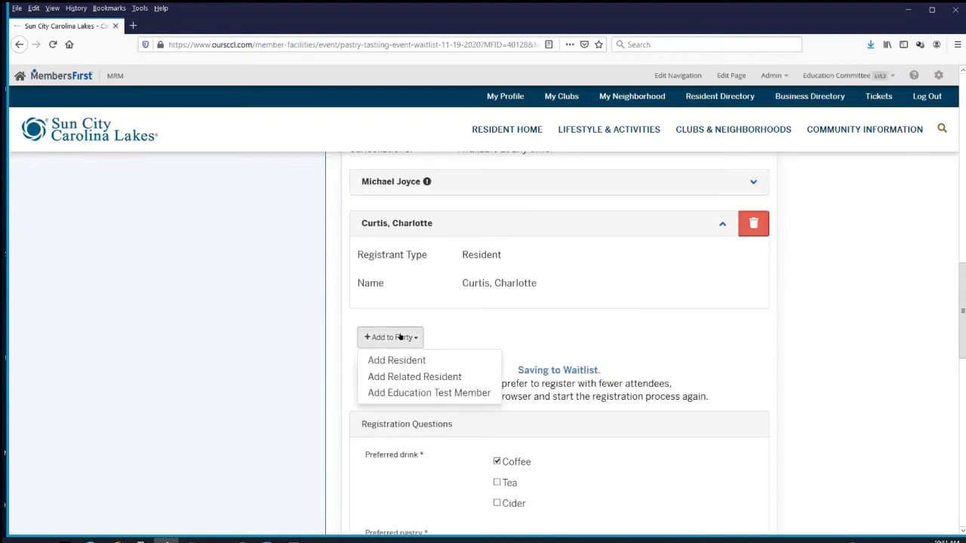
pyautogui.click(410, 363)
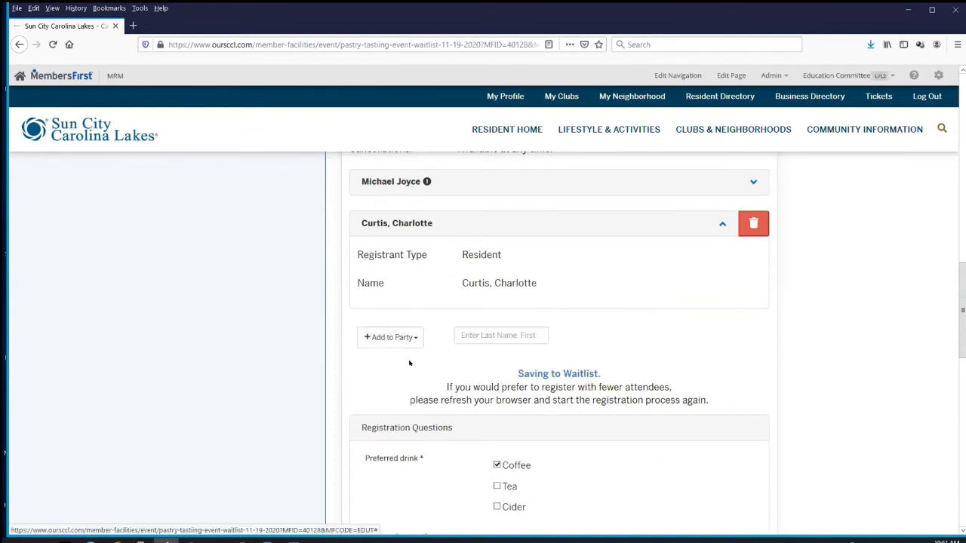
pyautogui.click(467, 336)
pyautogui.write('petr')
pyautogui.click(502, 392)
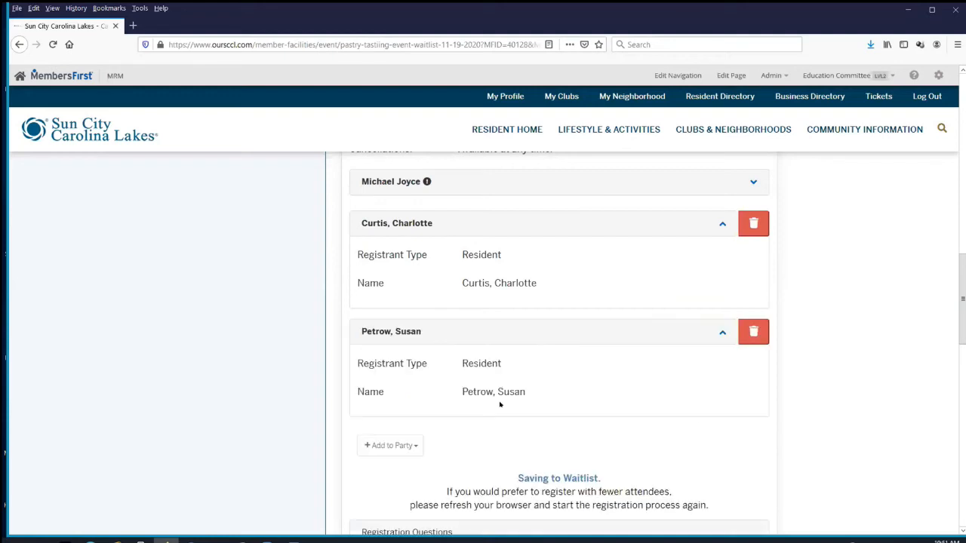
# Step: Select Kolache and Swiss pastries as the preferred pastries and save the registration to the waitlist
pyautogui.scroll(-3, 679, 421)
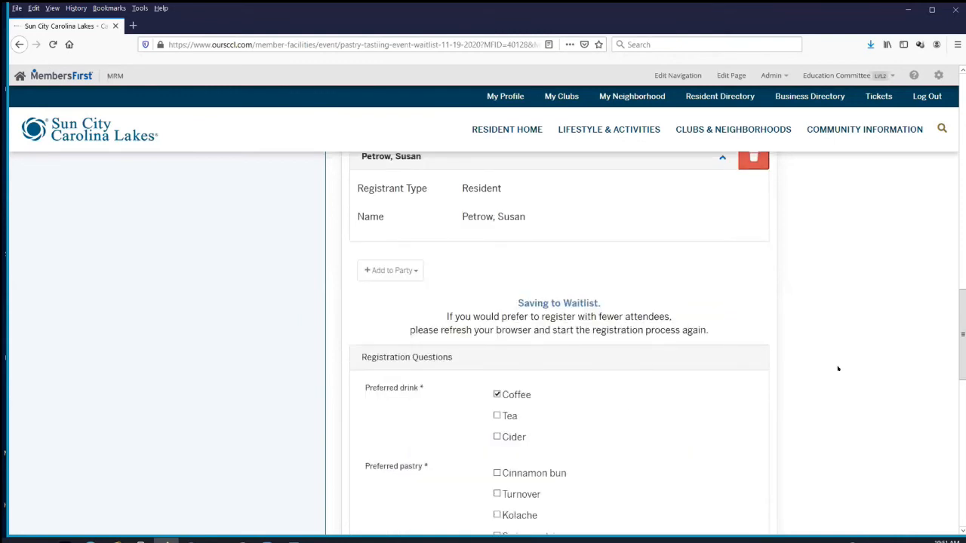
pyautogui.scroll(-3, 645, 375)
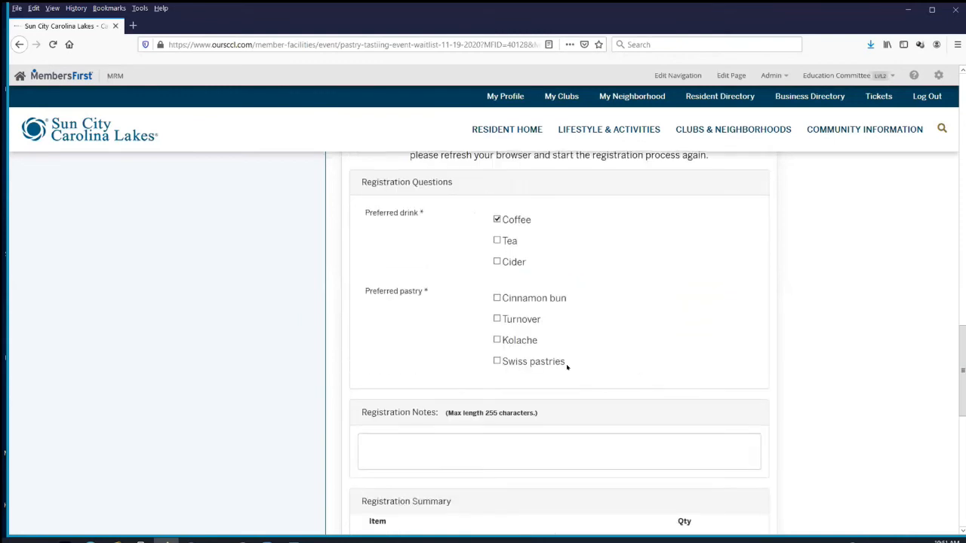
pyautogui.click(495, 319)
pyautogui.click(495, 340)
pyautogui.click(497, 320)
pyautogui.click(527, 366)
pyautogui.scroll(-3, 636, 362)
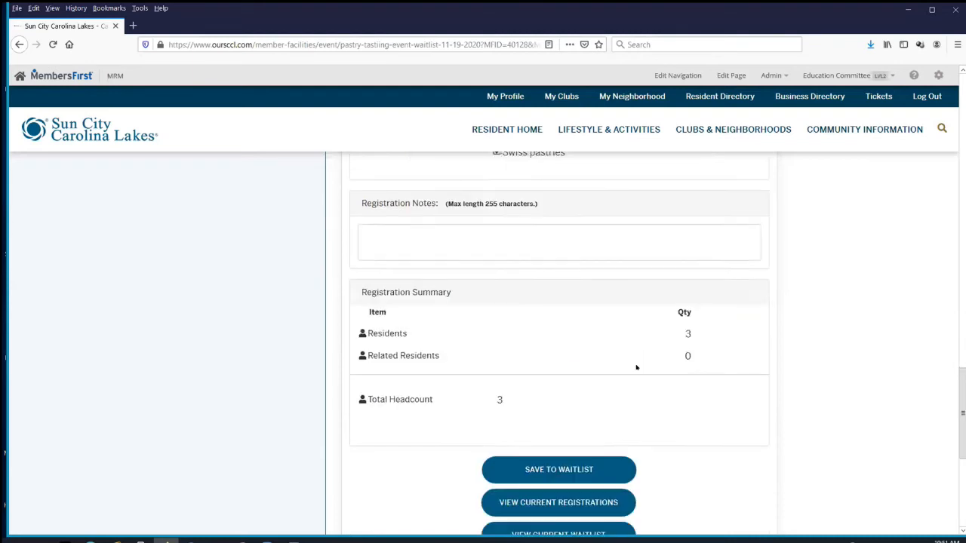
pyautogui.click(568, 468)
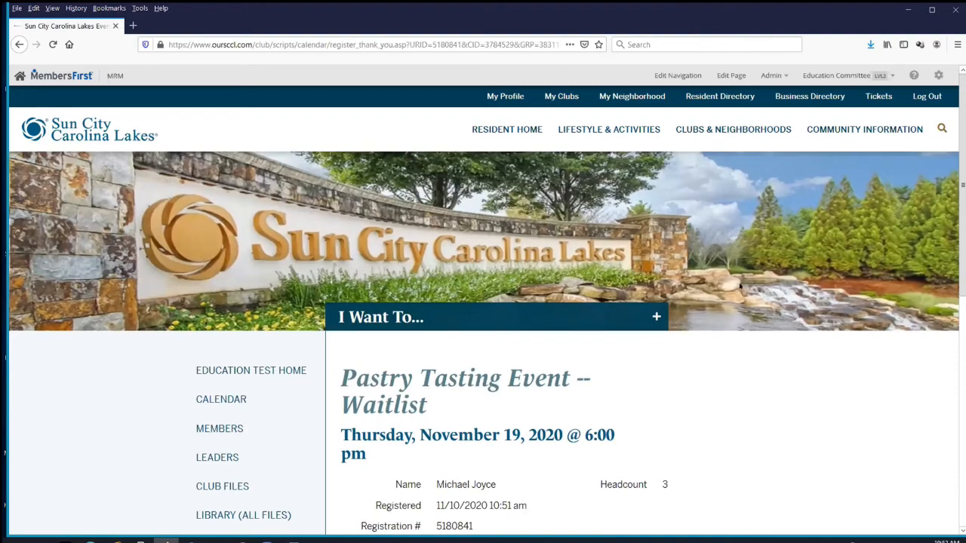
# Step: Review the registration confirmation, reopen the registration for modification and check its party members and question answers
pyautogui.scroll(-3, 728, 301)
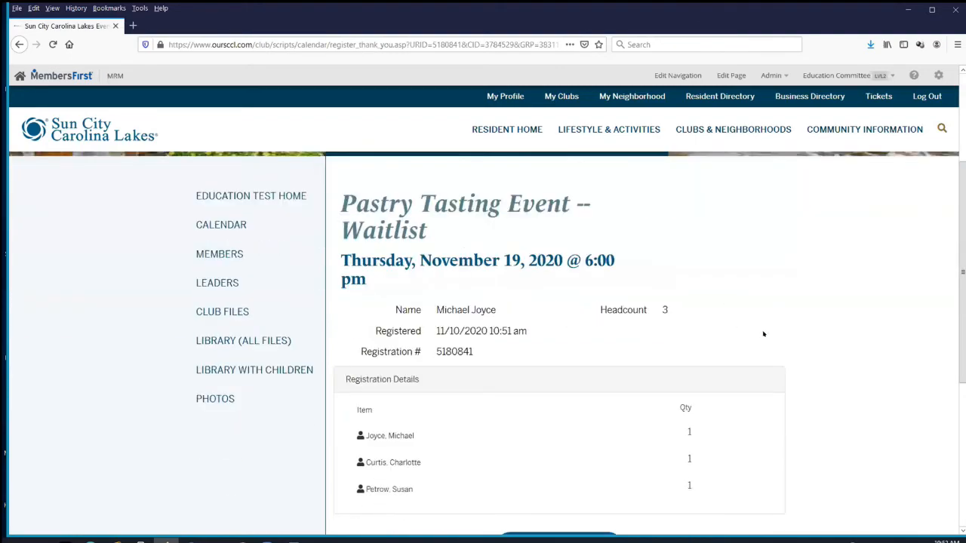
pyautogui.scroll(-3, 769, 334)
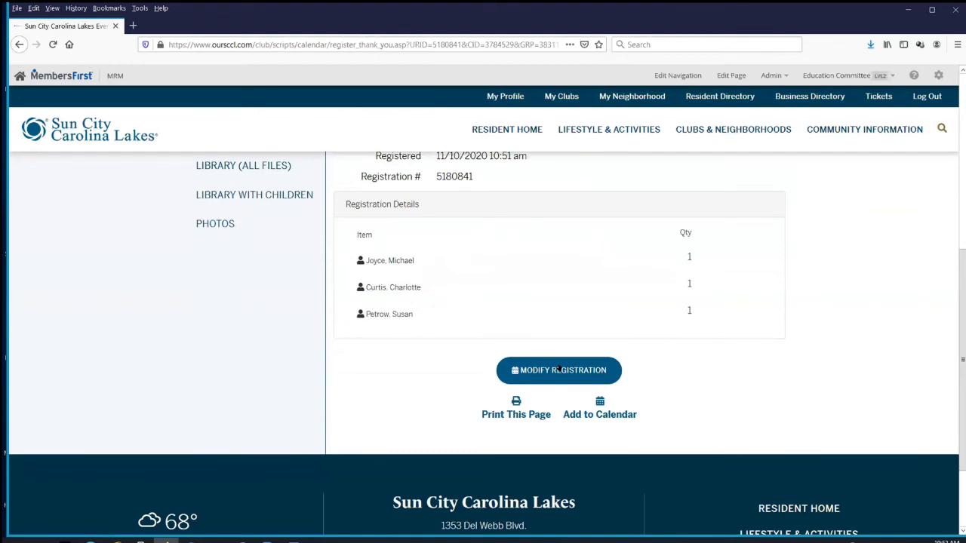
pyautogui.click(560, 370)
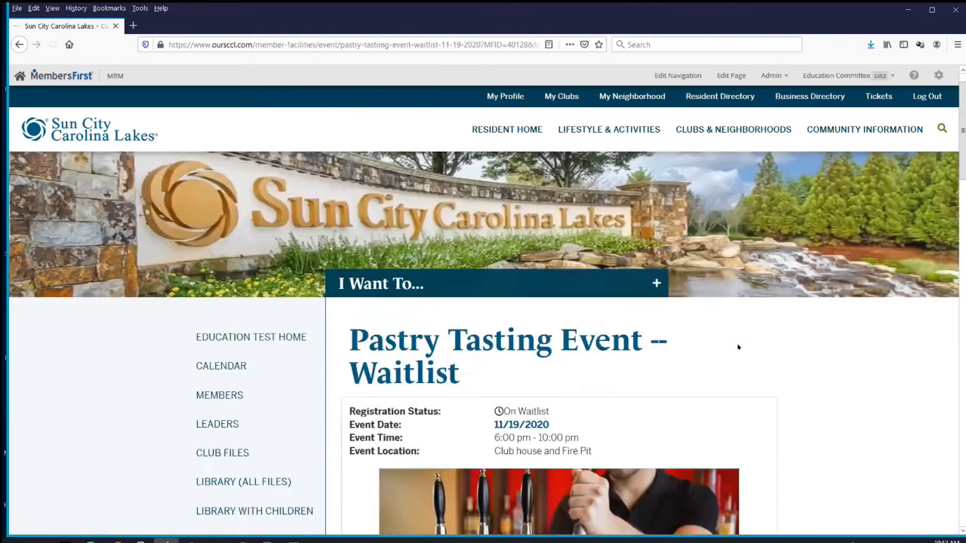
pyautogui.scroll(-10, 738, 347)
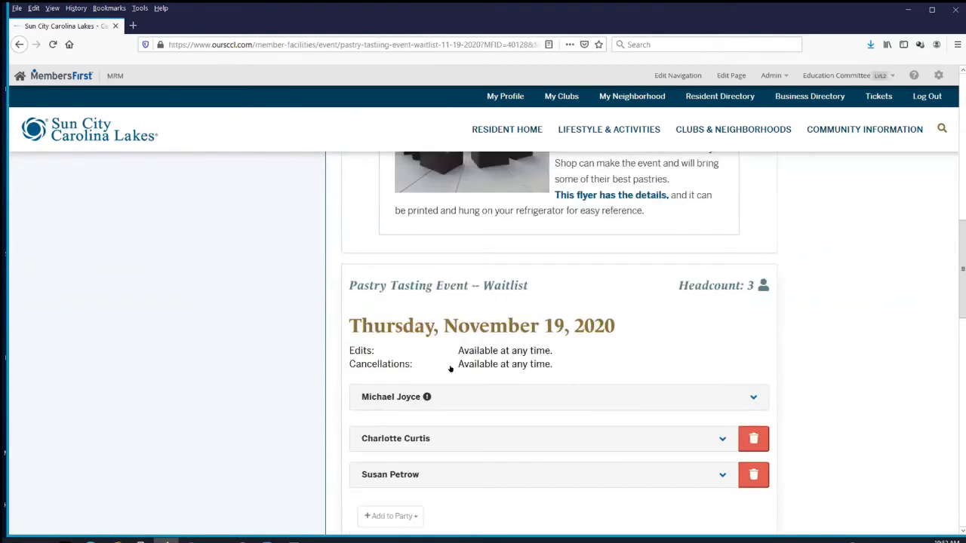
pyautogui.scroll(-2, 776, 379)
pyautogui.scroll(-2, 859, 371)
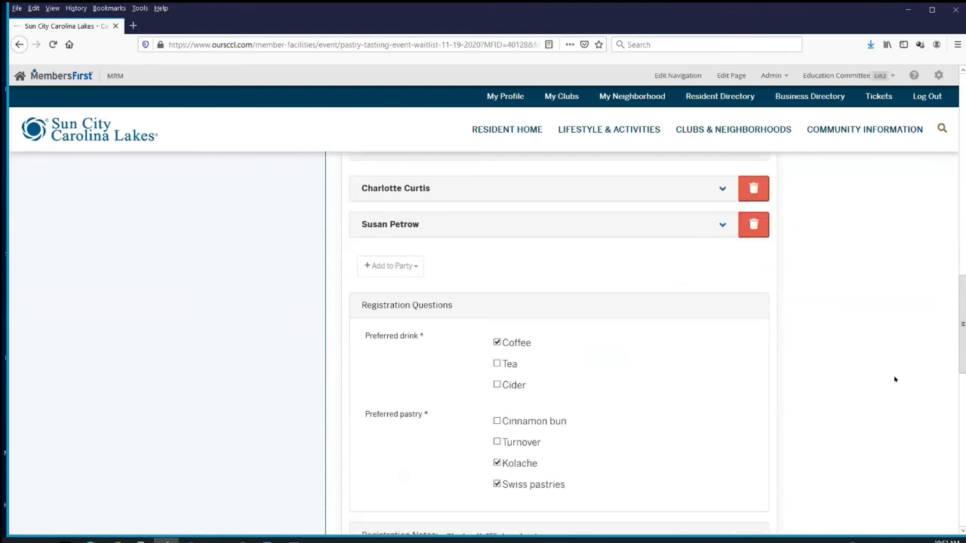
pyautogui.scroll(-3, 896, 382)
pyautogui.scroll(5, 894, 385)
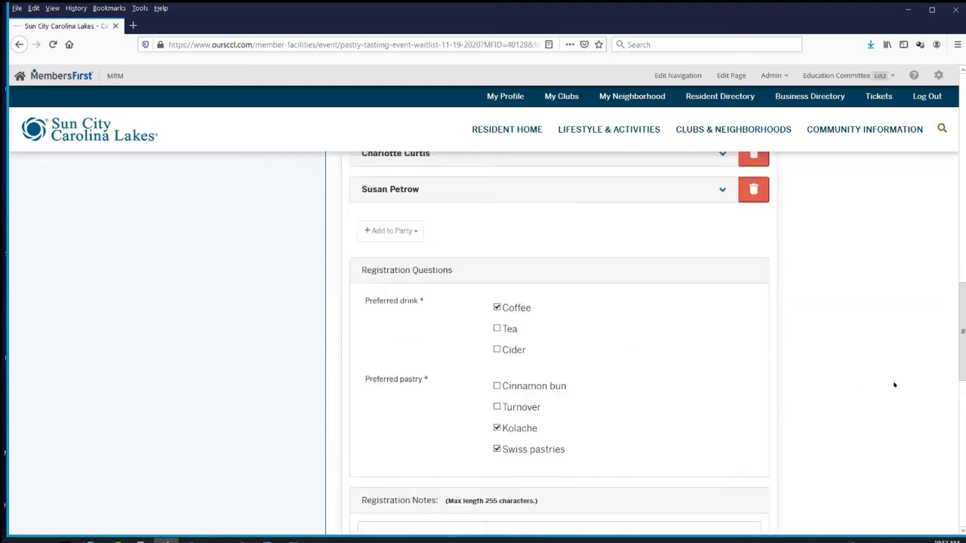
# Step: Check the event registrations under My Reservations from Resident Home in a separate tab, and close that tab
pyautogui.rightClick(501, 130)
pyautogui.click(546, 138)
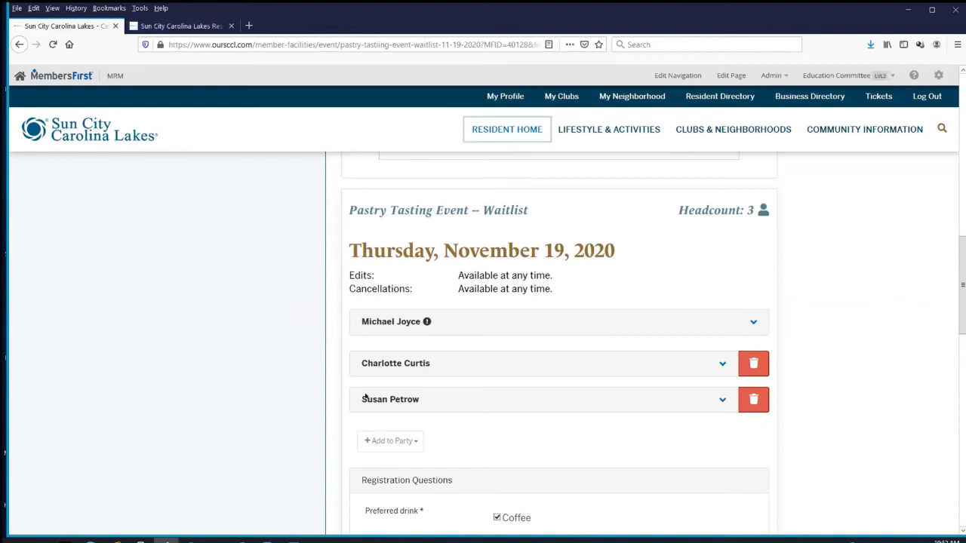
pyautogui.click(185, 26)
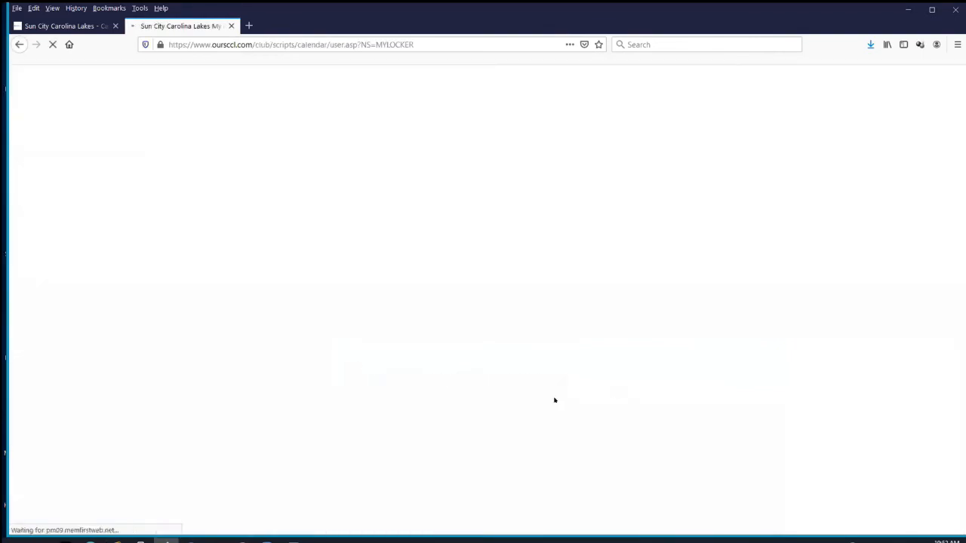
pyautogui.scroll(-1, 729, 385)
pyautogui.scroll(-2, 738, 388)
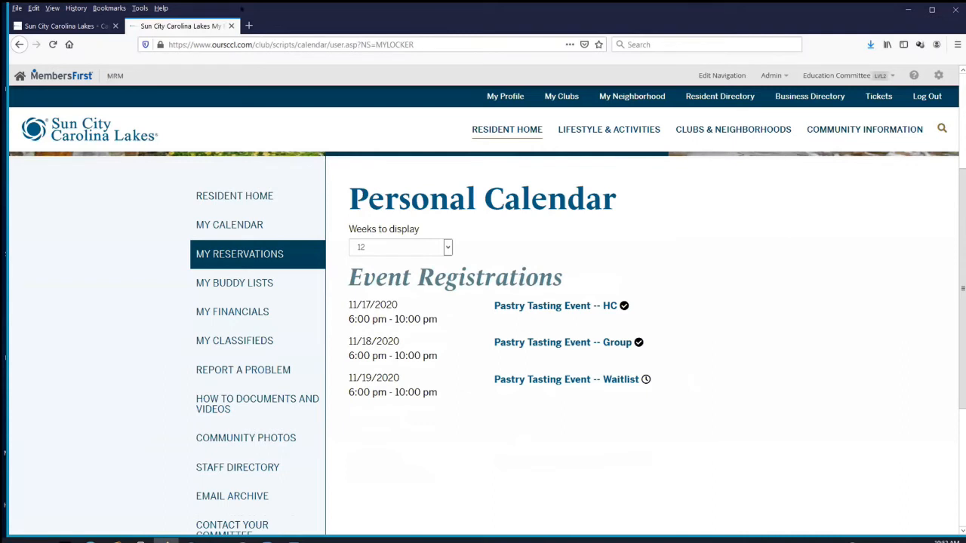
pyautogui.hotkey('ctrl', 'w')
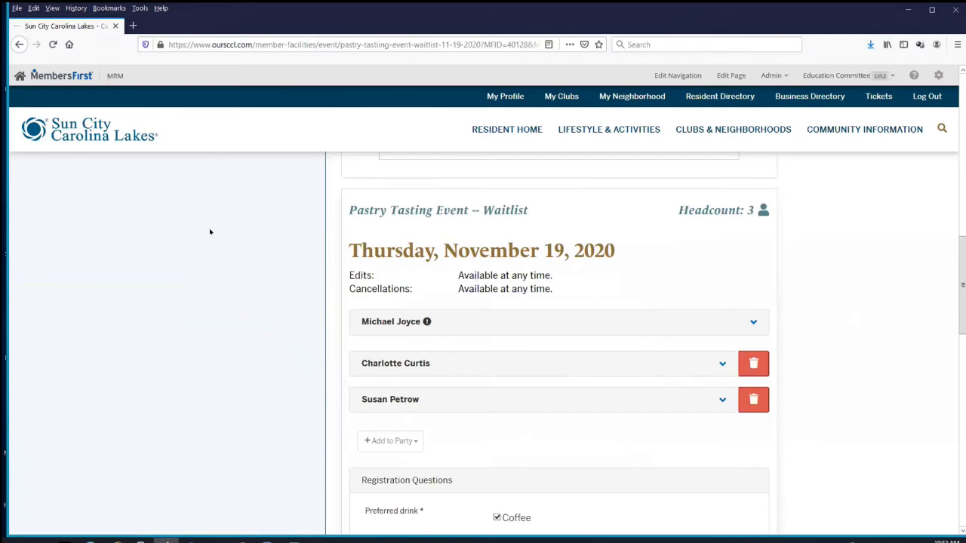
# Step: Open Event Registrations in the site admin and display the records of the 11/19/2020 Pastry Tasting Event -- Waitlist
pyautogui.scroll(8, 210, 232)
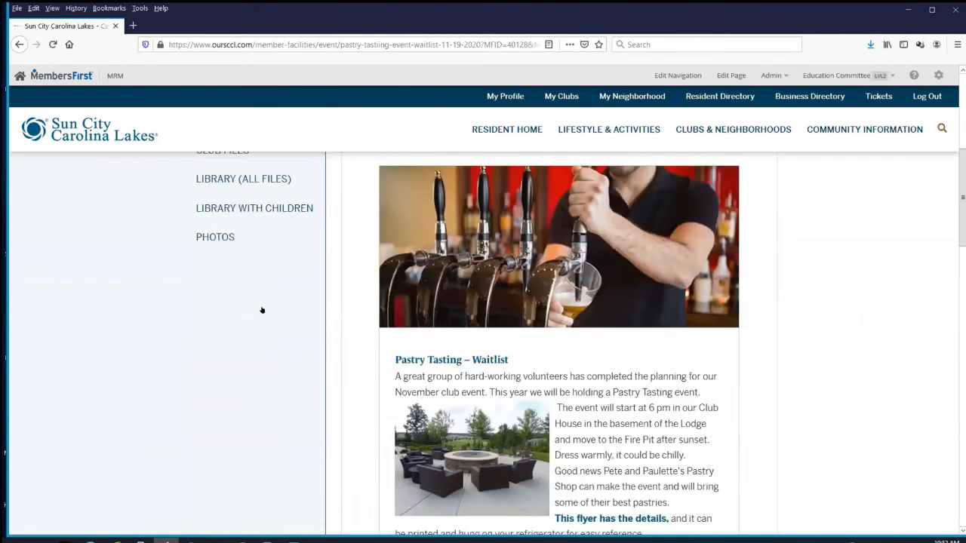
pyautogui.scroll(2, 269, 304)
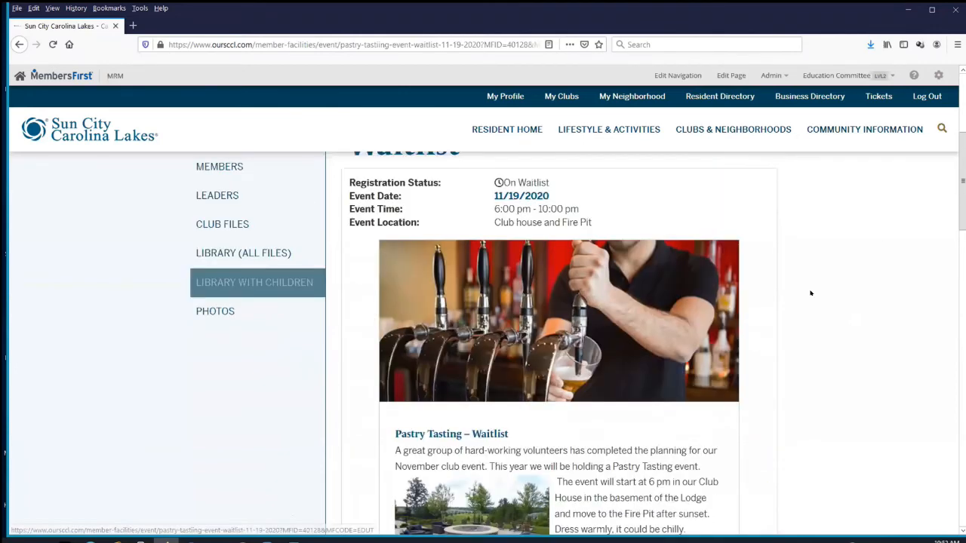
pyautogui.scroll(3, 811, 293)
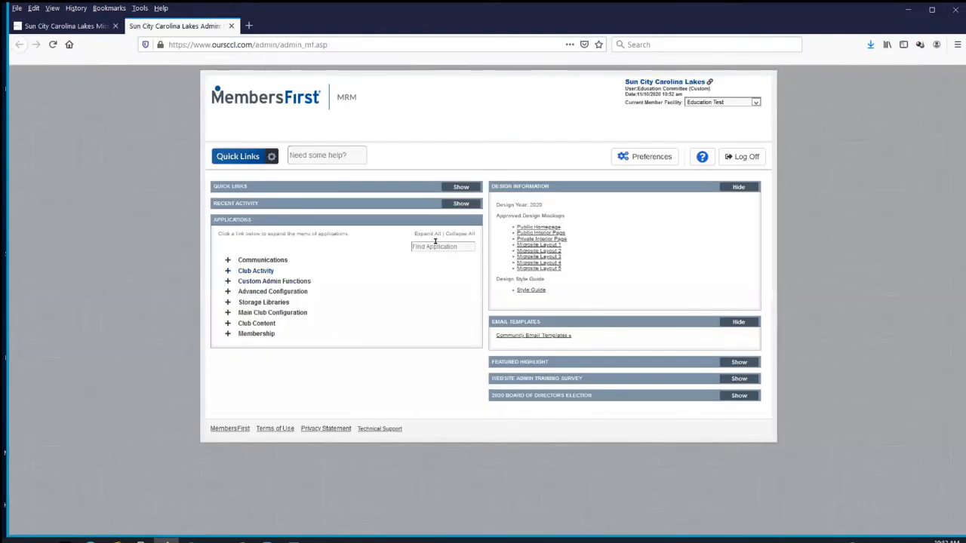
pyautogui.click(436, 243)
pyautogui.write('eve')
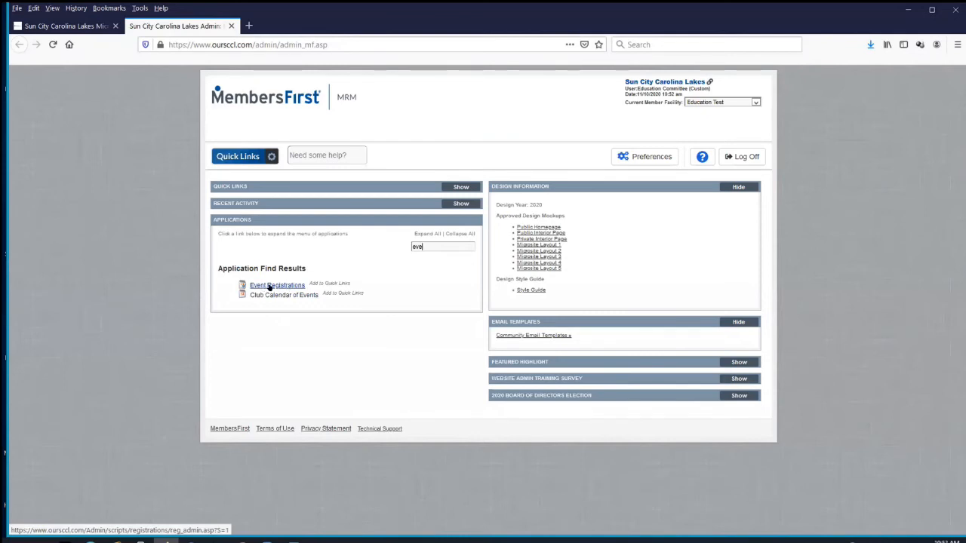
pyautogui.click(269, 286)
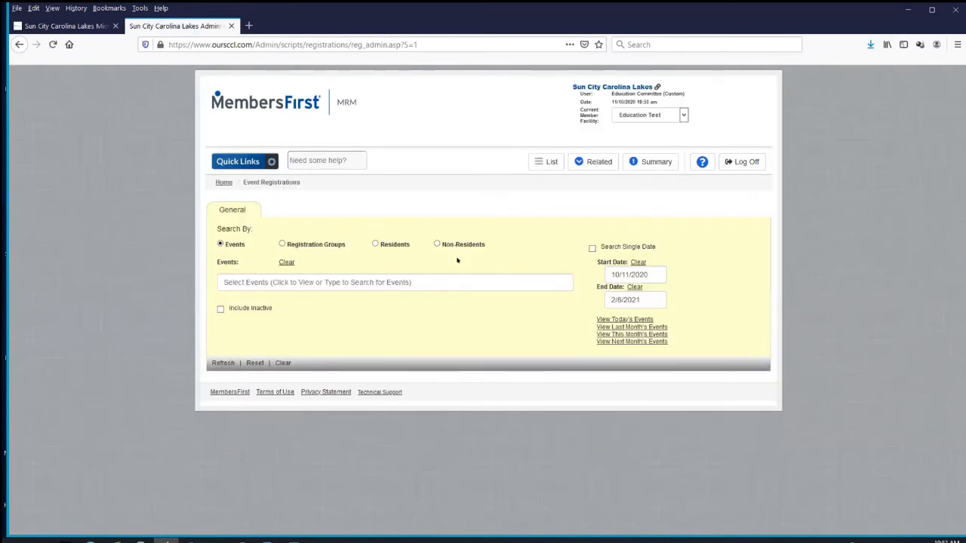
pyautogui.click(412, 277)
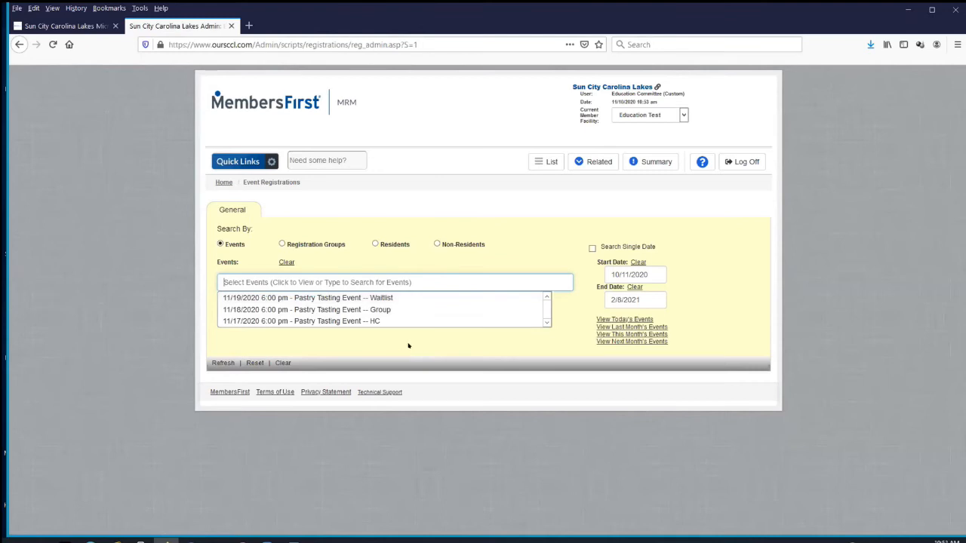
pyautogui.click(370, 299)
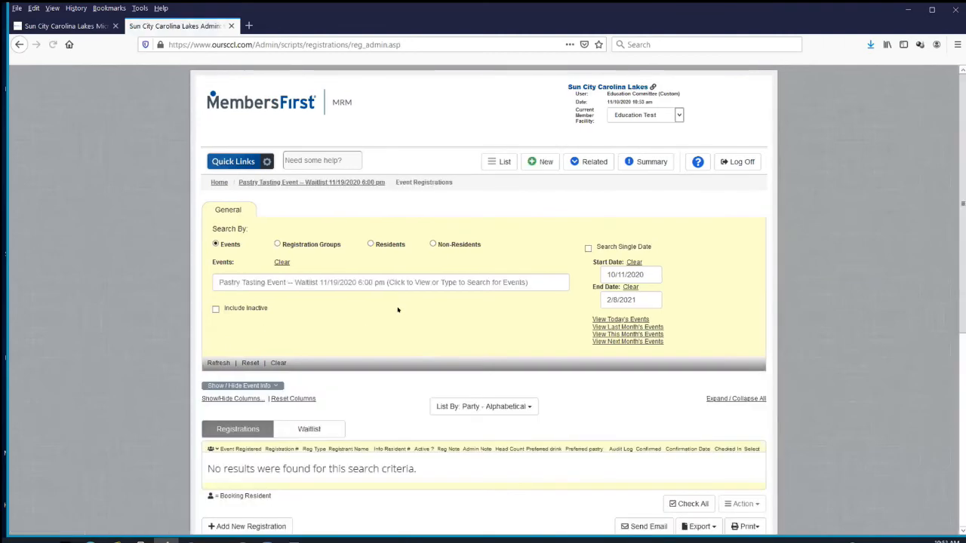
# Step: Display the event's waitlist, expand the registered party's members, and review the waitlist totals and the drink and pastry answers
pyautogui.scroll(-3, 390, 296)
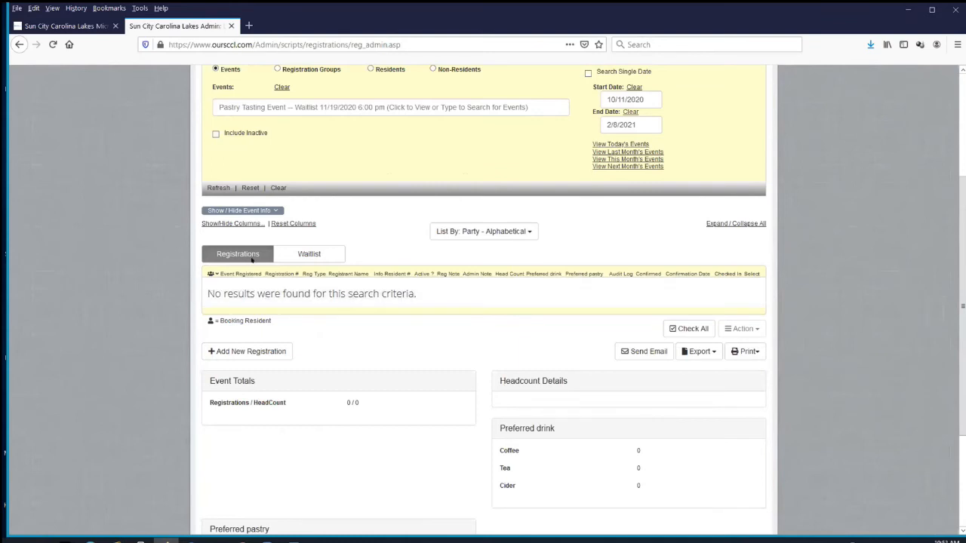
pyautogui.click(304, 255)
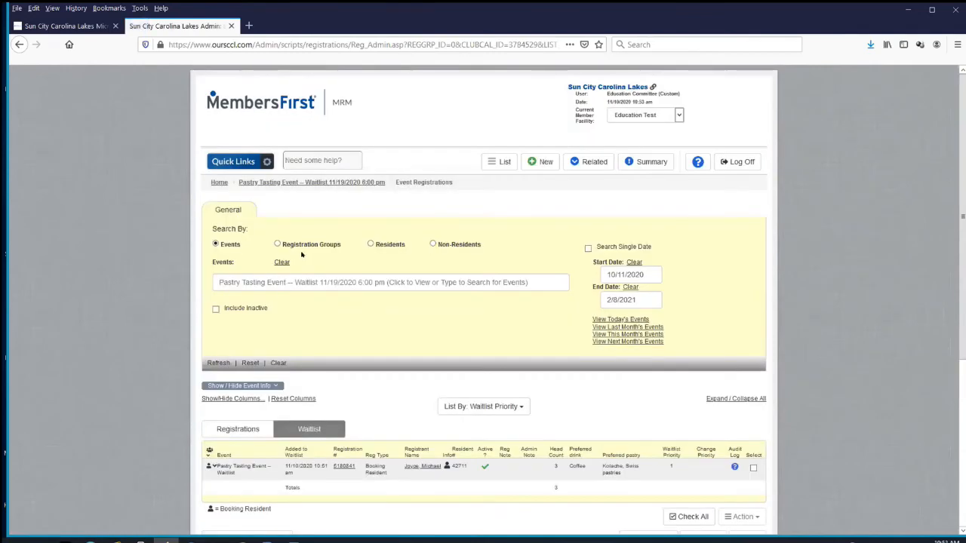
pyautogui.scroll(-2, 381, 322)
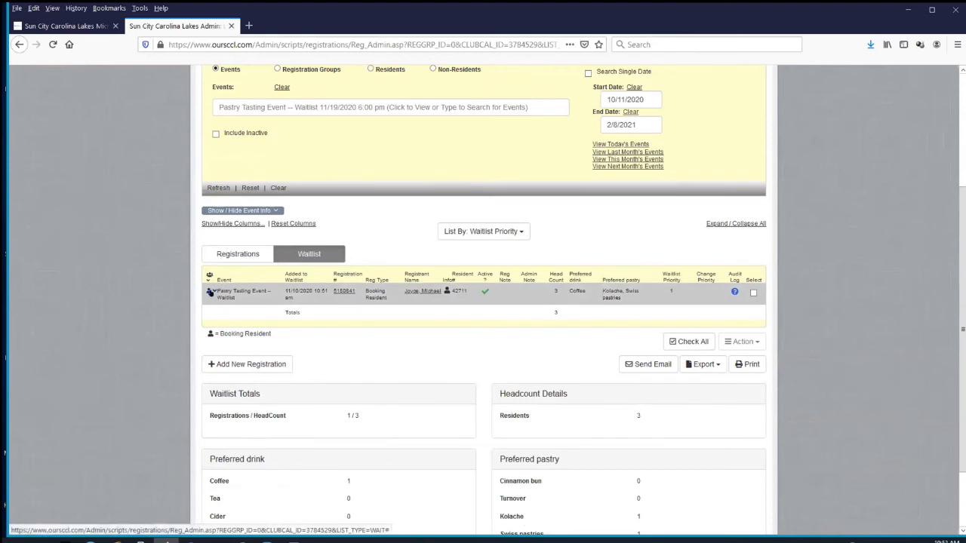
pyautogui.click(211, 293)
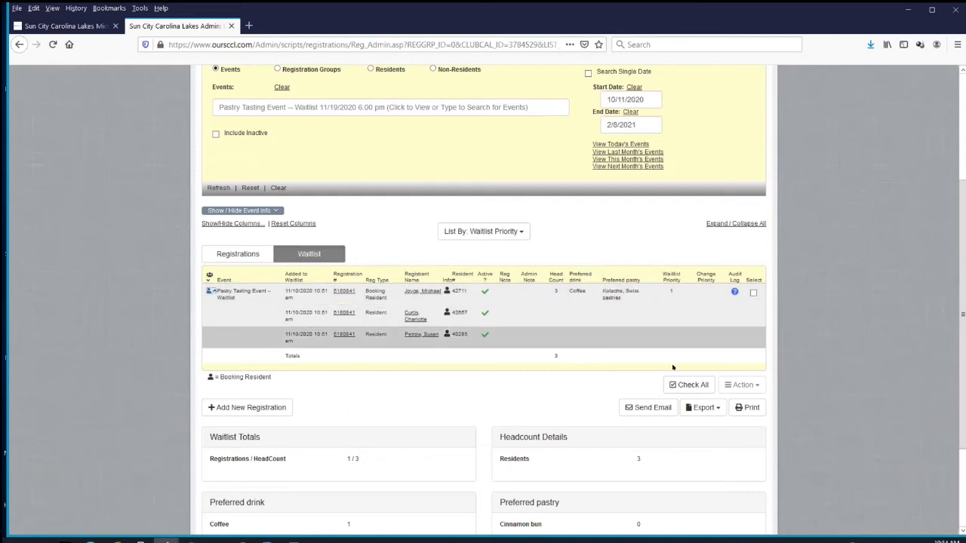
pyautogui.scroll(-2, 666, 369)
pyautogui.scroll(-1, 666, 369)
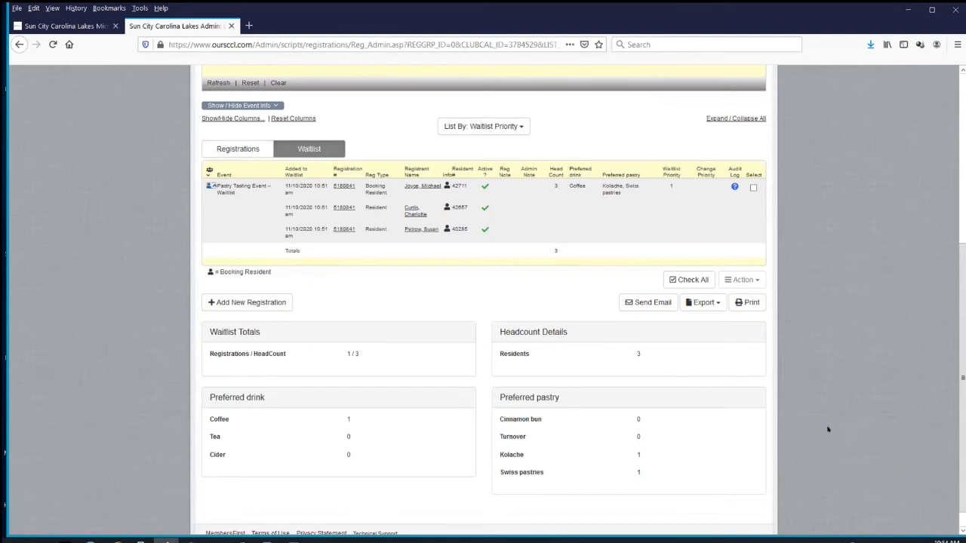
pyautogui.scroll(2, 804, 442)
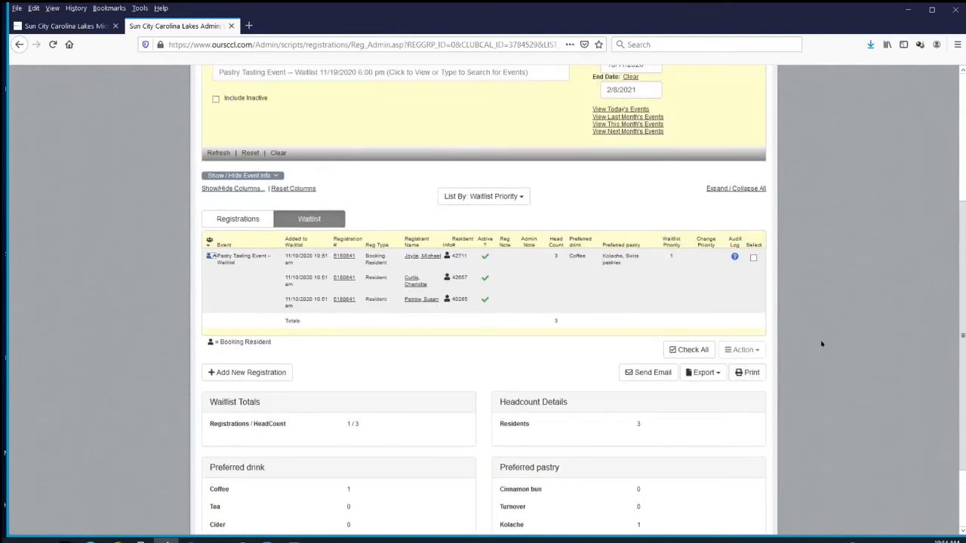
# Step: Select the waitlisted party's registration and check which actions are available for it
pyautogui.click(753, 257)
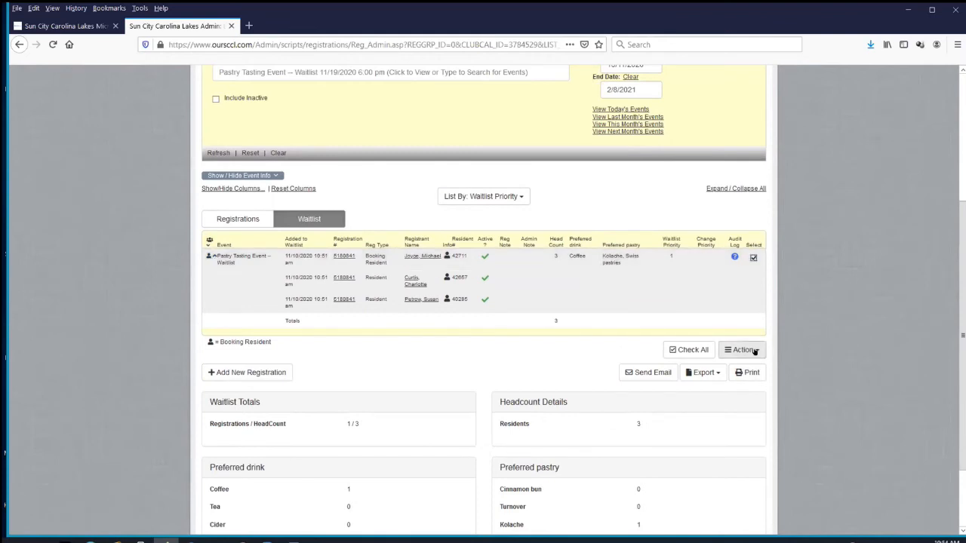
pyautogui.click(752, 351)
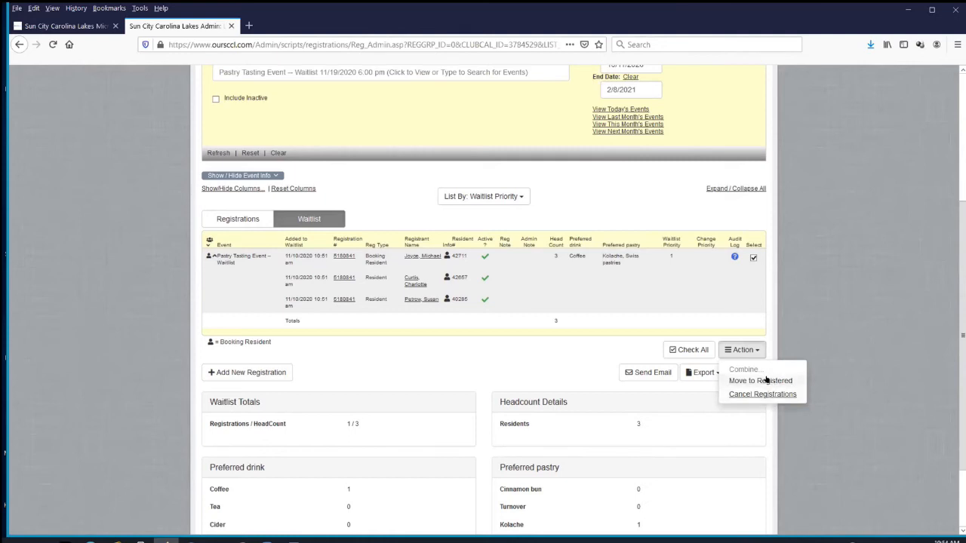
pyautogui.click(878, 378)
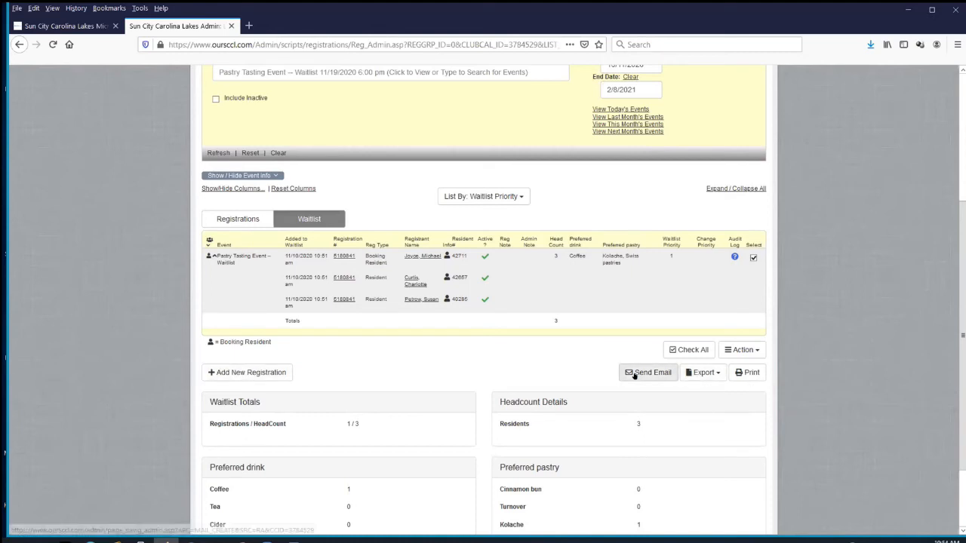
# Step: Export the waitlist in Party - Alphabetical order and open the CSV file in Excel
pyautogui.click(715, 375)
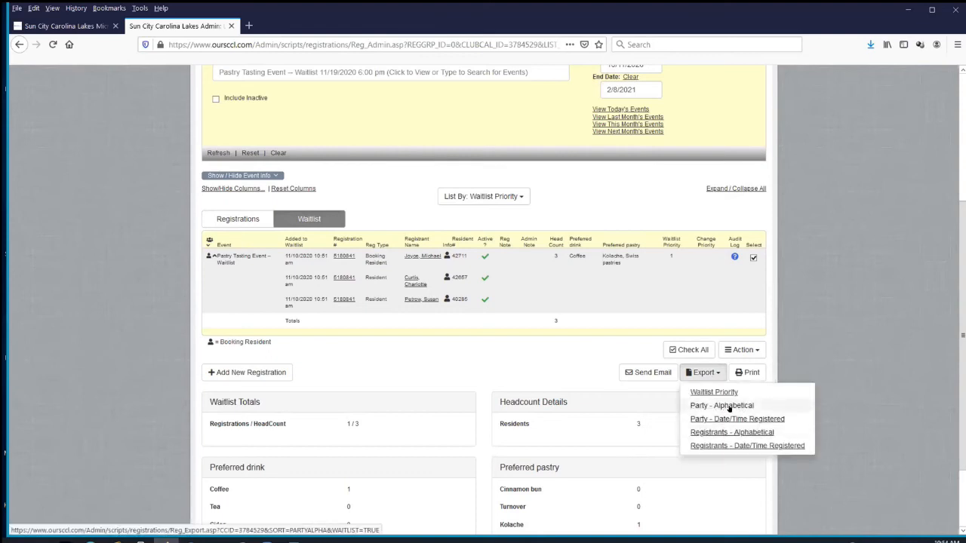
pyautogui.click(729, 408)
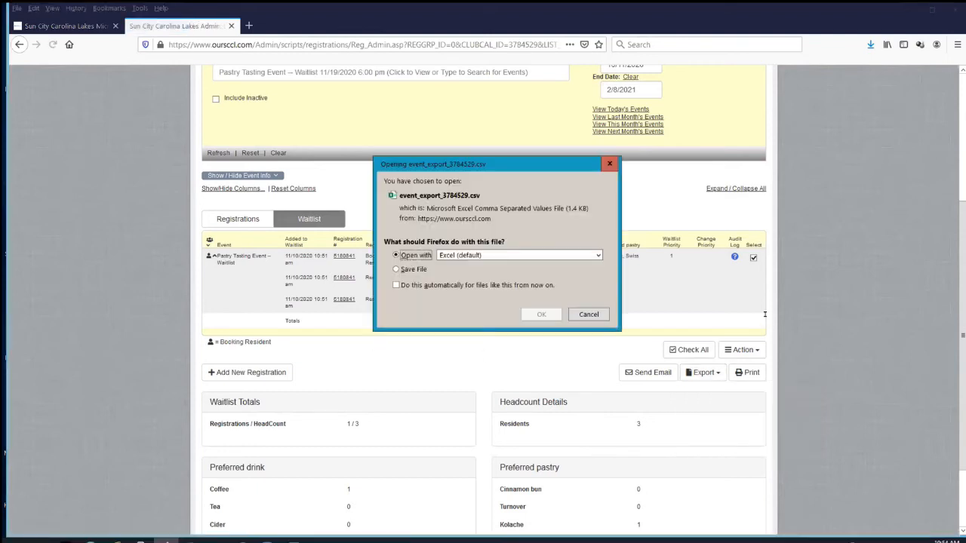
pyautogui.click(537, 316)
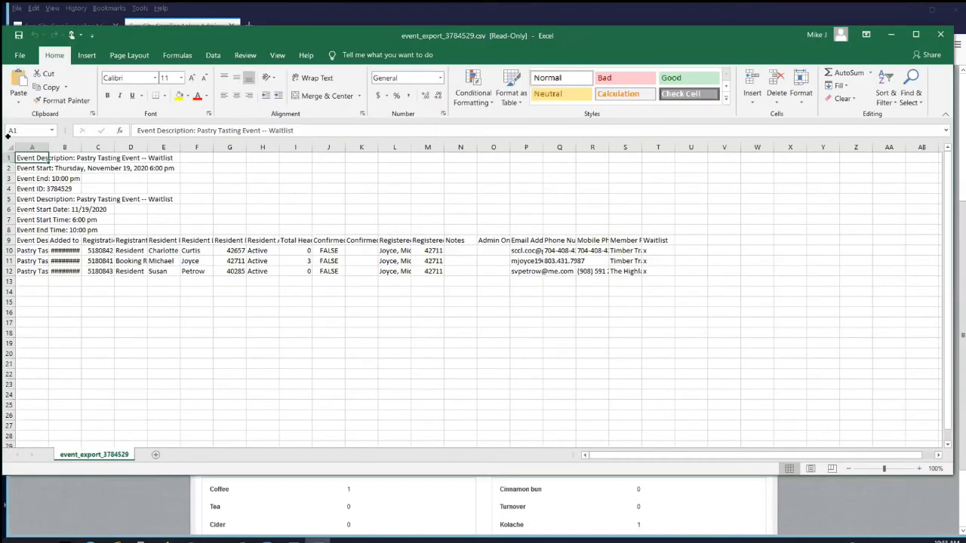
# Step: Autofit all columns of the exported waitlist, look across its registrant details, and close the workbook
pyautogui.click(9, 145)
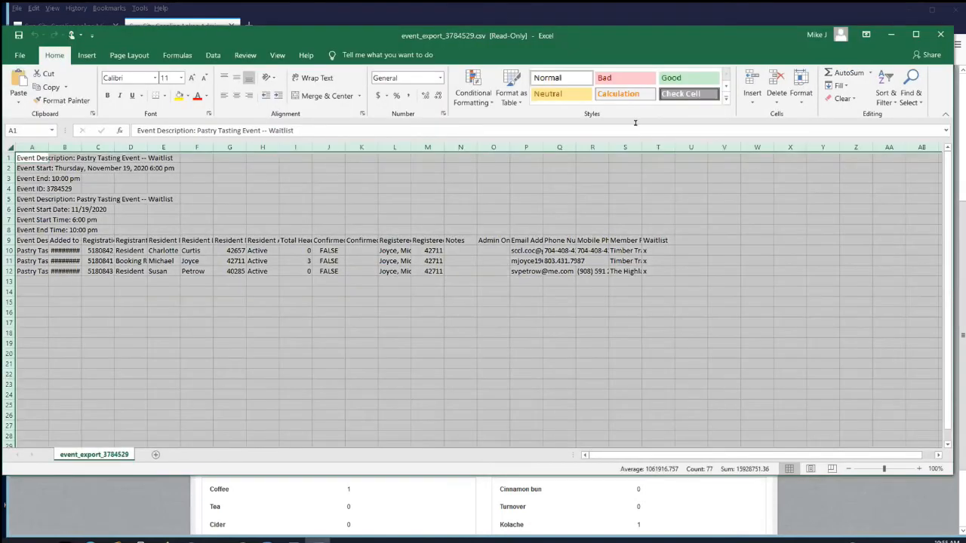
pyautogui.click(802, 96)
pyautogui.click(819, 173)
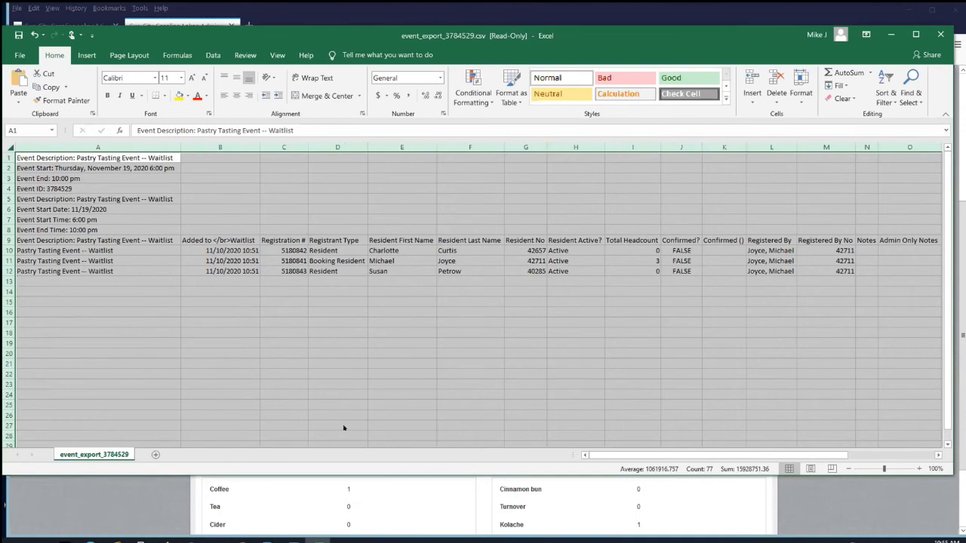
pyautogui.moveTo(851, 457); pyautogui.dragTo(930, 454)
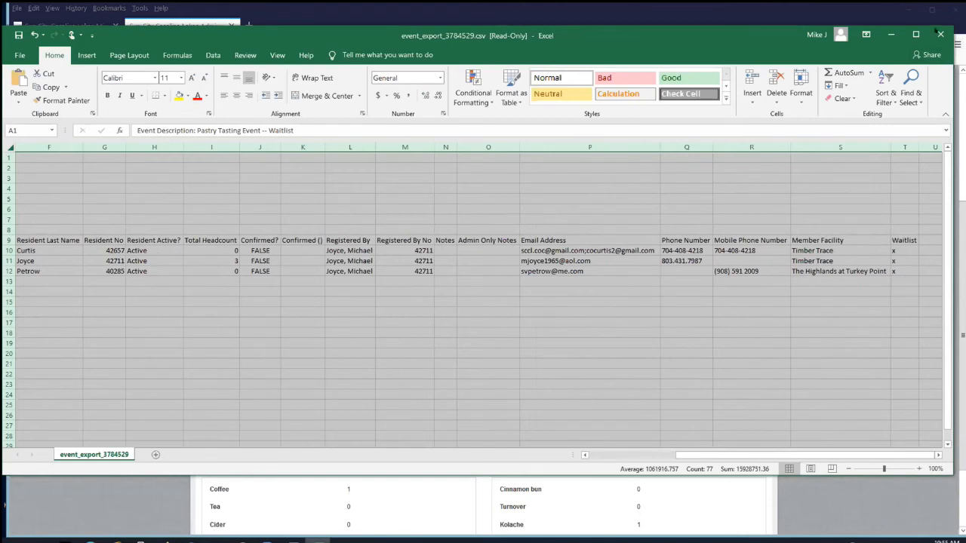
pyautogui.click(940, 34)
pyautogui.click(485, 292)
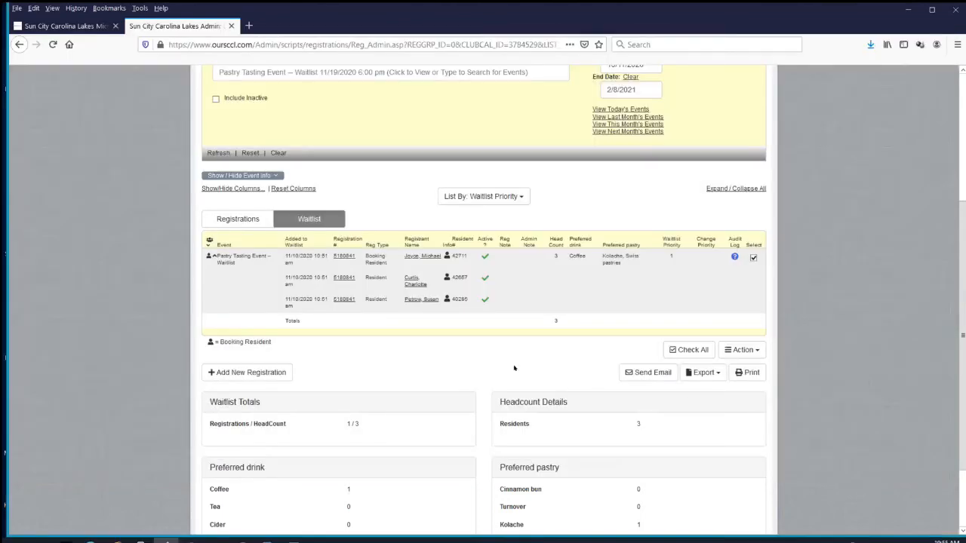
# Step: Start an email from the waitlist for the event's registered residents, save the draft as "test", and close the admin tab
pyautogui.click(657, 373)
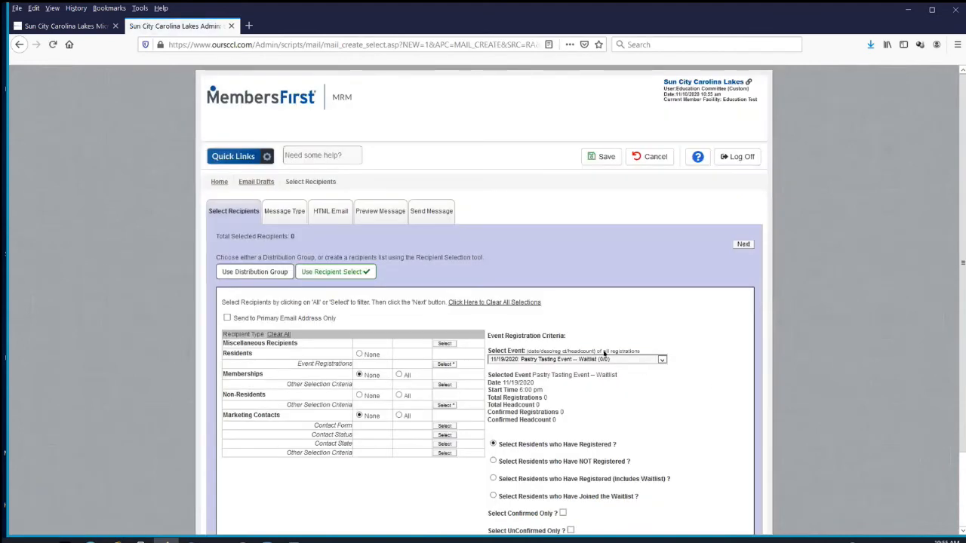
pyautogui.click(738, 246)
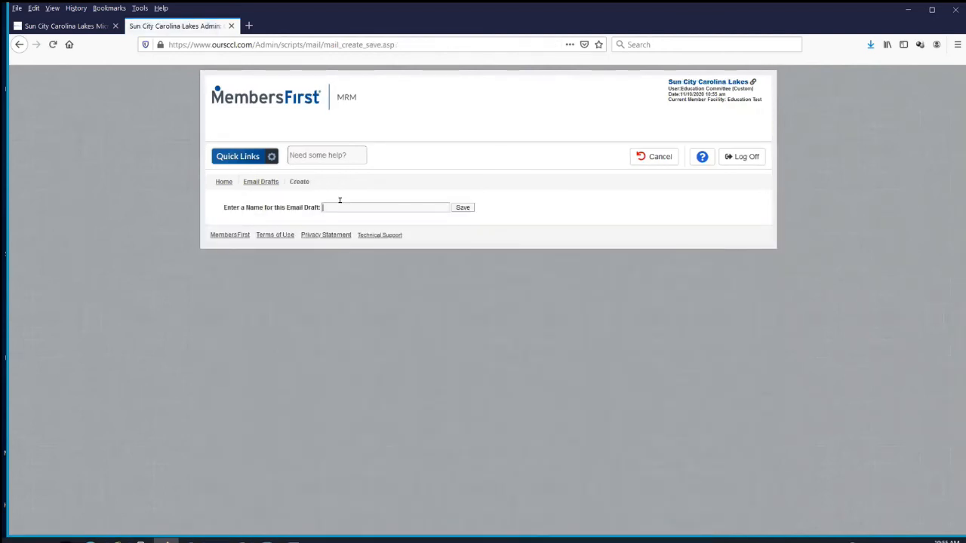
pyautogui.write('test')
pyautogui.click(465, 208)
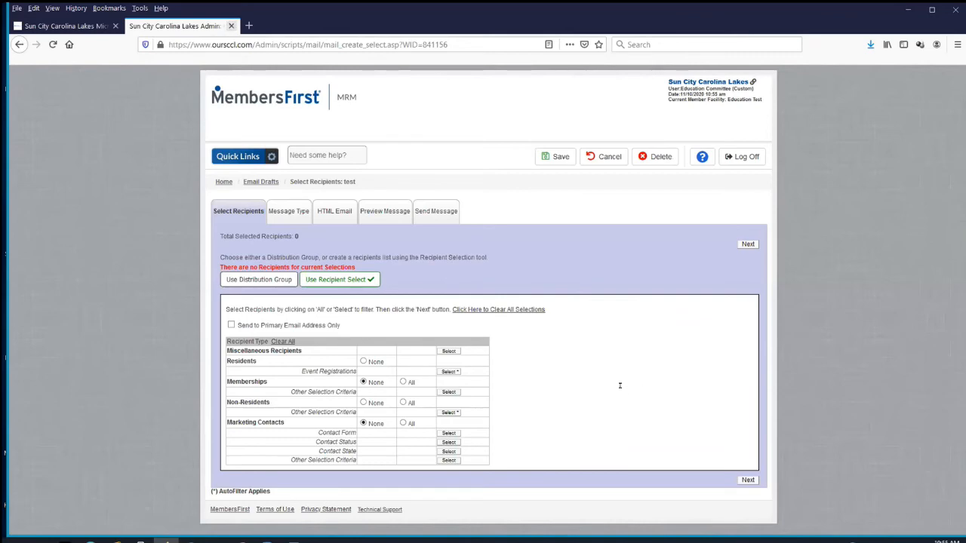
pyautogui.hotkey('ctrl', 'w')
# Step: Open the Education Test calendar and examine how the November 2020 events and their registration statuses are shown
pyautogui.scroll(-1, 797, 369)
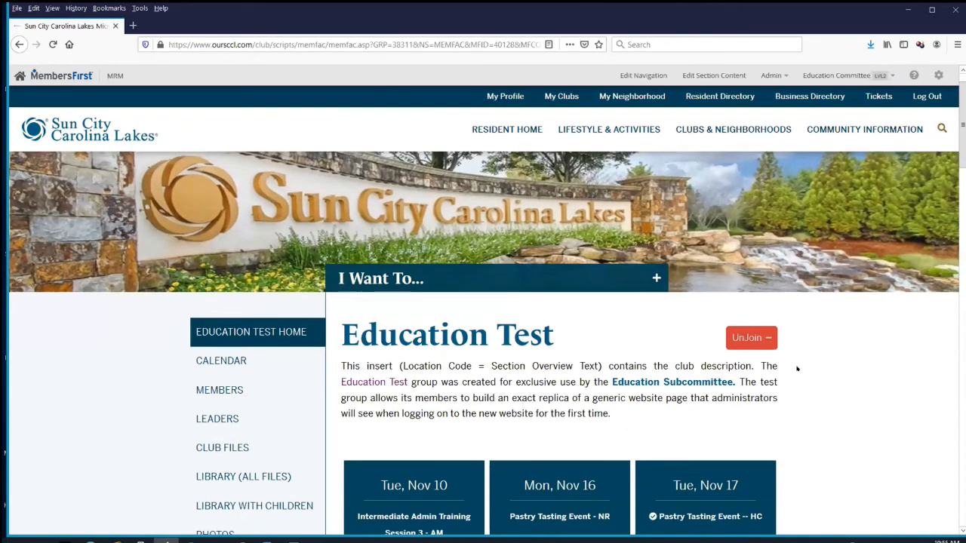
pyautogui.scroll(-2, 797, 368)
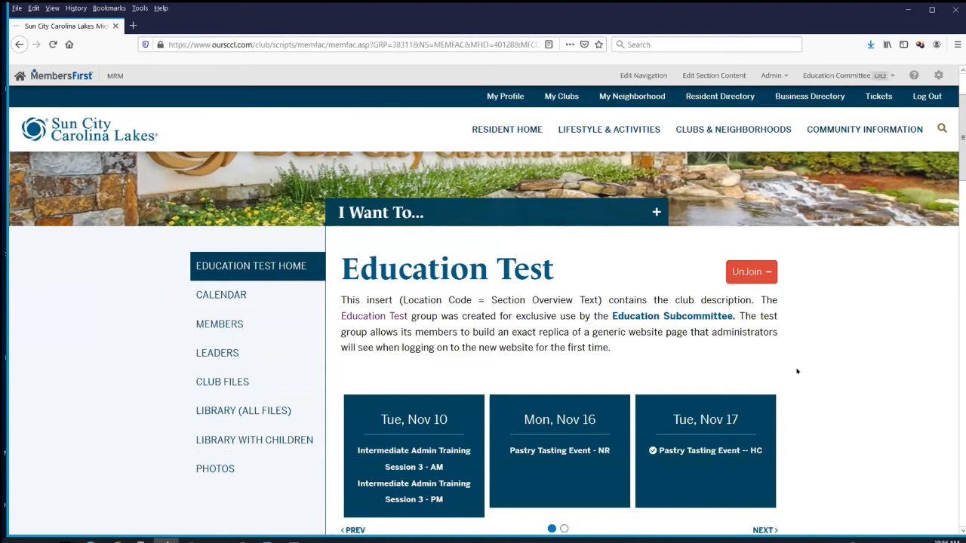
pyautogui.scroll(-3, 118, 384)
pyautogui.scroll(3, 161, 237)
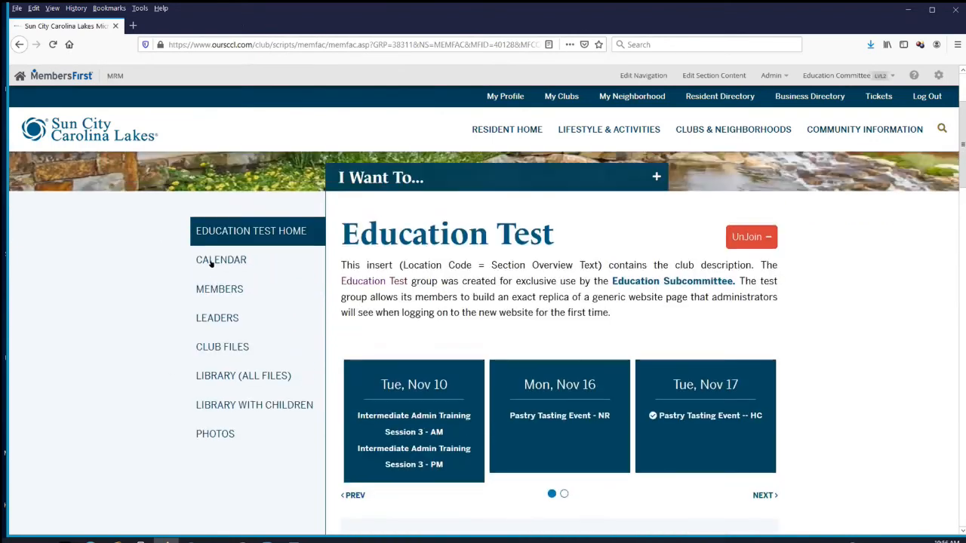
pyautogui.click(211, 260)
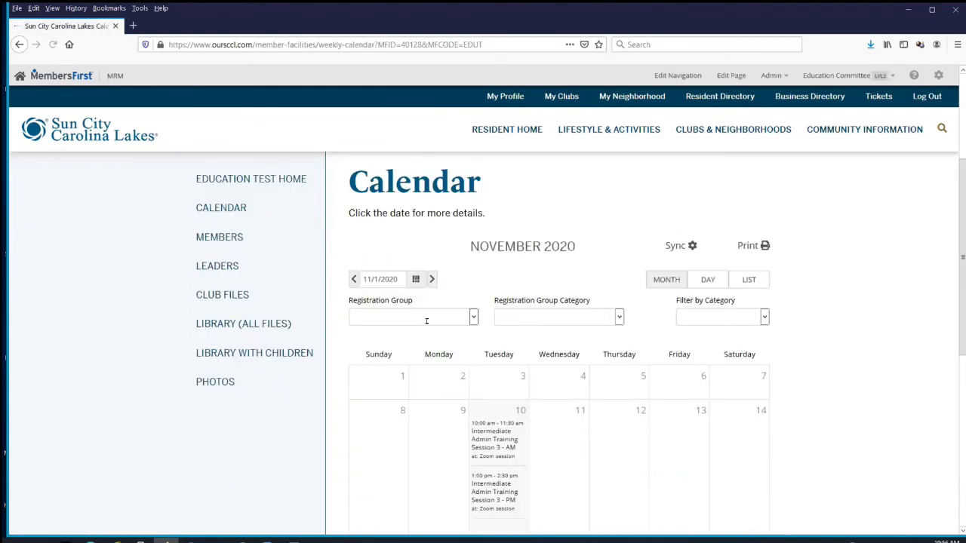
pyautogui.scroll(-3, 483, 321)
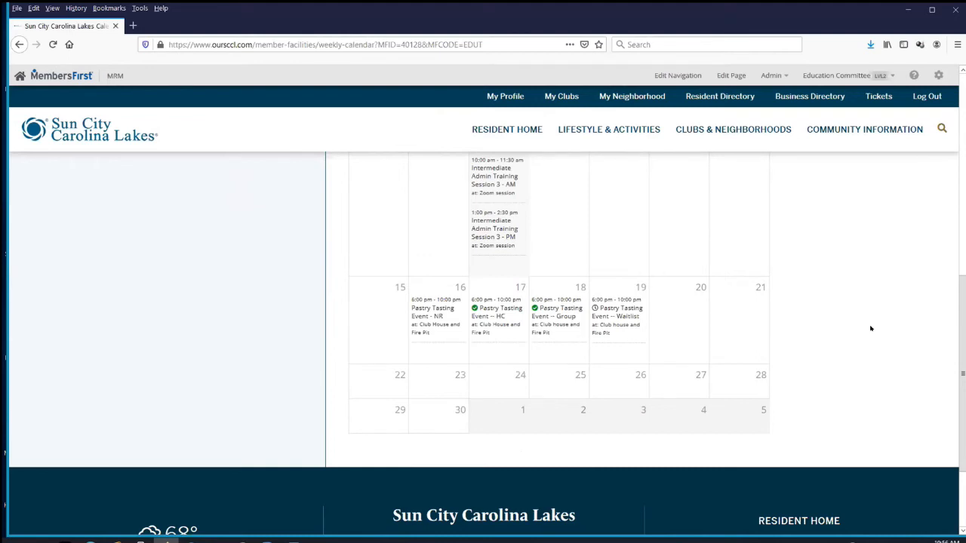
pyautogui.moveTo(958, 405); pyautogui.dragTo(962, 323)
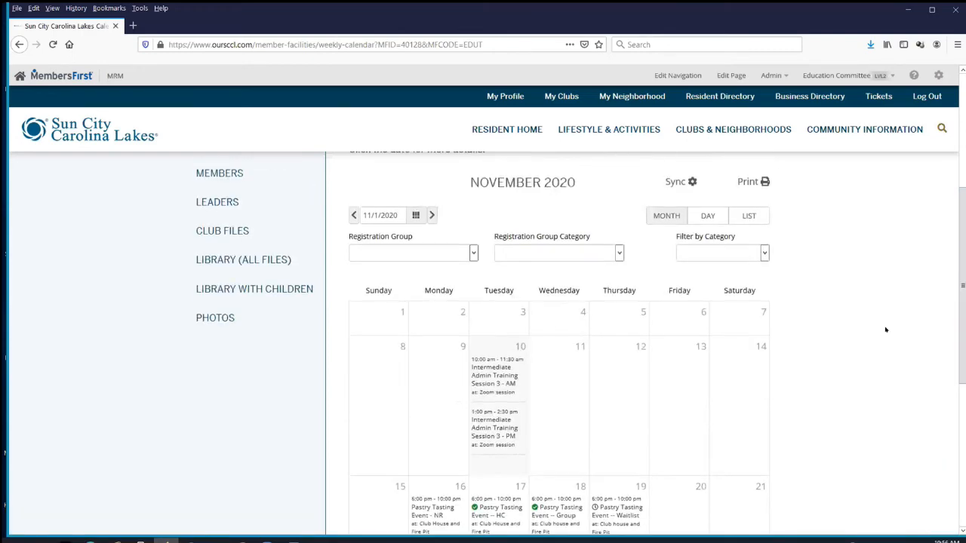
pyautogui.scroll(3, 237, 261)
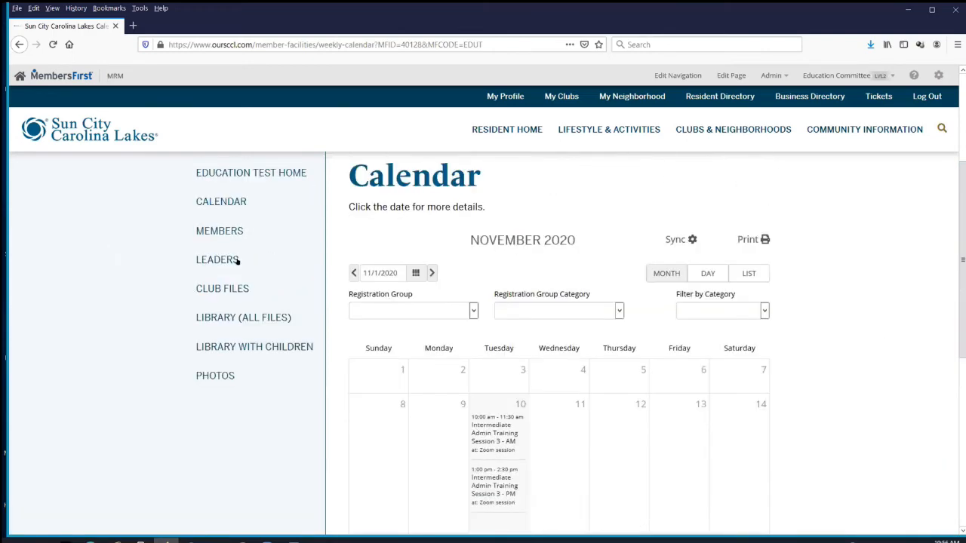
# Step: Return to the Education Test home page, open Admin Home, and find and open the Membership Maintenance application
pyautogui.click(237, 255)
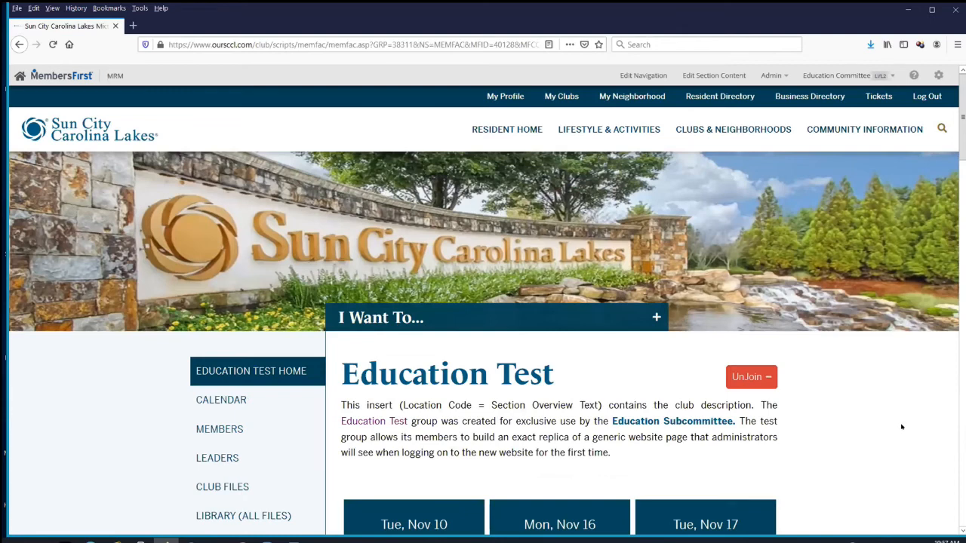
pyautogui.click(781, 75)
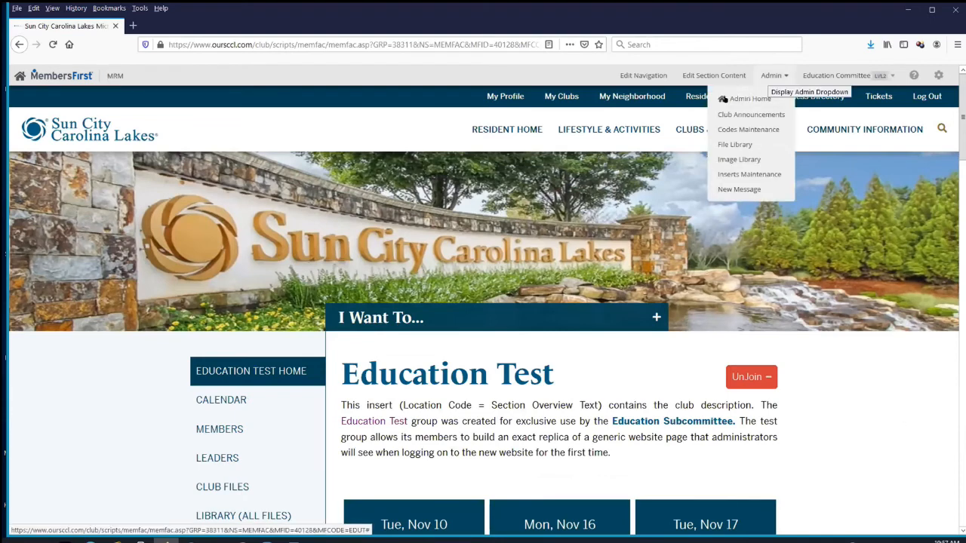
pyautogui.click(727, 99)
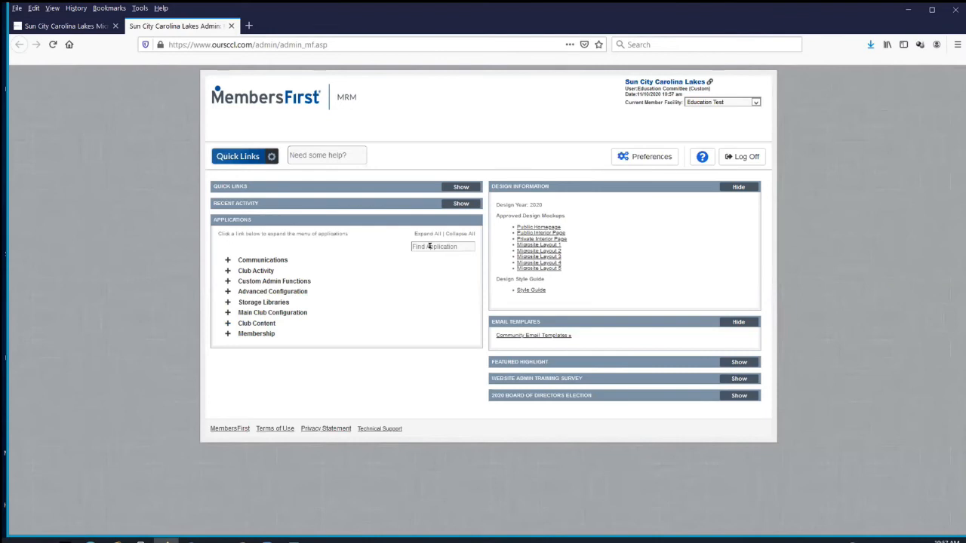
pyautogui.click(430, 246)
pyautogui.write('mem')
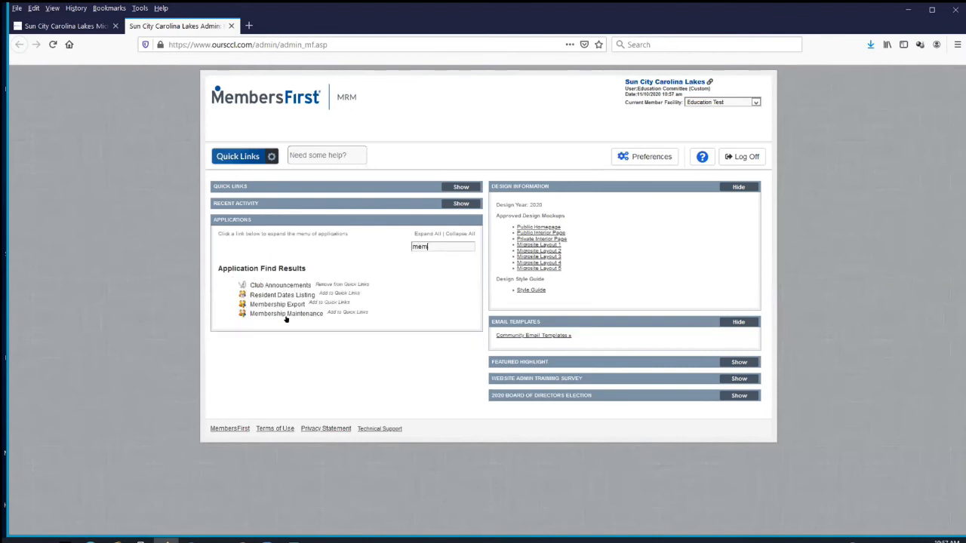
pyautogui.click(268, 313)
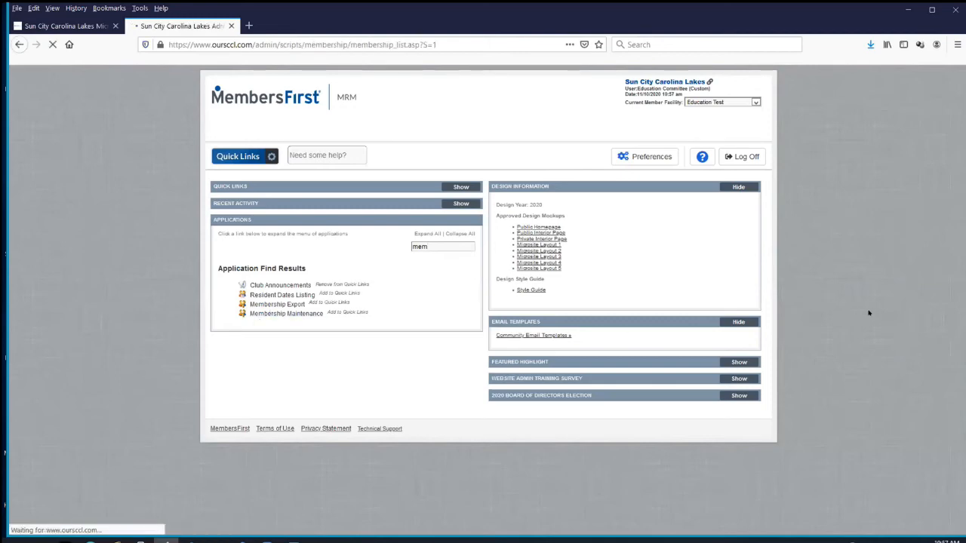
# Step: Look through the Education Test membership list, including its filters, membership types, dates and payment statuses
pyautogui.moveTo(962, 257); pyautogui.dragTo(962, 232)
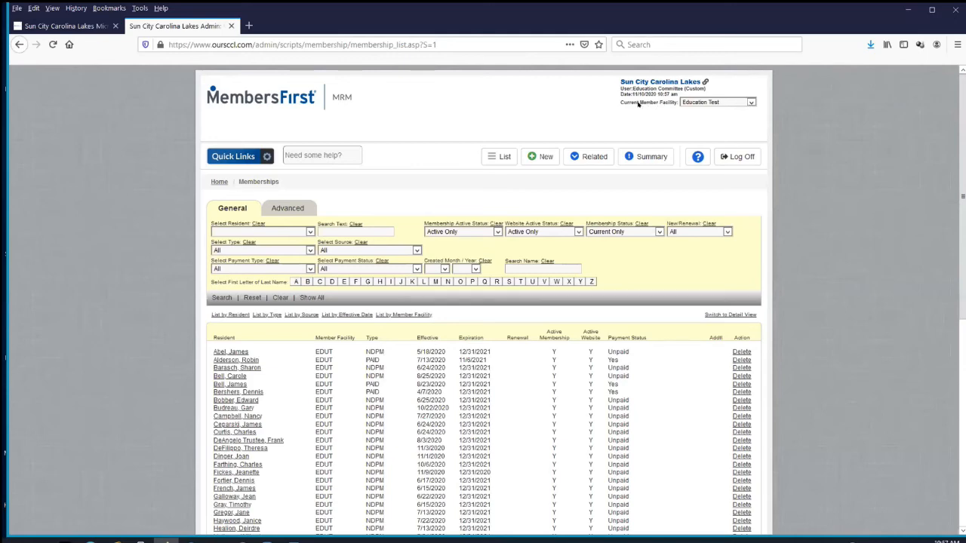
pyautogui.scroll(-1, 847, 214)
pyautogui.scroll(-3, 847, 215)
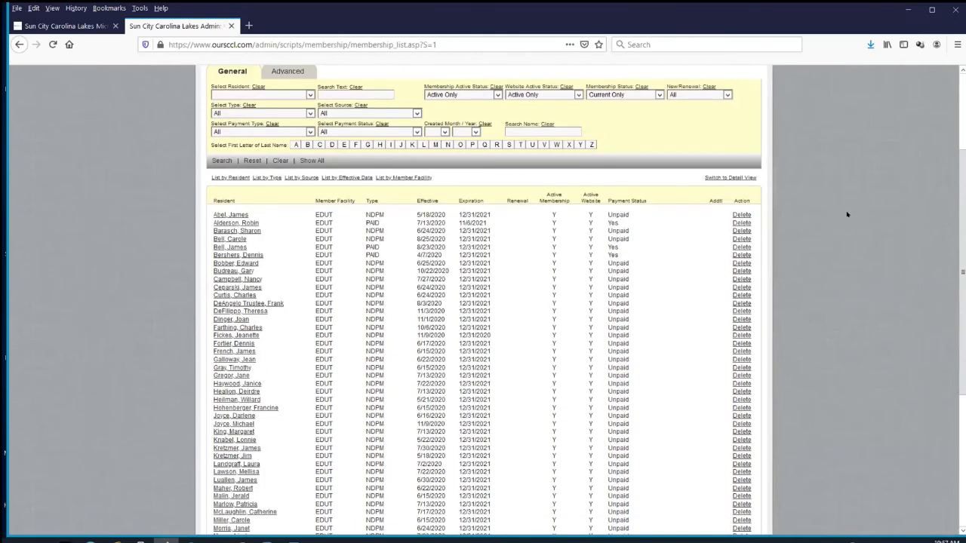
pyautogui.scroll(2, 847, 214)
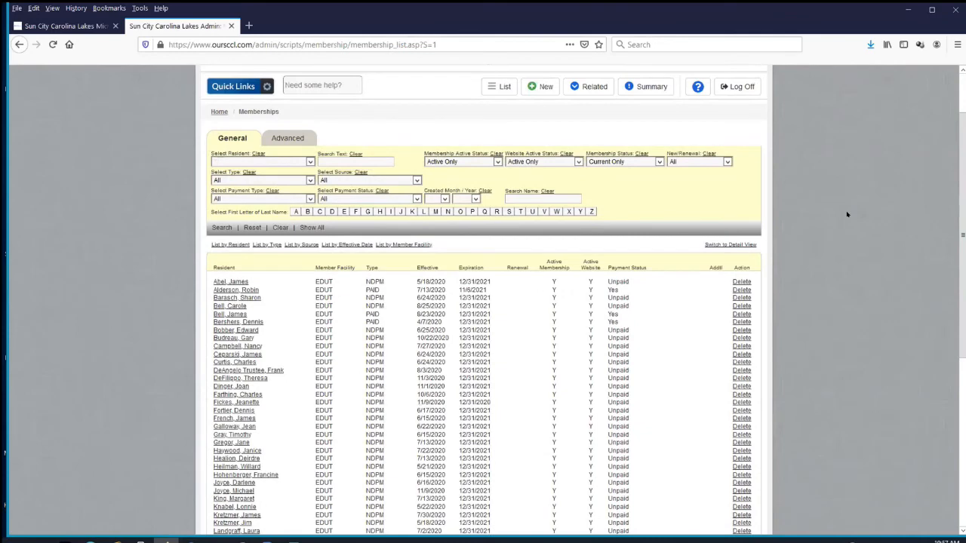
pyautogui.scroll(-1, 847, 215)
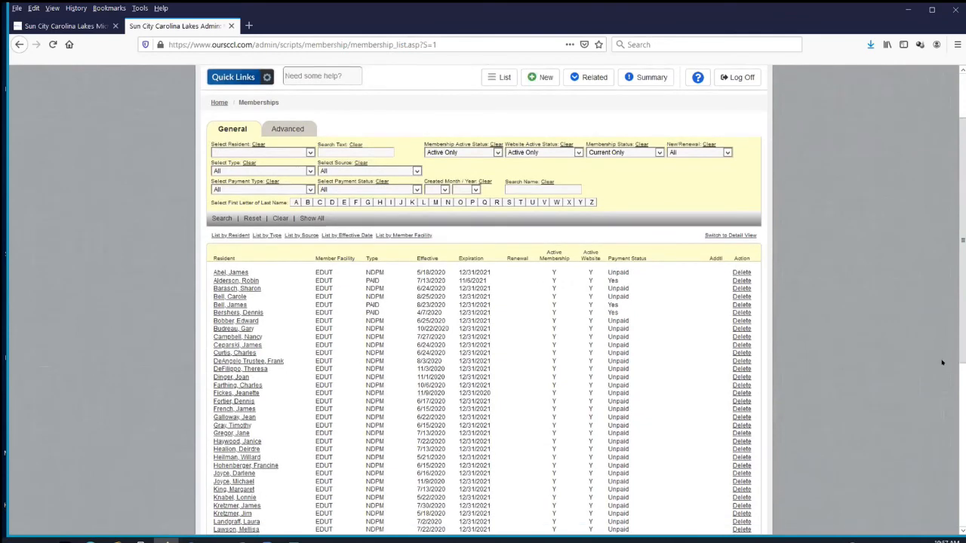
# Step: Read through the whole membership list to its end, comparing the residents' membership types, effective and expiration dates, and payment statuses
pyautogui.scroll(-4, 952, 295)
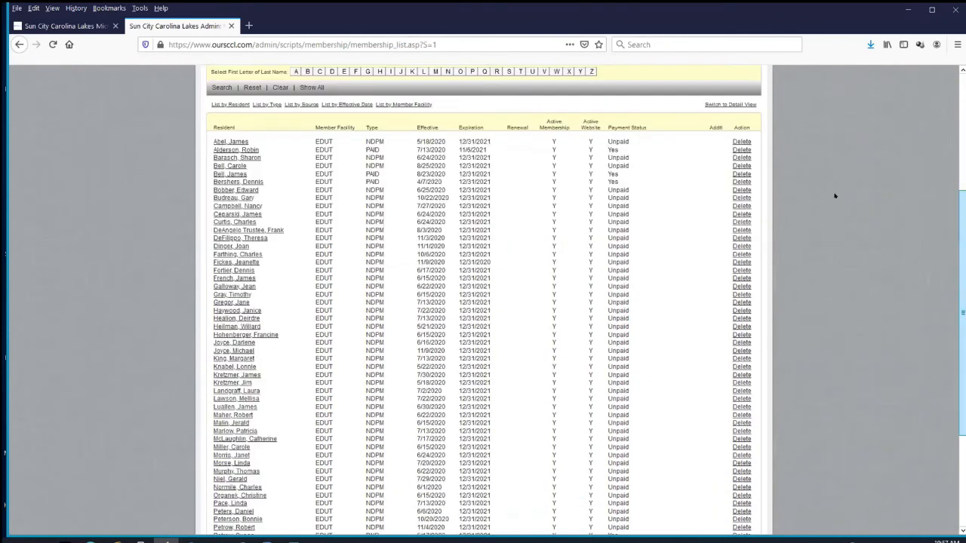
pyautogui.scroll(-5, 962, 264)
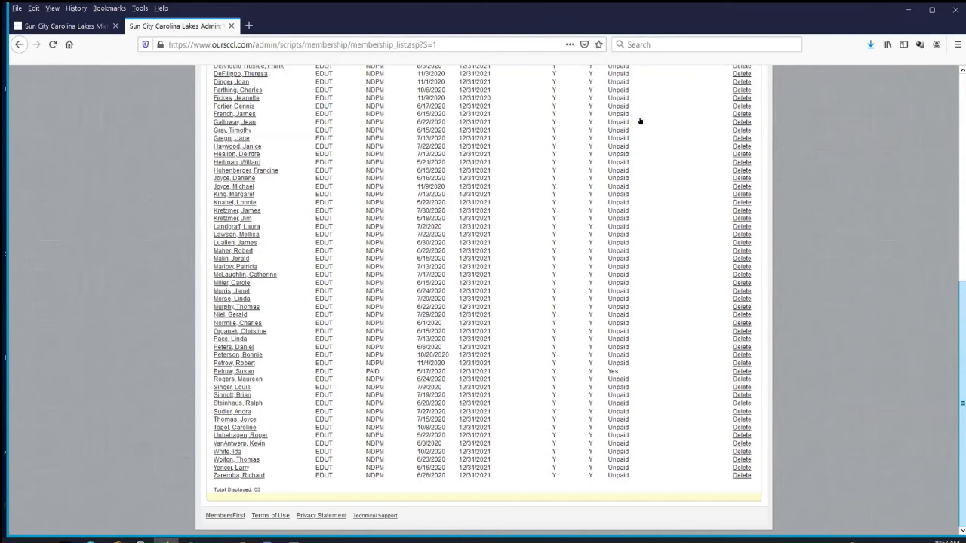
pyautogui.scroll(1, 844, 262)
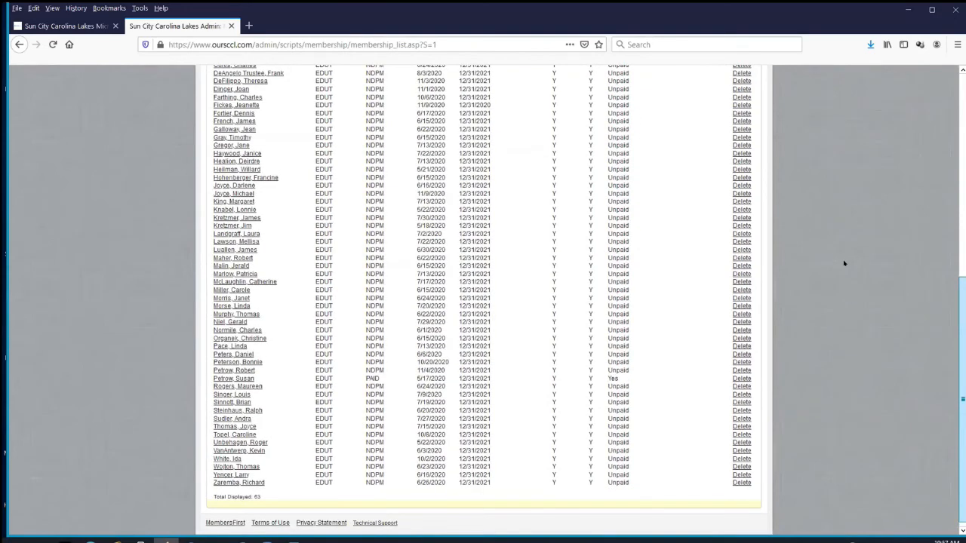
pyautogui.scroll(10, 844, 263)
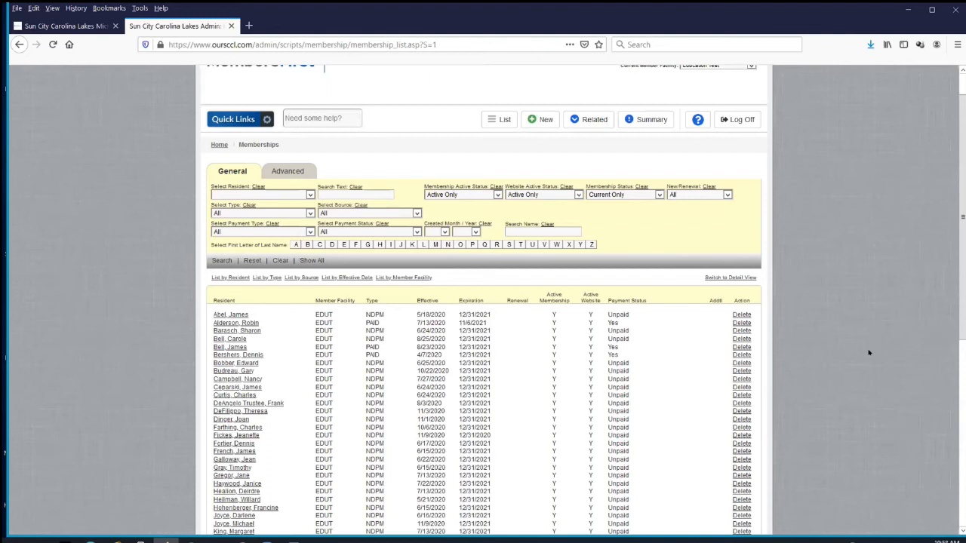
pyautogui.scroll(-2, 868, 355)
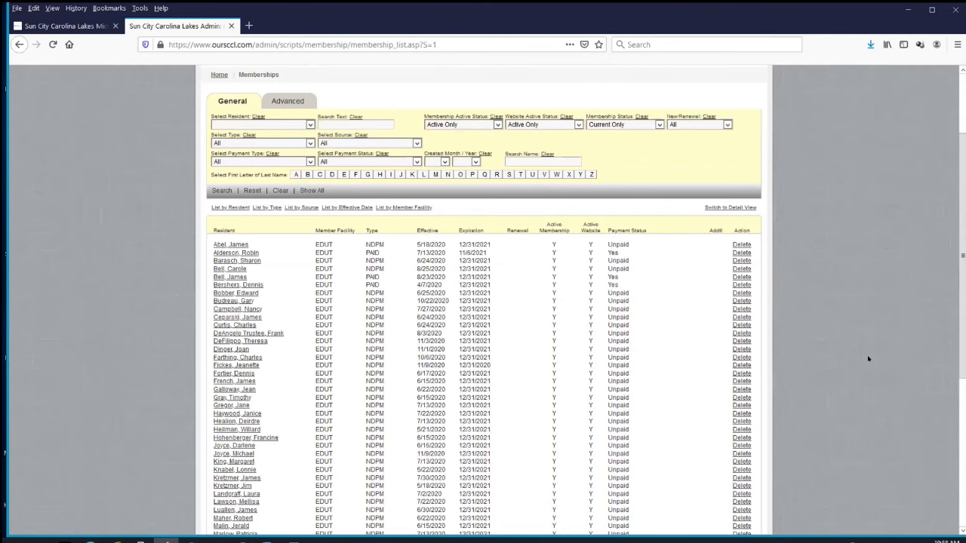
pyautogui.scroll(-1, 868, 359)
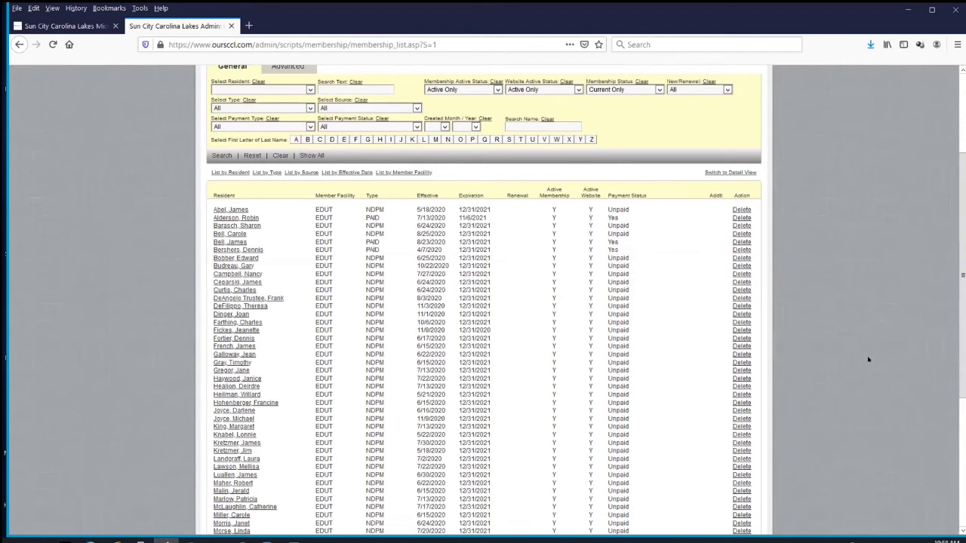
pyautogui.scroll(-4, 868, 359)
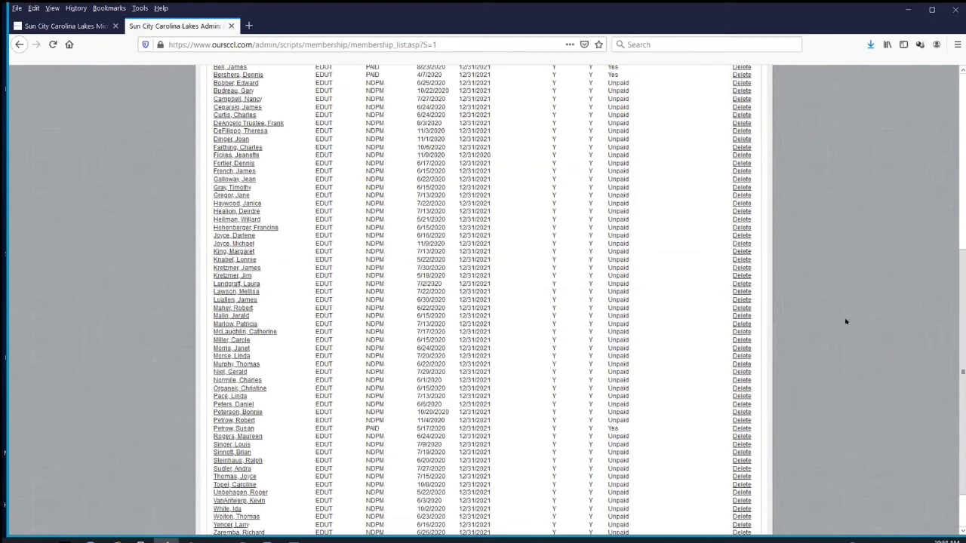
pyautogui.scroll(3, 846, 322)
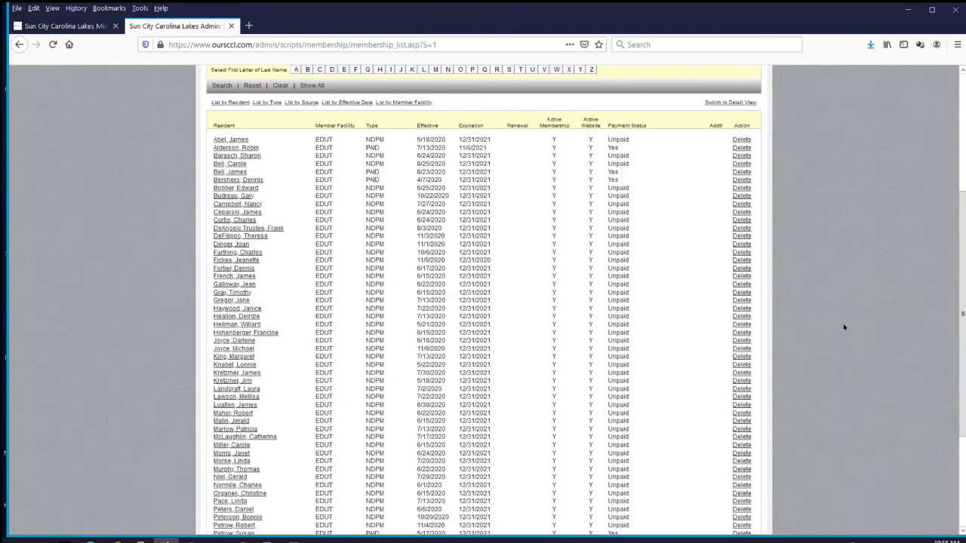
pyautogui.scroll(-1, 845, 326)
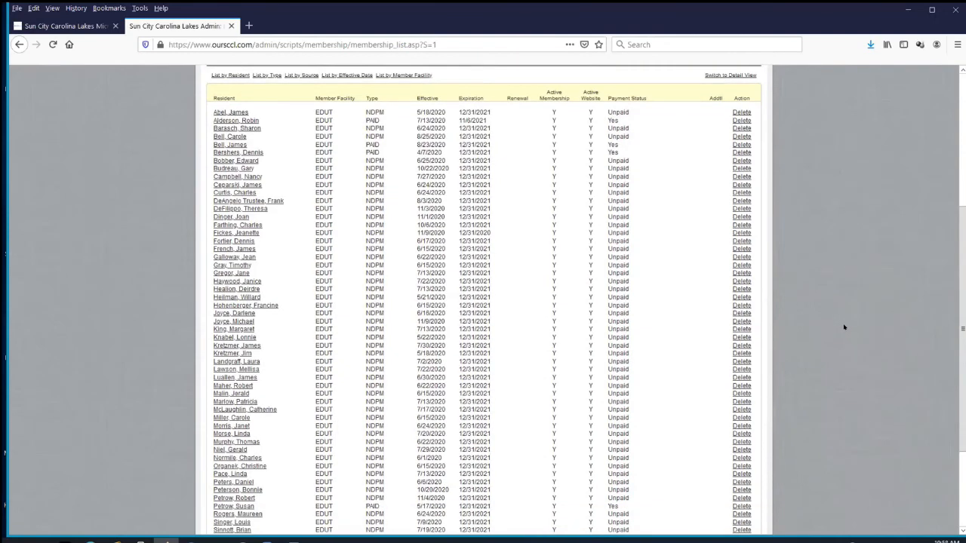
pyautogui.scroll(-4, 845, 327)
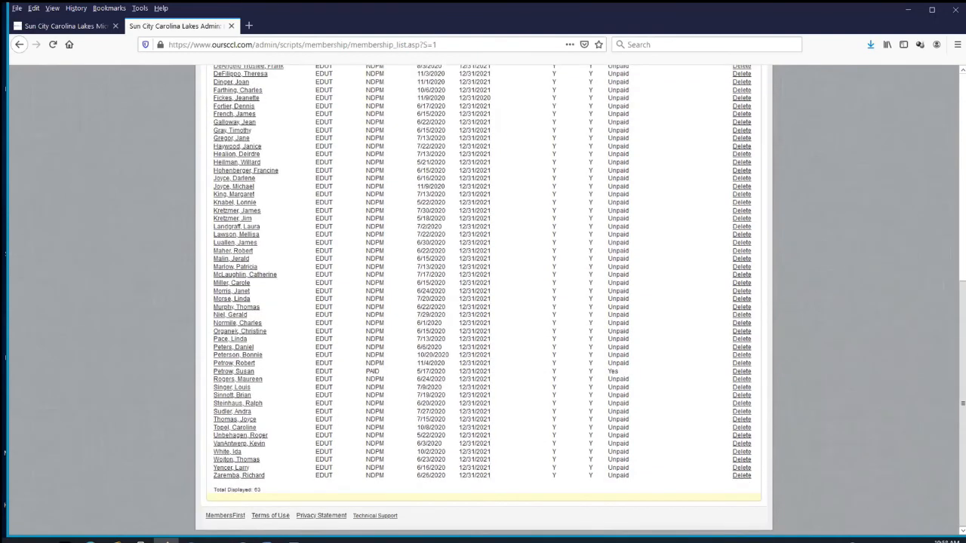
pyautogui.moveTo(868, 461); pyautogui.dragTo(868, 247)
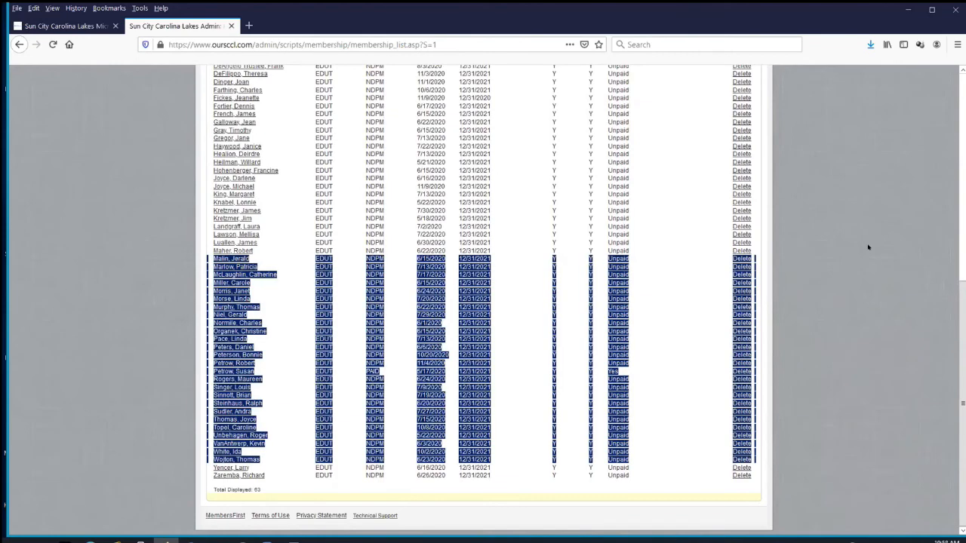
pyautogui.scroll(5, 160, 363)
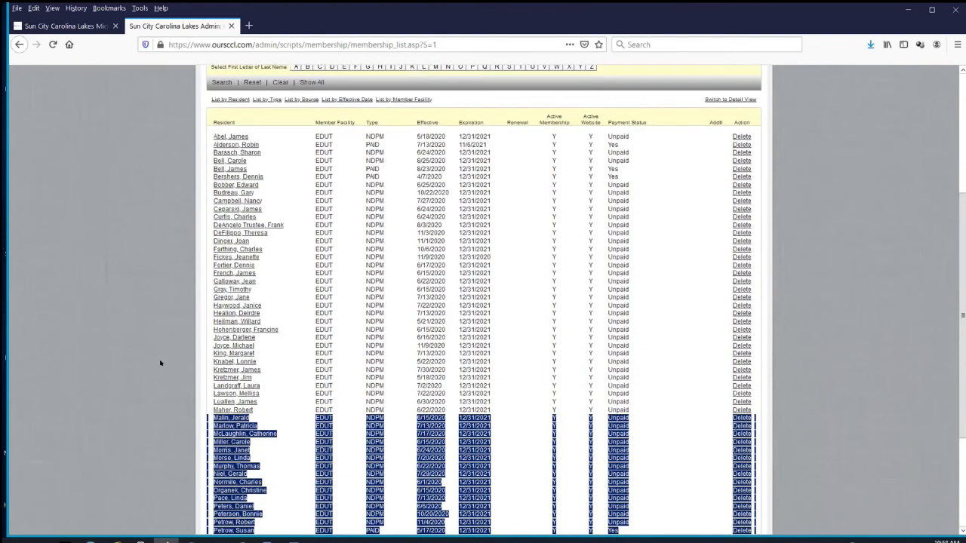
pyautogui.click(160, 364)
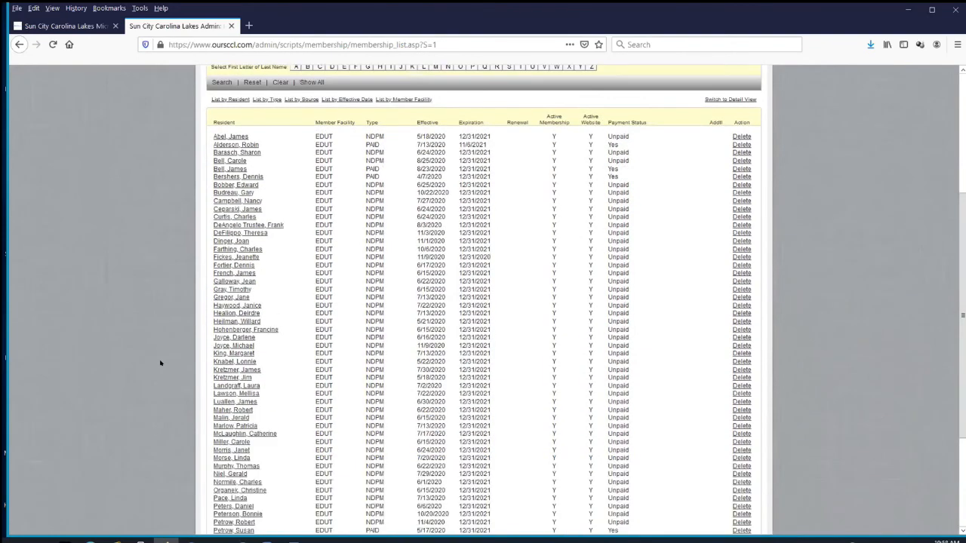
# Step: Enlarge the page to 110% and open the resident's membership record effective 11/9/2020 and expiring 12/31/2021
pyautogui.click(957, 45)
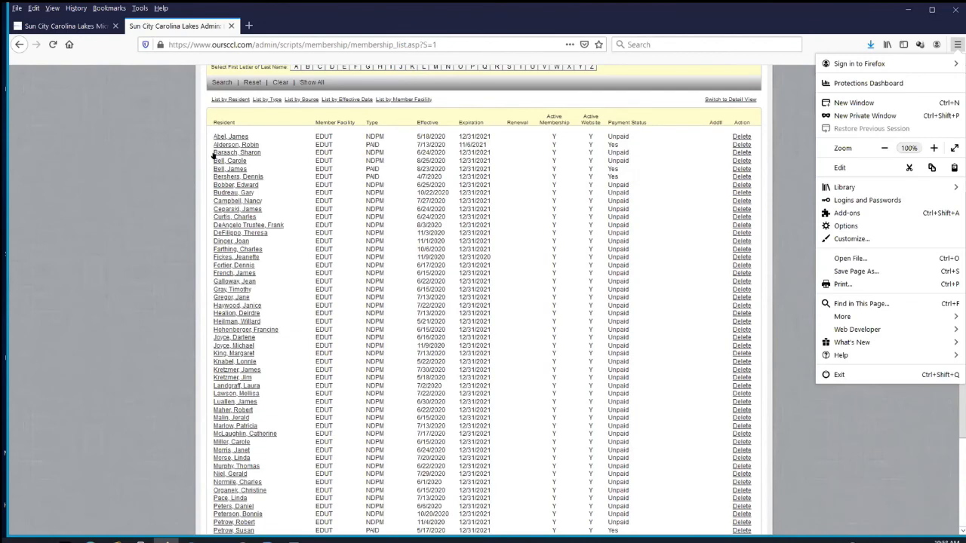
pyautogui.hotkey('ctrl', '+')
pyautogui.press('Escape')
pyautogui.scroll(-5, 641, 244)
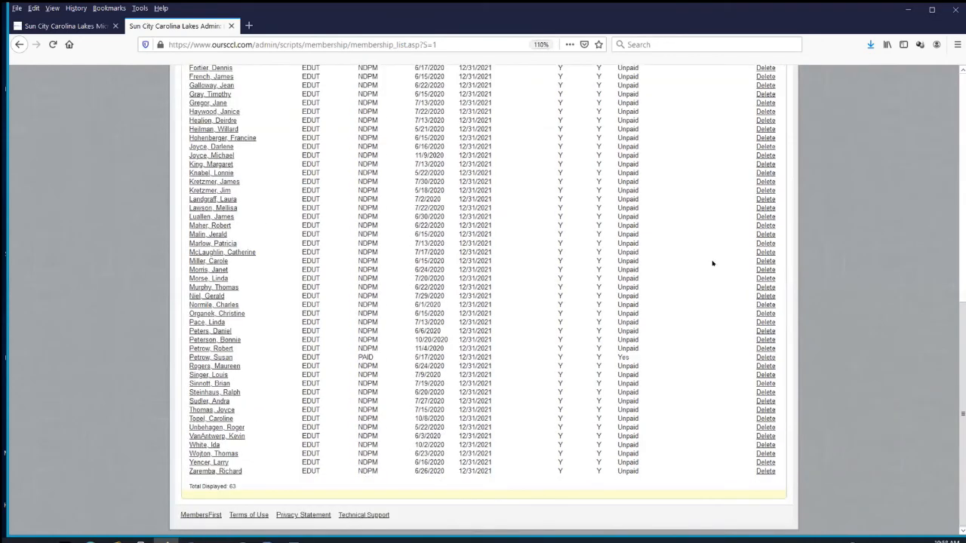
pyautogui.click(713, 265)
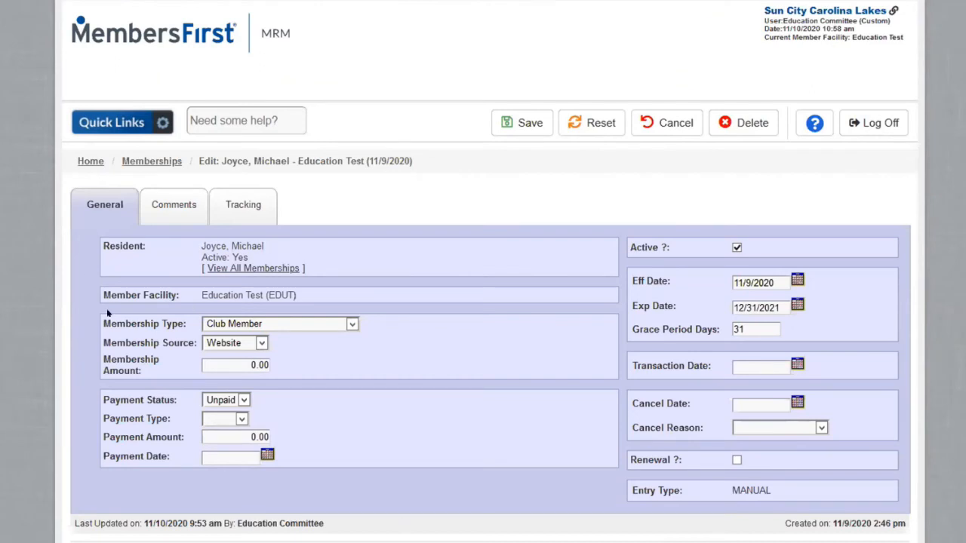
# Step: Review the available membership types and membership sources on the resident's record, keeping Club Member and Website
pyautogui.click(350, 323)
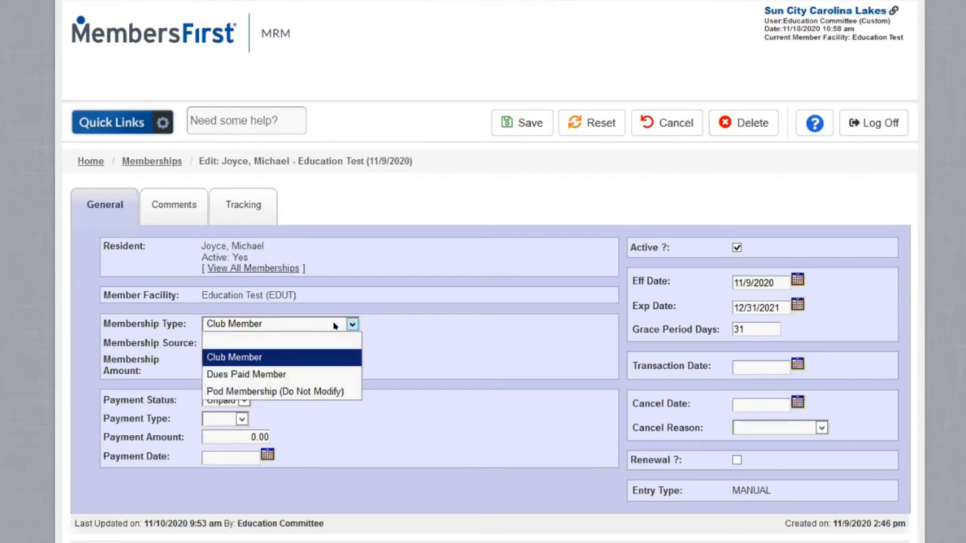
pyautogui.press('Down')
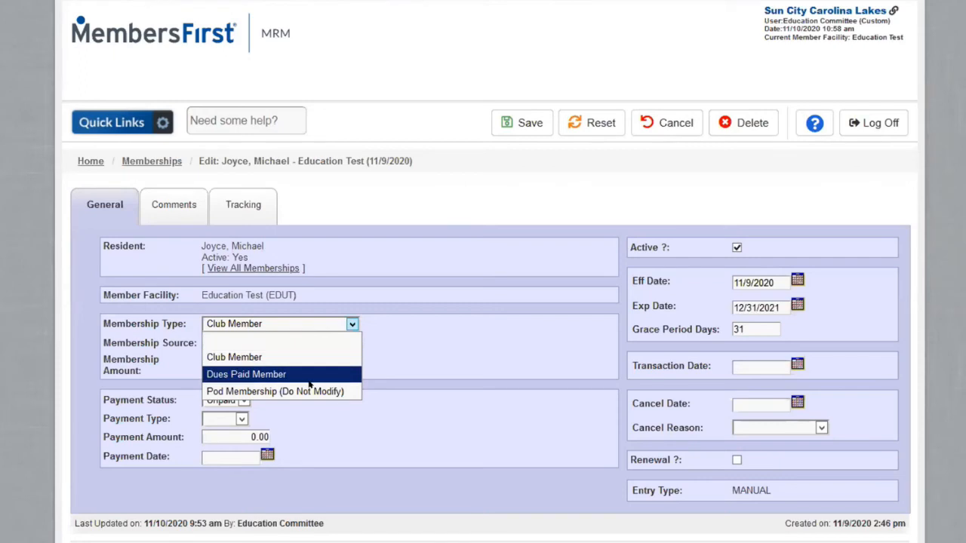
pyautogui.press('Up')
pyautogui.click(291, 355)
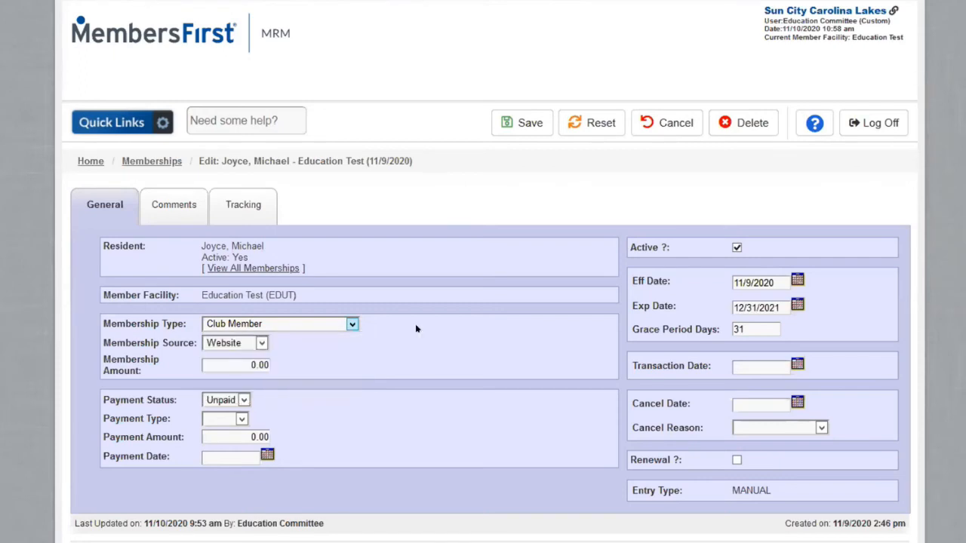
pyautogui.click(257, 342)
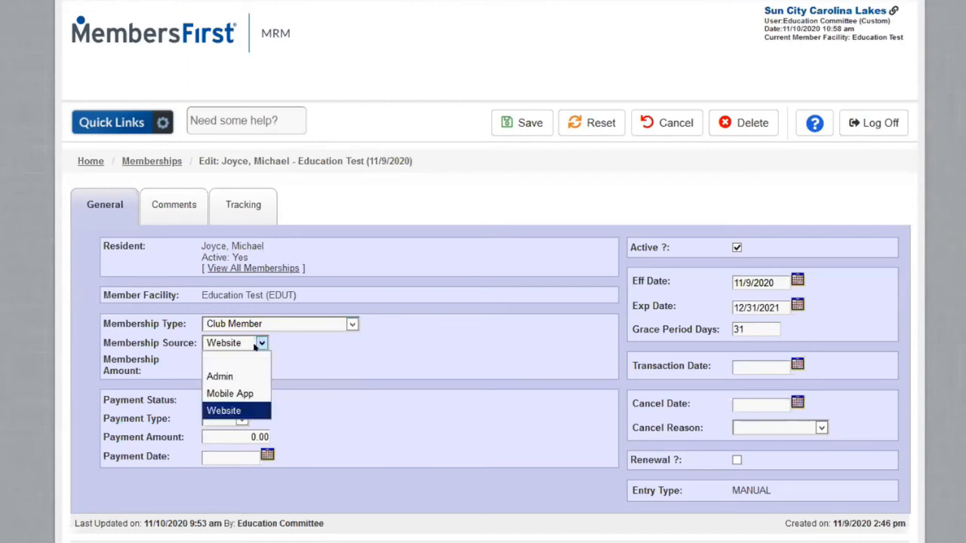
pyautogui.click(260, 342)
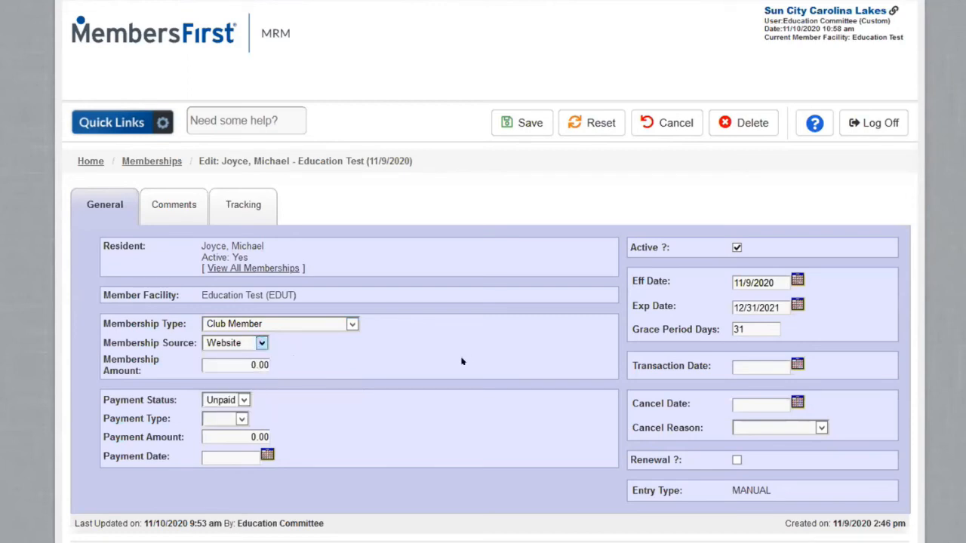
# Step: Examine the record's membership amount, payment status, payment type and active settings, and list all of the resident's memberships
pyautogui.doubleClick(259, 365)
pyautogui.click(359, 360)
pyautogui.click(244, 400)
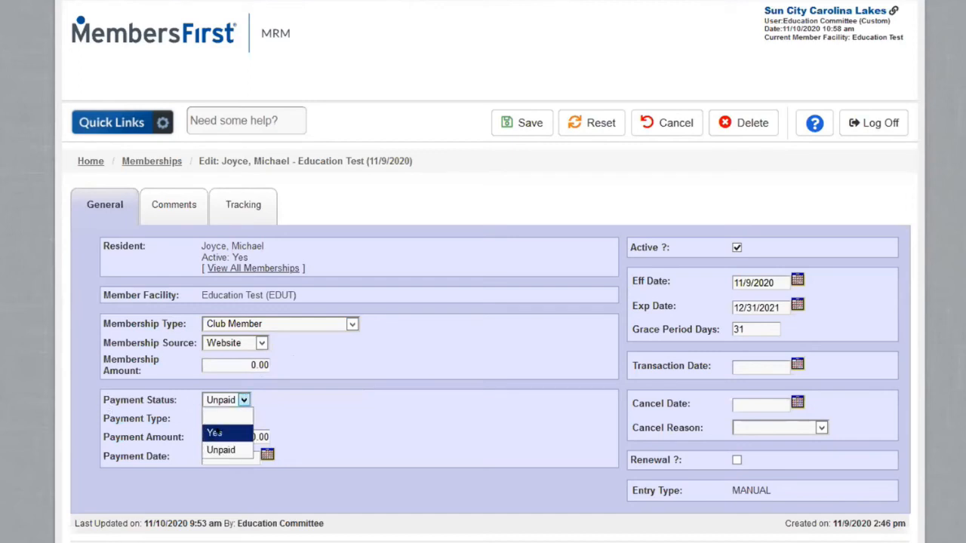
pyautogui.click(411, 428)
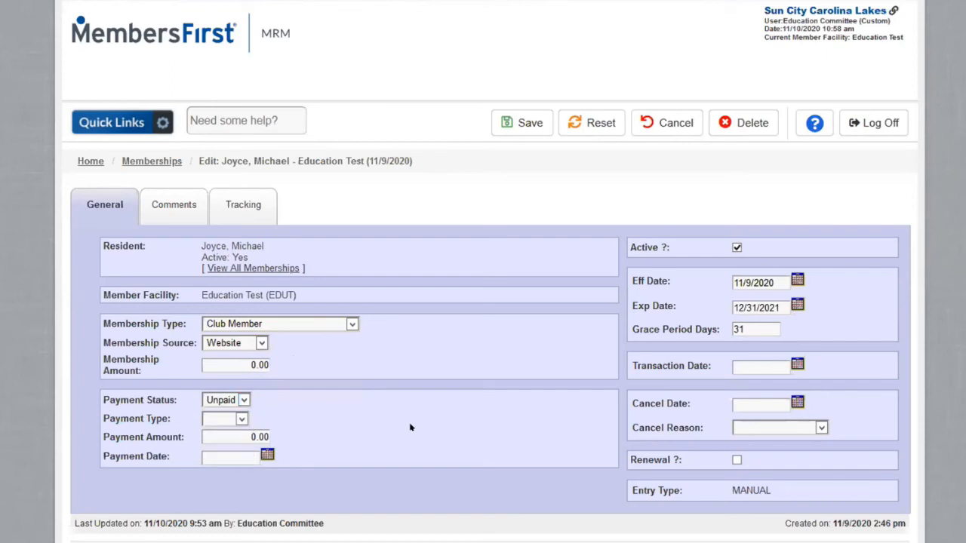
pyautogui.click(241, 419)
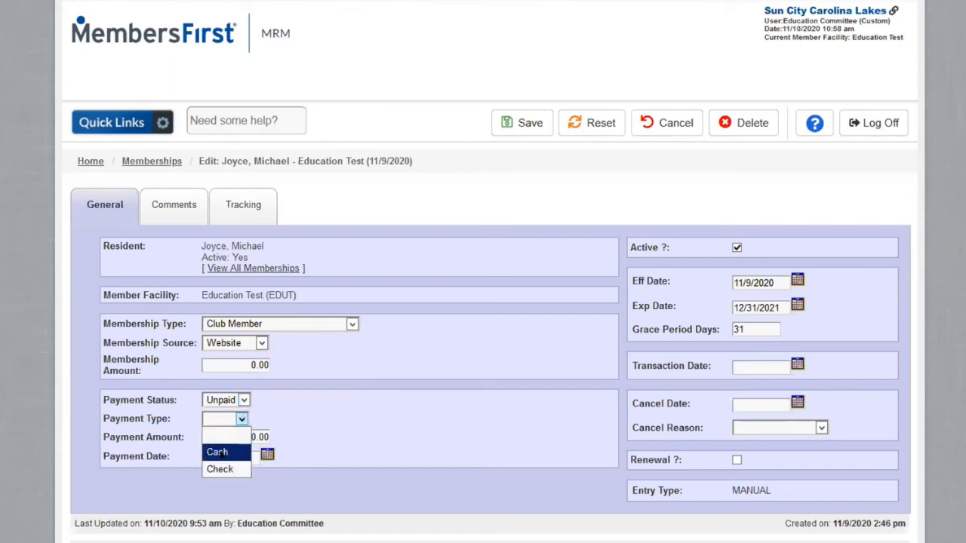
pyautogui.click(223, 431)
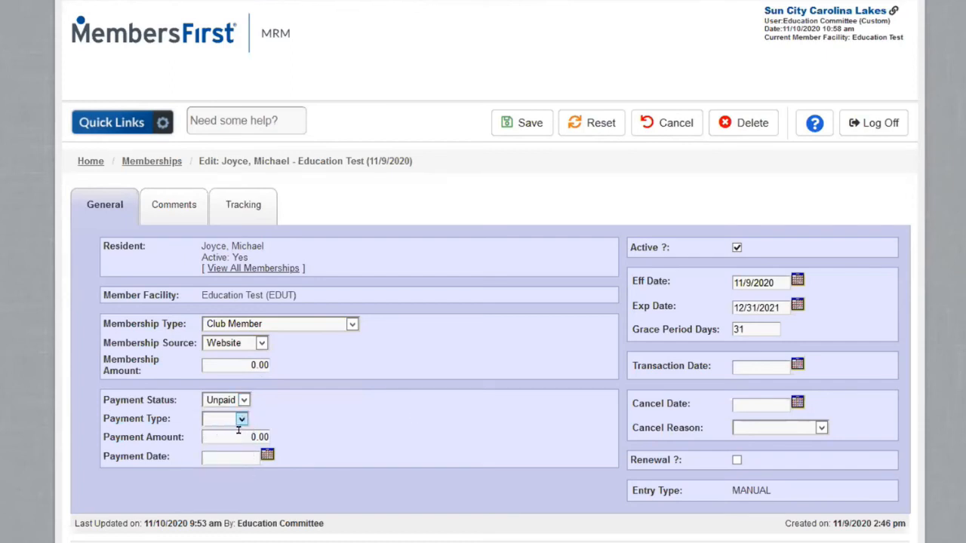
pyautogui.press('Tab')
pyautogui.click(345, 420)
pyautogui.click(736, 248)
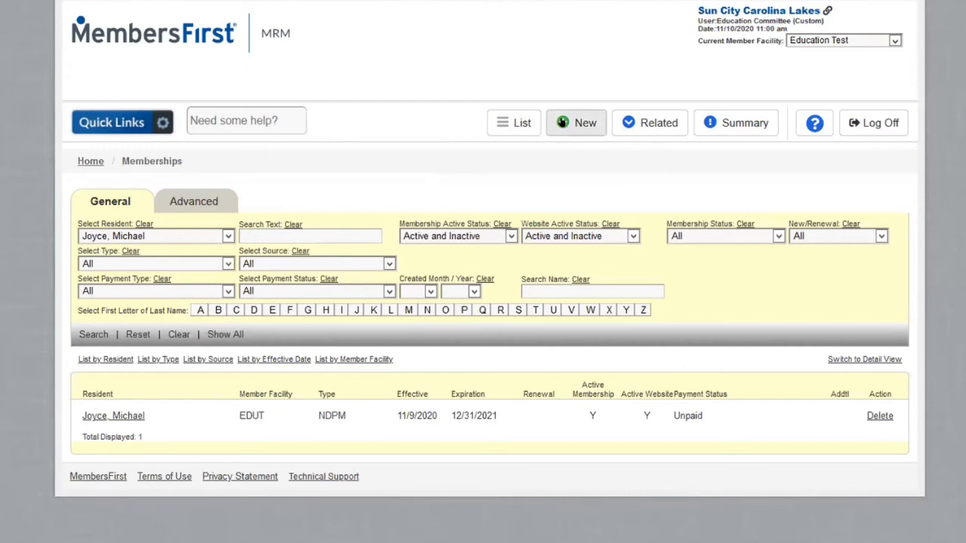
# Step: Start a new Education Test membership and choose a different resident, whose last name begins with R, for it
pyautogui.click(563, 123)
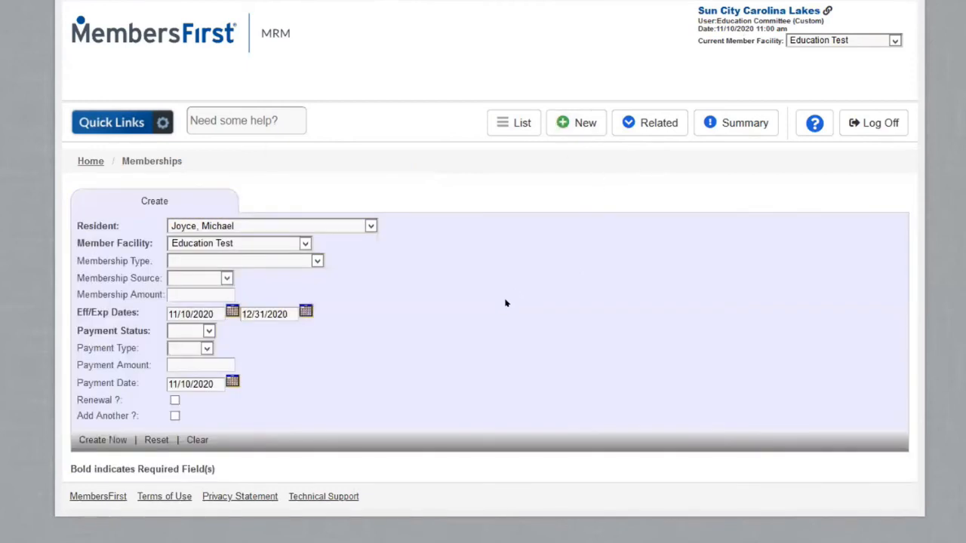
pyautogui.click(370, 225)
pyautogui.moveTo(370, 387); pyautogui.dragTo(370, 467)
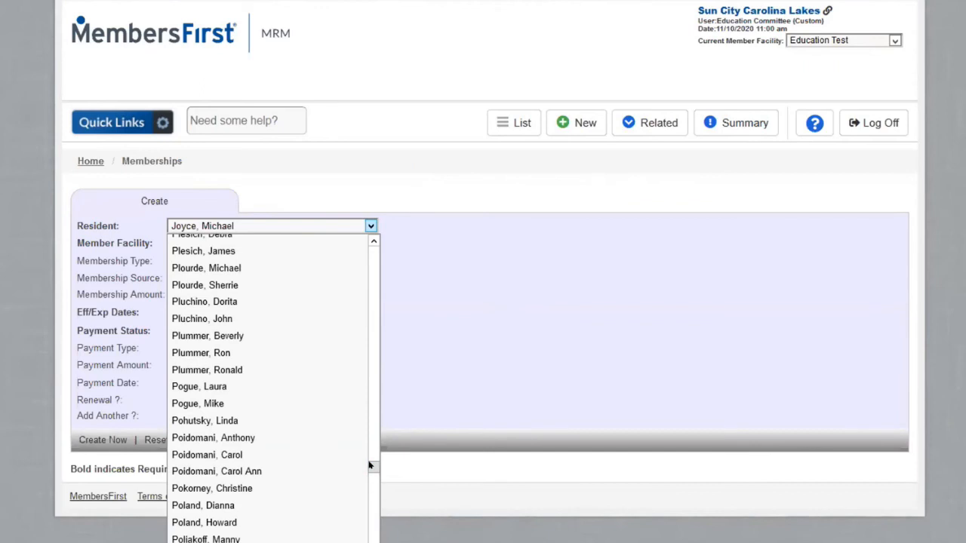
pyautogui.moveTo(370, 465); pyautogui.dragTo(375, 381)
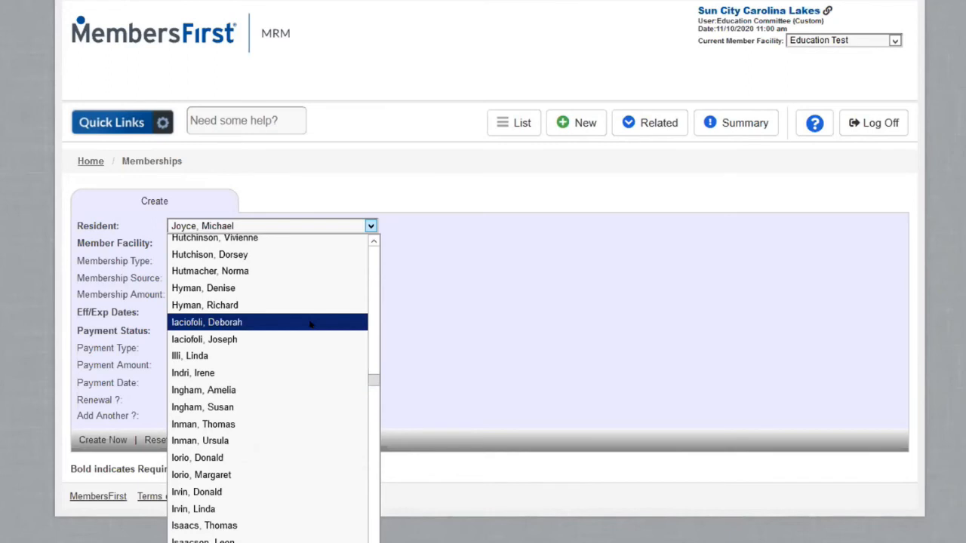
pyautogui.press('p')
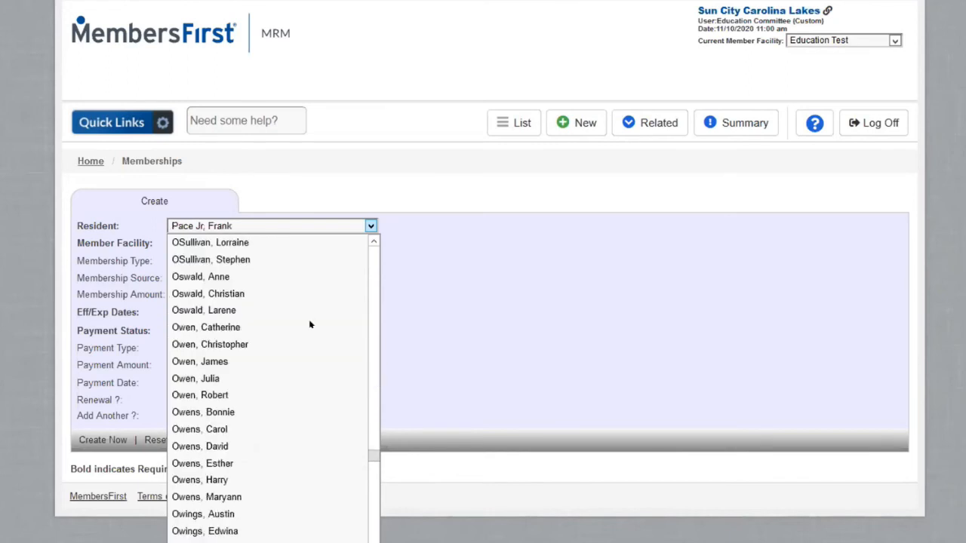
pyautogui.press('s')
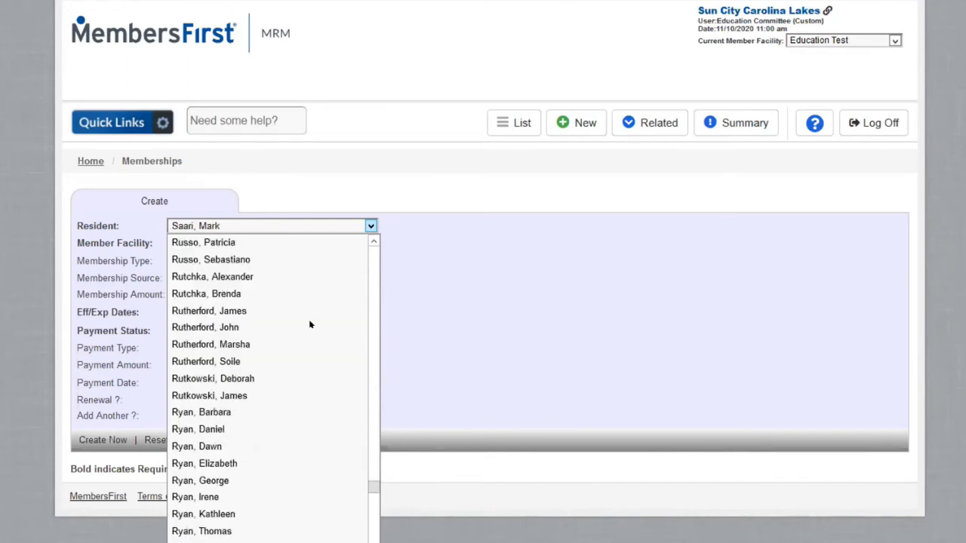
pyautogui.click(234, 312)
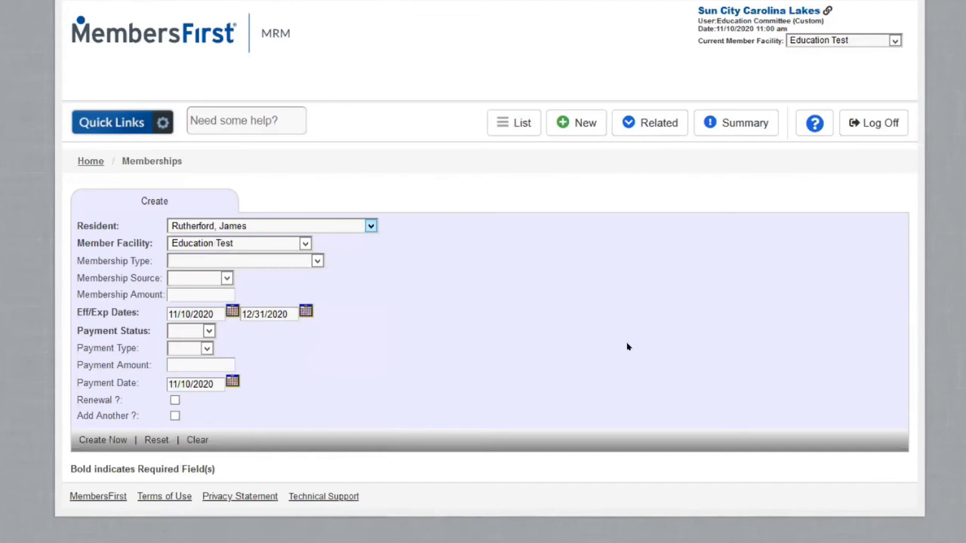
# Step: Set the new membership's type to Club Member and its source to Admin
pyautogui.click(316, 261)
pyautogui.click(255, 292)
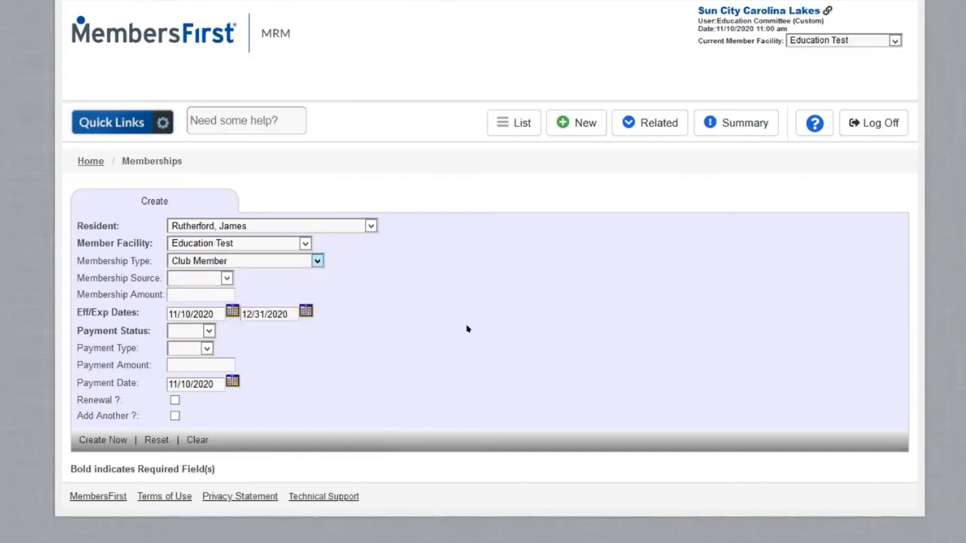
pyautogui.click(226, 279)
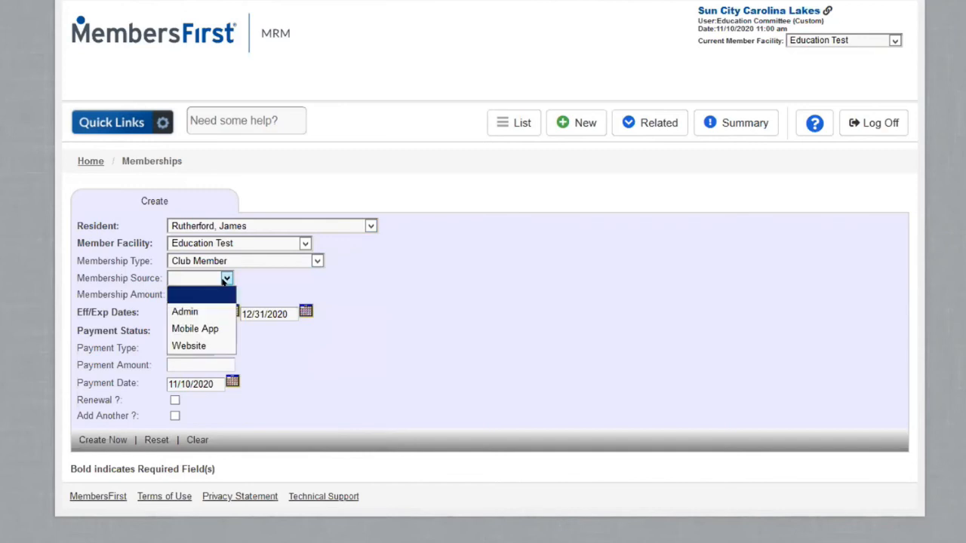
pyautogui.click(201, 313)
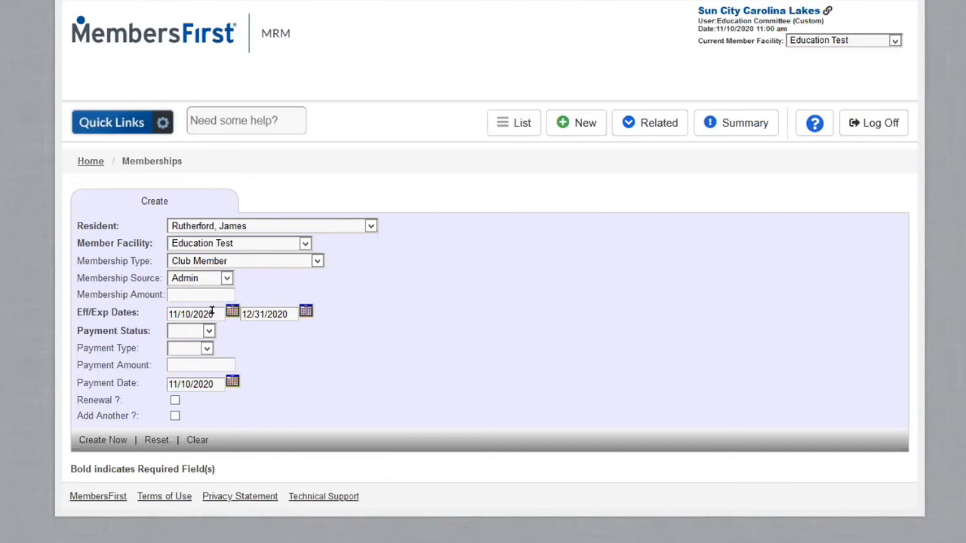
# Step: Set the new membership's expiration date to 12/31/2021 and its payment status to Unpaid
pyautogui.click(305, 313)
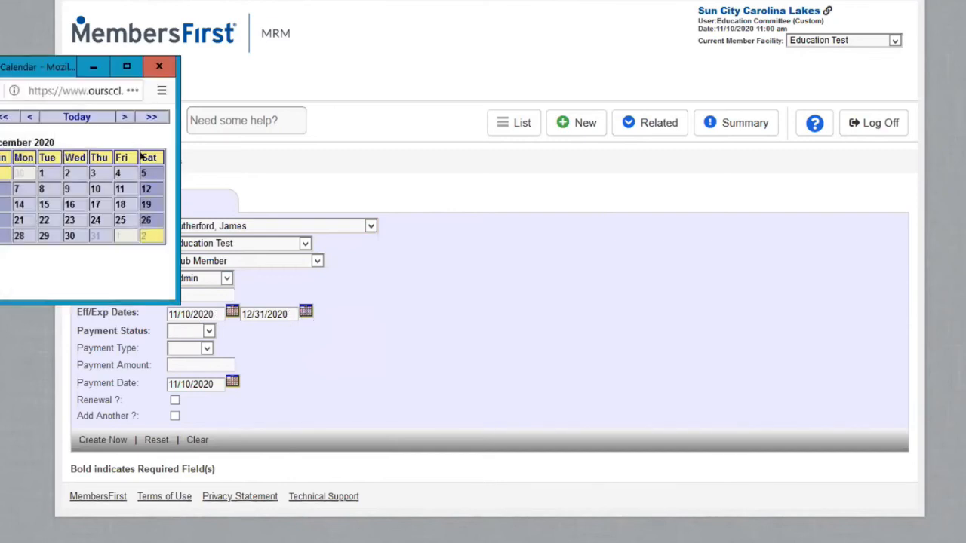
pyautogui.click(140, 122)
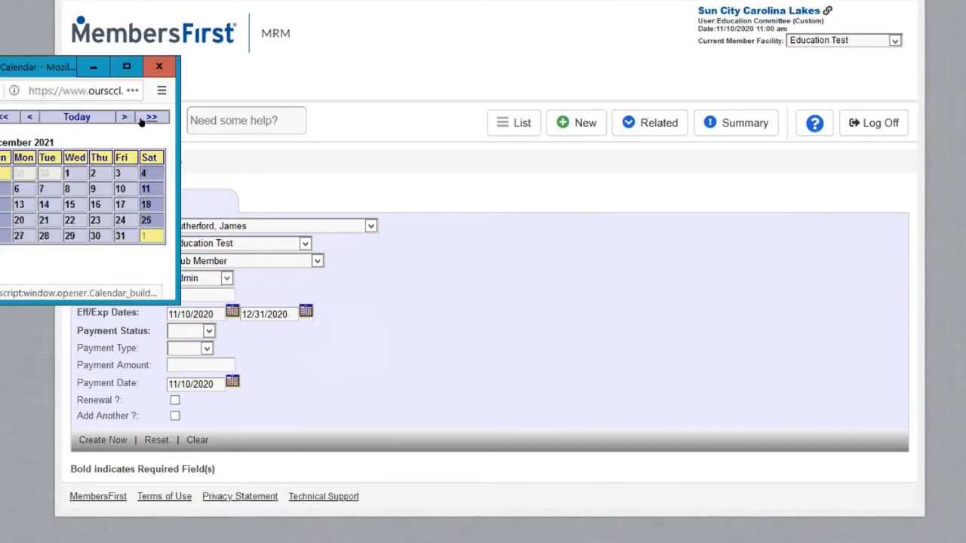
pyautogui.click(118, 237)
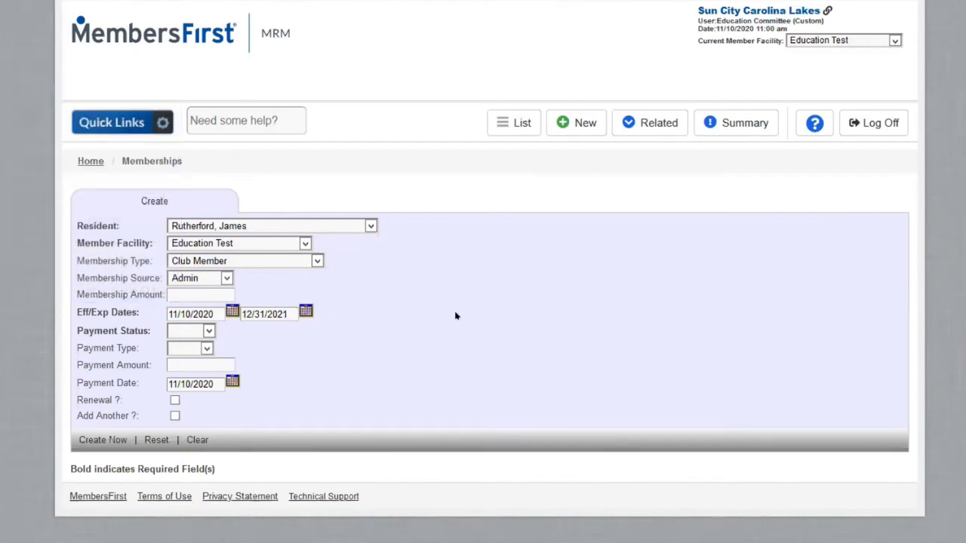
pyautogui.click(209, 331)
pyautogui.click(186, 381)
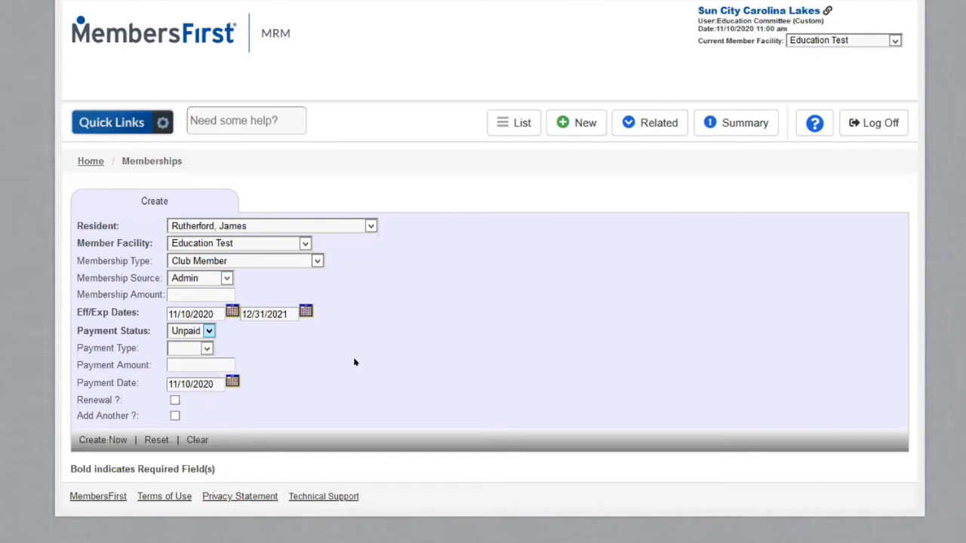
# Step: Check the payment type options and the resident list, and reset the new membership form without creating the record
pyautogui.click(206, 349)
pyautogui.click(206, 348)
pyautogui.click(370, 226)
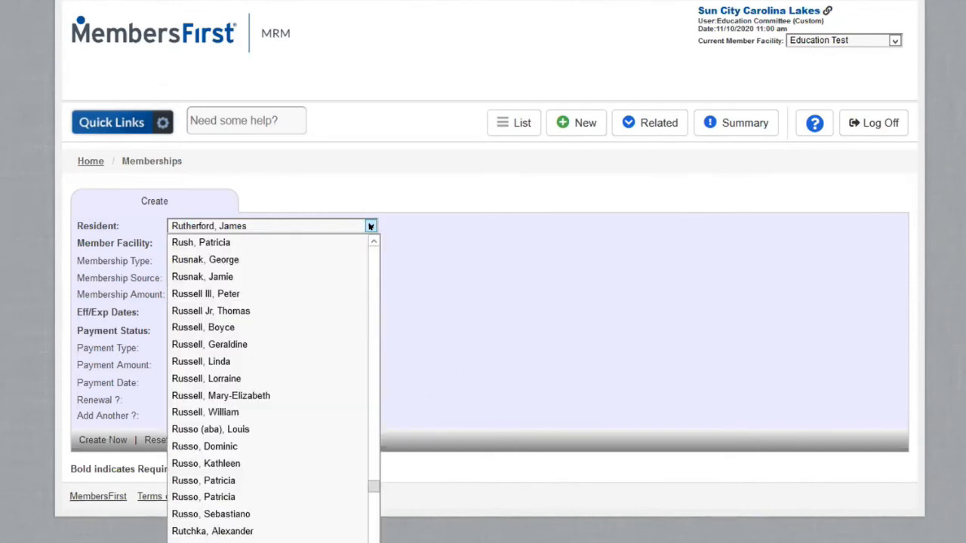
pyautogui.click(457, 257)
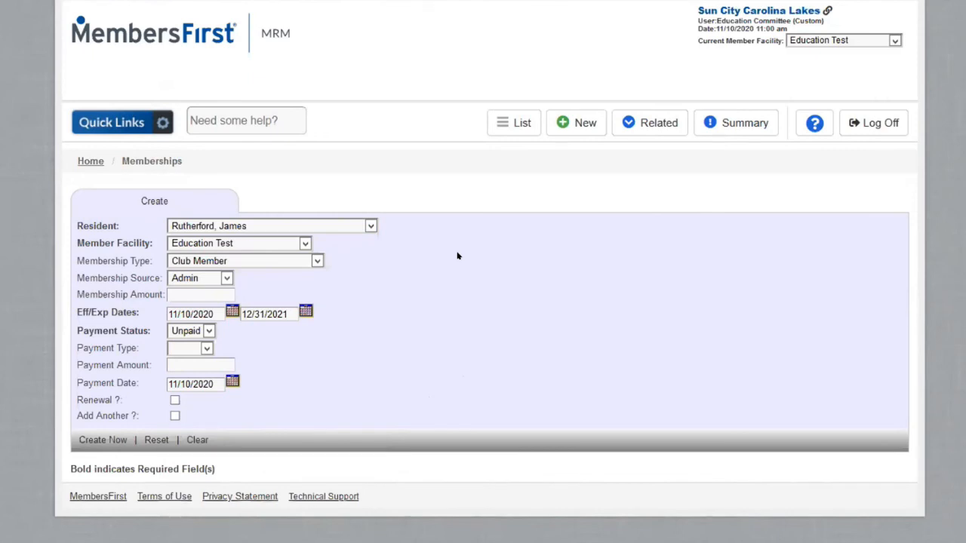
pyautogui.click(153, 441)
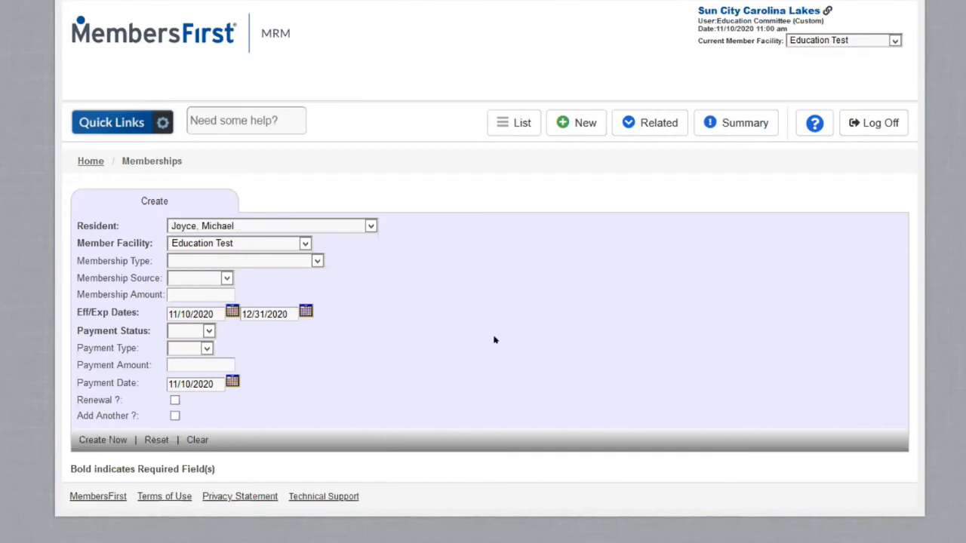
# Step: List all Education Test memberships, find the 11/9/2020 membership of the resident whose last name begins with J, and cancel its deletion
pyautogui.click(499, 122)
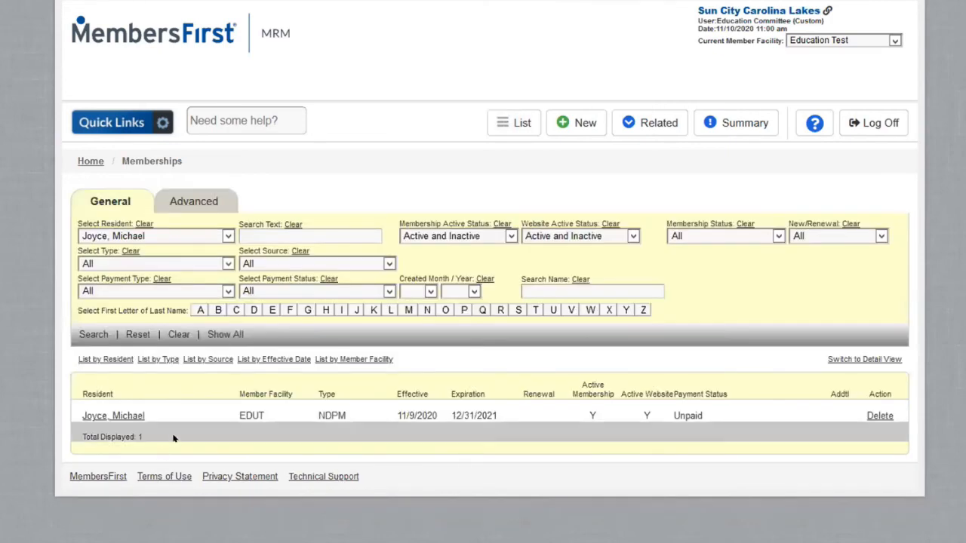
pyautogui.click(211, 337)
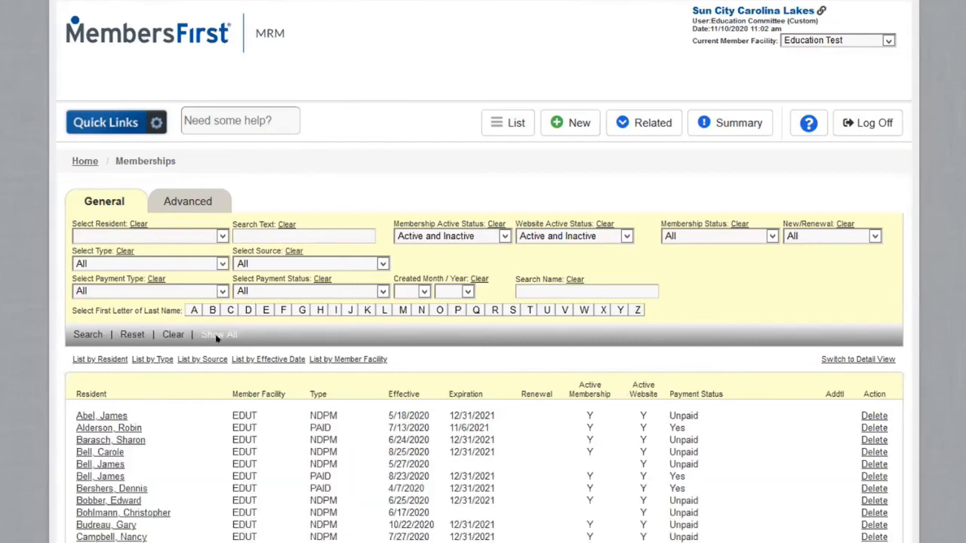
pyautogui.scroll(-2, 211, 339)
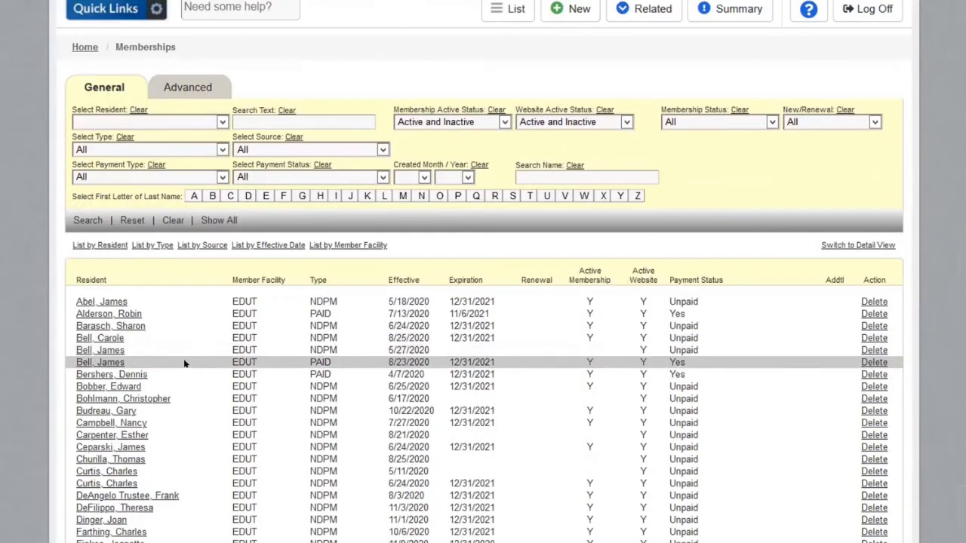
pyautogui.scroll(-2, 185, 366)
pyautogui.scroll(-3, 151, 237)
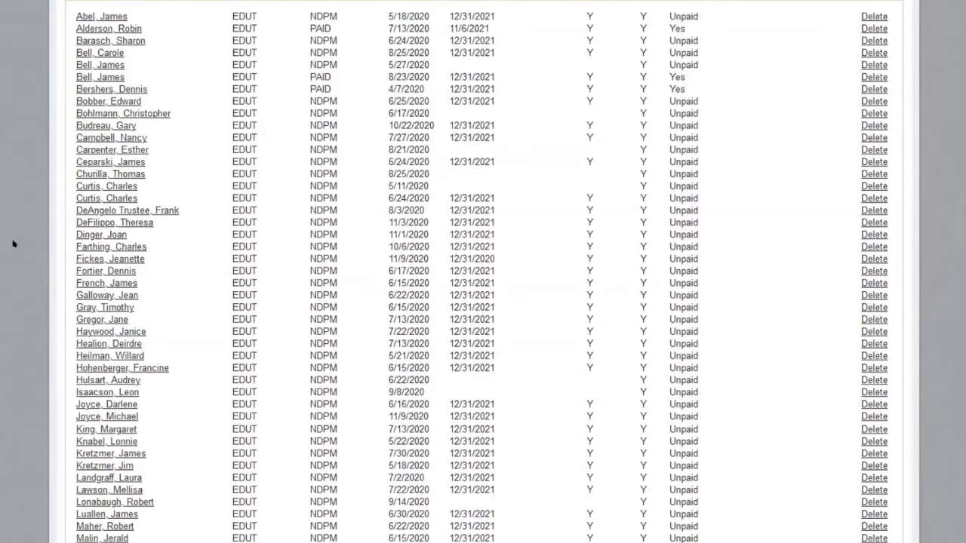
pyautogui.scroll(-3, 120, 247)
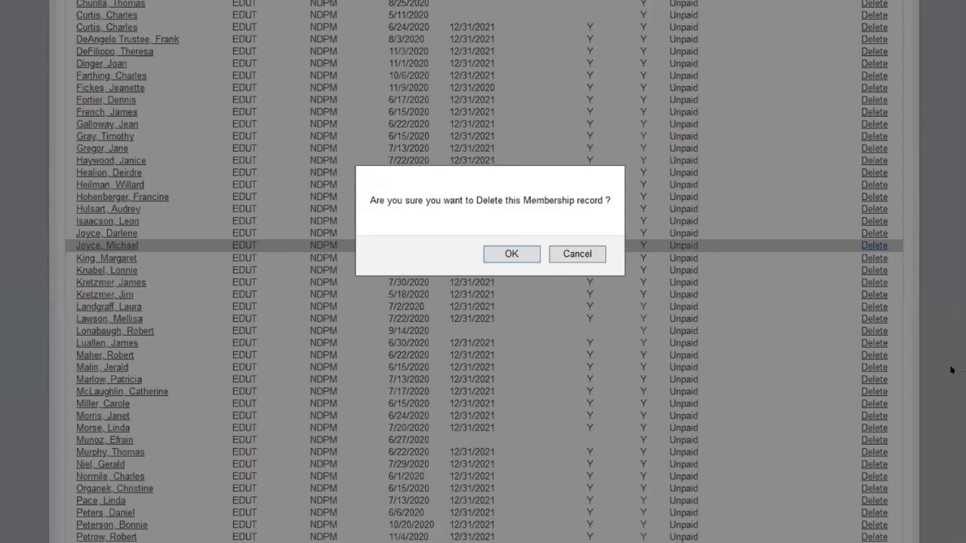
pyautogui.click(573, 256)
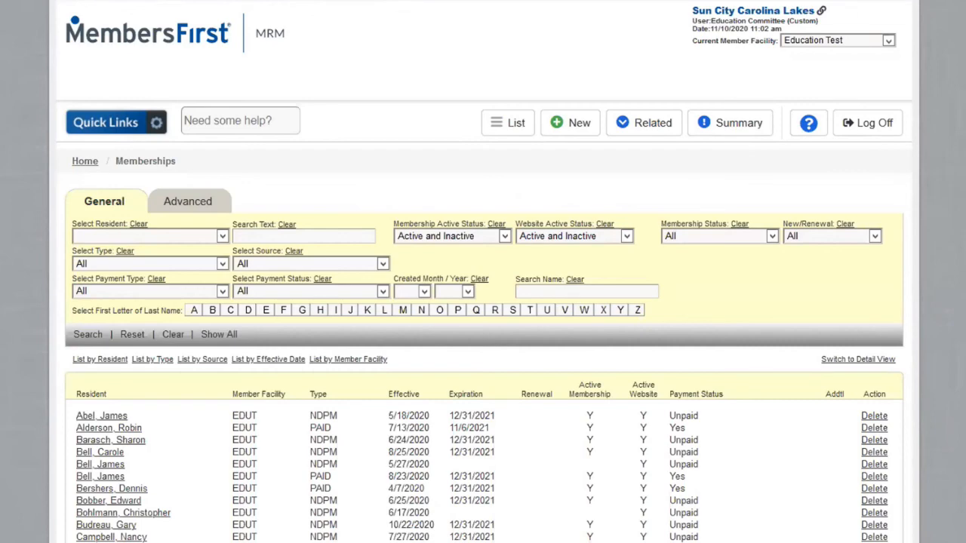
# Step: Look through the full Education Test membership list, comparing the residents' membership types, expiration dates, active settings and payment statuses
pyautogui.scroll(-4, 483, 302)
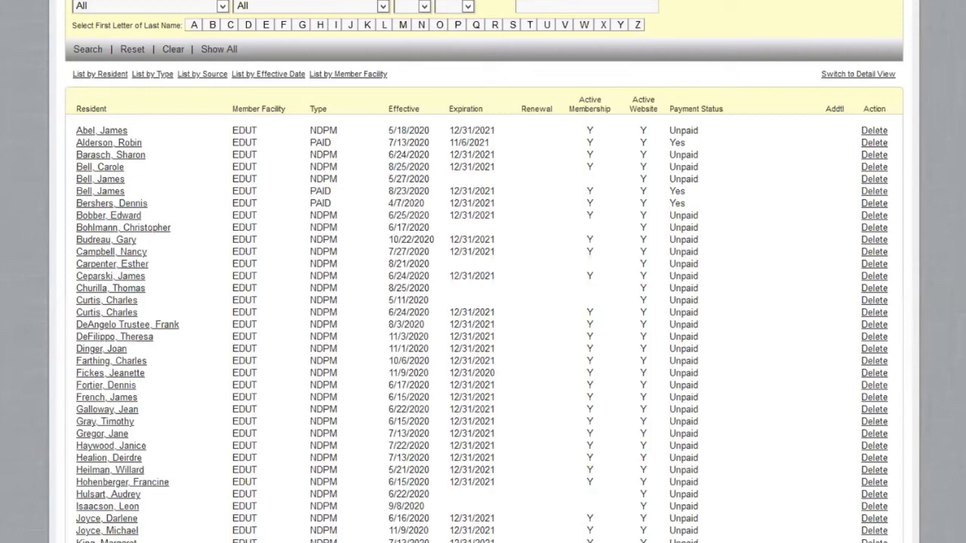
pyautogui.scroll(4, 607, 323)
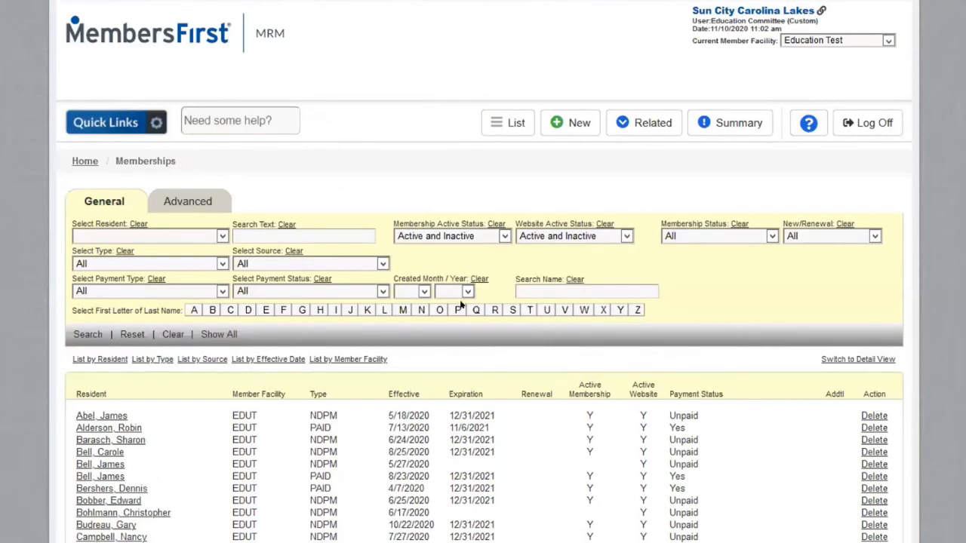
pyautogui.scroll(-4, 460, 305)
pyautogui.scroll(2, 529, 290)
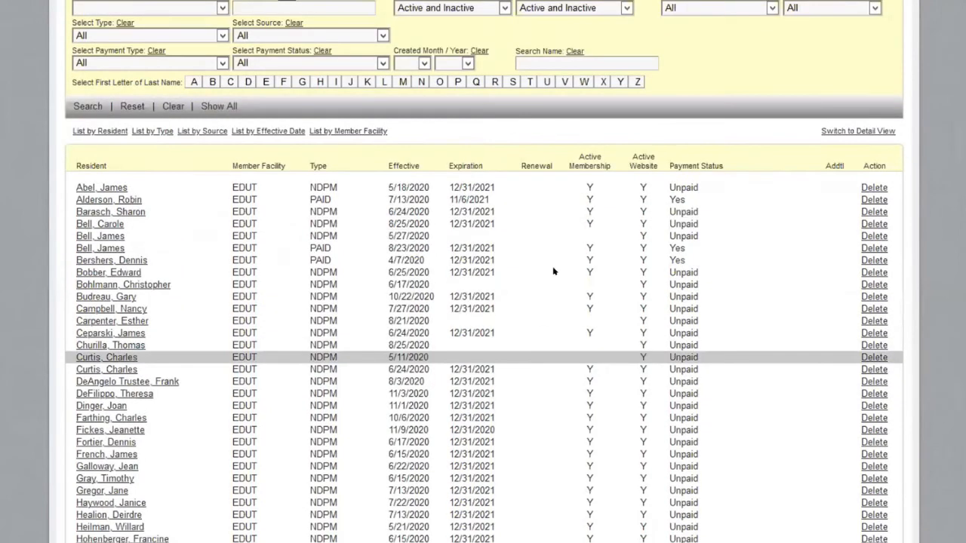
pyautogui.scroll(2, 957, 145)
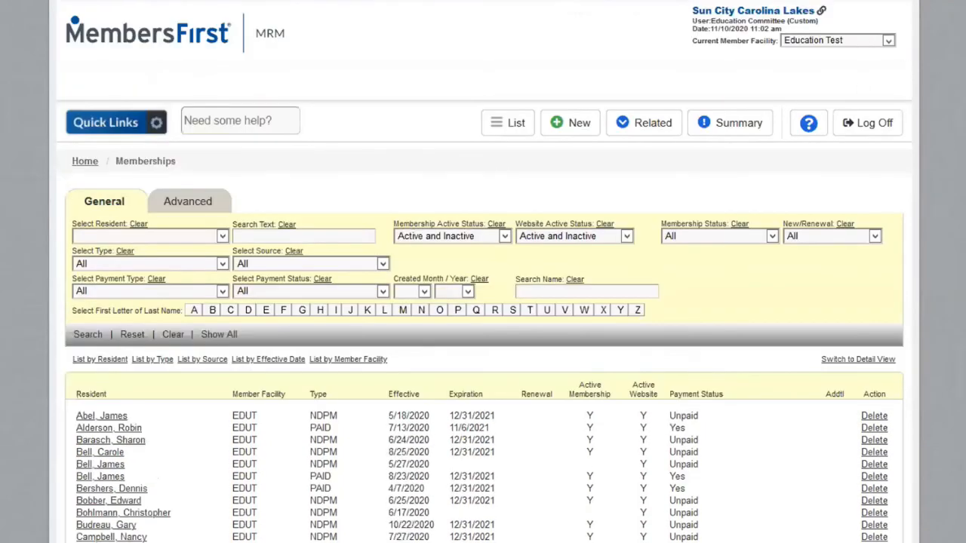
pyautogui.scroll(-4, 483, 302)
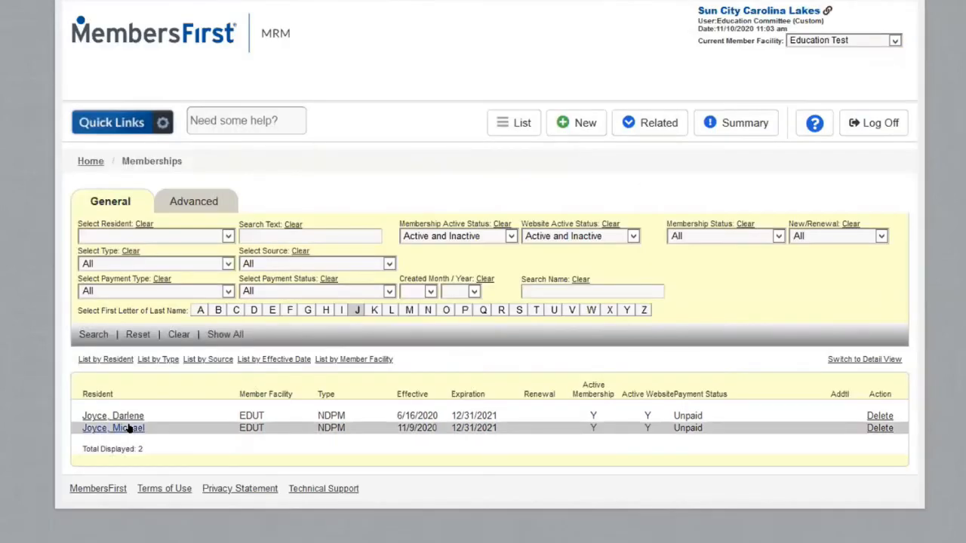
# Step: Open the 11/9/2020 membership among residents whose last names begin with J and set its type to Dues Paid Member
pyautogui.click(130, 428)
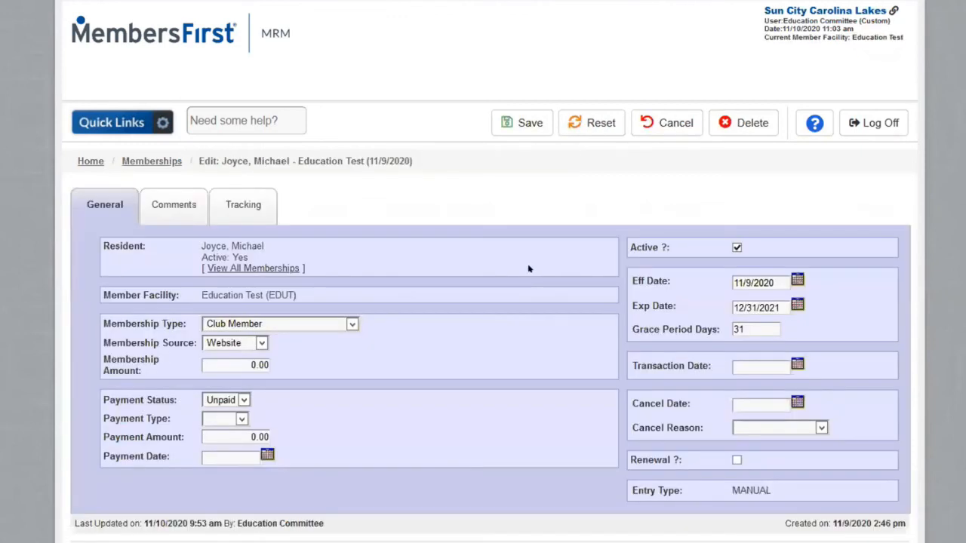
pyautogui.click(351, 324)
pyautogui.click(428, 317)
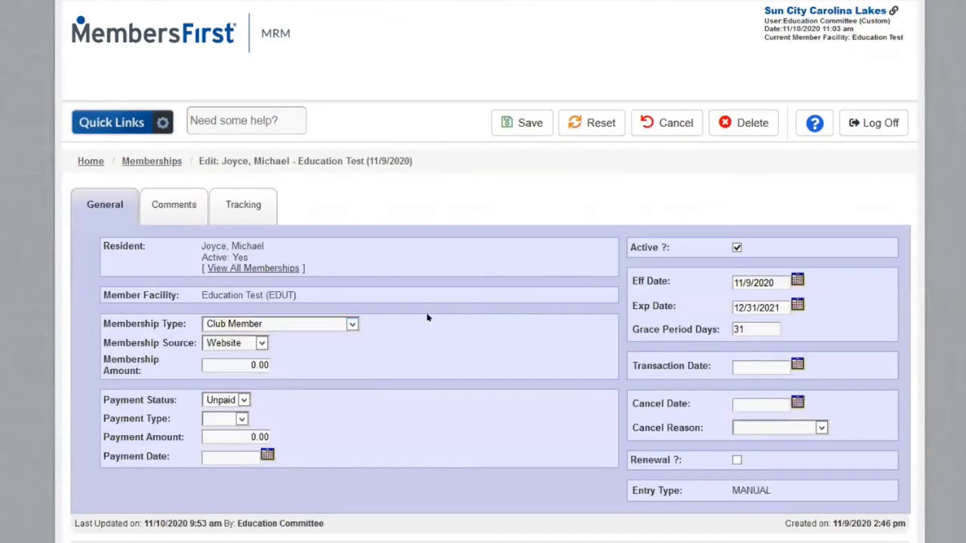
pyautogui.click(349, 324)
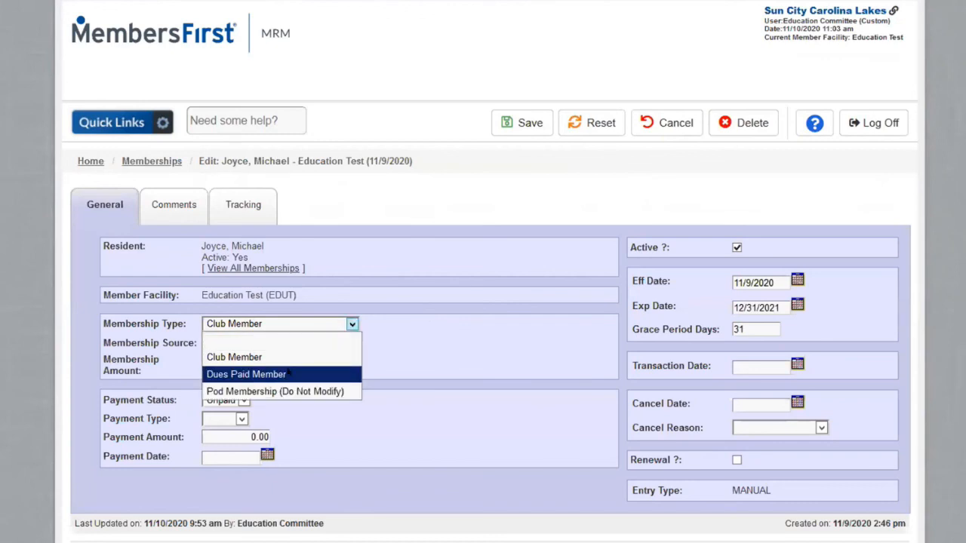
pyautogui.click(294, 369)
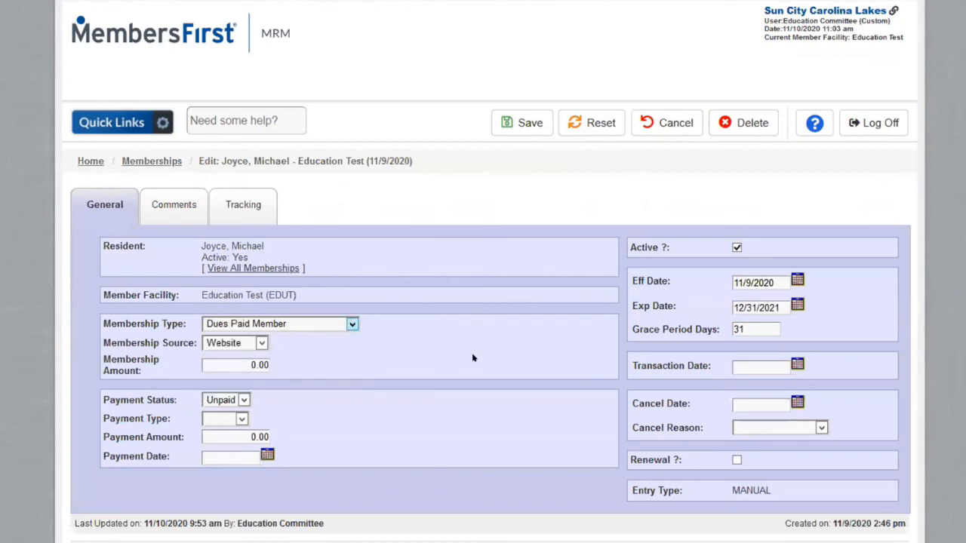
# Step: Set the resident's membership amount to 123487.99 and the payment status to Yes
pyautogui.moveTo(246, 362); pyautogui.dragTo(276, 371)
pyautogui.write('123487.99')
pyautogui.click(243, 399)
pyautogui.click(218, 434)
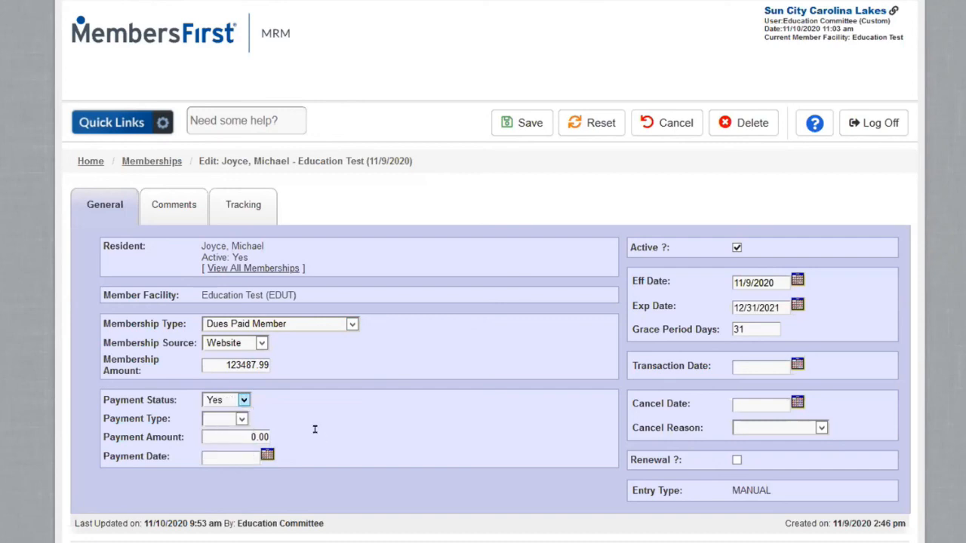
# Step: Record the payment as Cash with an amount of 87654.47 and a payment date of 11/10/2020
pyautogui.click(242, 419)
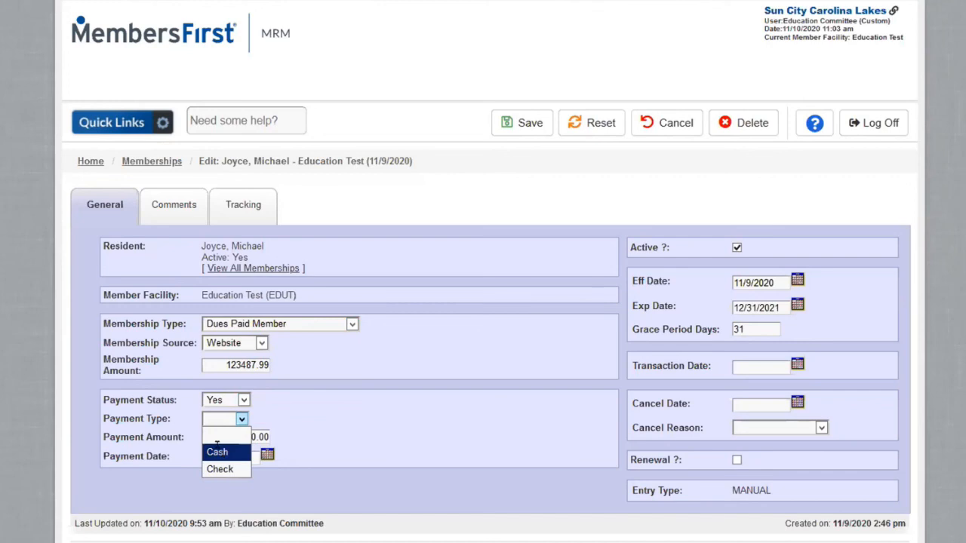
pyautogui.click(217, 452)
pyautogui.doubleClick(257, 437)
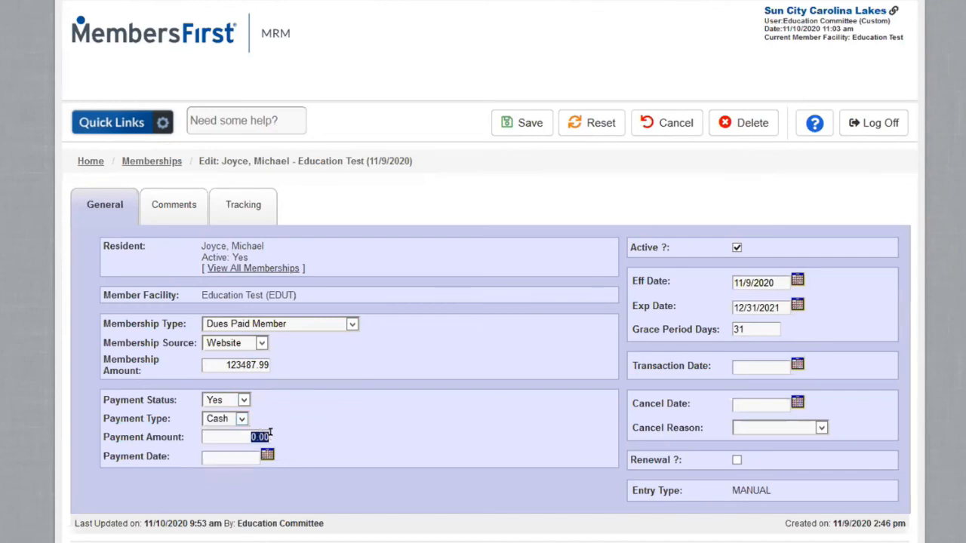
pyautogui.write('87654.47')
pyautogui.click(268, 455)
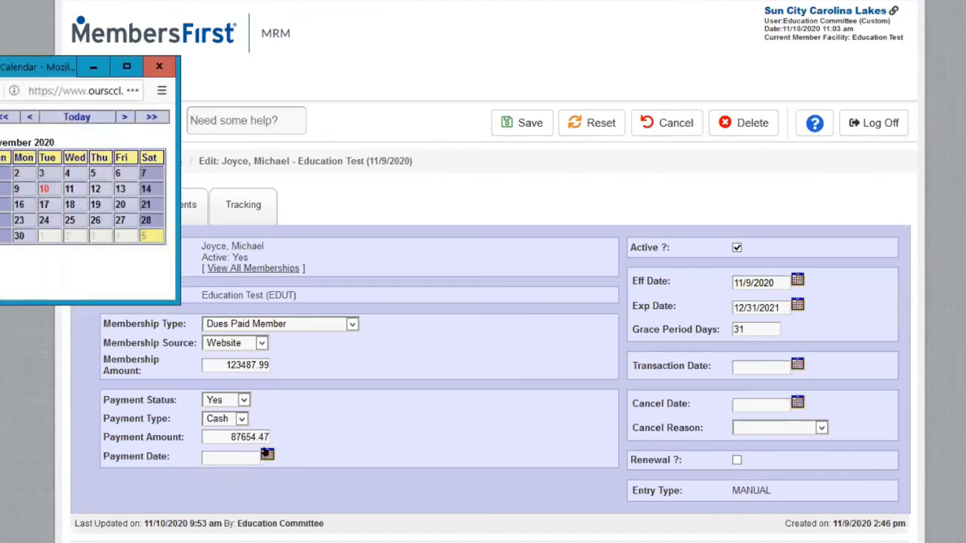
pyautogui.click(42, 189)
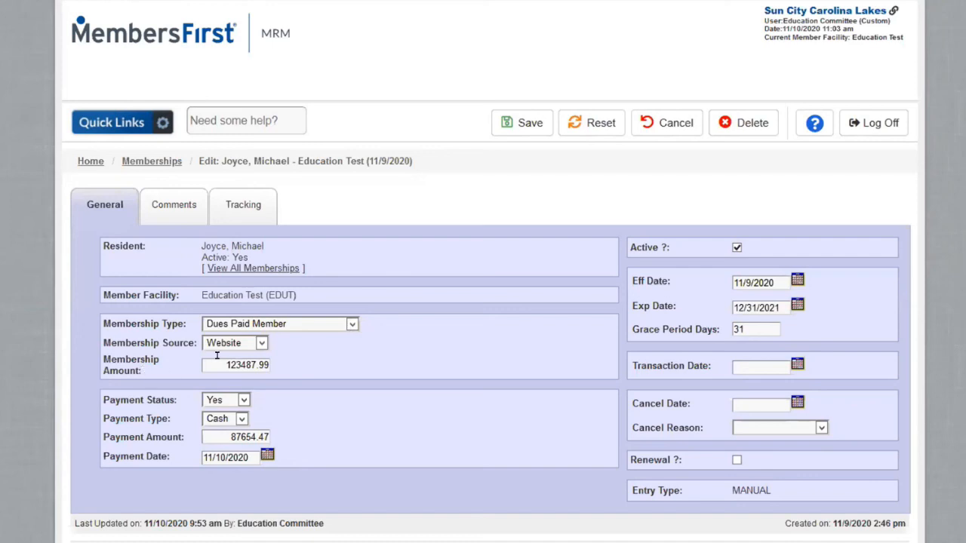
# Step: Check the entered membership amount and save the resident's membership record
pyautogui.moveTo(224, 365); pyautogui.dragTo(306, 363)
pyautogui.click(346, 367)
pyautogui.click(520, 123)
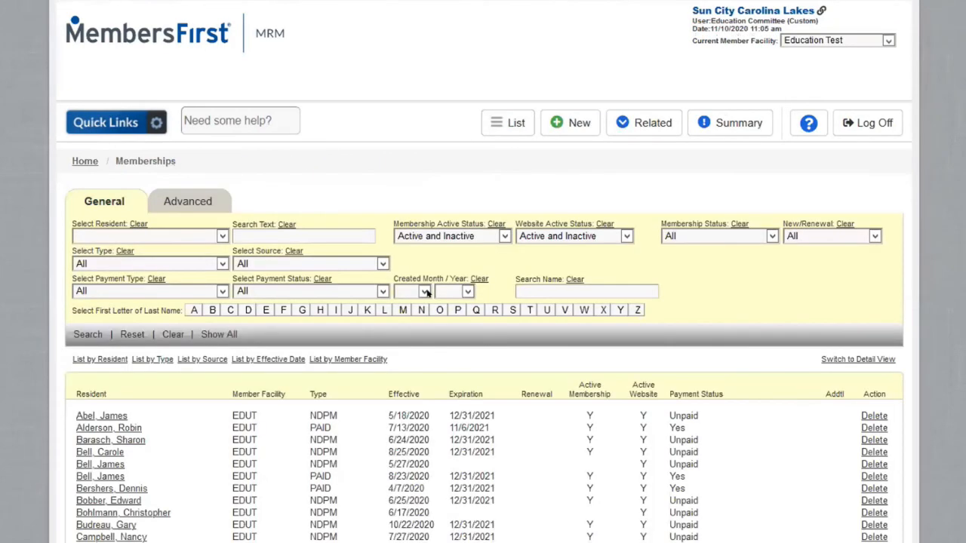
# Step: Locate the resident's updated 11/9/2020 membership in the full membership list and open its record
pyautogui.scroll(-5, 483, 302)
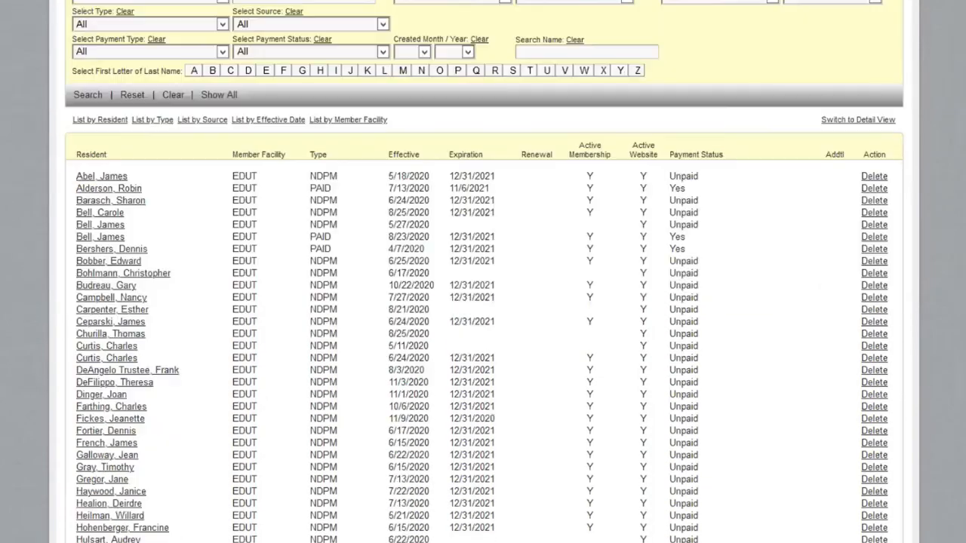
pyautogui.scroll(-1, 483, 302)
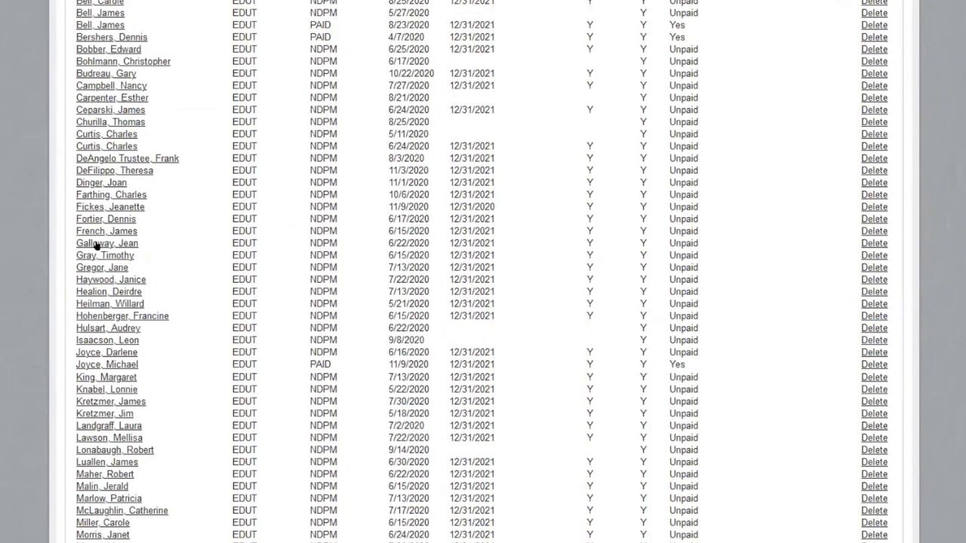
pyautogui.scroll(-1, 173, 249)
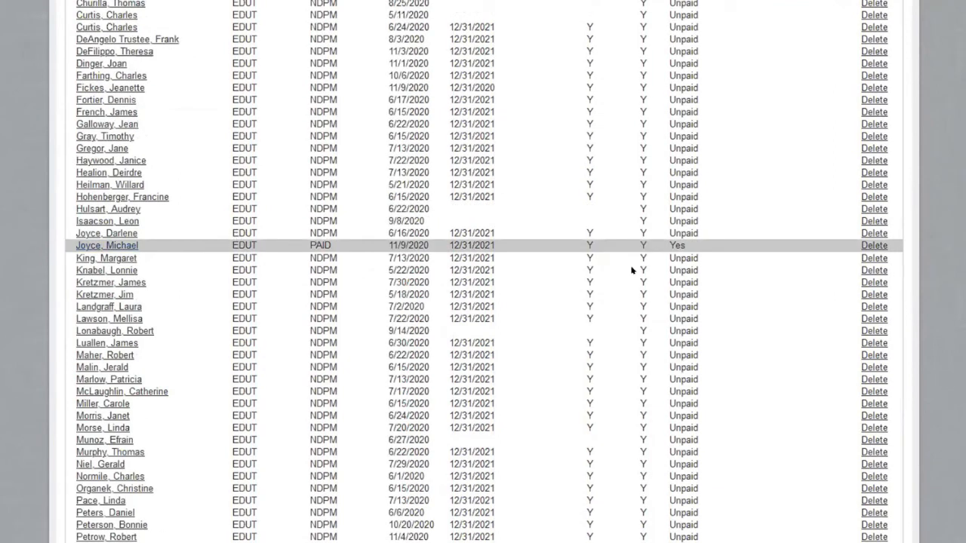
pyautogui.click(96, 245)
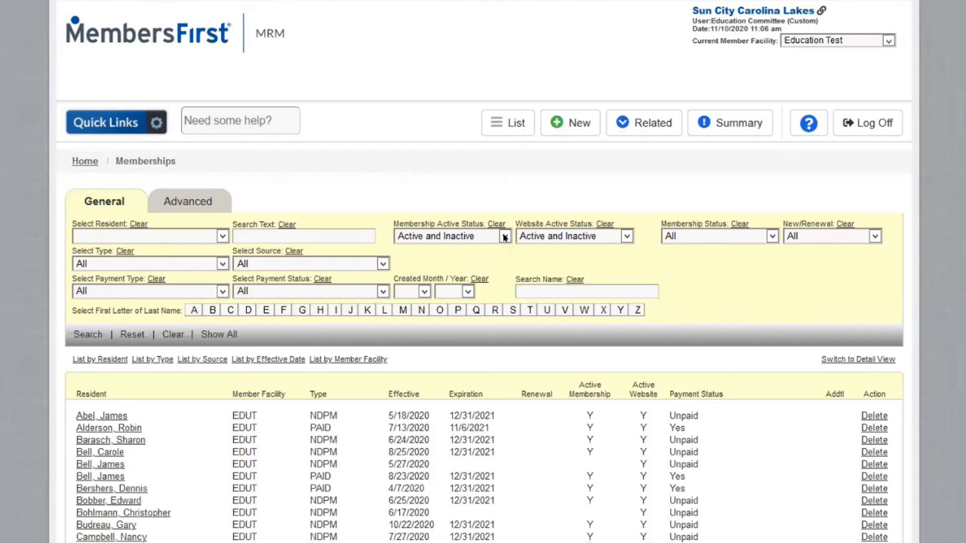
# Step: Filter the Education Test memberships to those with payment status Yes
pyautogui.click(381, 290)
pyautogui.click(321, 324)
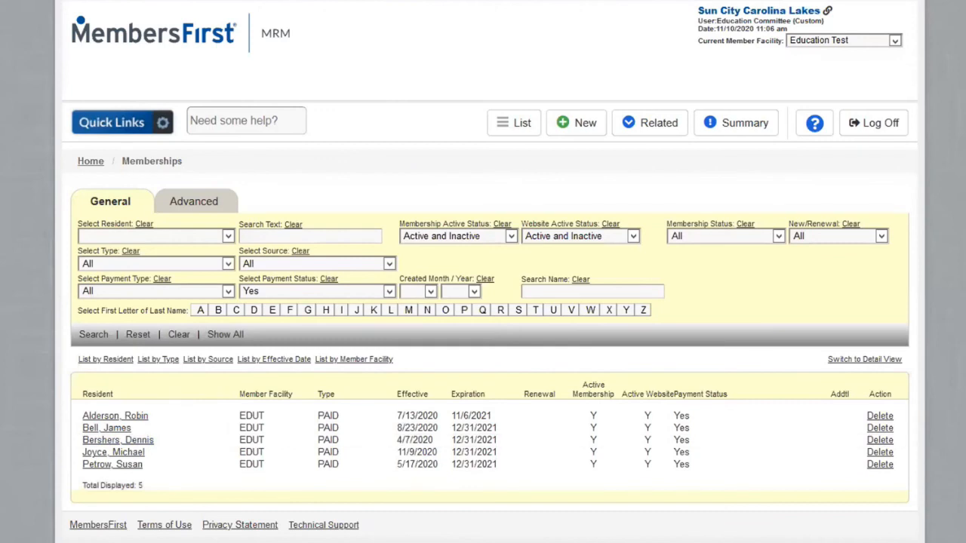
# Step: Show the membership Summary by Payment Status for active memberships from all sources, and view the memberships with status Yes
pyautogui.click(710, 123)
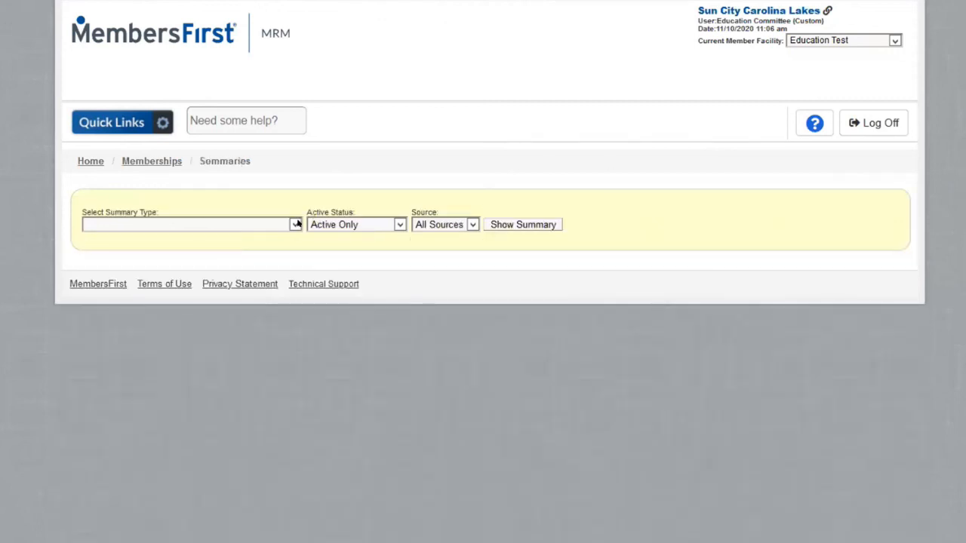
pyautogui.click(296, 224)
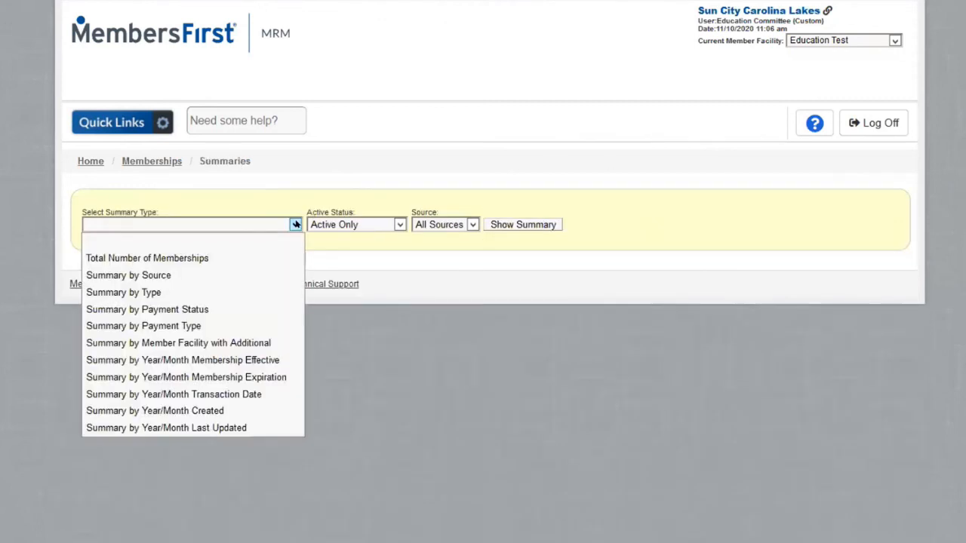
pyautogui.click(222, 309)
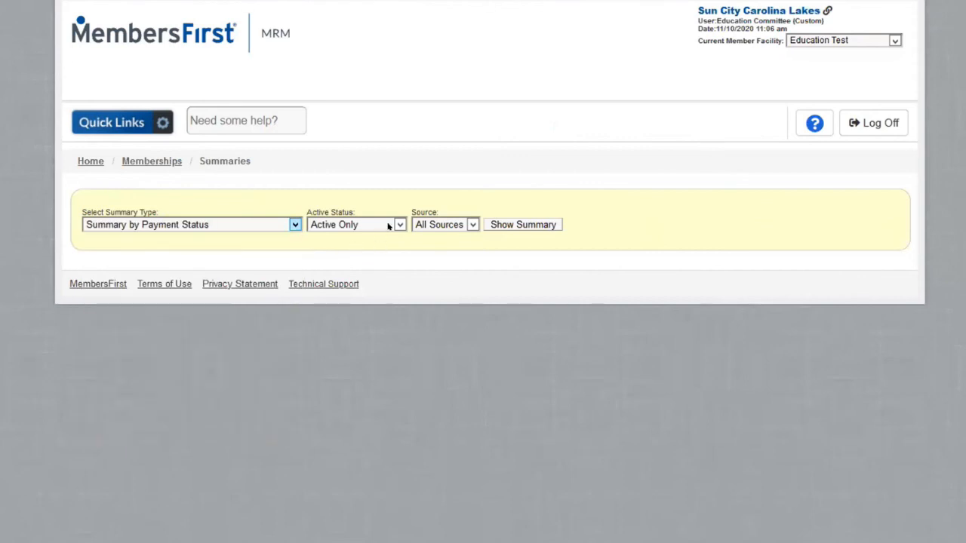
pyautogui.click(513, 224)
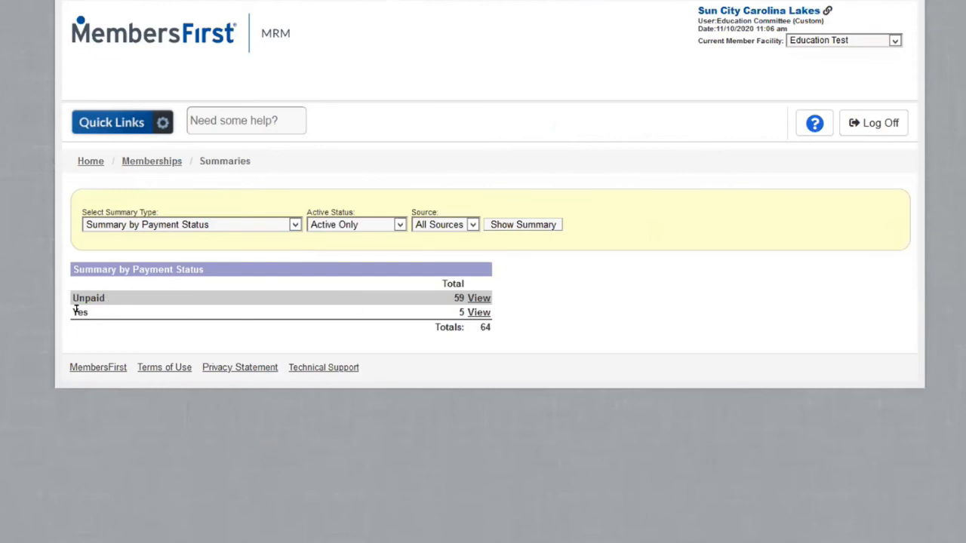
pyautogui.click(477, 312)
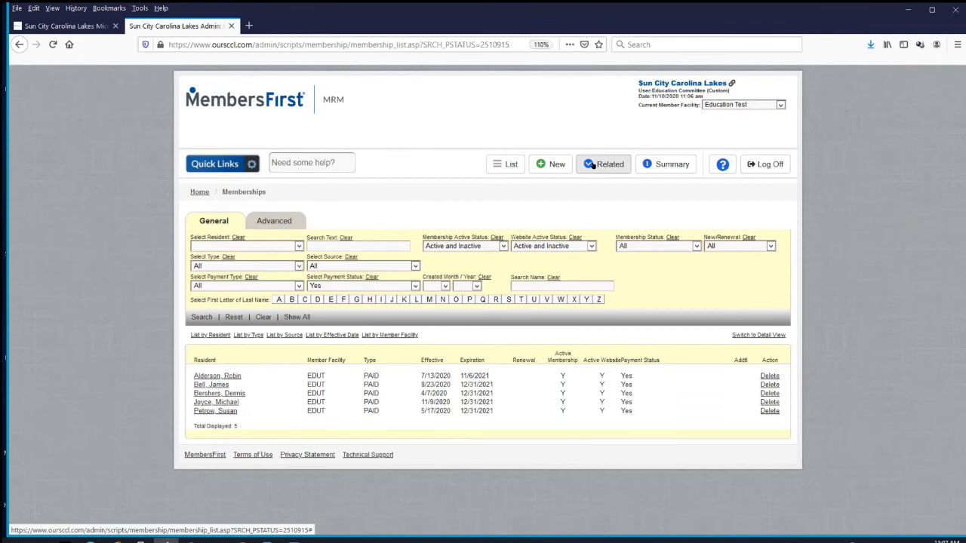
# Step: Export the current, expired and future memberships, and open the downloaded membership_export.csv in Excel
pyautogui.click(592, 166)
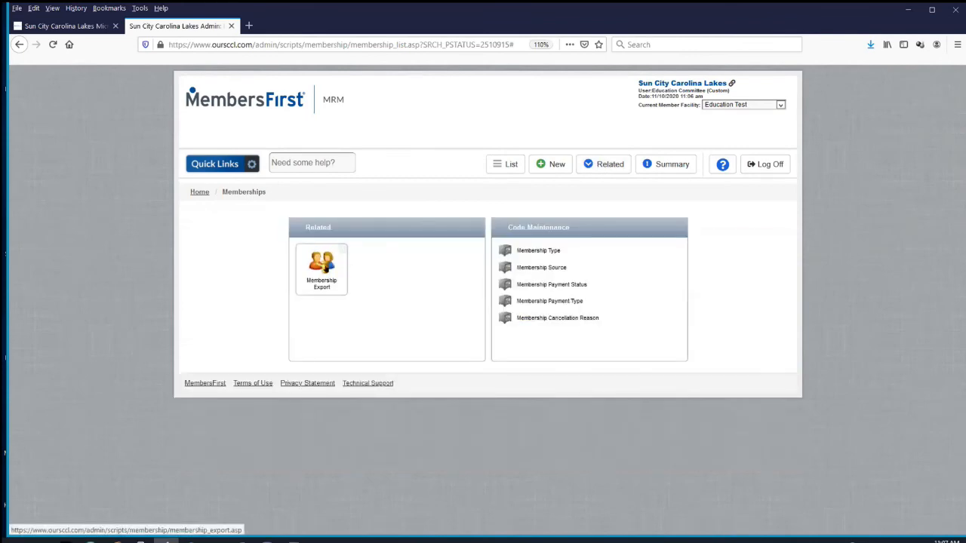
pyautogui.click(323, 269)
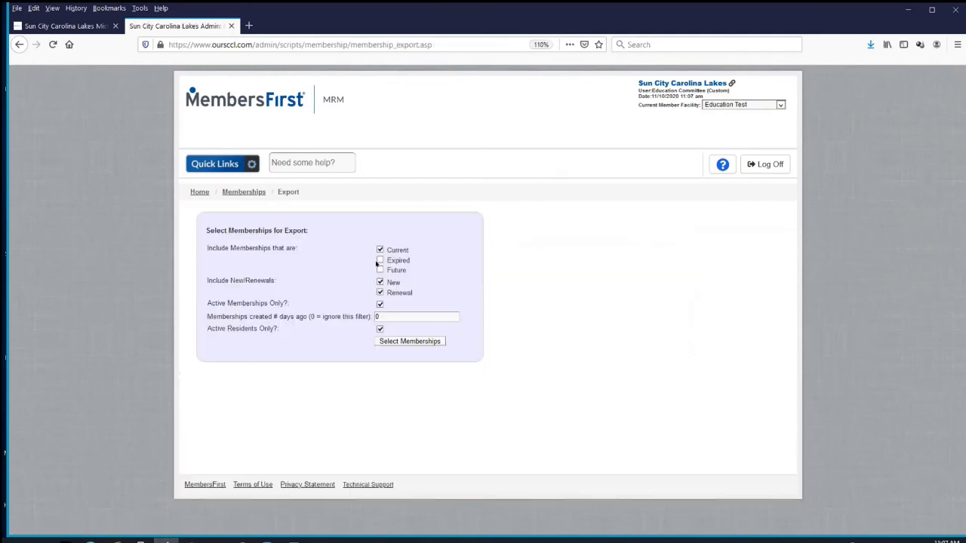
pyautogui.click(410, 341)
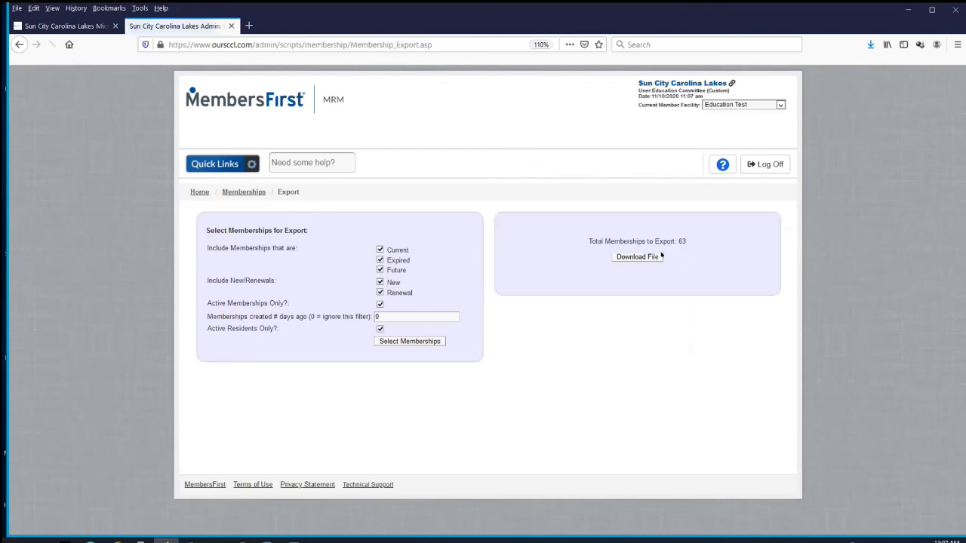
pyautogui.click(640, 258)
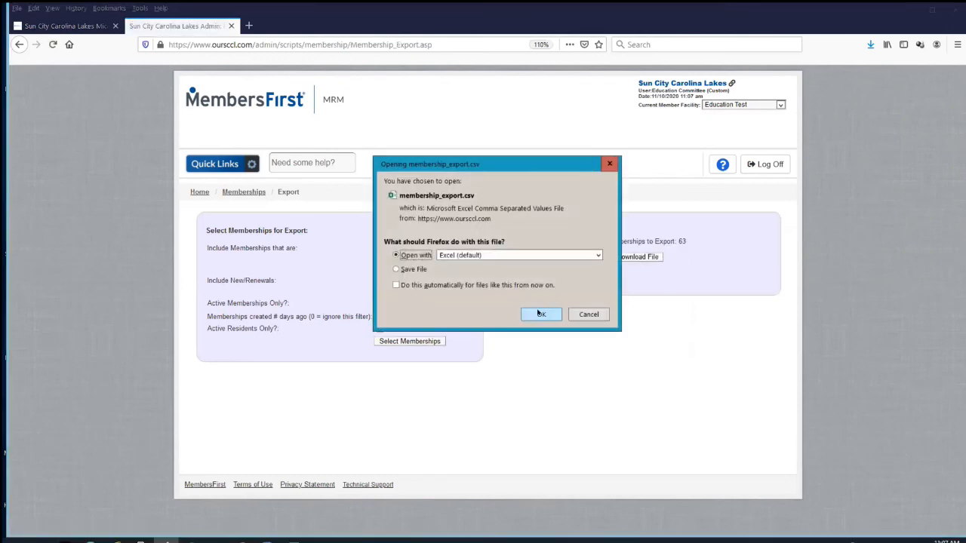
pyautogui.click(540, 316)
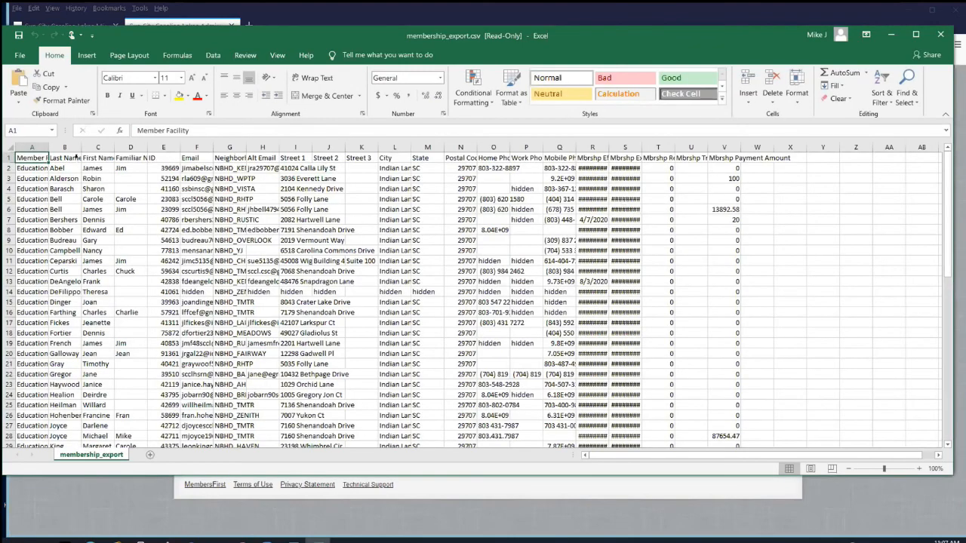
# Step: Fit the column widths, hide column E and columns G through Q, and inspect the membership effective dates and payment amounts
pyautogui.click(15, 144)
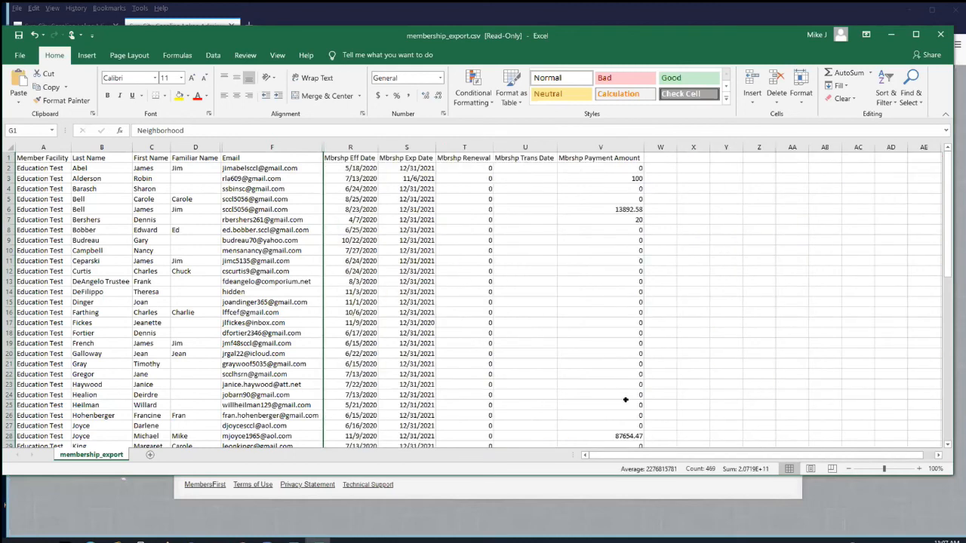
pyautogui.scroll(-1, 626, 398)
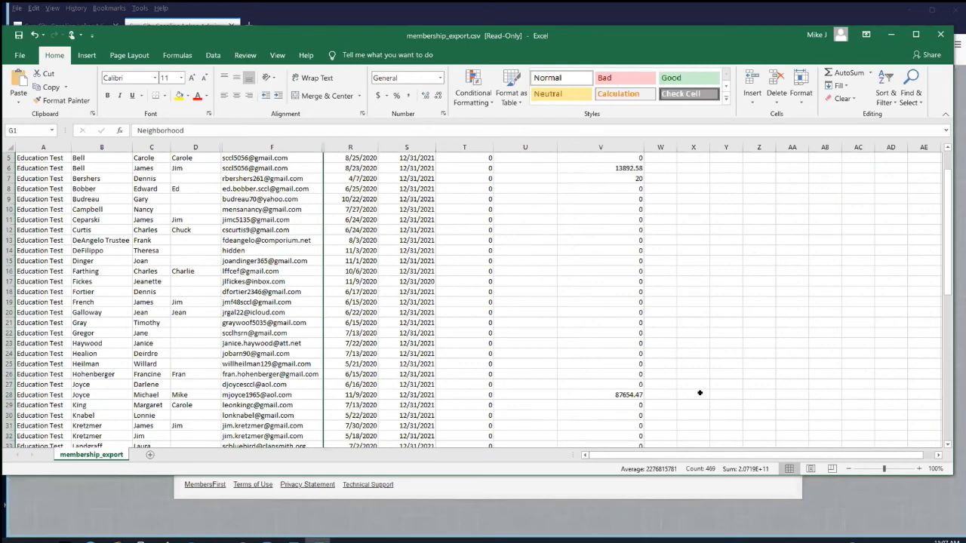
pyautogui.click(617, 393)
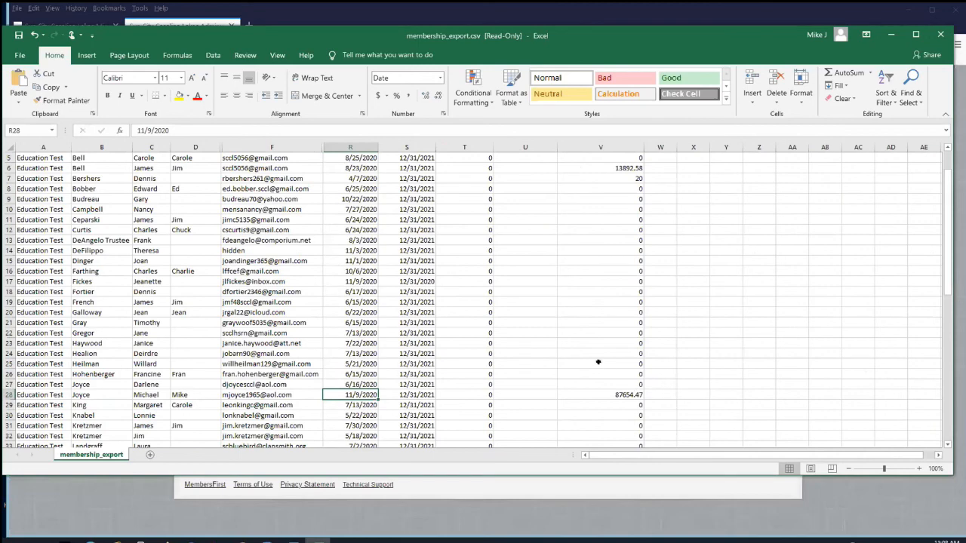
pyautogui.scroll(2, 597, 363)
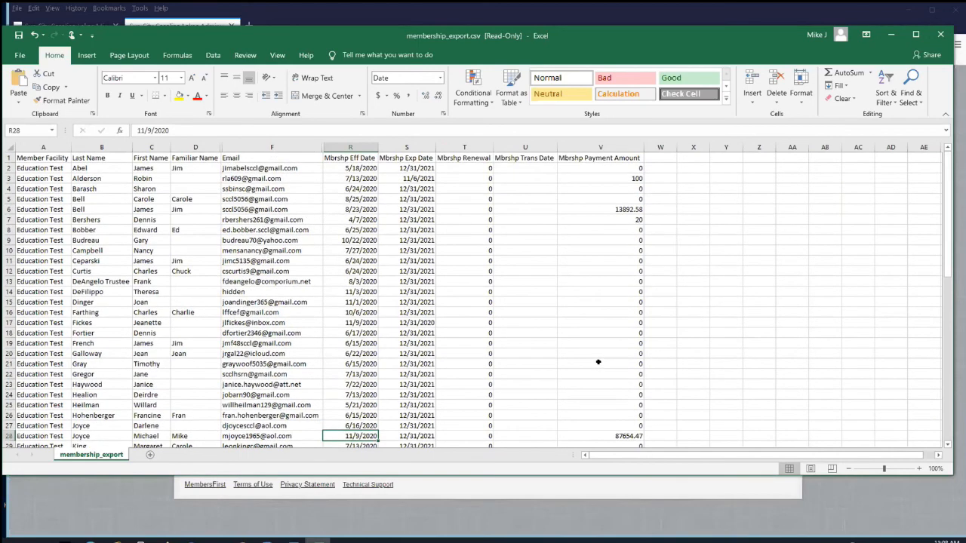
pyautogui.click(633, 207)
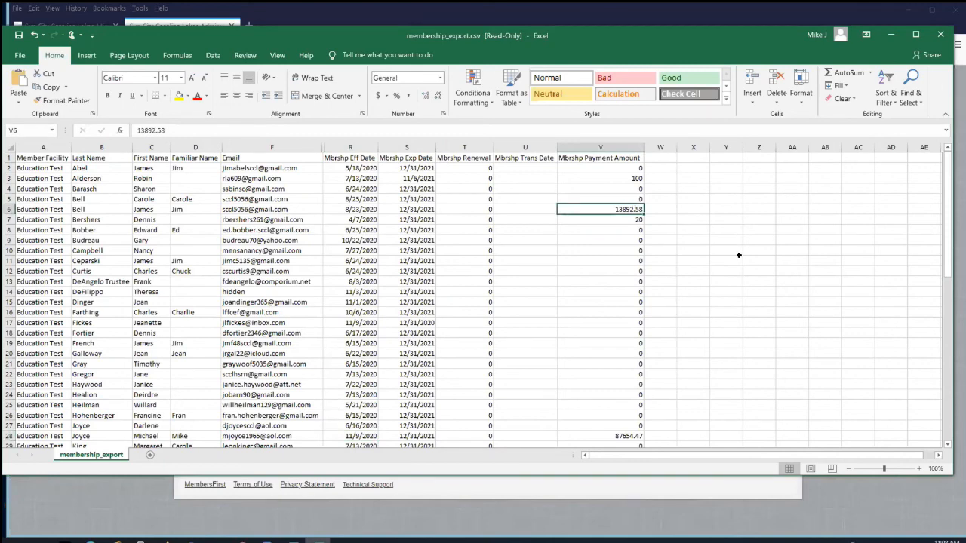
# Step: Check the payment amounts through the last row of the export, and close the file without saving changes
pyautogui.scroll(-3, 722, 275)
pyautogui.scroll(3, 723, 275)
pyautogui.scroll(-1, 722, 277)
pyautogui.scroll(-12, 722, 277)
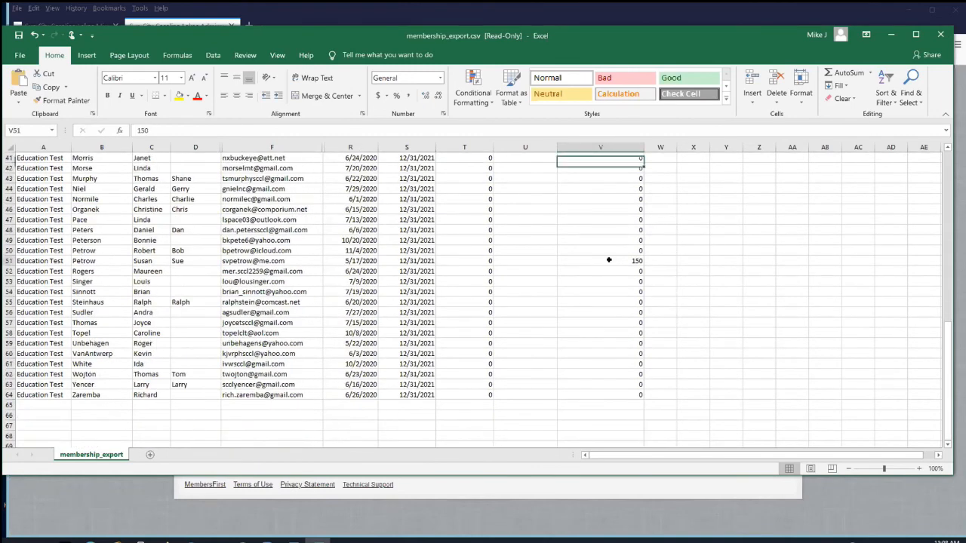
pyautogui.click(609, 261)
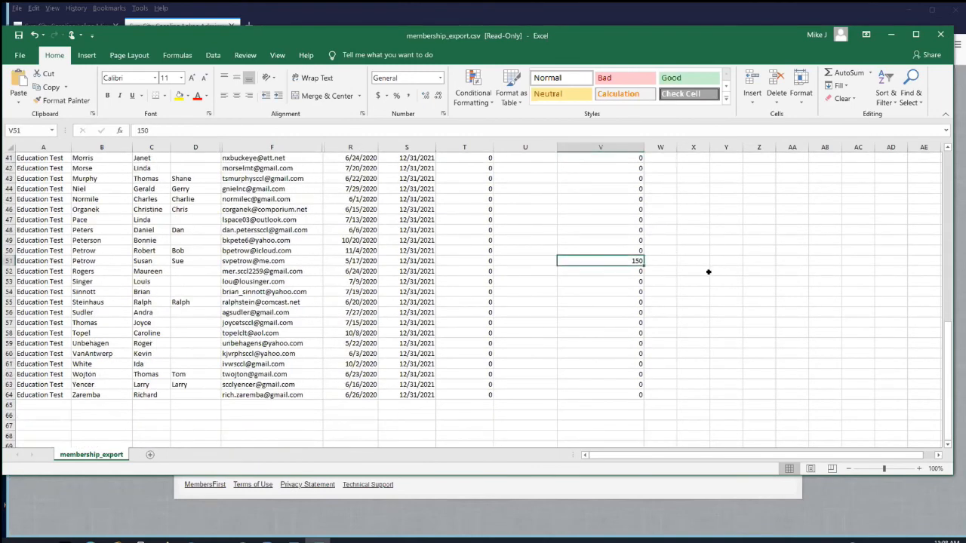
pyautogui.scroll(5, 617, 246)
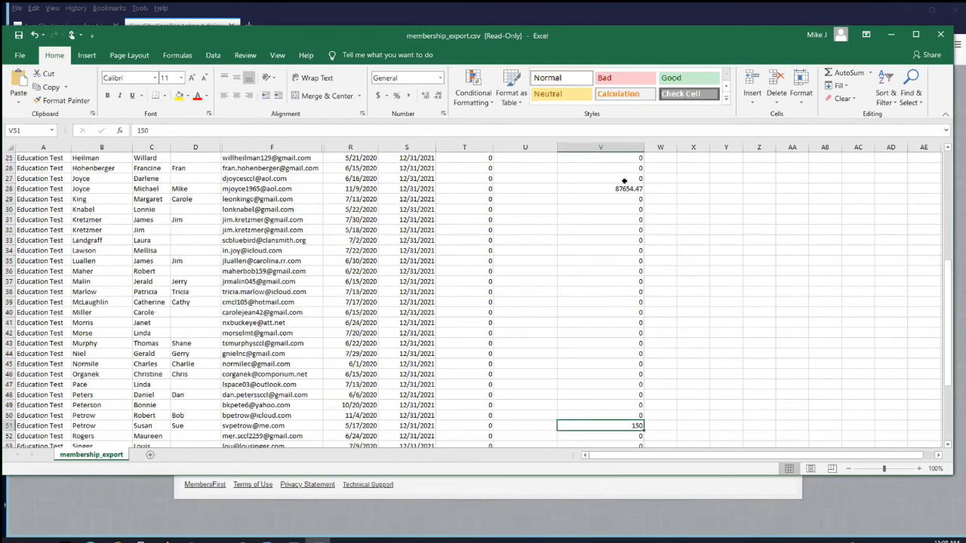
pyautogui.click(940, 35)
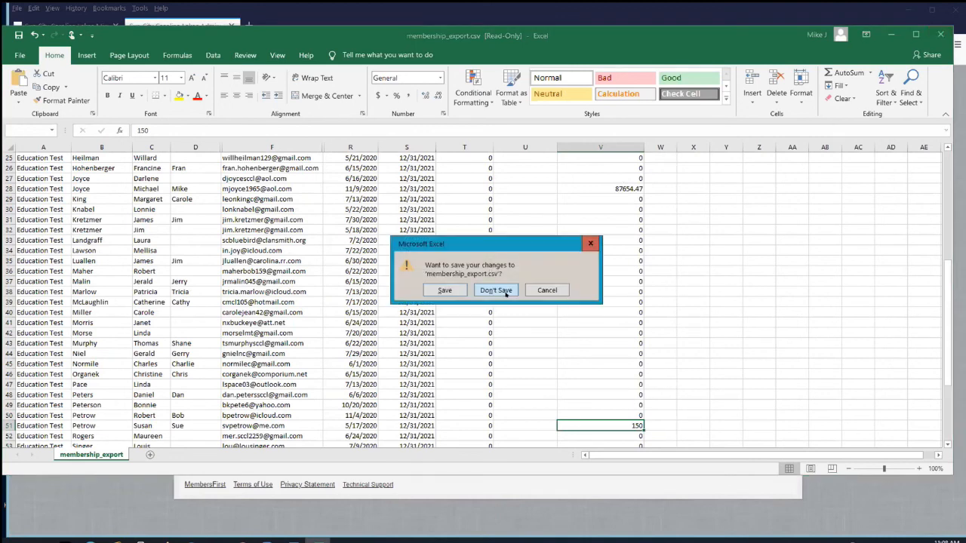
pyautogui.click(496, 291)
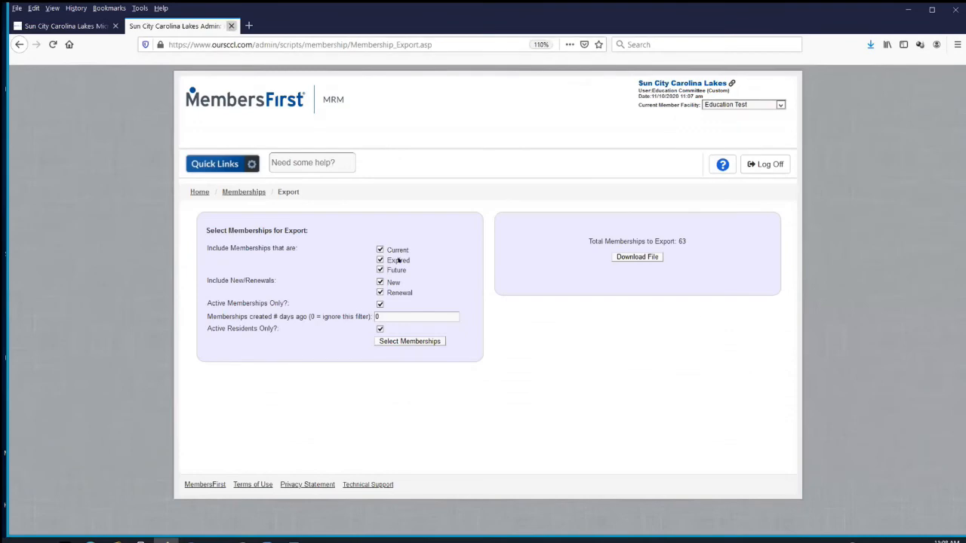
# Step: Close the admin page, return to Resident Home, and review the clubs and payment statuses under My Clubs
pyautogui.hotkey('ctrl', 'w')
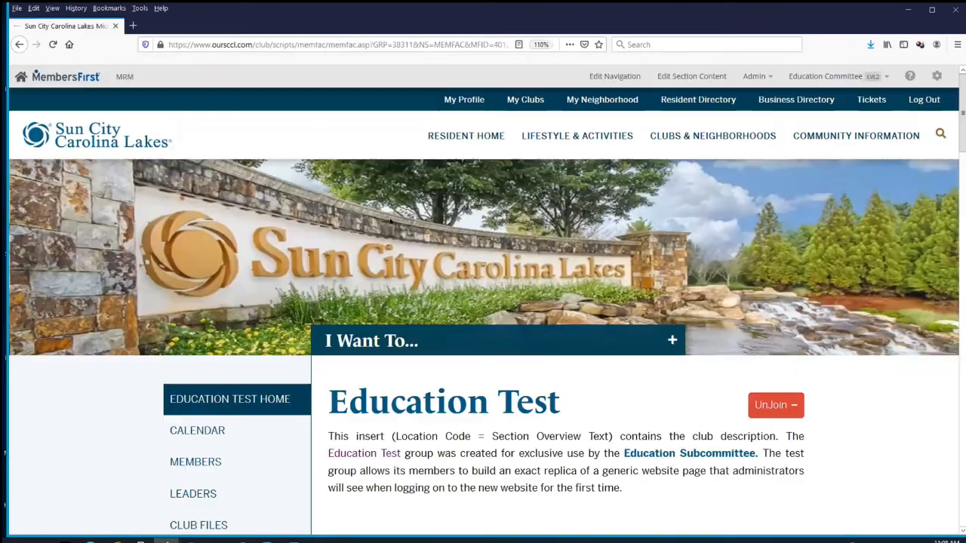
pyautogui.click(466, 137)
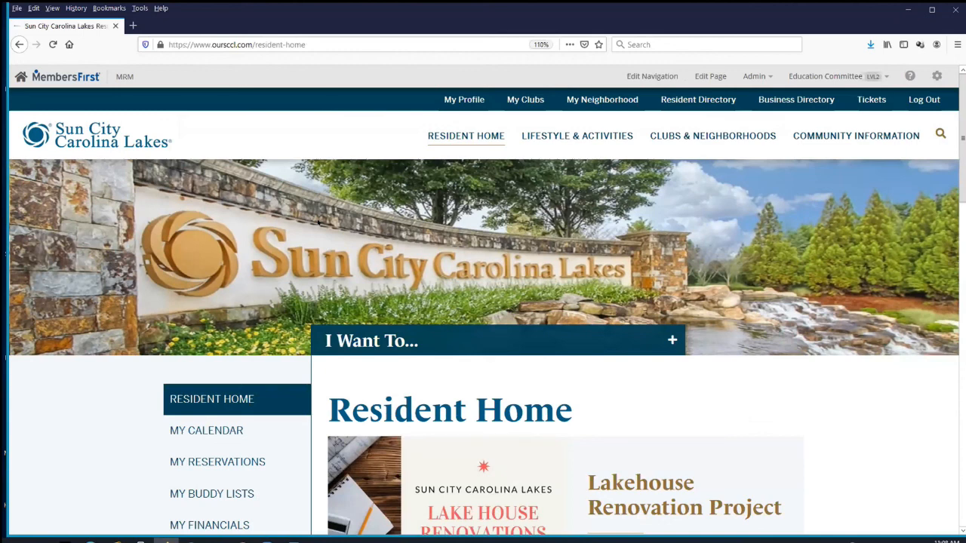
pyautogui.click(533, 106)
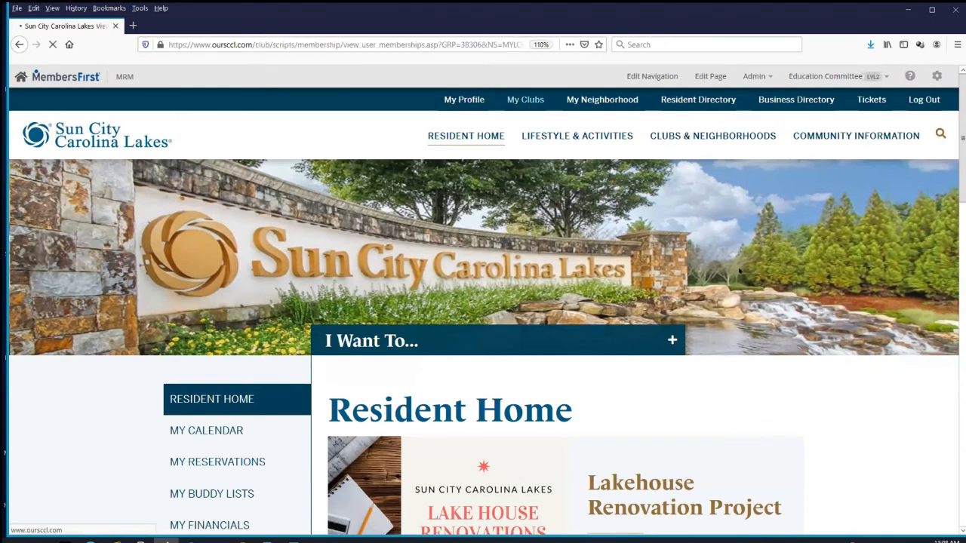
pyautogui.scroll(-3, 738, 272)
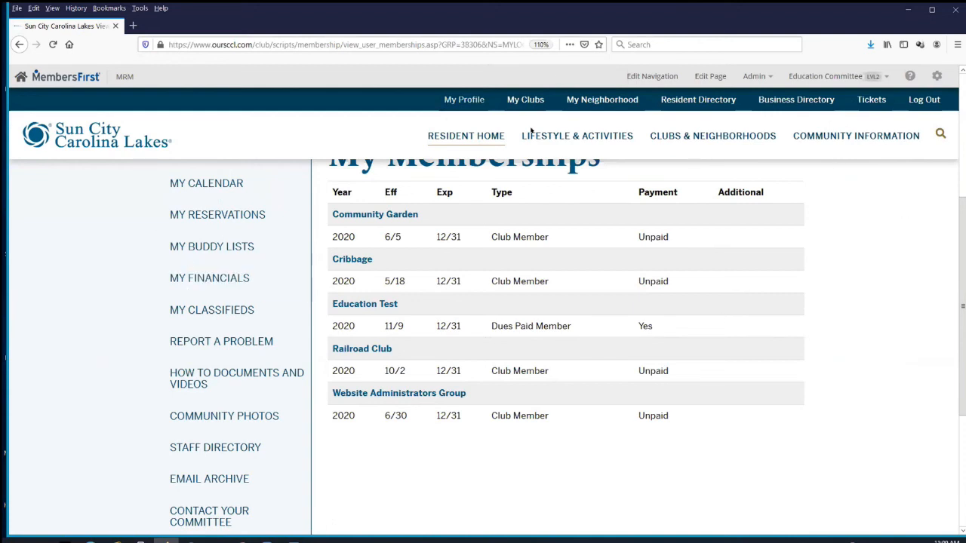
# Step: Move the browser window out of the way, switch to the presentation, and advance to the Summary slide
pyautogui.moveTo(955, 22); pyautogui.dragTo(901, 30)
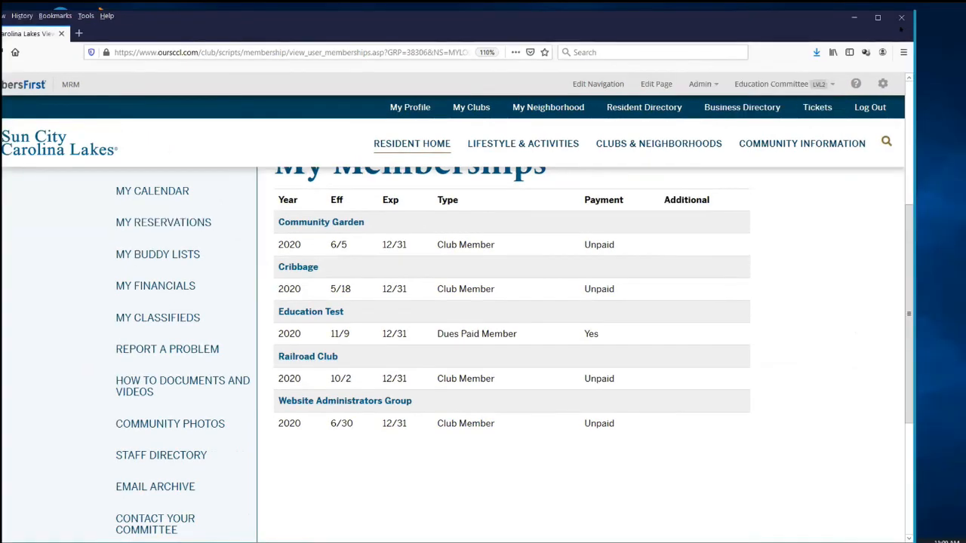
pyautogui.moveTo(572, 25); pyautogui.dragTo(561, 91)
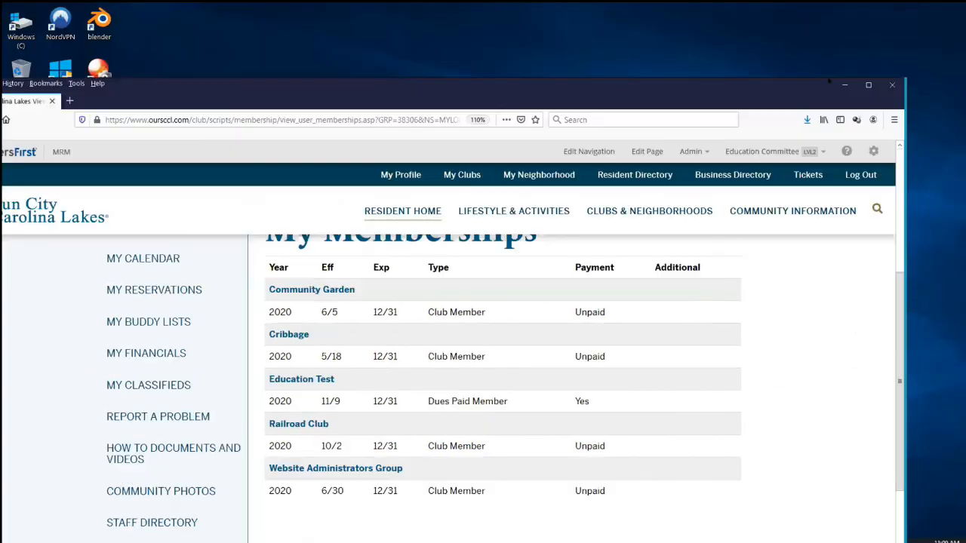
pyautogui.click(267, 541)
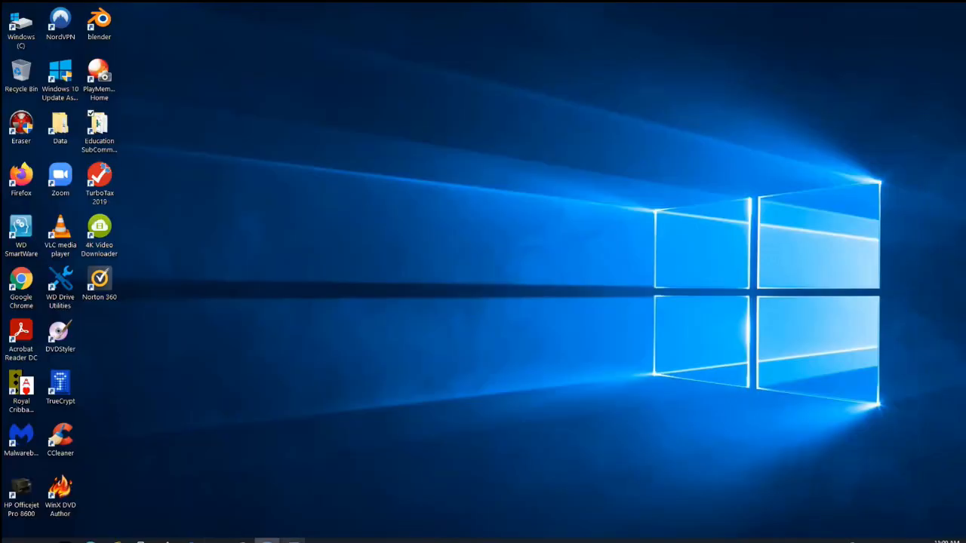
pyautogui.click(242, 540)
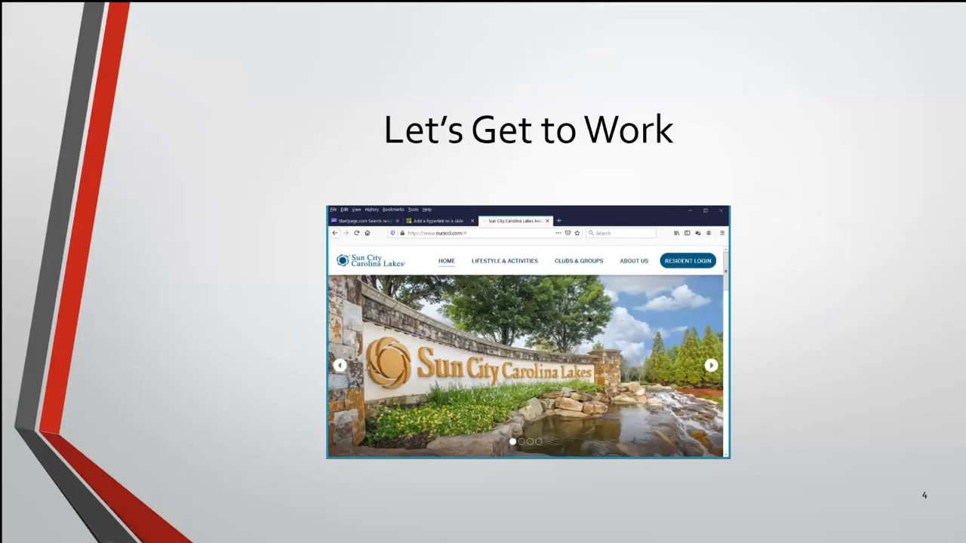
pyautogui.click(588, 318)
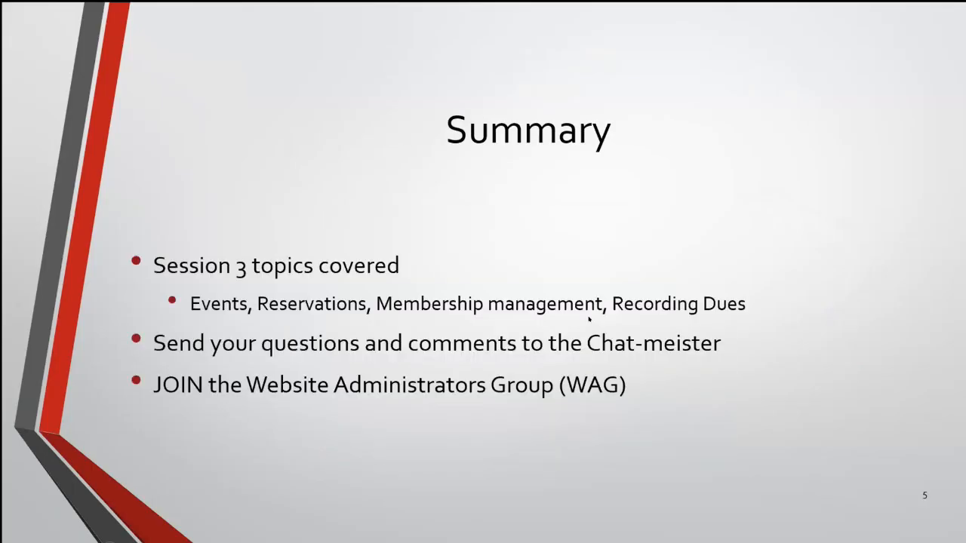